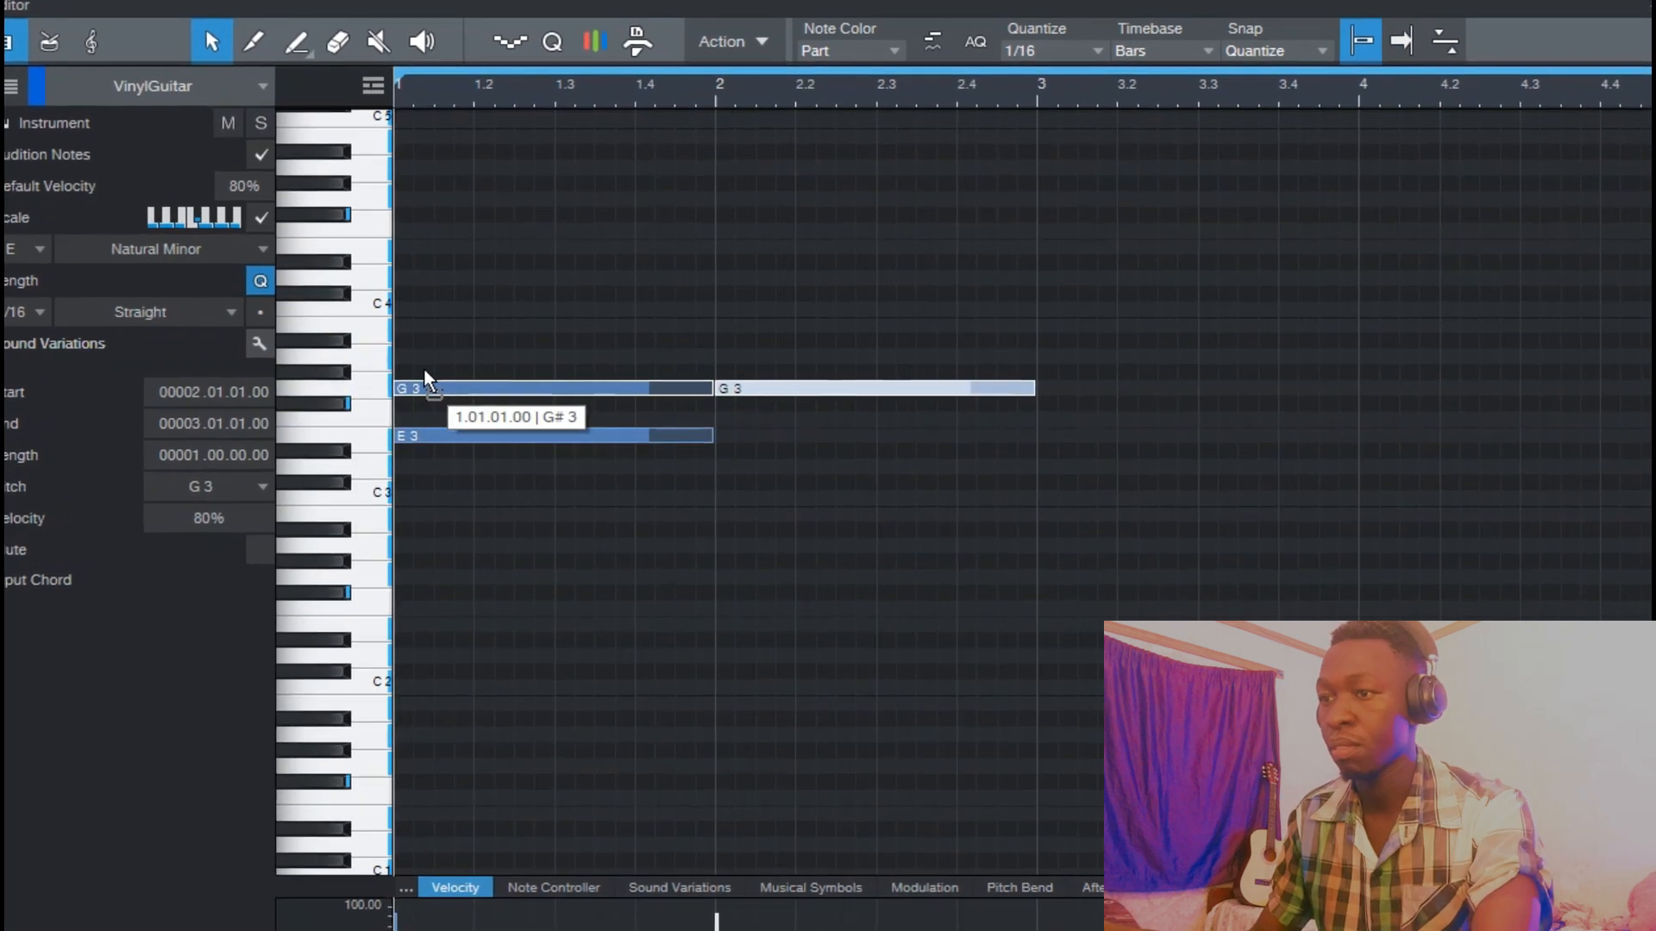
Complete the bar 1 chord by moving the extra G3 note above E3 and G3 as B3, and duplicate the whole chord into bar 2.
{"action": "left_click_drag", "start_coordinate": [423, 368], "coordinate": [412, 328]}
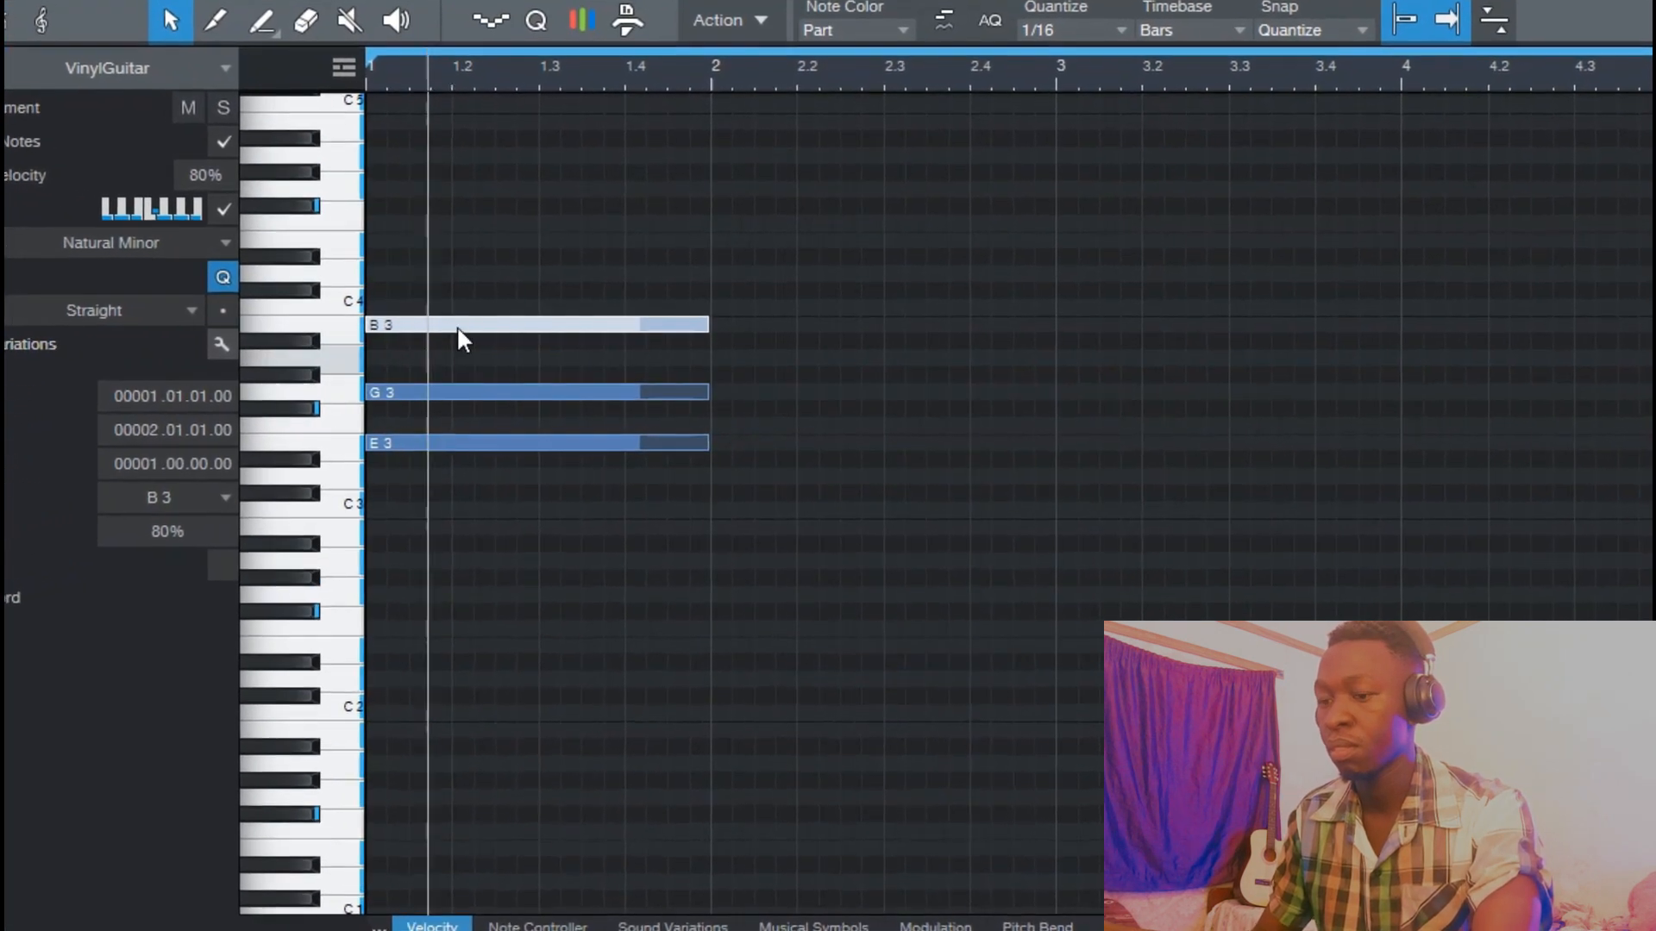
{"action": "left_click_drag", "start_coordinate": [590, 219], "coordinate": [669, 591]}
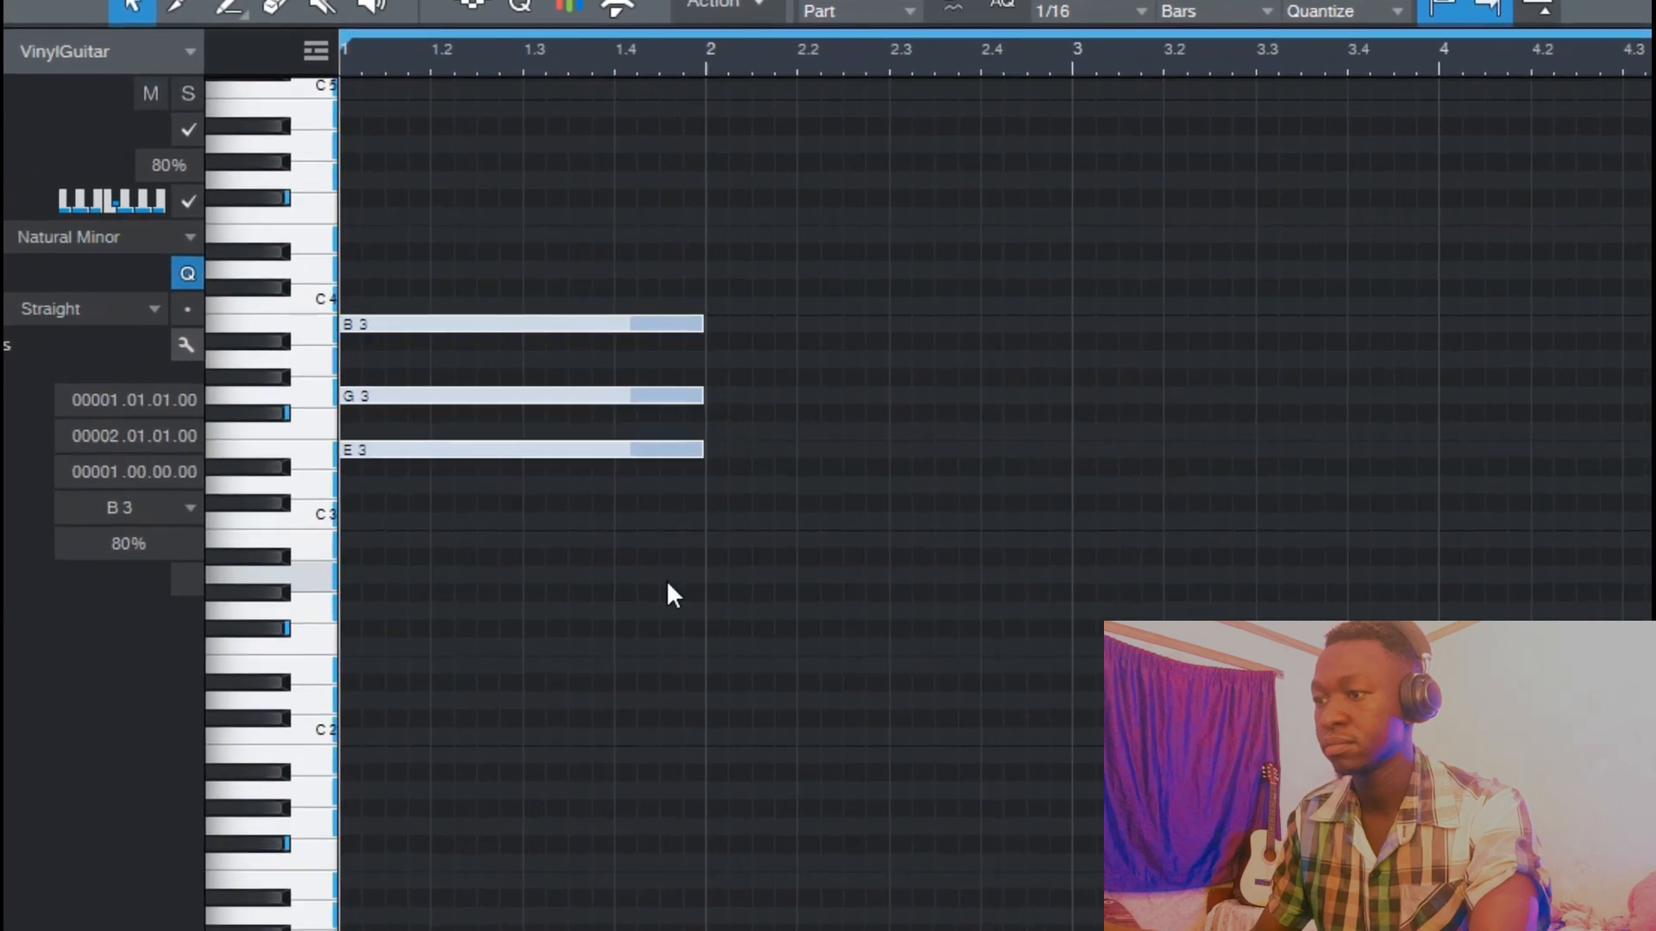
{"action": "key", "text": "d"}
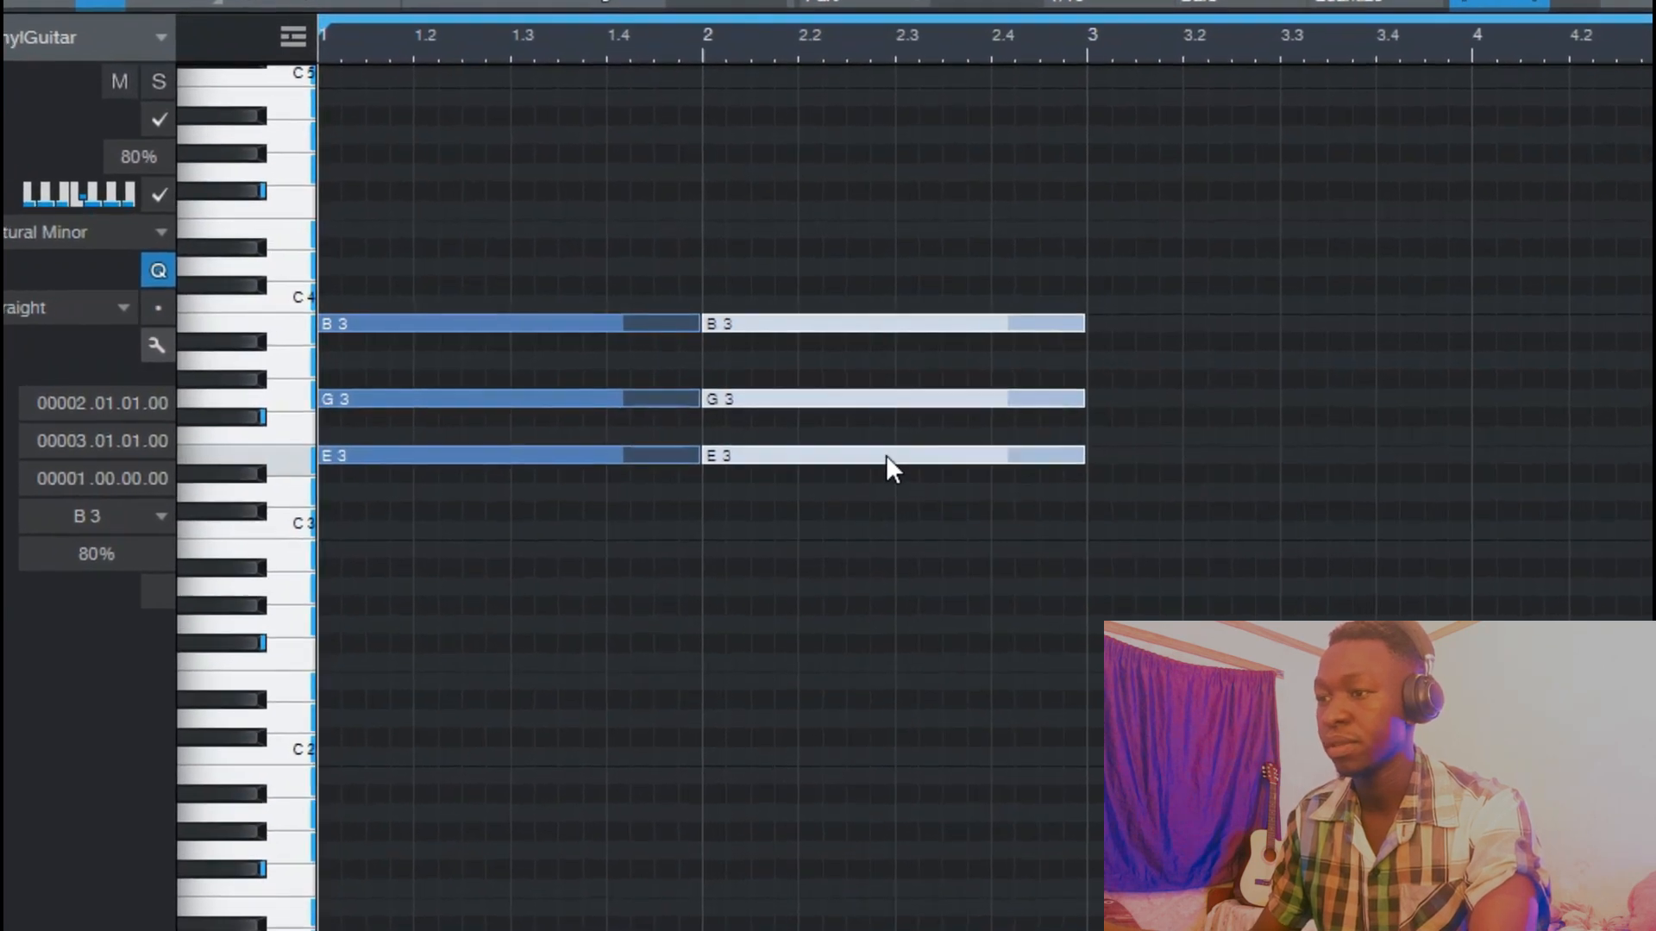
Change the duplicated chord in bar 2 to the notes B2, D3 and G3.
{"action": "left_click_drag", "start_coordinate": [894, 429], "coordinate": [913, 503]}
{"action": "left_click_drag", "start_coordinate": [798, 180], "coordinate": [871, 501]}
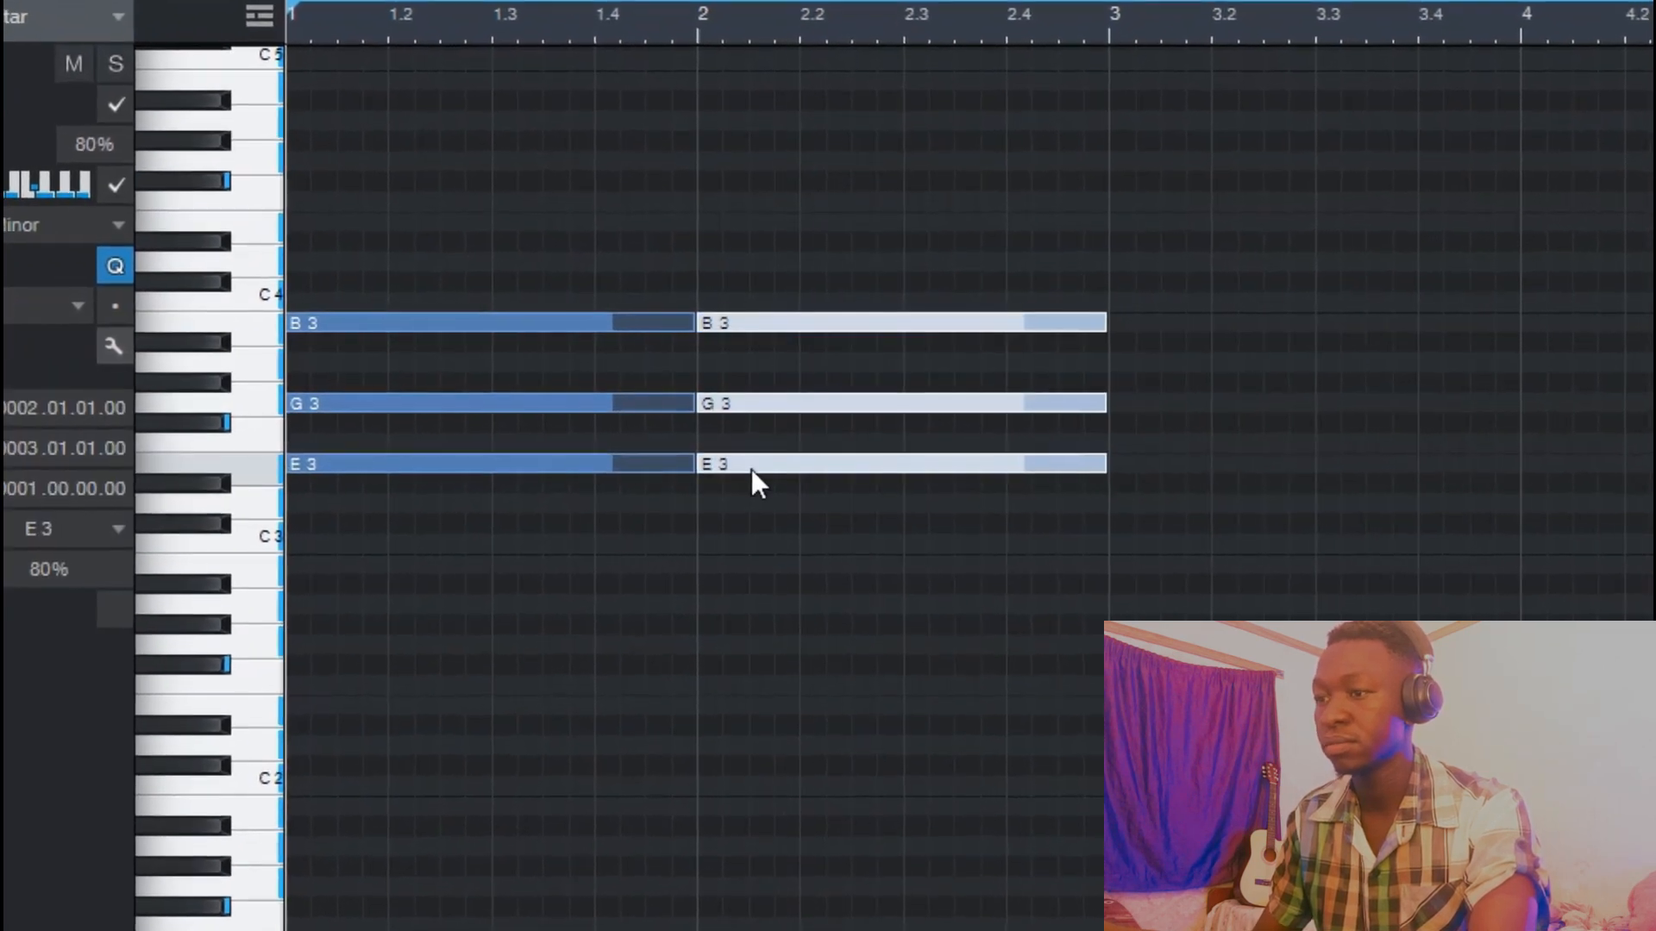
{"action": "left_click_drag", "start_coordinate": [752, 469], "coordinate": [754, 500]}
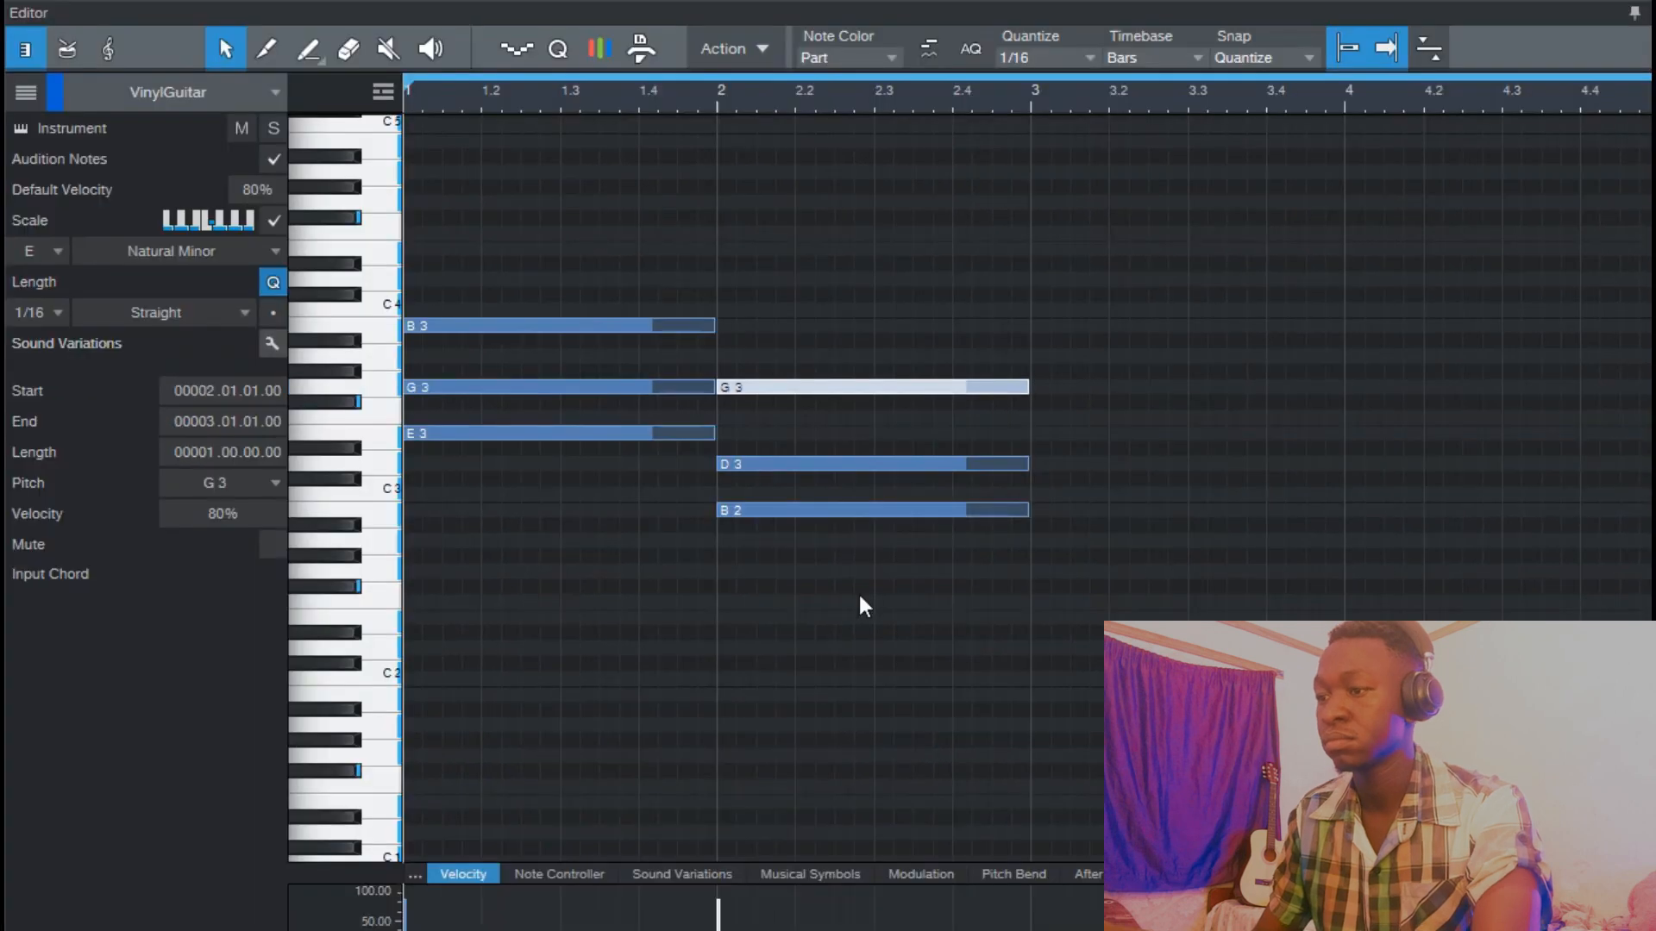
Shorten the bar 2 chord to half a bar, duplicate it to beat 2.3 as C3, E3 and G3, and audition it.
{"action": "left_click_drag", "start_coordinate": [1029, 513], "coordinate": [954, 433]}
{"action": "key", "text": "d"}
{"action": "left_click", "coordinate": [949, 432], "text": "ctrl"}
{"action": "left_click", "coordinate": [949, 494], "text": "ctrl"}
{"action": "left_click", "coordinate": [943, 541], "text": "ctrl"}
{"action": "key", "text": "space"}
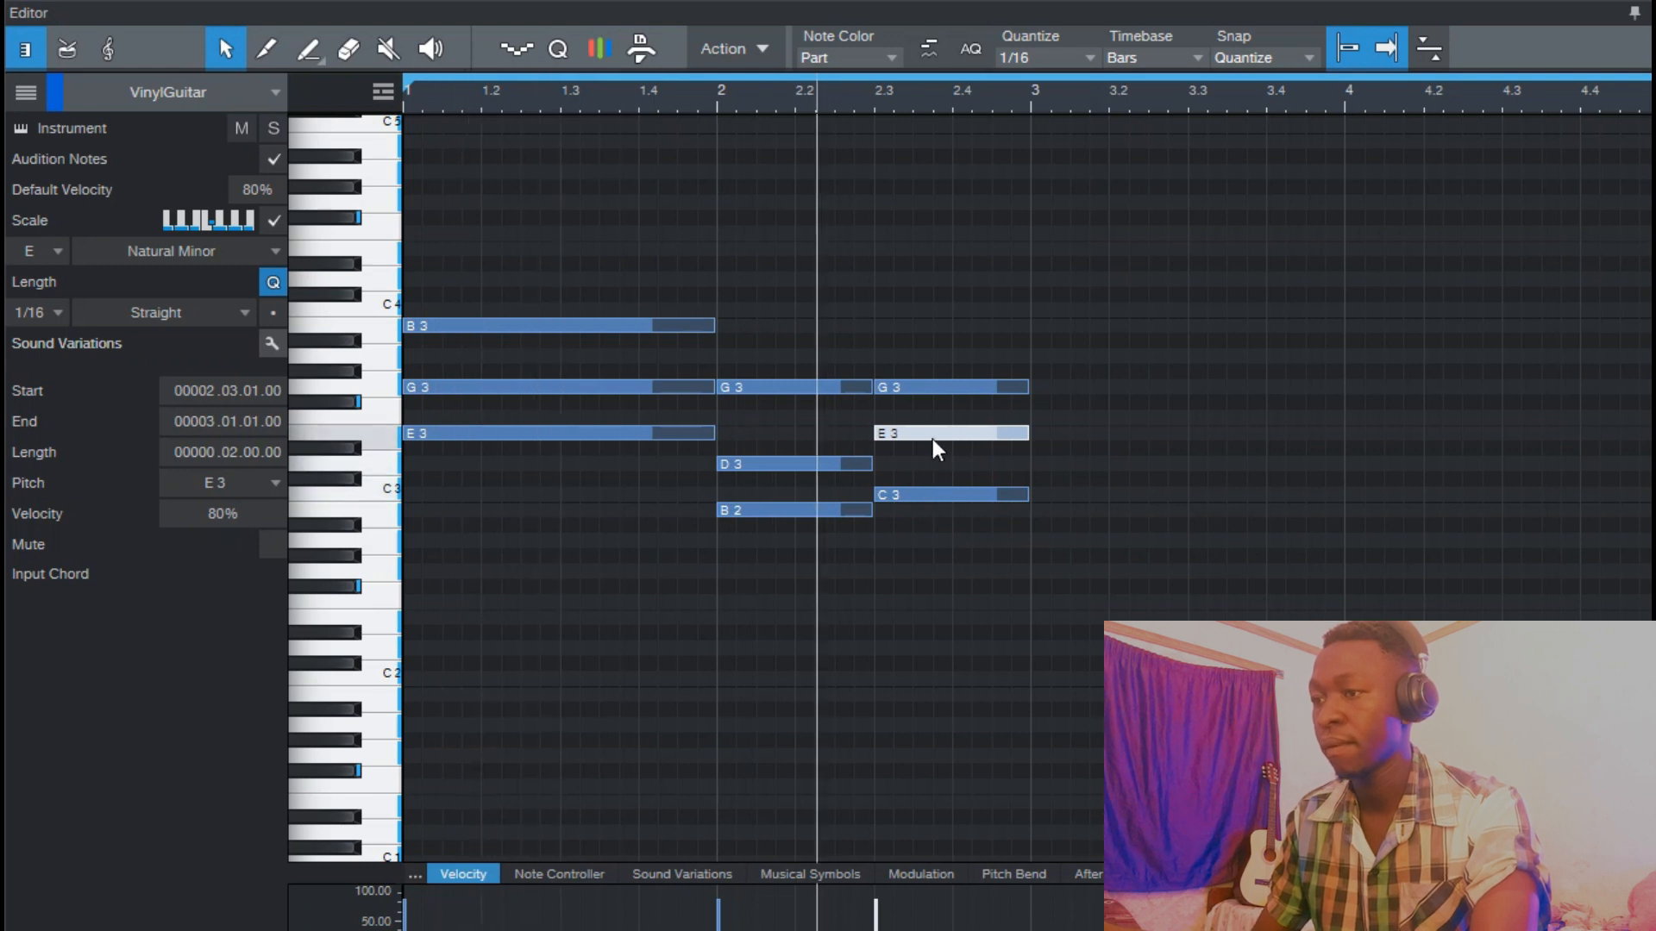
{"action": "key", "text": "space"}
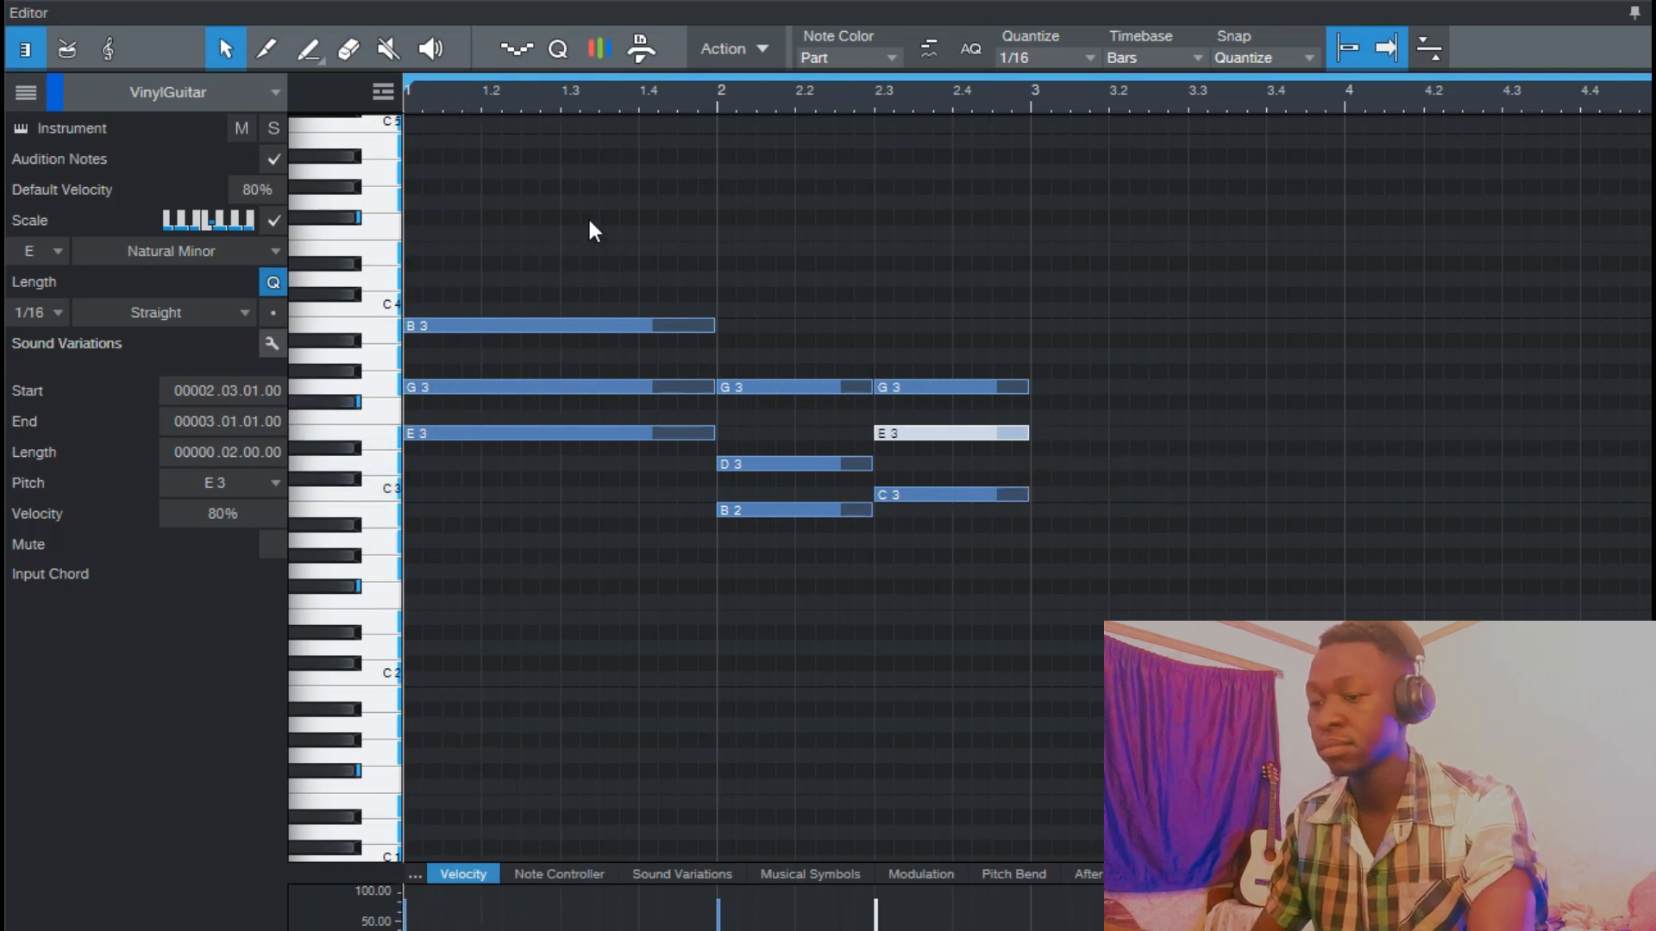
Duplicate the two-bar chord progression into bars 3 and 4 and set the loop to span all four bars.
{"action": "left_click_drag", "start_coordinate": [587, 216], "coordinate": [863, 526]}
{"action": "key", "text": "d"}
{"action": "key", "text": "space"}
{"action": "key", "text": "w"}
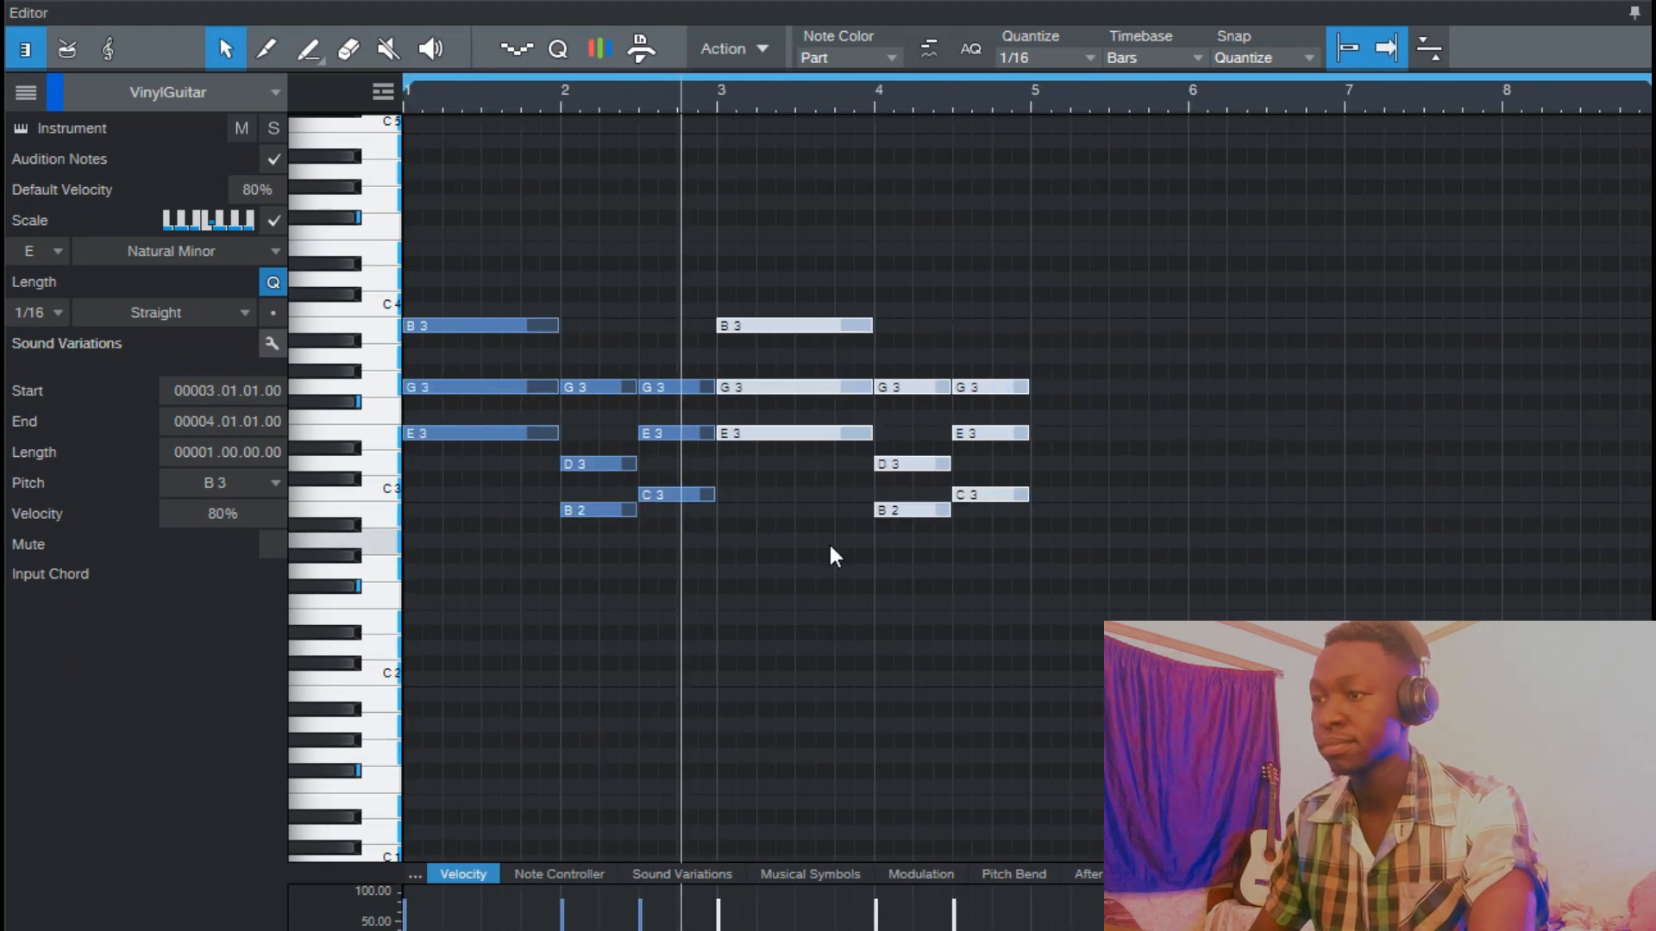
{"action": "key", "text": "ctrl+a"}
{"action": "key", "text": "e"}
{"action": "key", "text": "space"}
{"action": "left_click", "coordinate": [570, 578]}
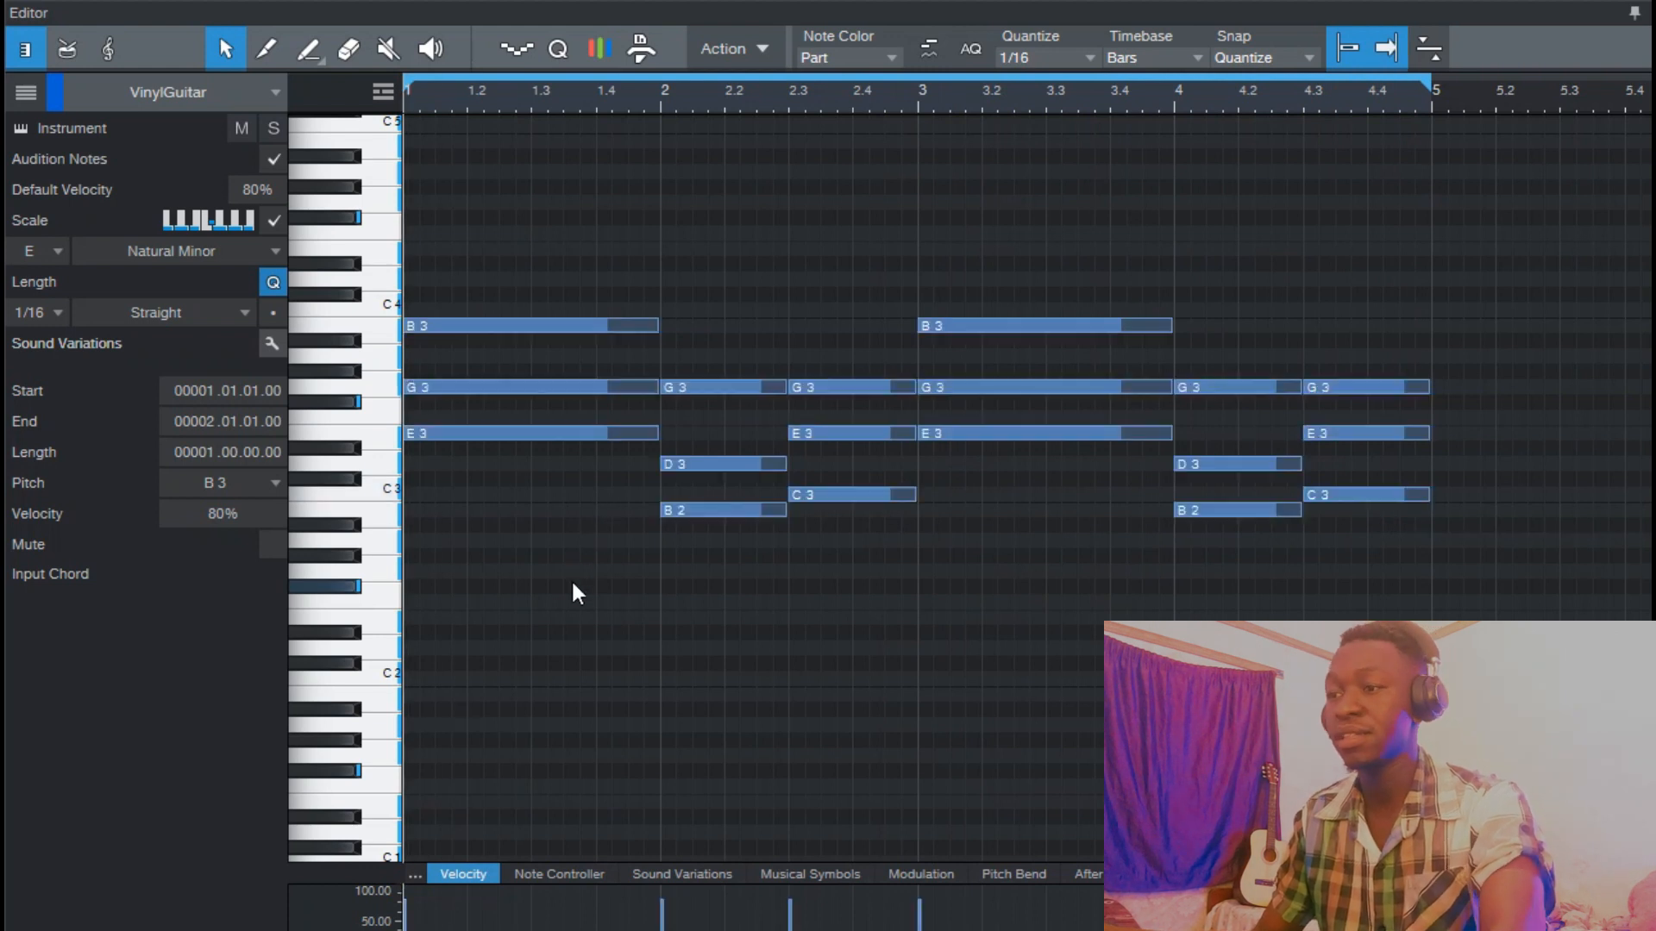
Raise the middle note of every chord (G3, D3 and E3) by one octave across all four bars.
{"action": "left_click", "coordinate": [498, 386]}
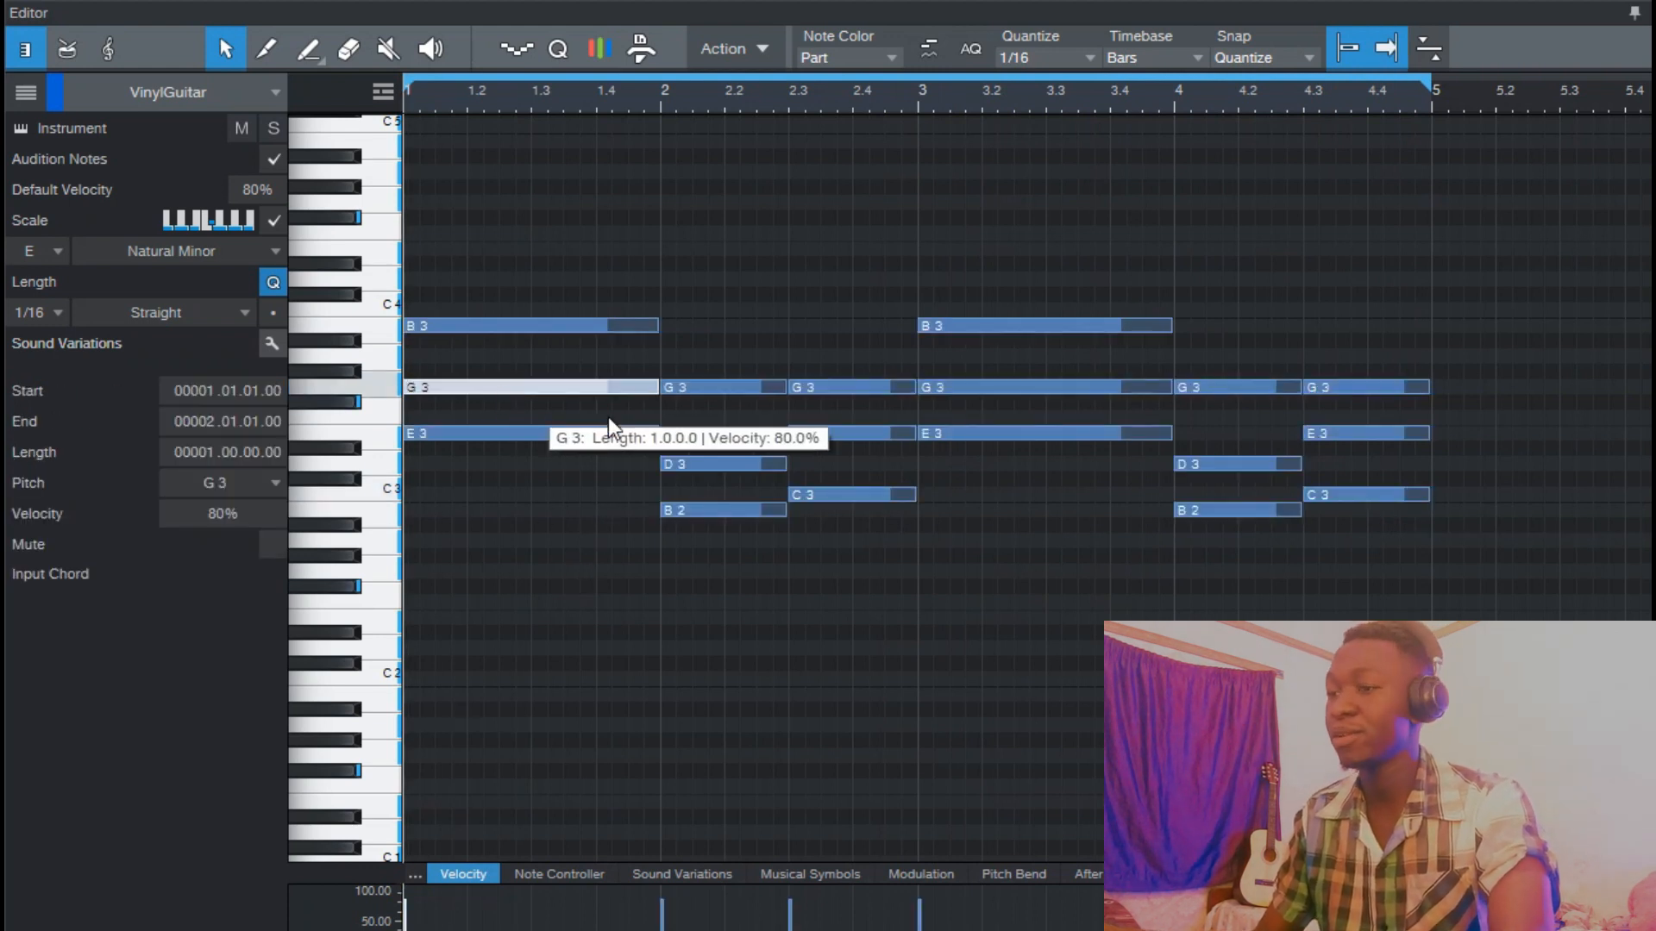
{"action": "left_click", "coordinate": [710, 467], "text": "shift"}
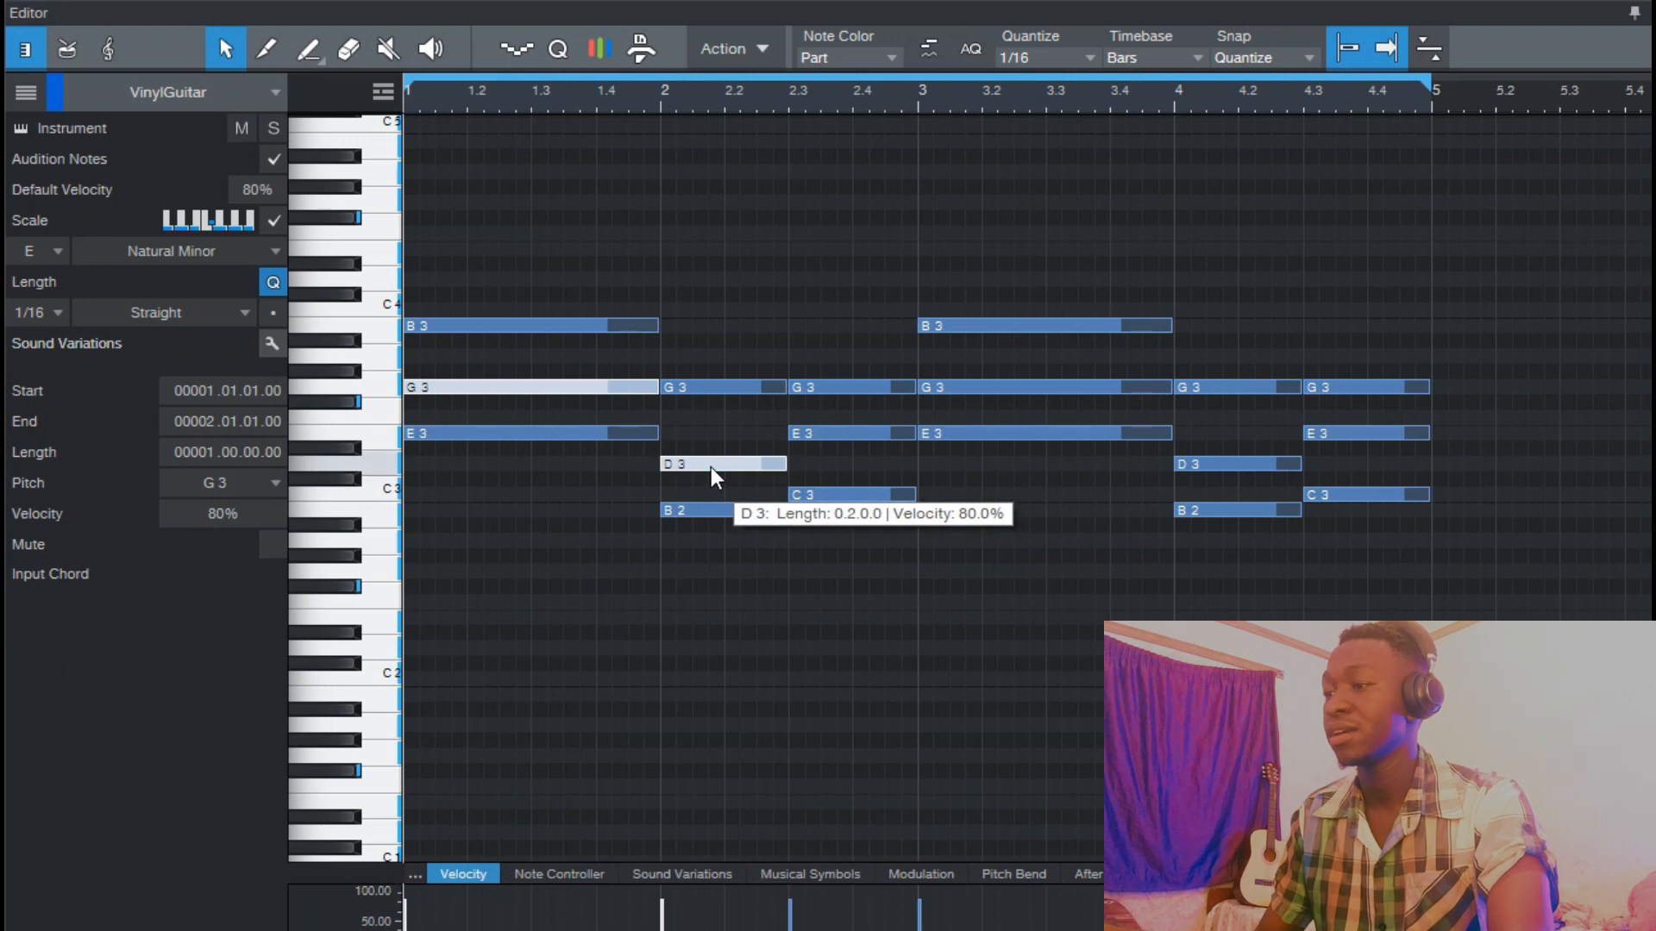
{"action": "left_click", "coordinate": [825, 433], "text": "shift"}
{"action": "left_click", "coordinate": [970, 387], "text": "shift"}
{"action": "left_click", "coordinate": [1242, 466], "text": "shift"}
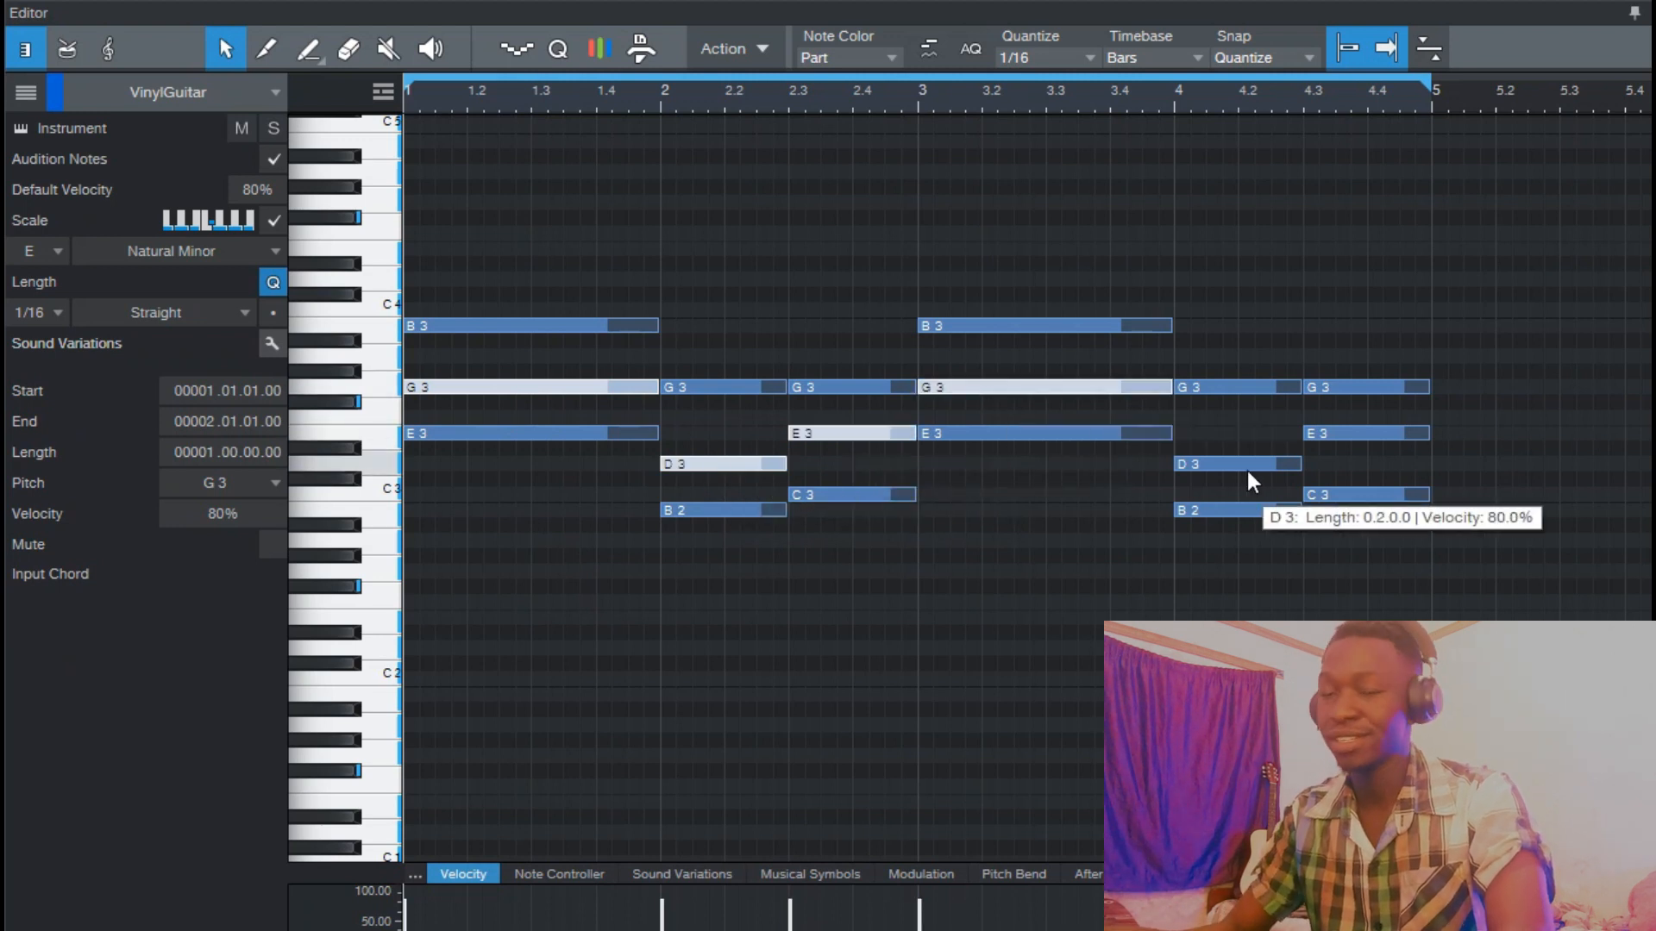
{"action": "left_click", "coordinate": [1352, 433], "text": "shift"}
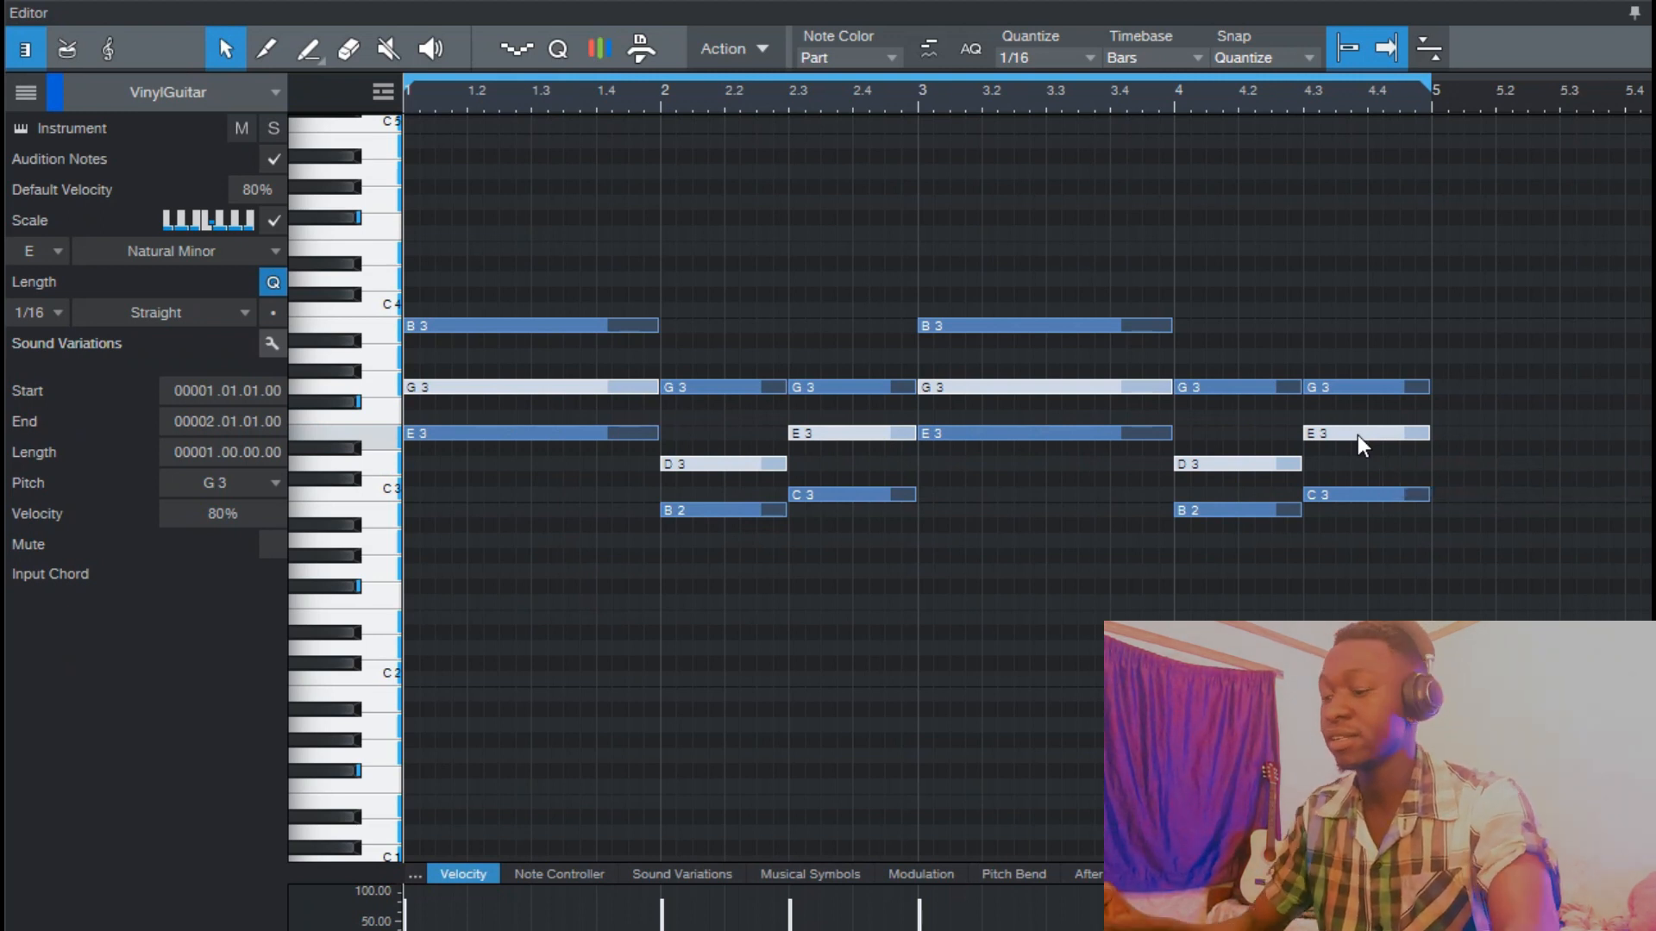
{"action": "key", "text": "shift+Up"}
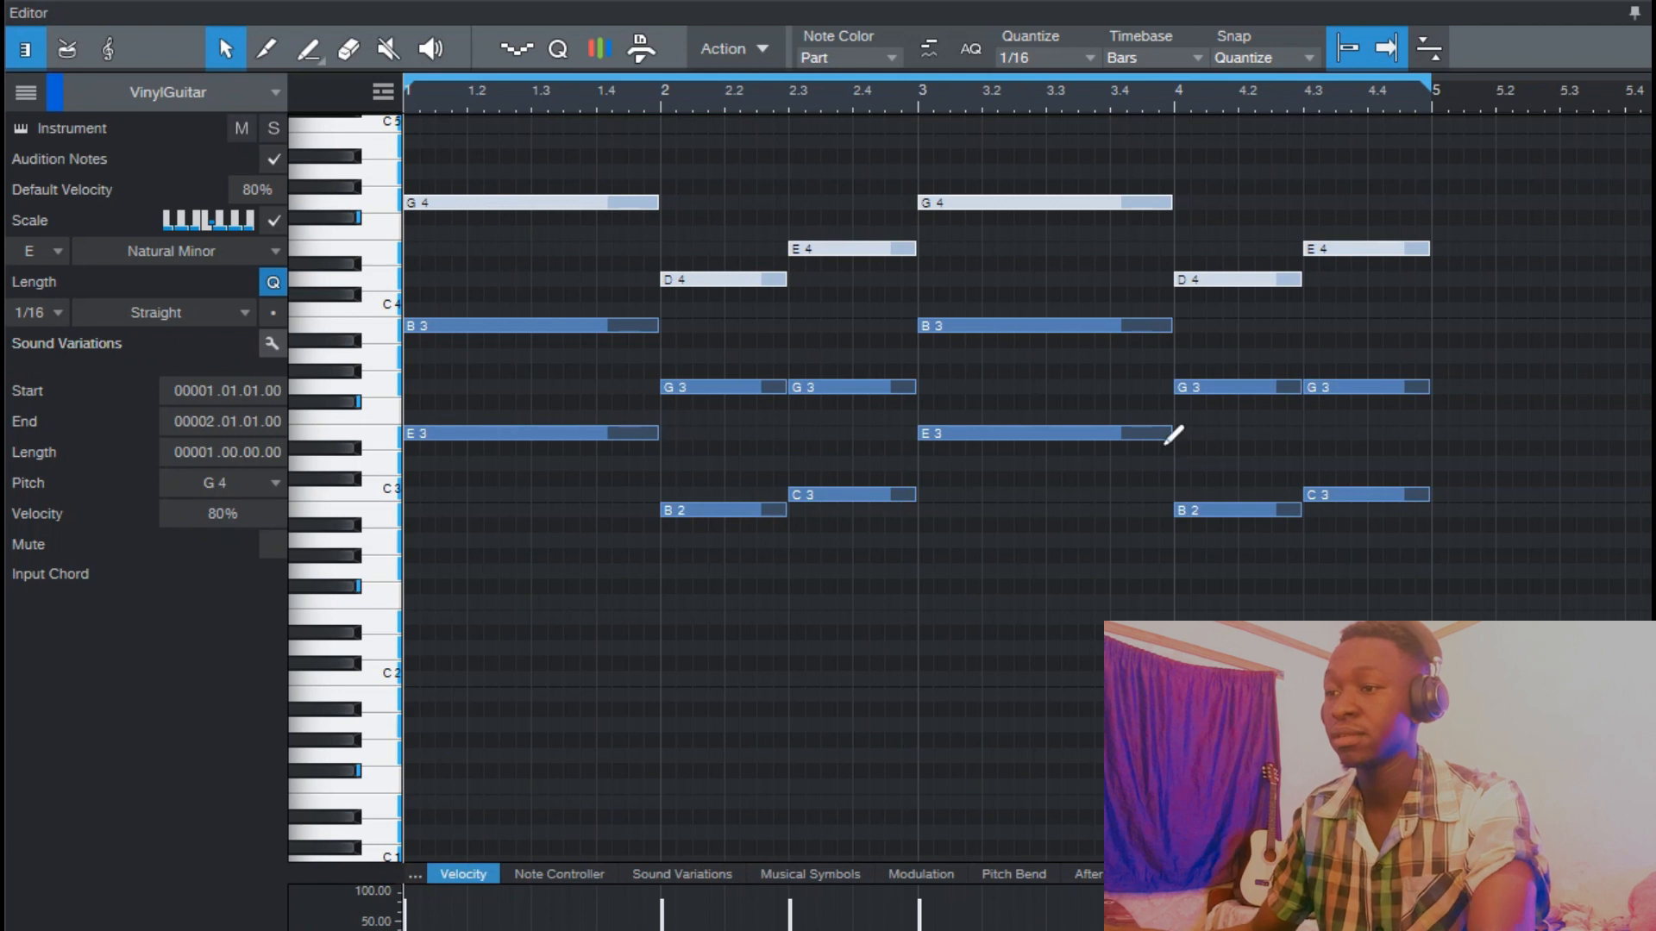
Transpose all notes of the progression down one octave and play the result.
{"action": "key", "text": "ctrl+a"}
{"action": "key", "text": "shift+Down"}
{"action": "key", "text": "space"}
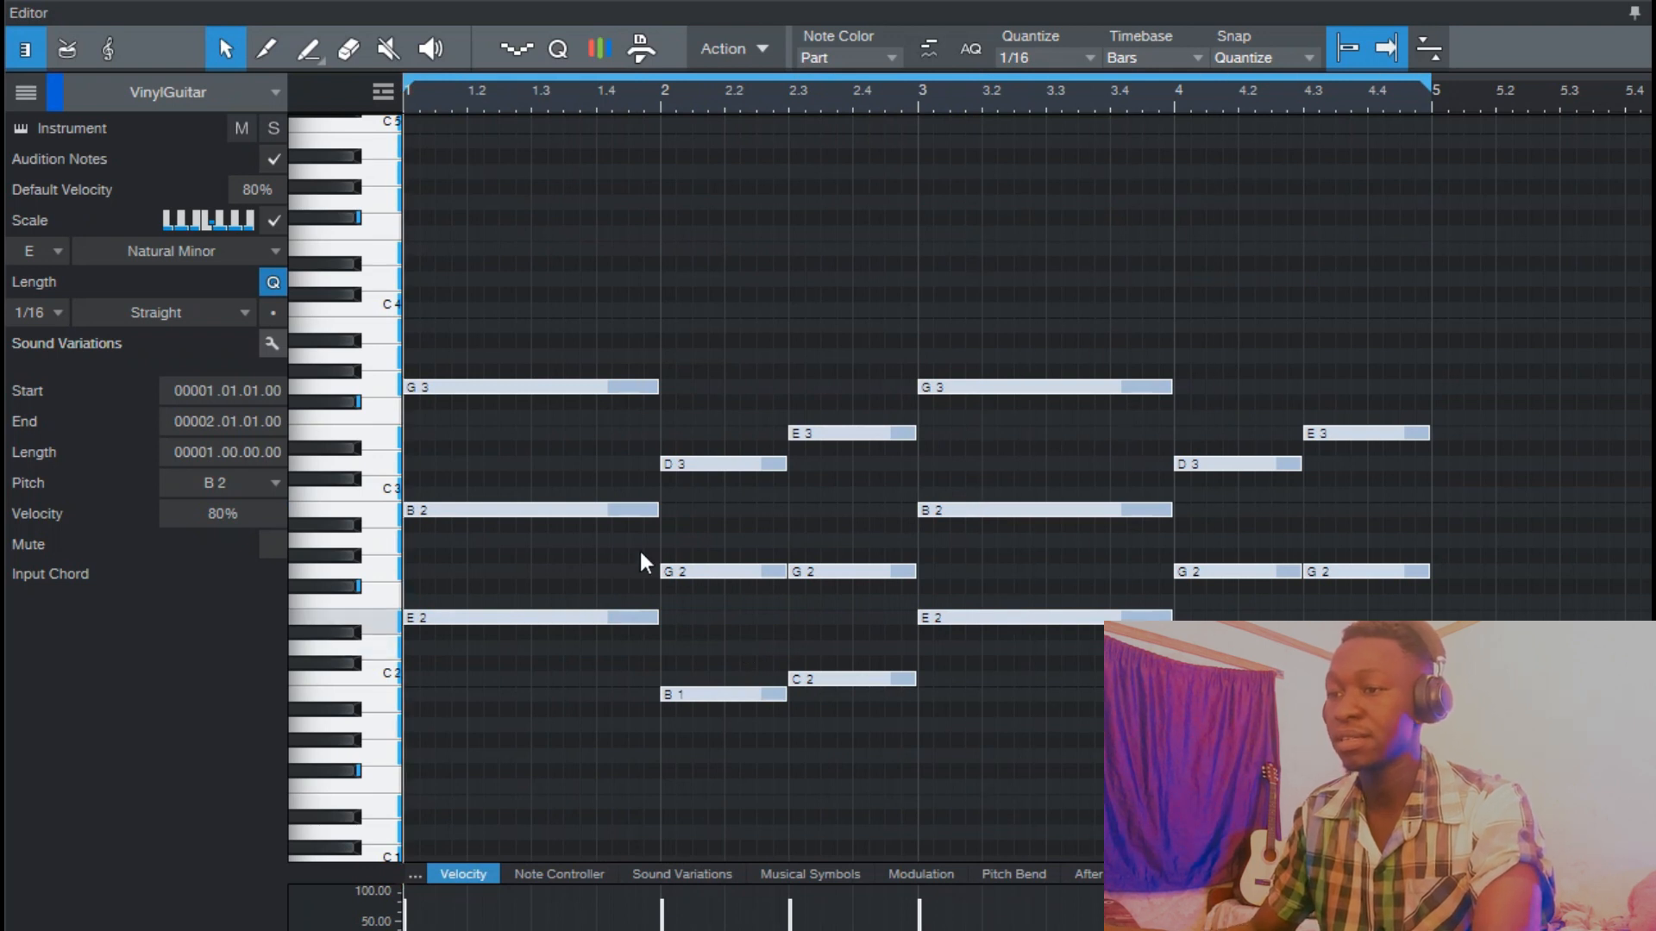
{"action": "left_click", "coordinate": [510, 547]}
Stagger the first chords by trimming note starts: B2 to 1.1.3, G3 to 1.2.3 and the first G2 of bar 2 to 2.1.3.
{"action": "left_click_drag", "start_coordinate": [408, 511], "coordinate": [437, 514]}
{"action": "left_click_drag", "start_coordinate": [409, 388], "coordinate": [499, 400]}
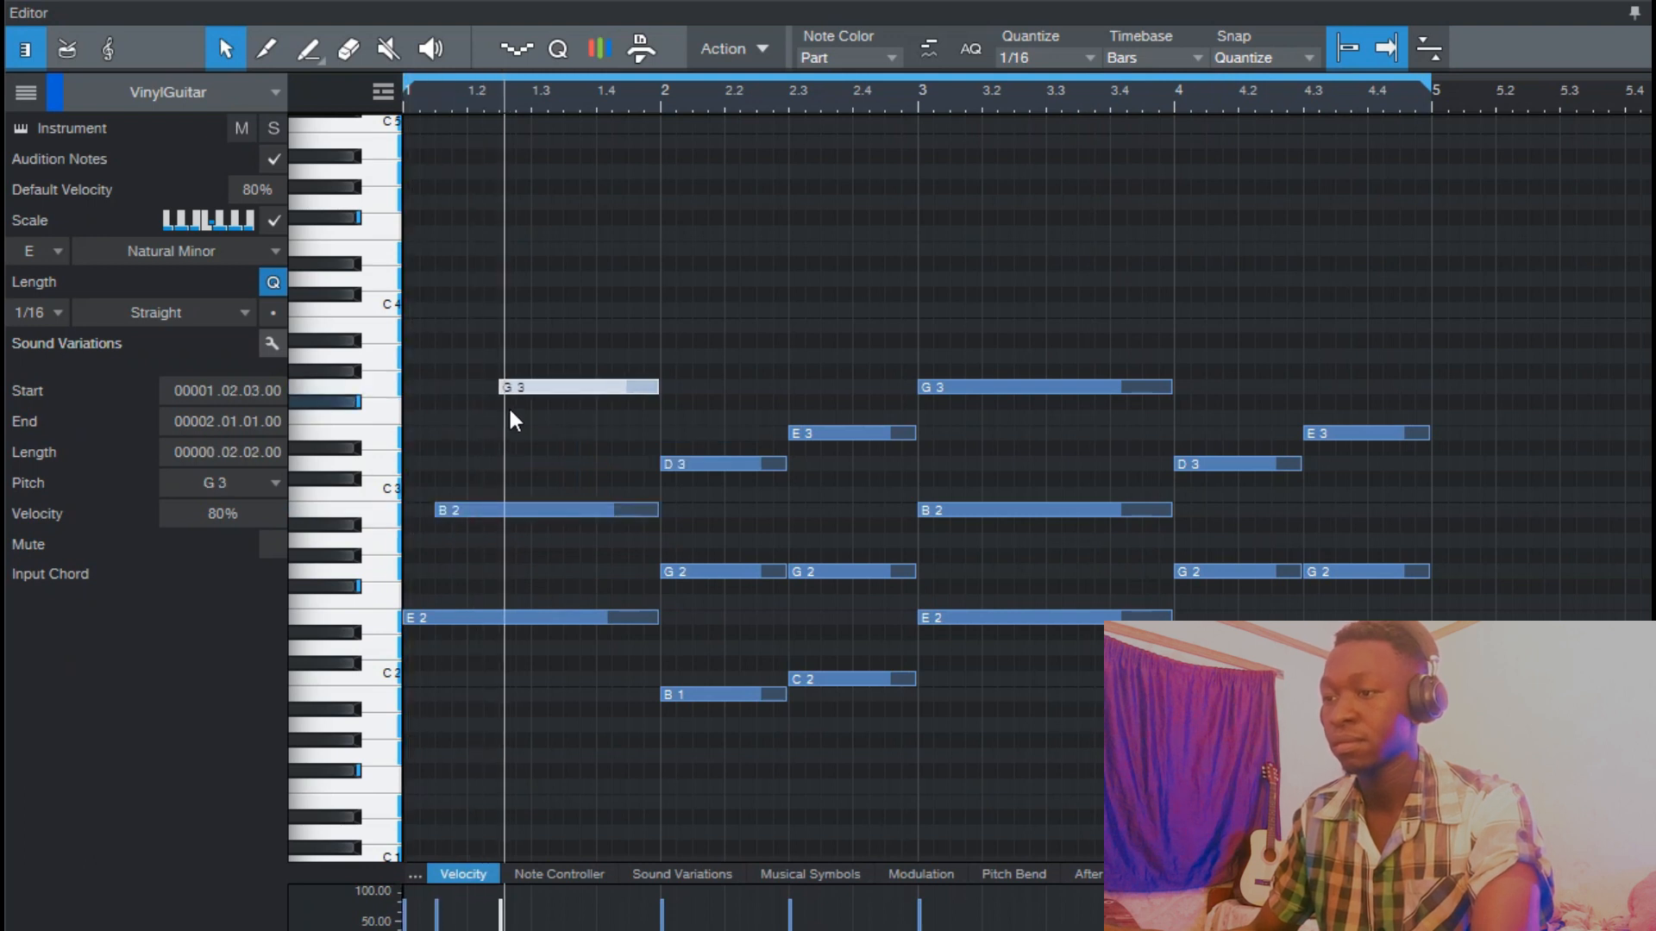
{"action": "left_click_drag", "start_coordinate": [662, 572], "coordinate": [692, 572]}
{"action": "left_click_drag", "start_coordinate": [661, 470], "coordinate": [708, 471]}
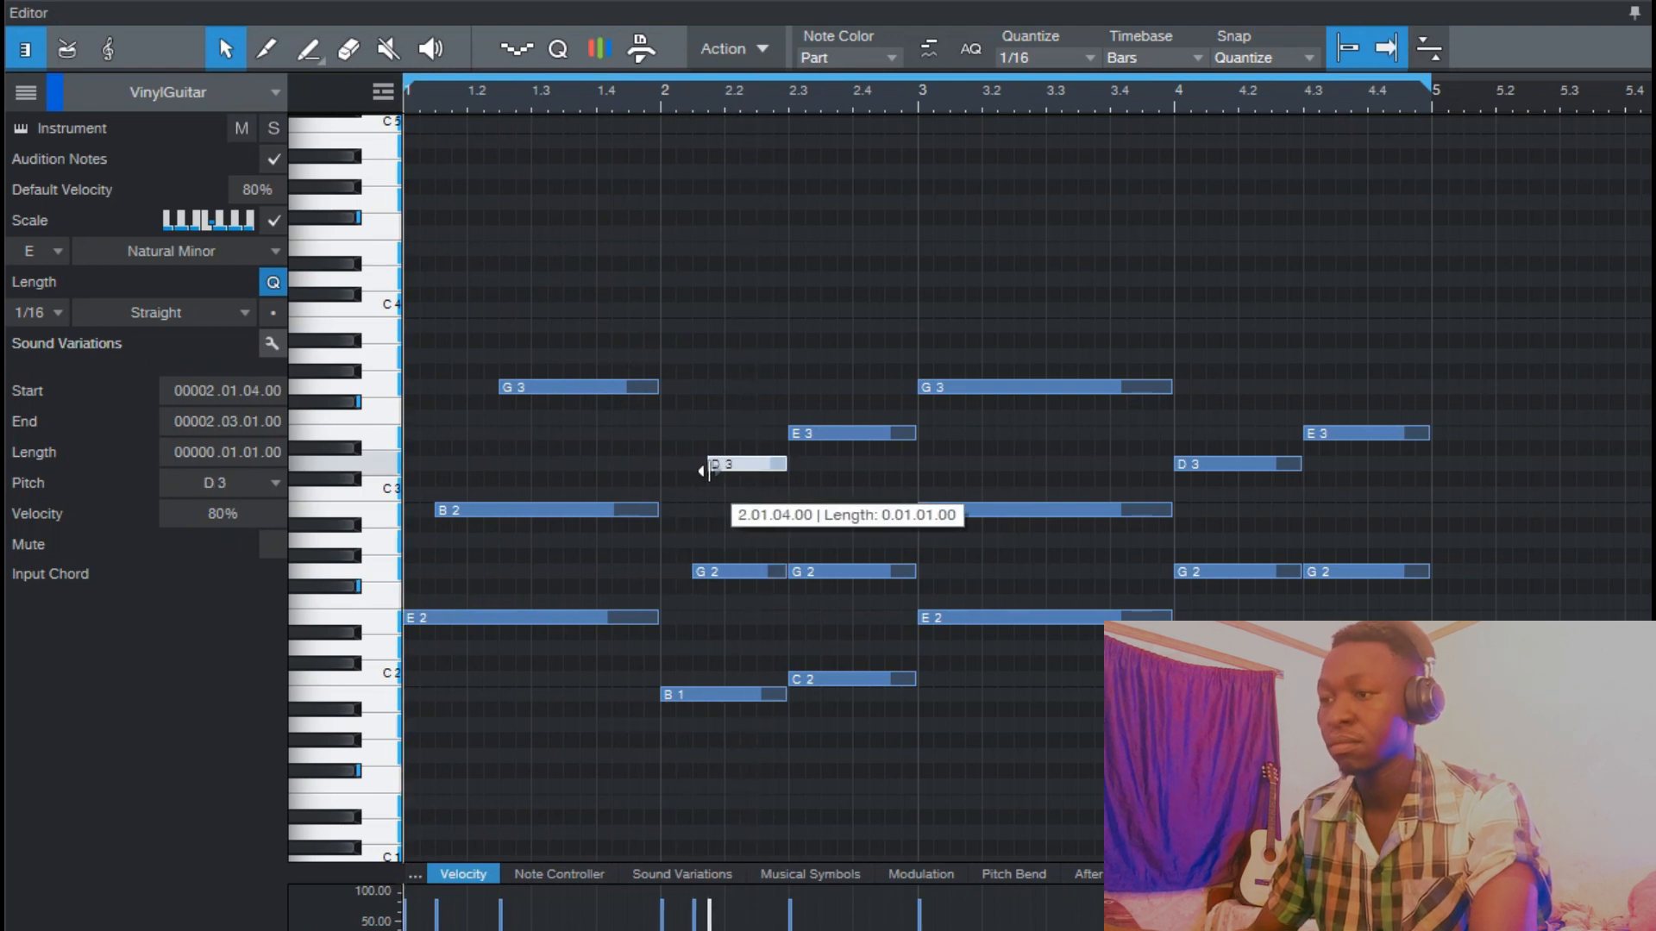
{"action": "left_click_drag", "start_coordinate": [714, 472], "coordinate": [664, 472]}
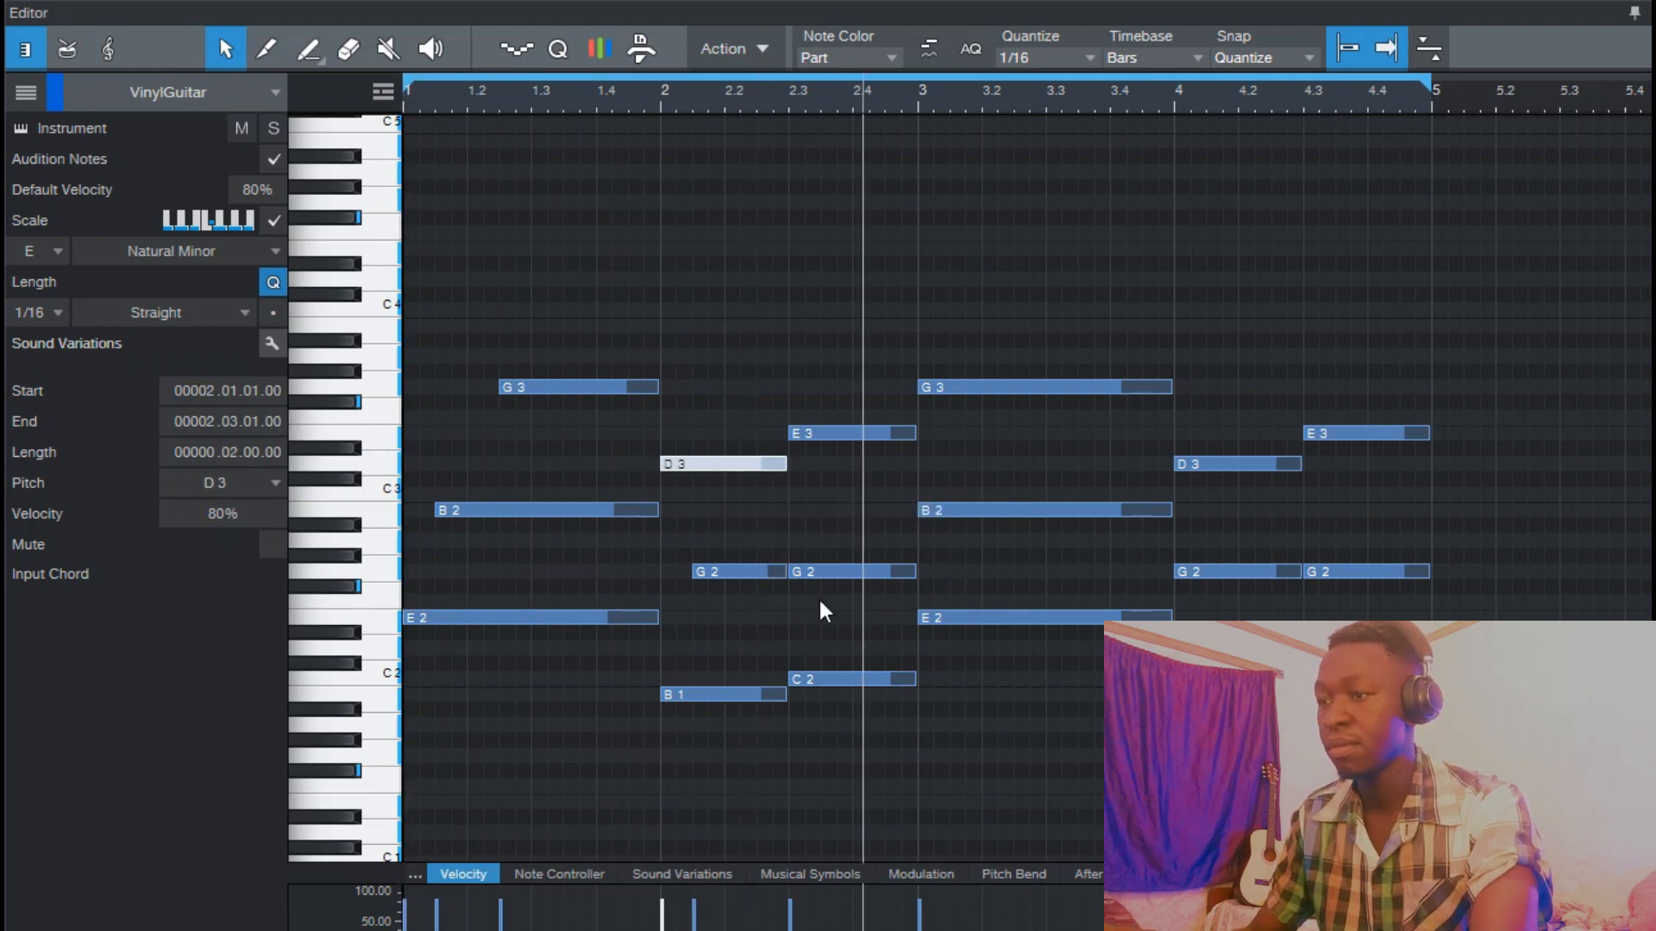
Start the second G2 of bar 2 at 2.3.3 and its E3 at 2.4, and stagger the chords in bars 3 and 4 to match.
{"action": "key", "text": "space"}
{"action": "left_click_drag", "start_coordinate": [789, 574], "coordinate": [820, 579]}
{"action": "key", "text": "space"}
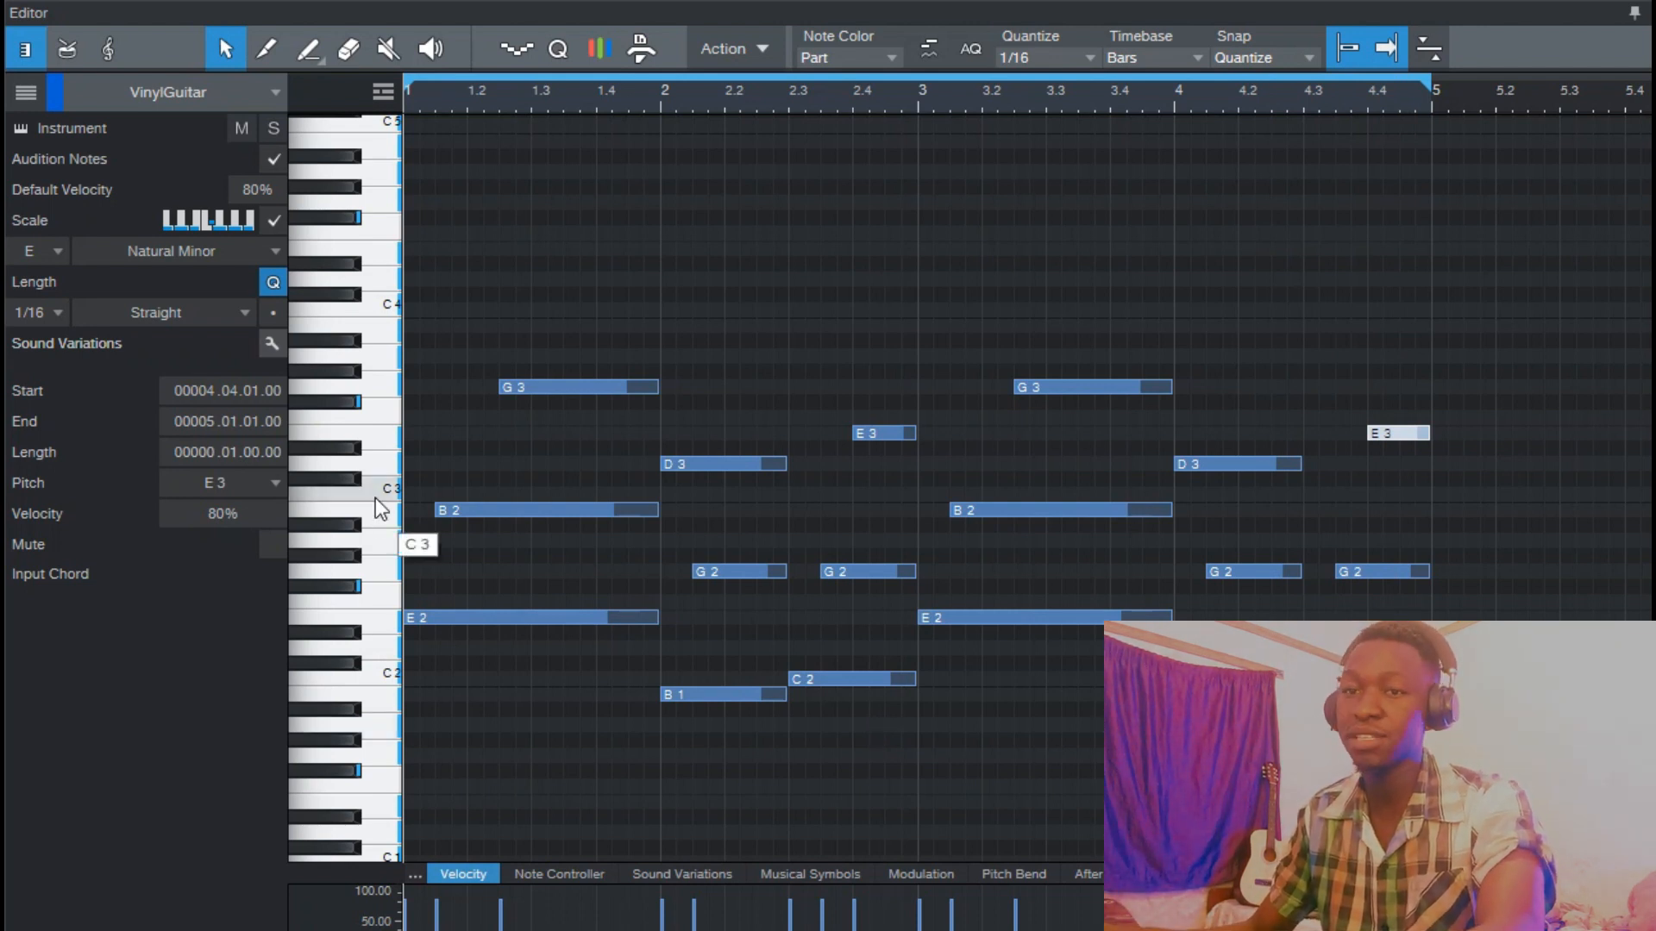
Add melody notes B3 and A3 in bar 1, F#3, G3, B2 and B3 in bar 2, and D3 from 3.2.3 to 4.1.
{"action": "left_click", "coordinate": [371, 573]}
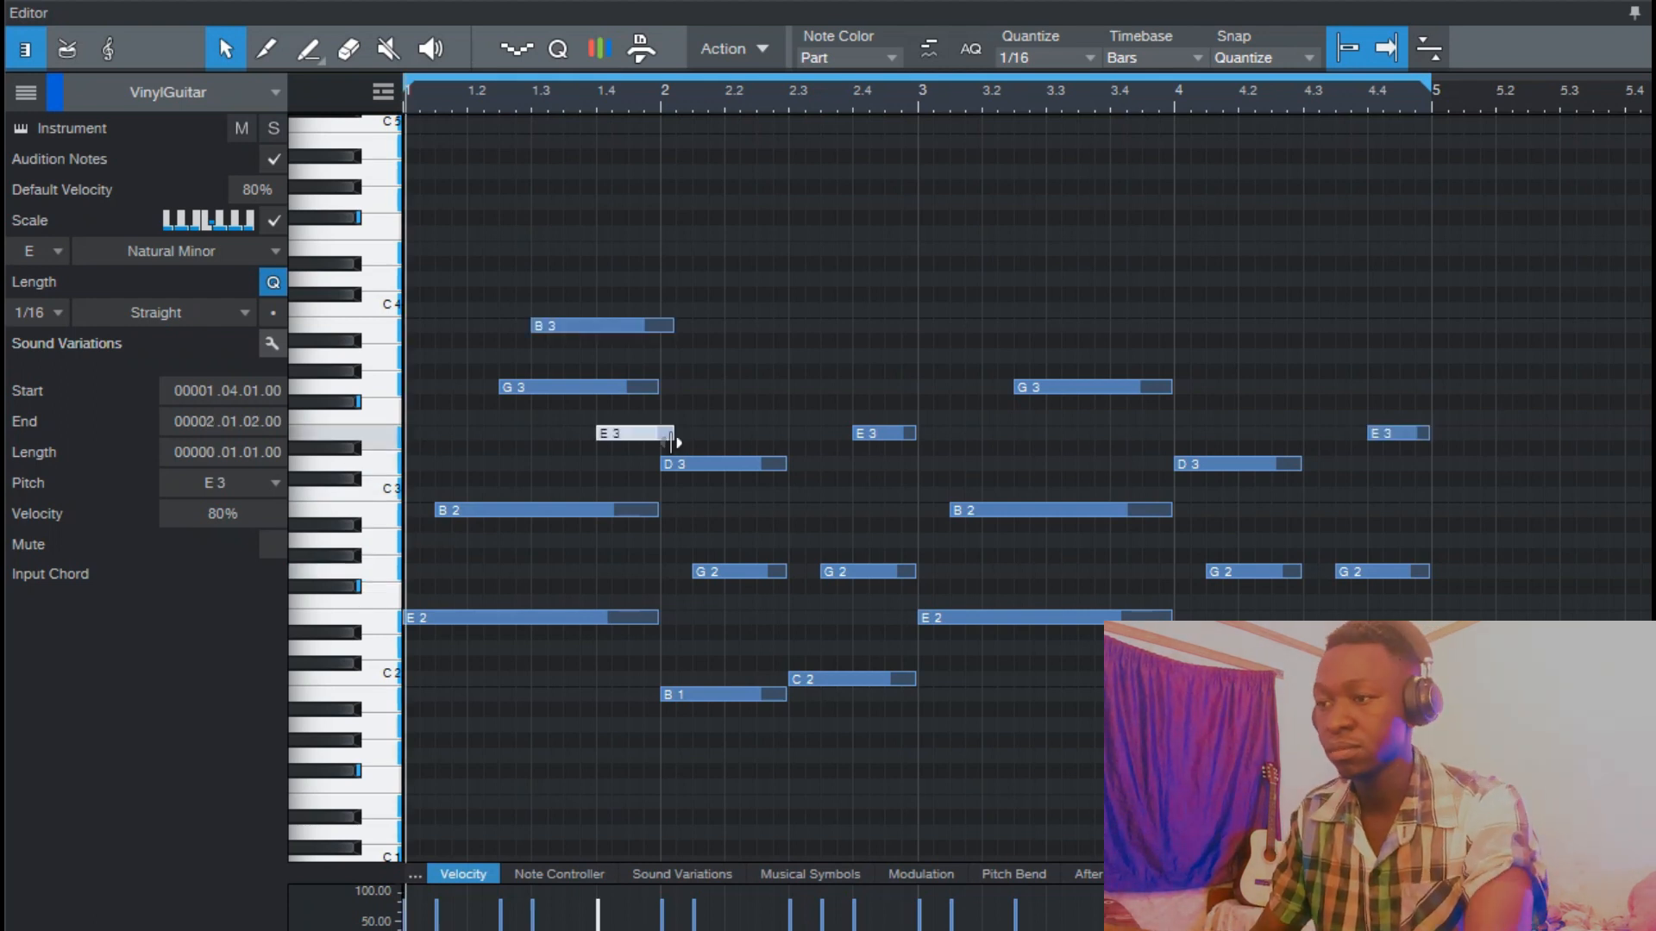
{"action": "key", "text": "space"}
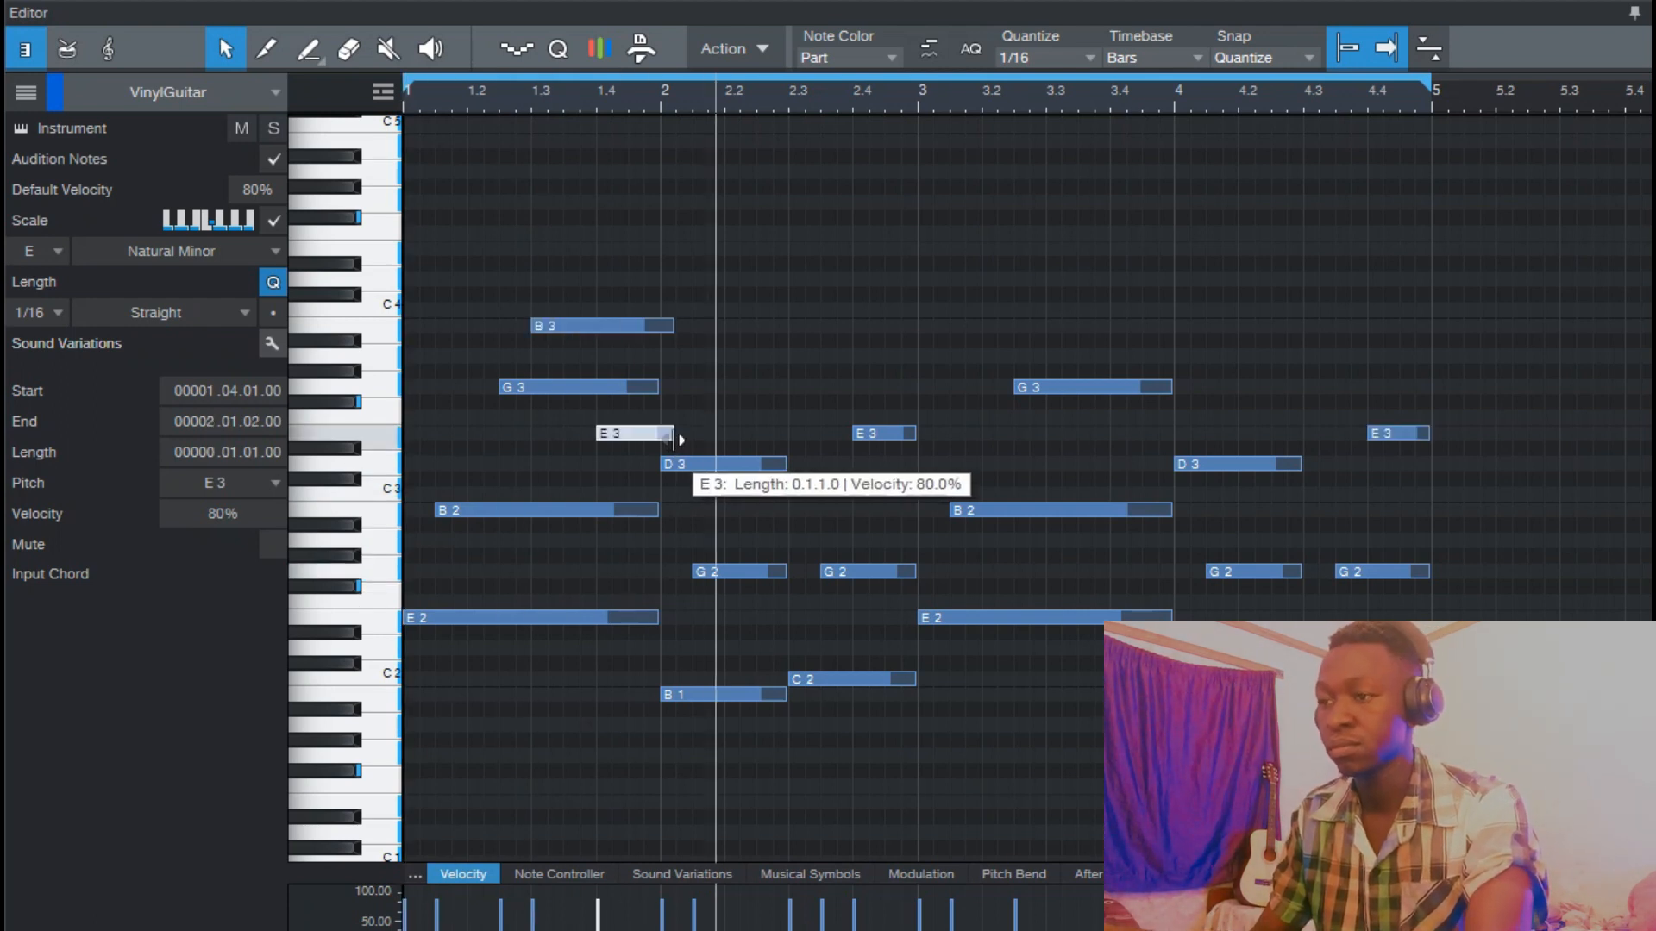
{"action": "left_click", "coordinate": [1154, 470]}
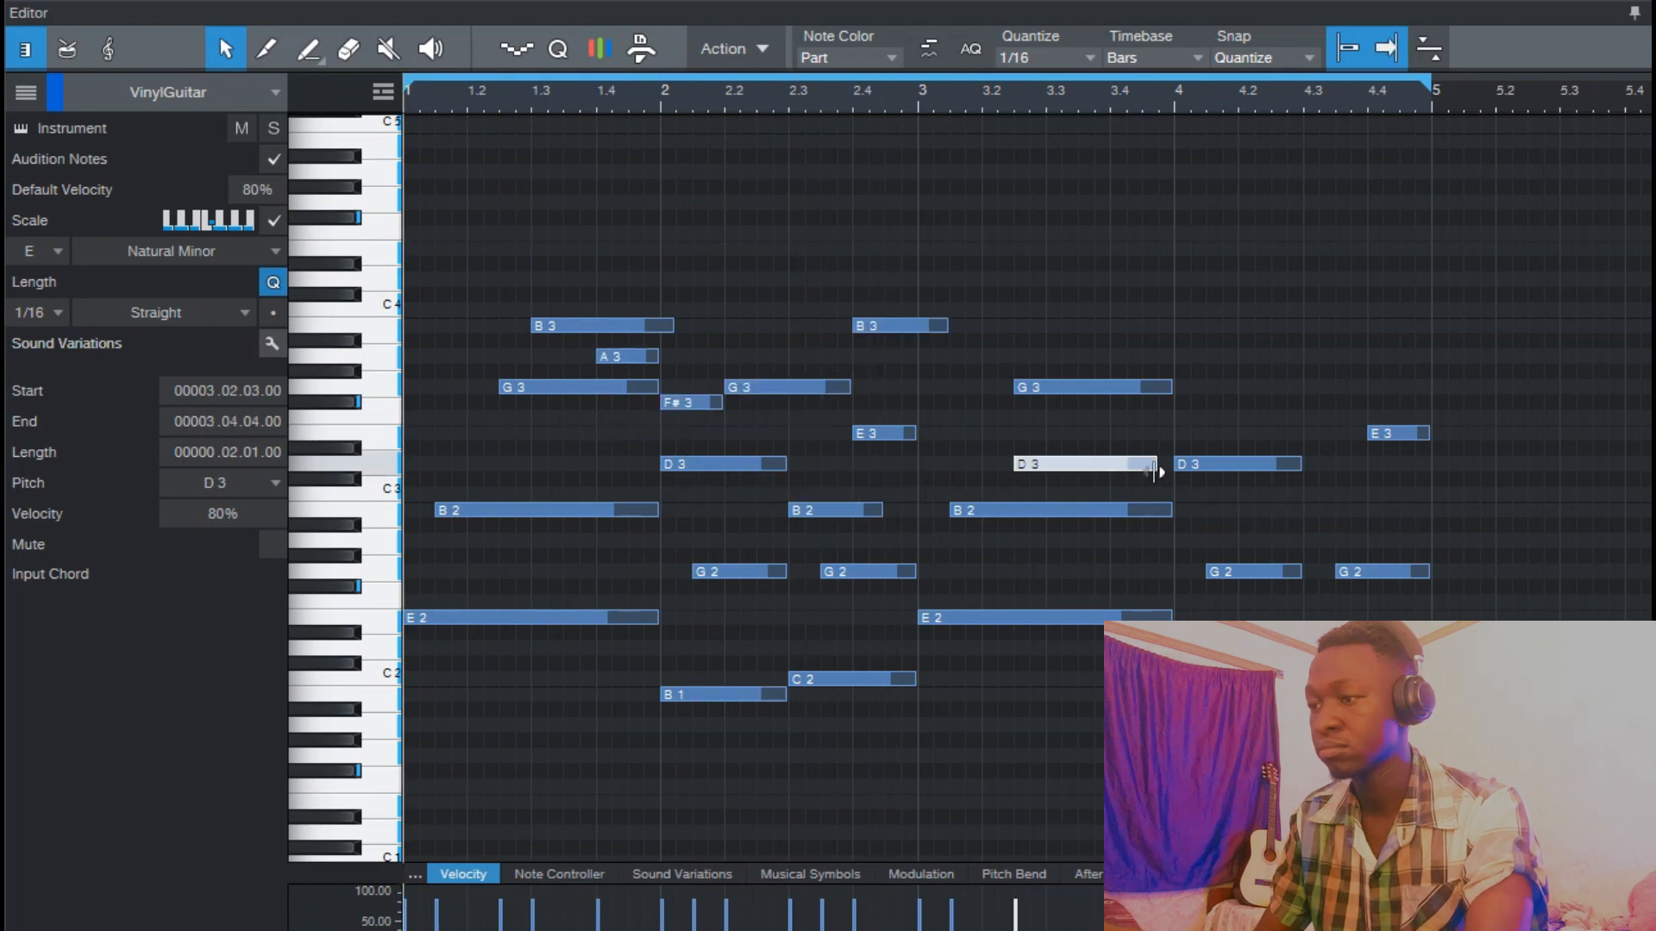
{"action": "key", "text": "space"}
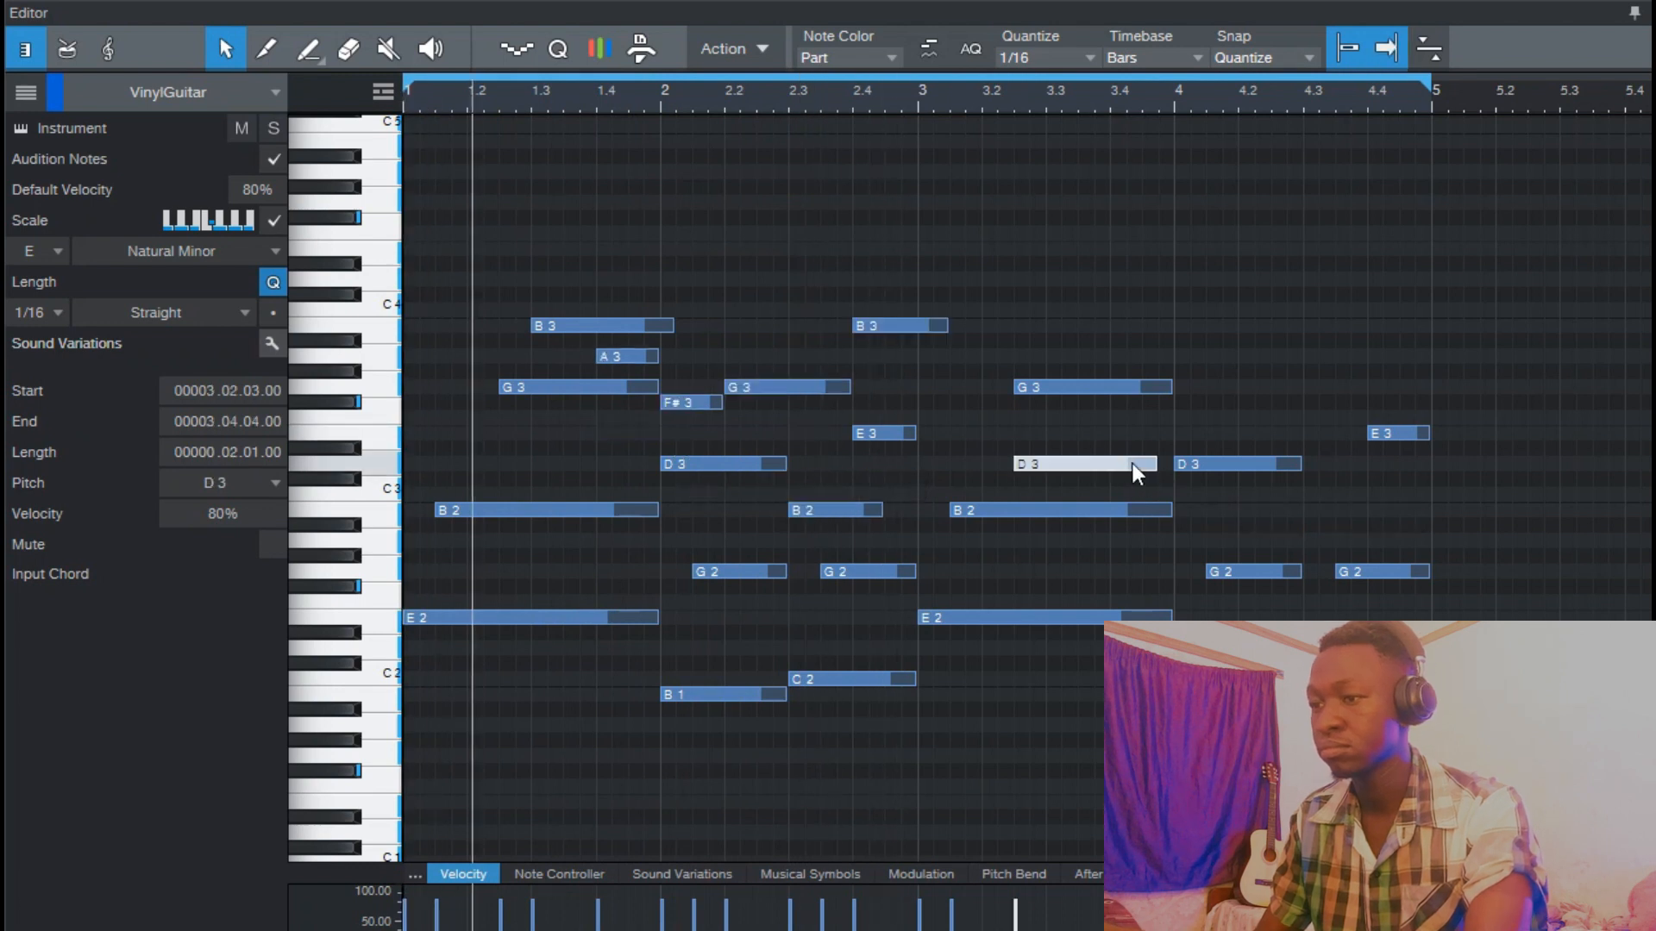
{"action": "left_click_drag", "start_coordinate": [1154, 466], "coordinate": [1164, 465]}
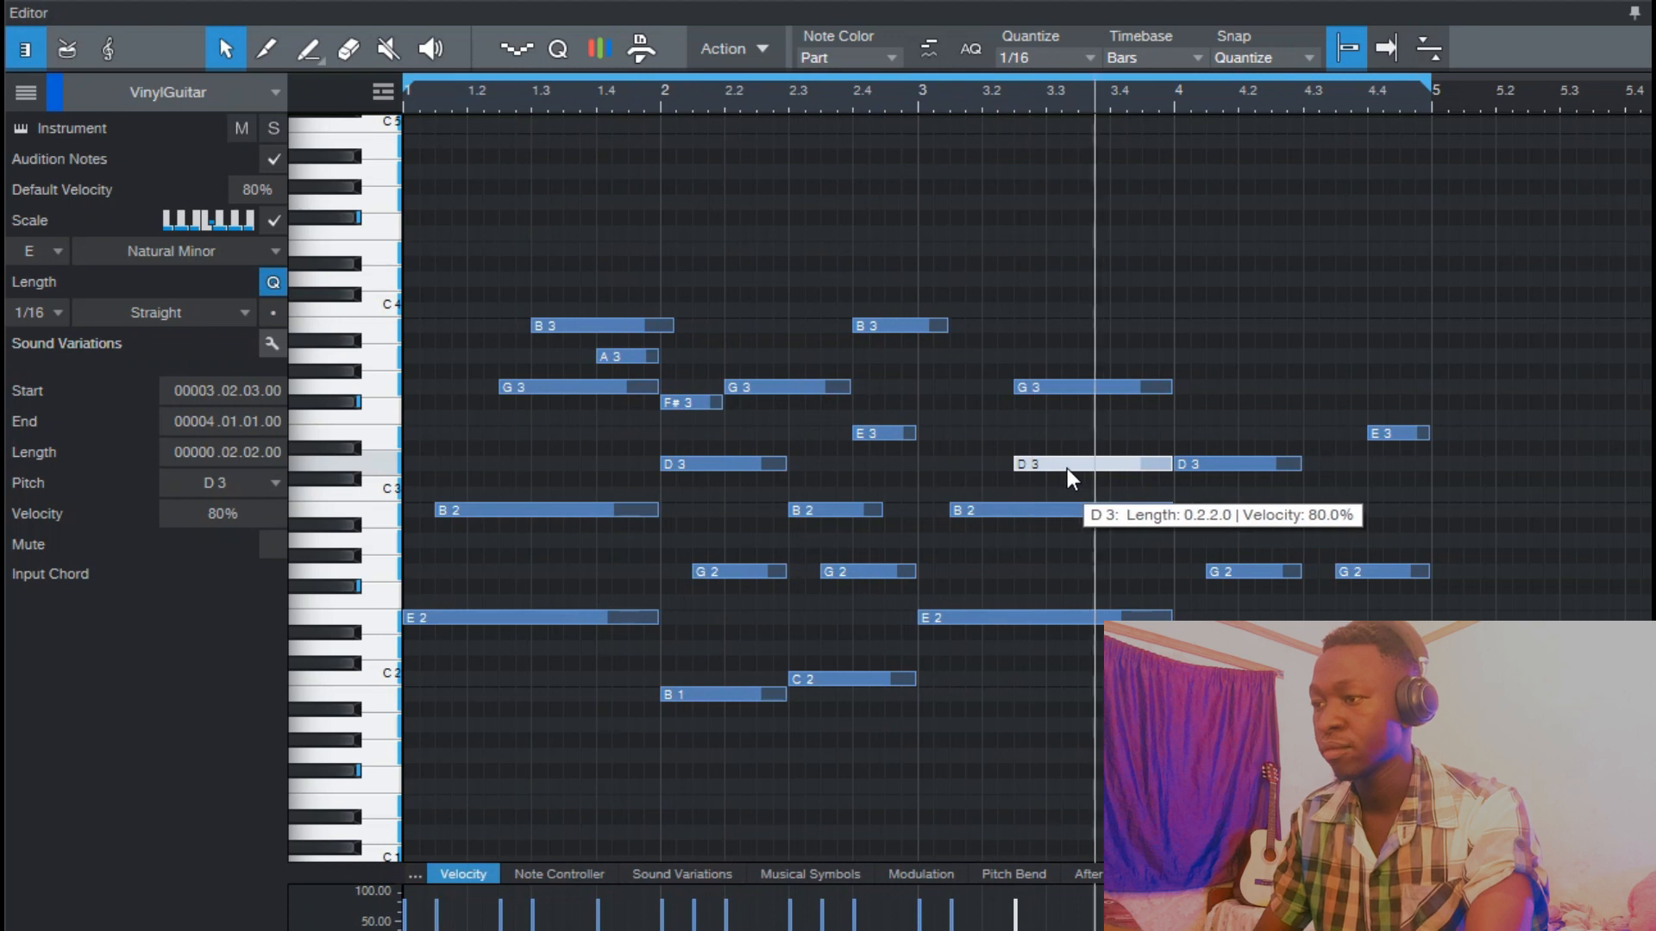
Add melody notes B3, A3 and E3 in bar 3, and E3, A3 and G3 at beats 4.2, 4.3 and 4.4.
{"action": "key", "text": "space"}
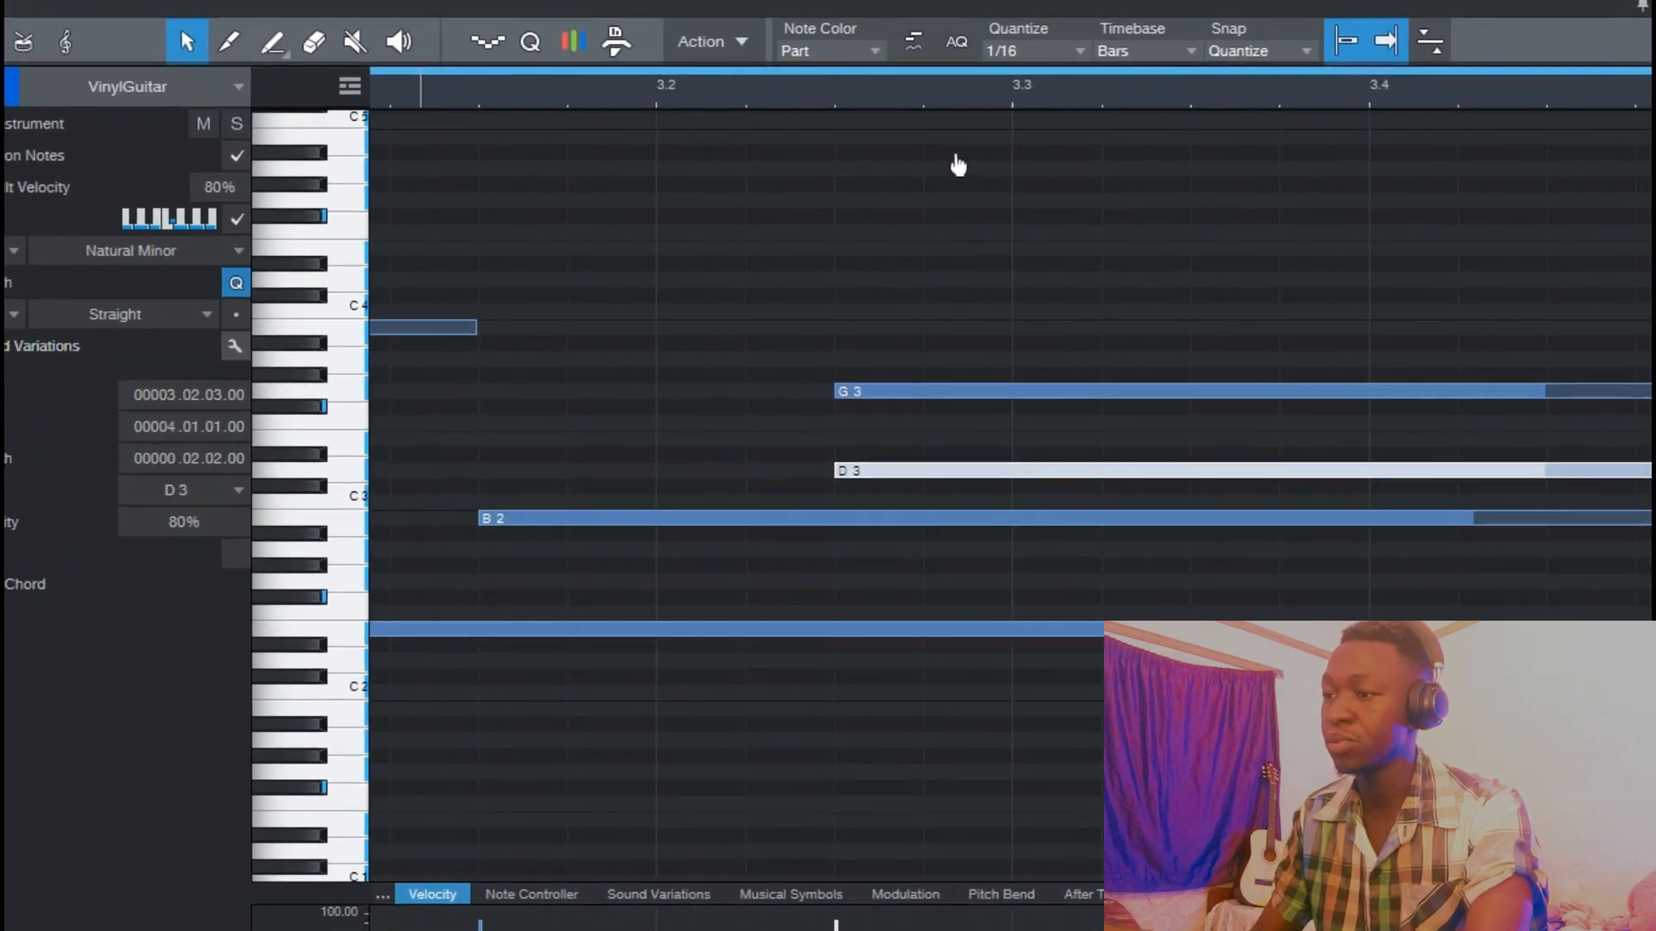
{"action": "left_click", "coordinate": [965, 397], "text": "shift"}
{"action": "left_click_drag", "start_coordinate": [939, 343], "coordinate": [1011, 494]}
{"action": "left_click_drag", "start_coordinate": [950, 362], "coordinate": [981, 535]}
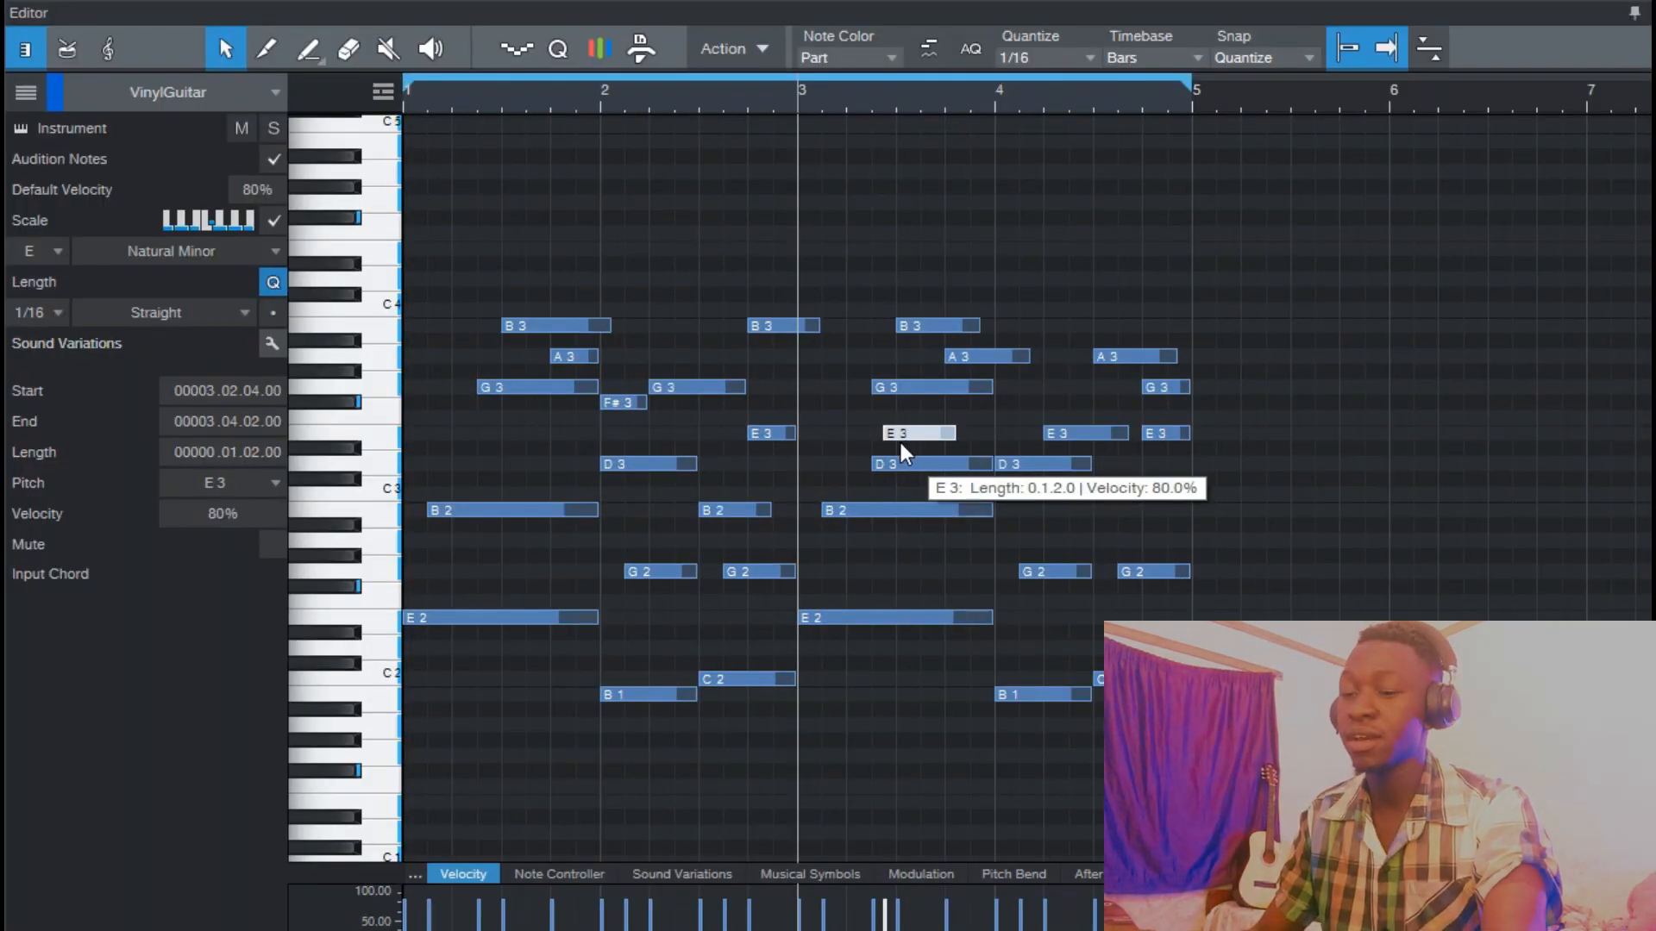
Humanize all notes with a -15% to 15% velocity range and -0.00.05 to 0.00.00 start range, and lower their velocities by about 10%.
{"action": "left_click", "coordinate": [710, 264]}
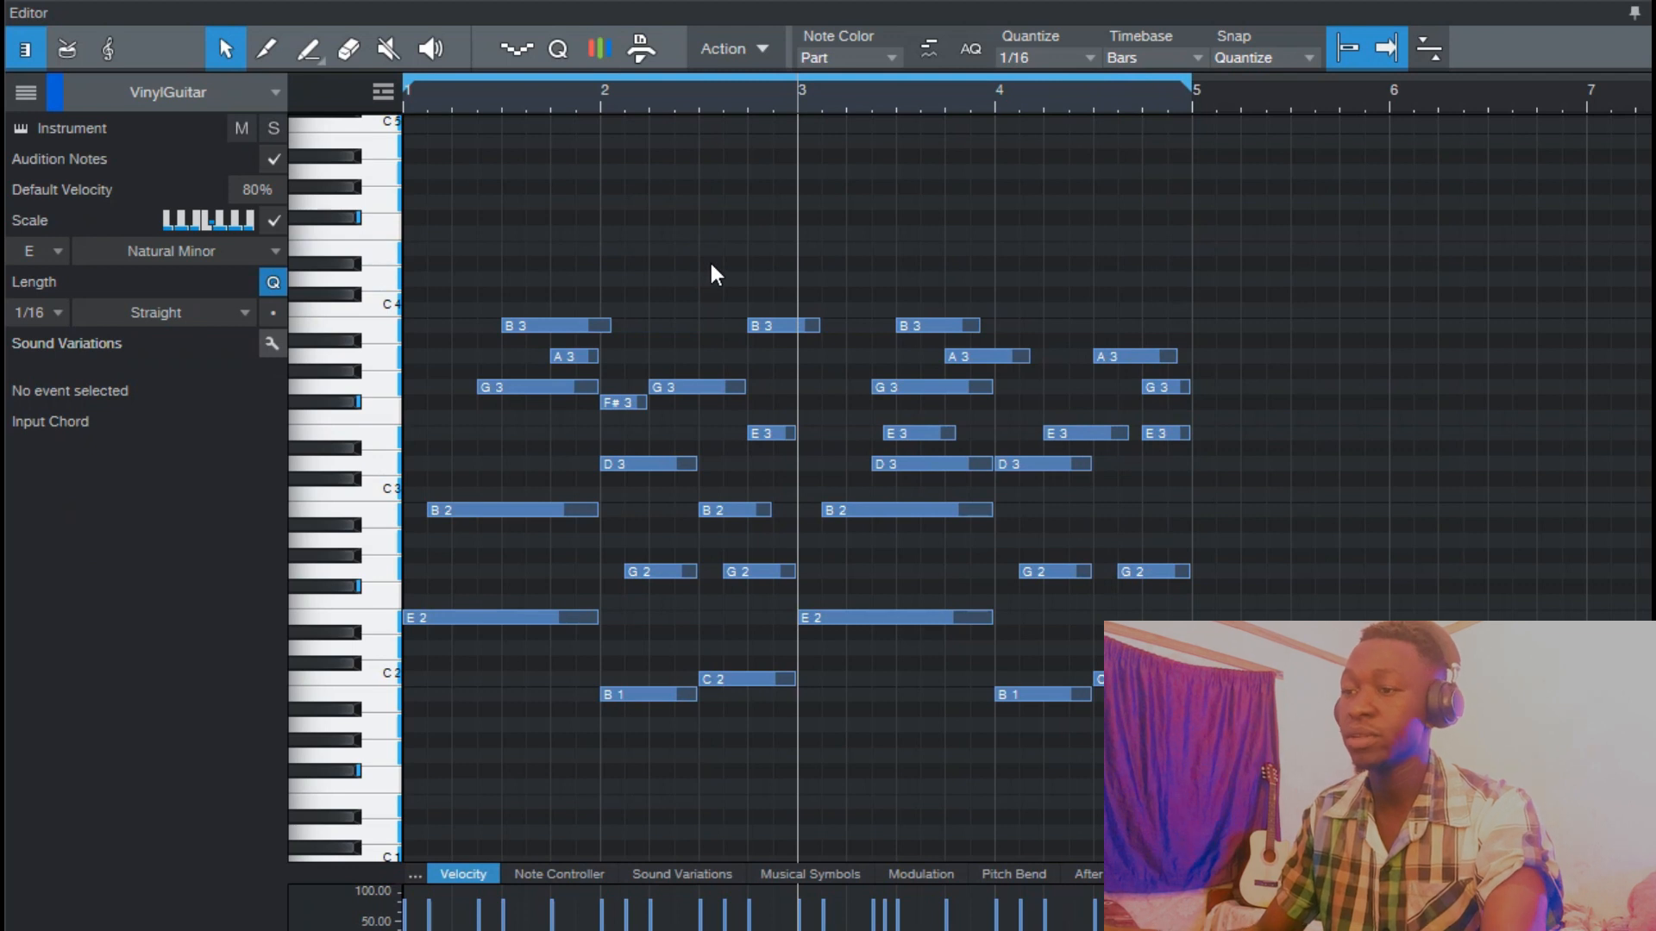
{"action": "key", "text": "ctrl+a"}
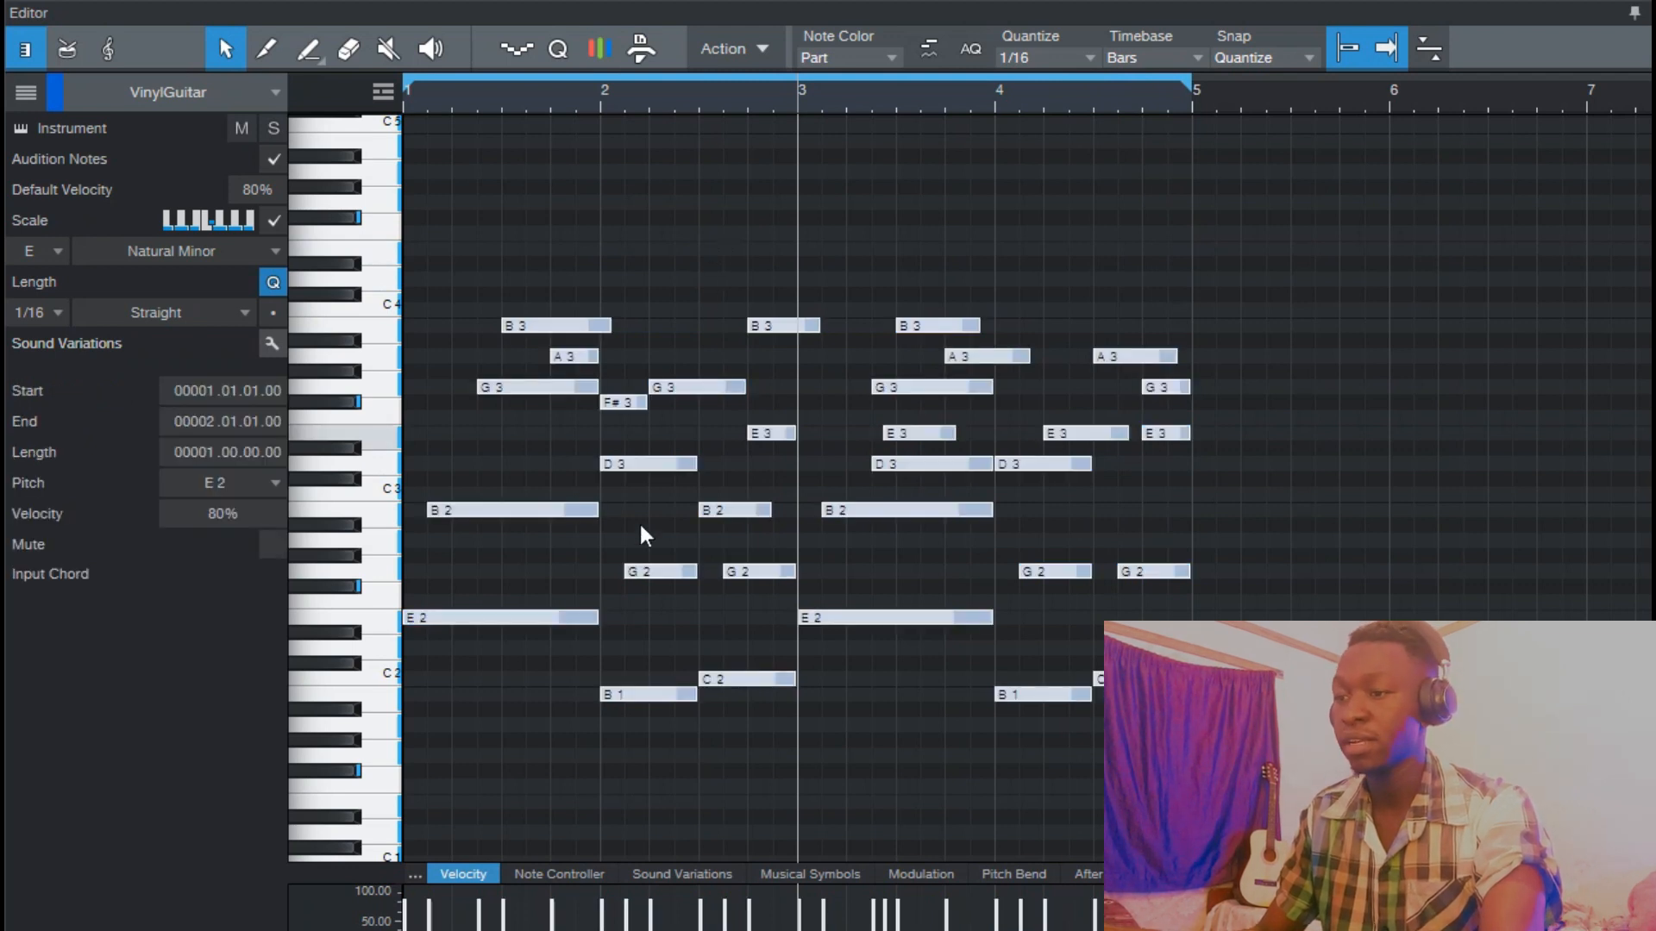
{"action": "right_click", "coordinate": [493, 506]}
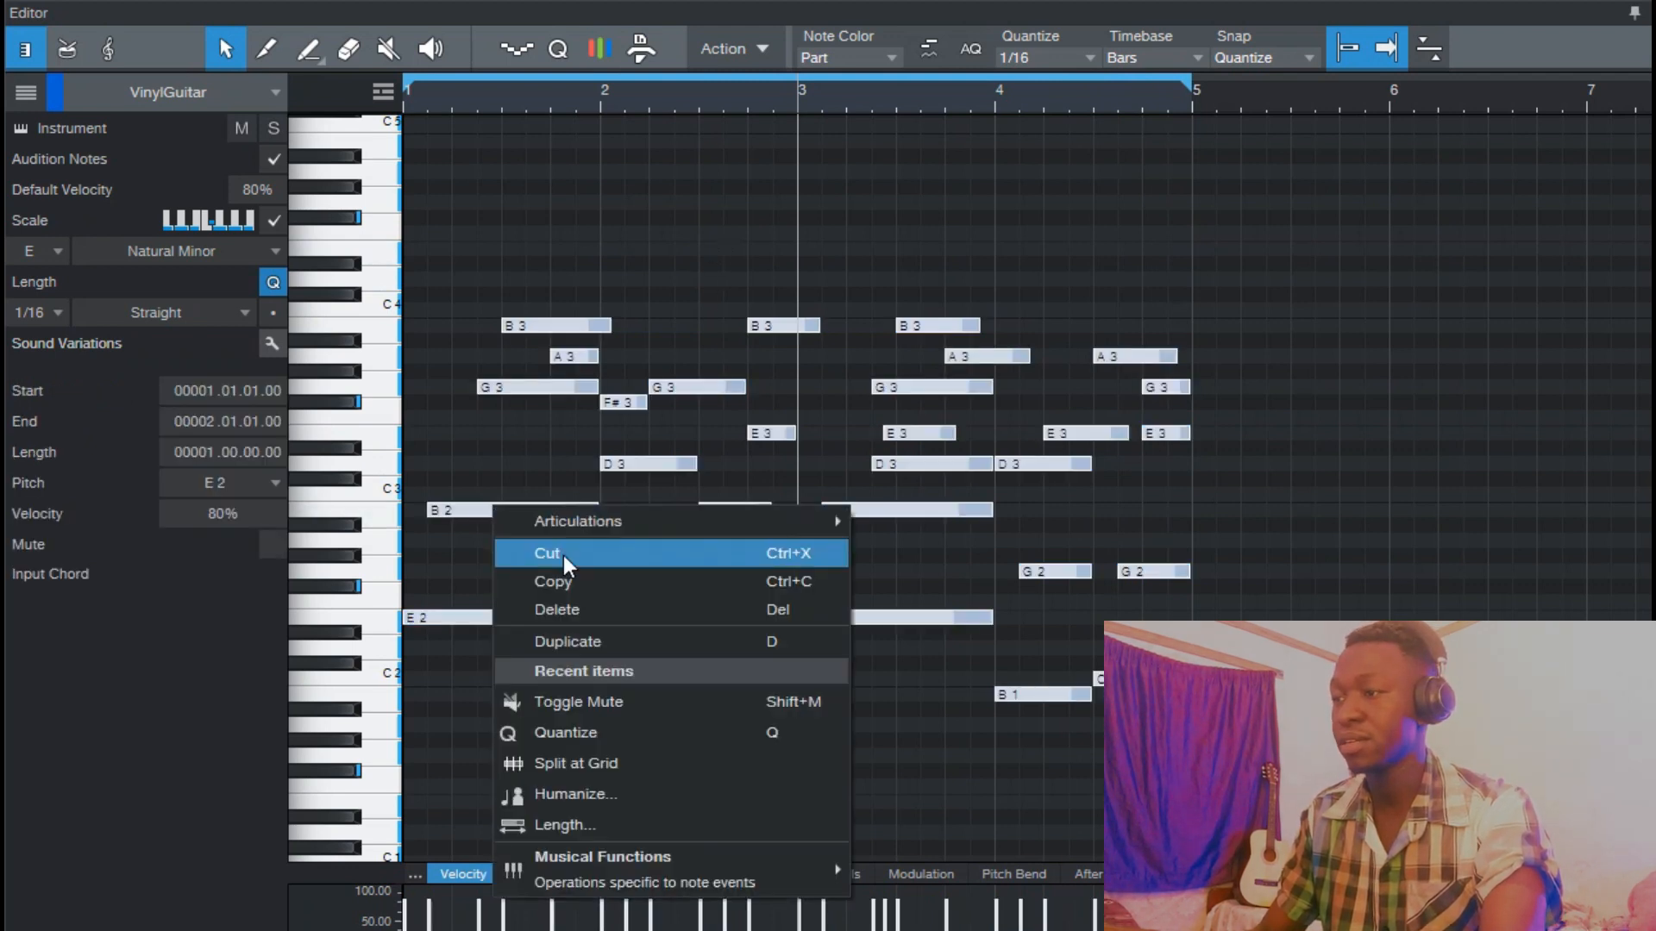
{"action": "left_click", "coordinate": [595, 794]}
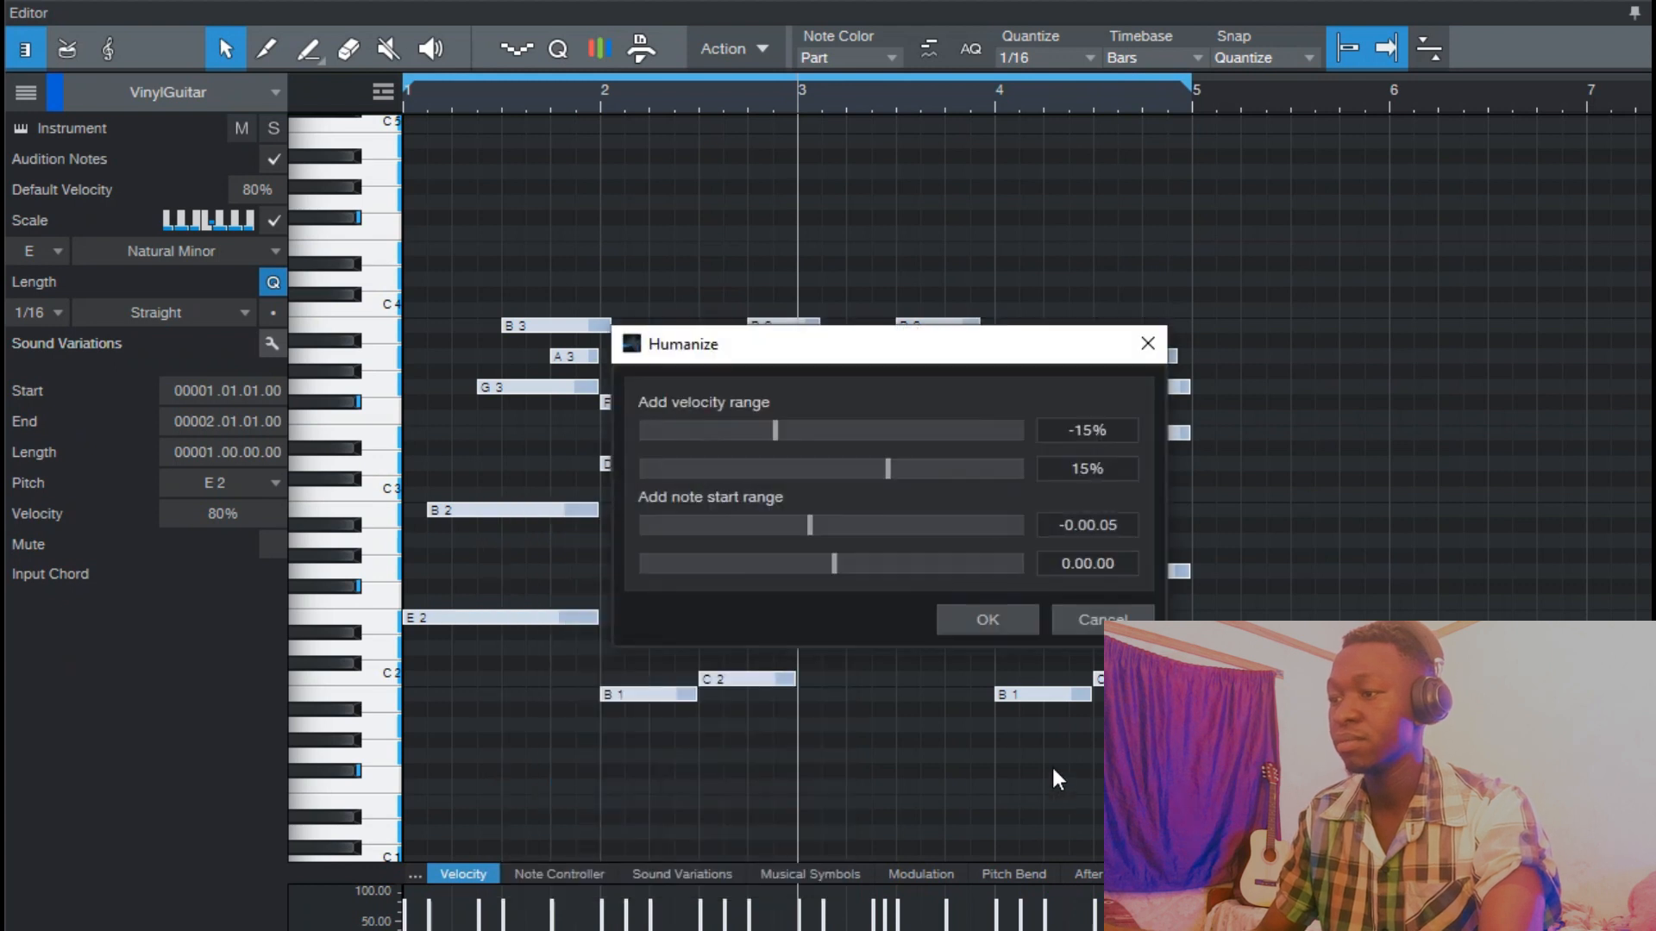
{"action": "left_click", "coordinate": [989, 619]}
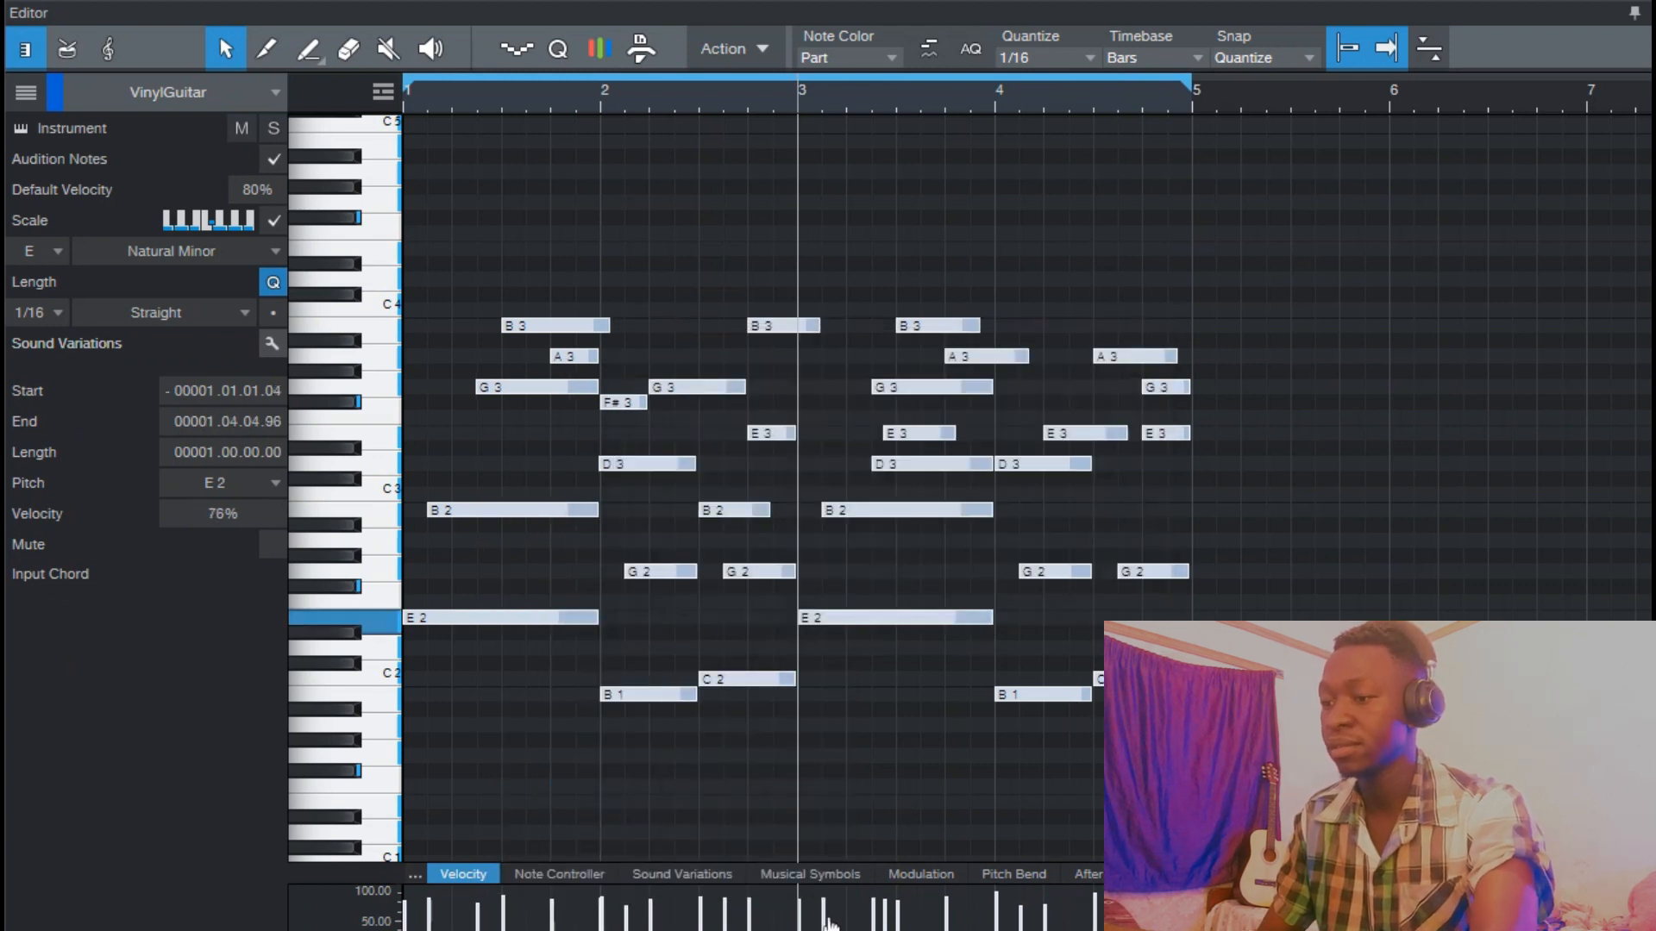
{"action": "left_click_drag", "start_coordinate": [829, 922], "coordinate": [830, 929]}
{"action": "key", "text": "w"}
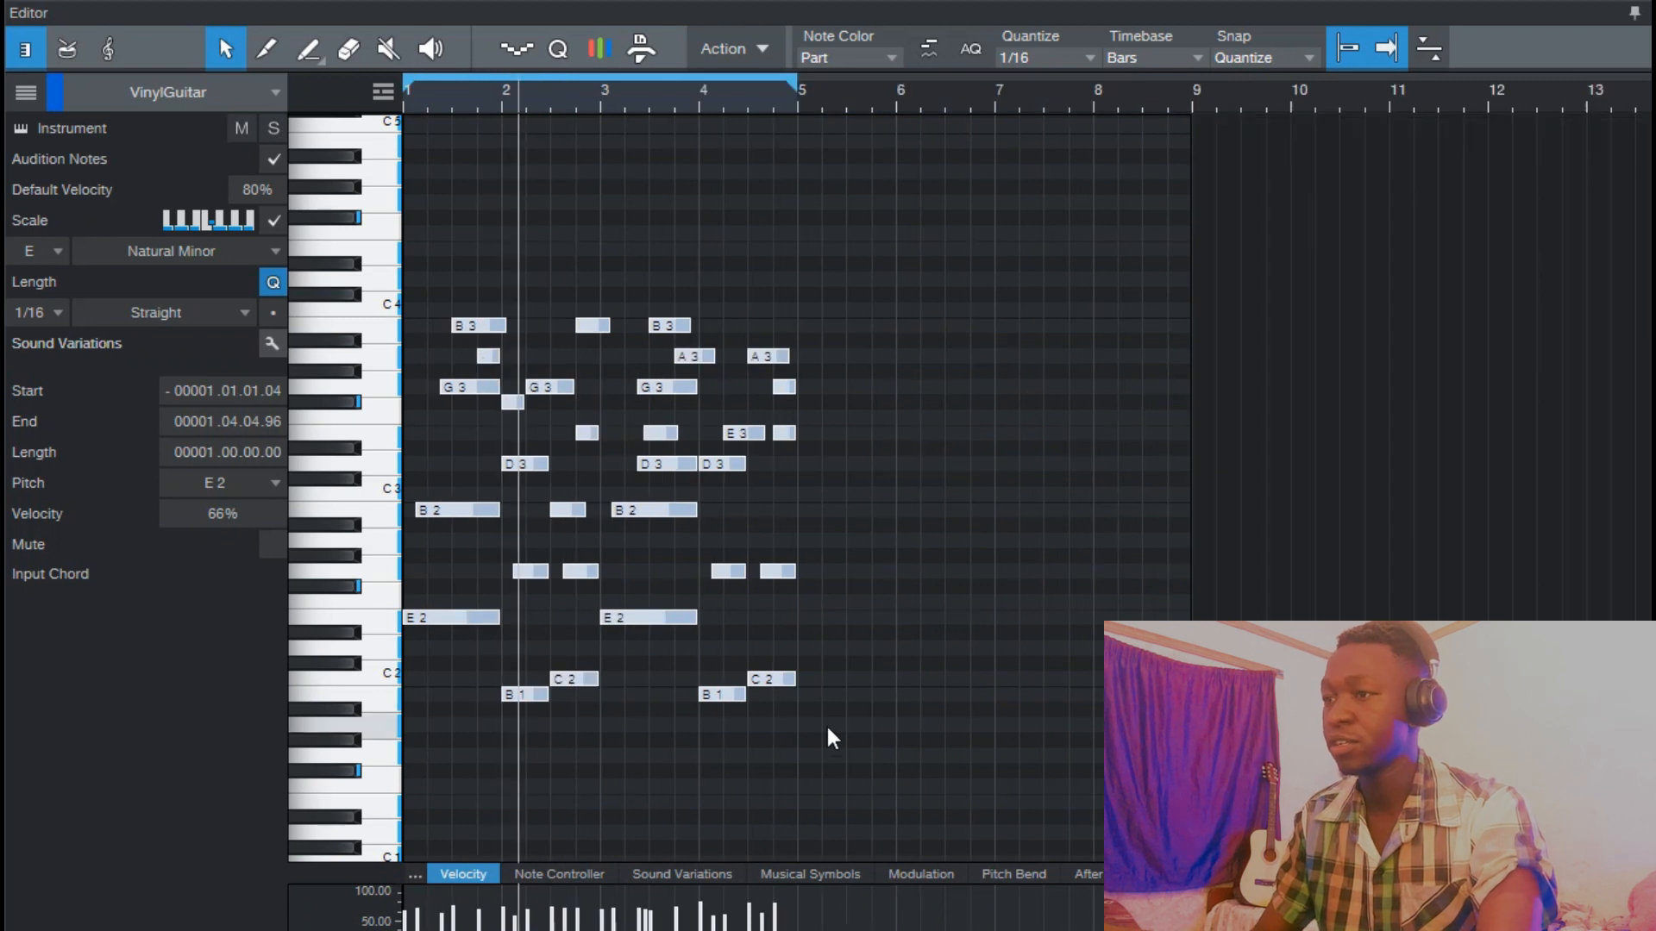
Duplicate the entire four-bar pattern into bars 5 to 8 and extend the loop range to bar 9.
{"action": "left_click", "coordinate": [912, 743]}
{"action": "key", "text": "ctrl+a"}
{"action": "key", "text": "ctrl+d"}
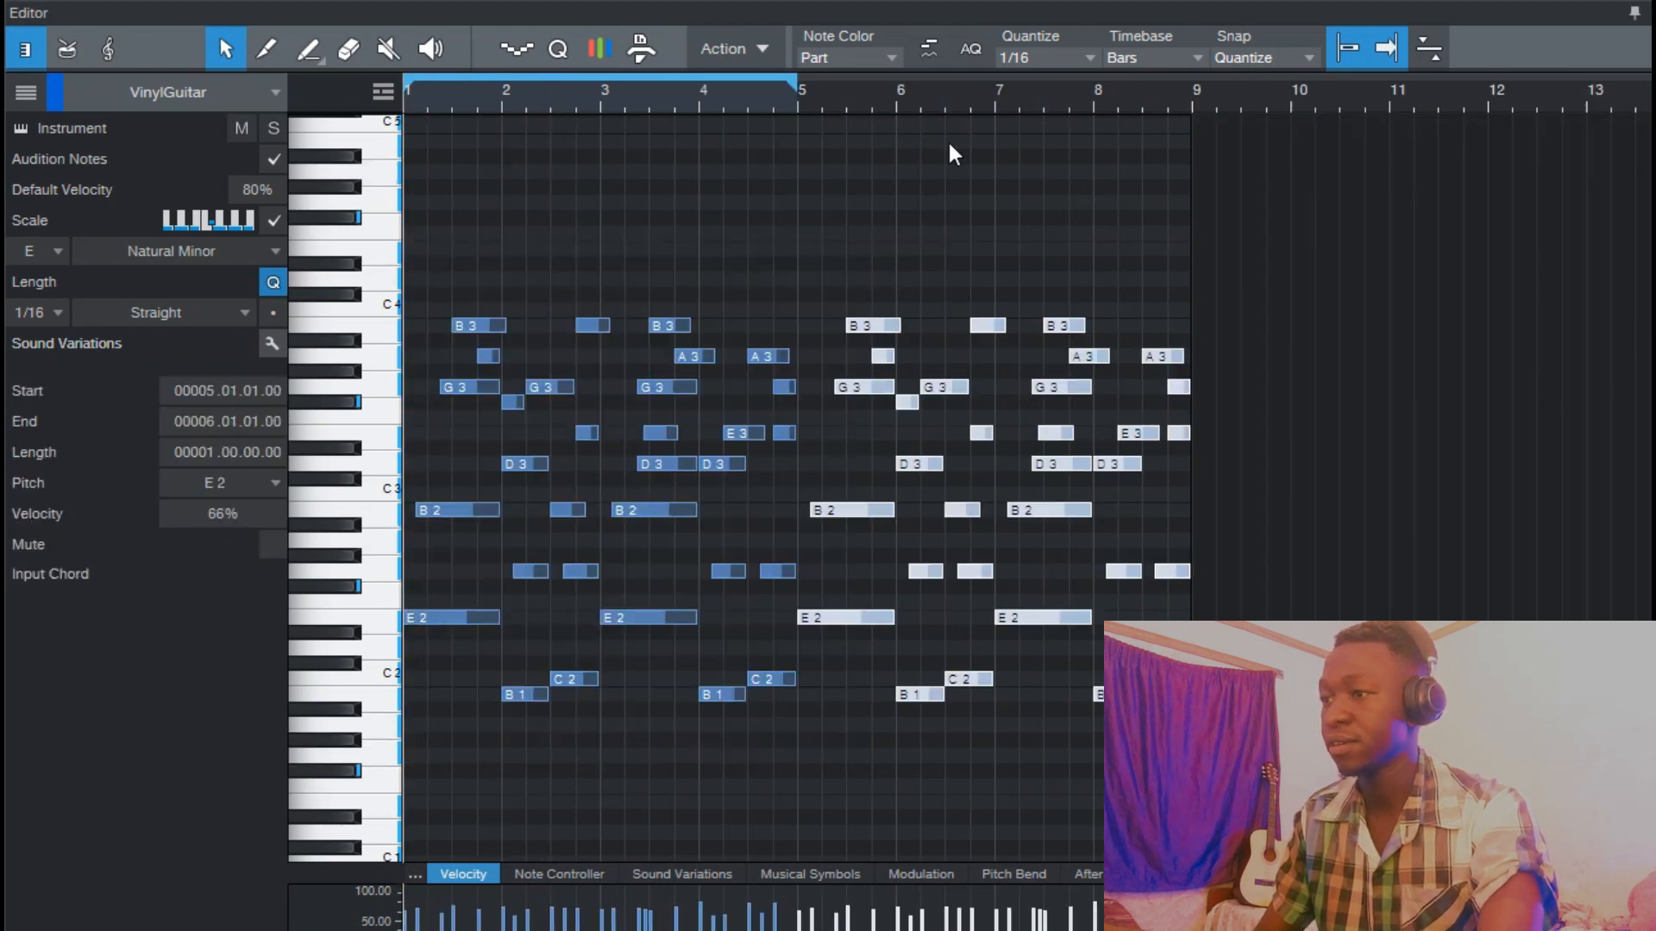
{"action": "left_click_drag", "start_coordinate": [798, 88], "coordinate": [1192, 88]}
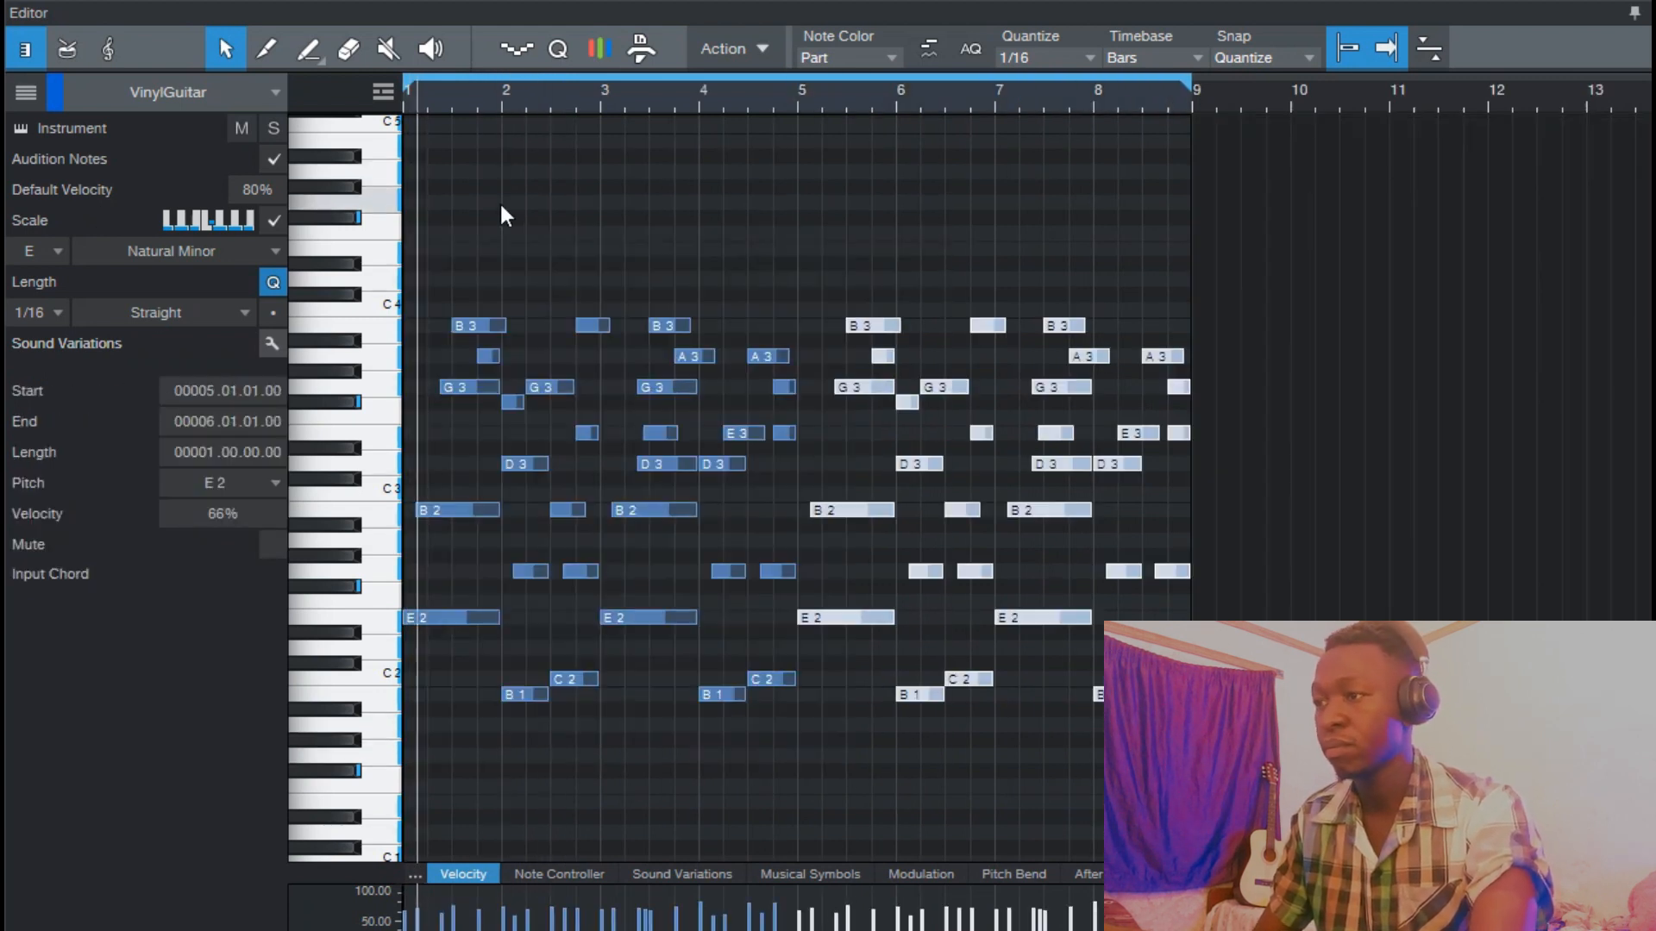
Stop playback and place the playback cursor at the start of bar 5.
{"action": "left_click_drag", "start_coordinate": [513, 99], "coordinate": [613, 114]}
{"action": "key", "text": "space"}
{"action": "left_click", "coordinate": [966, 91]}
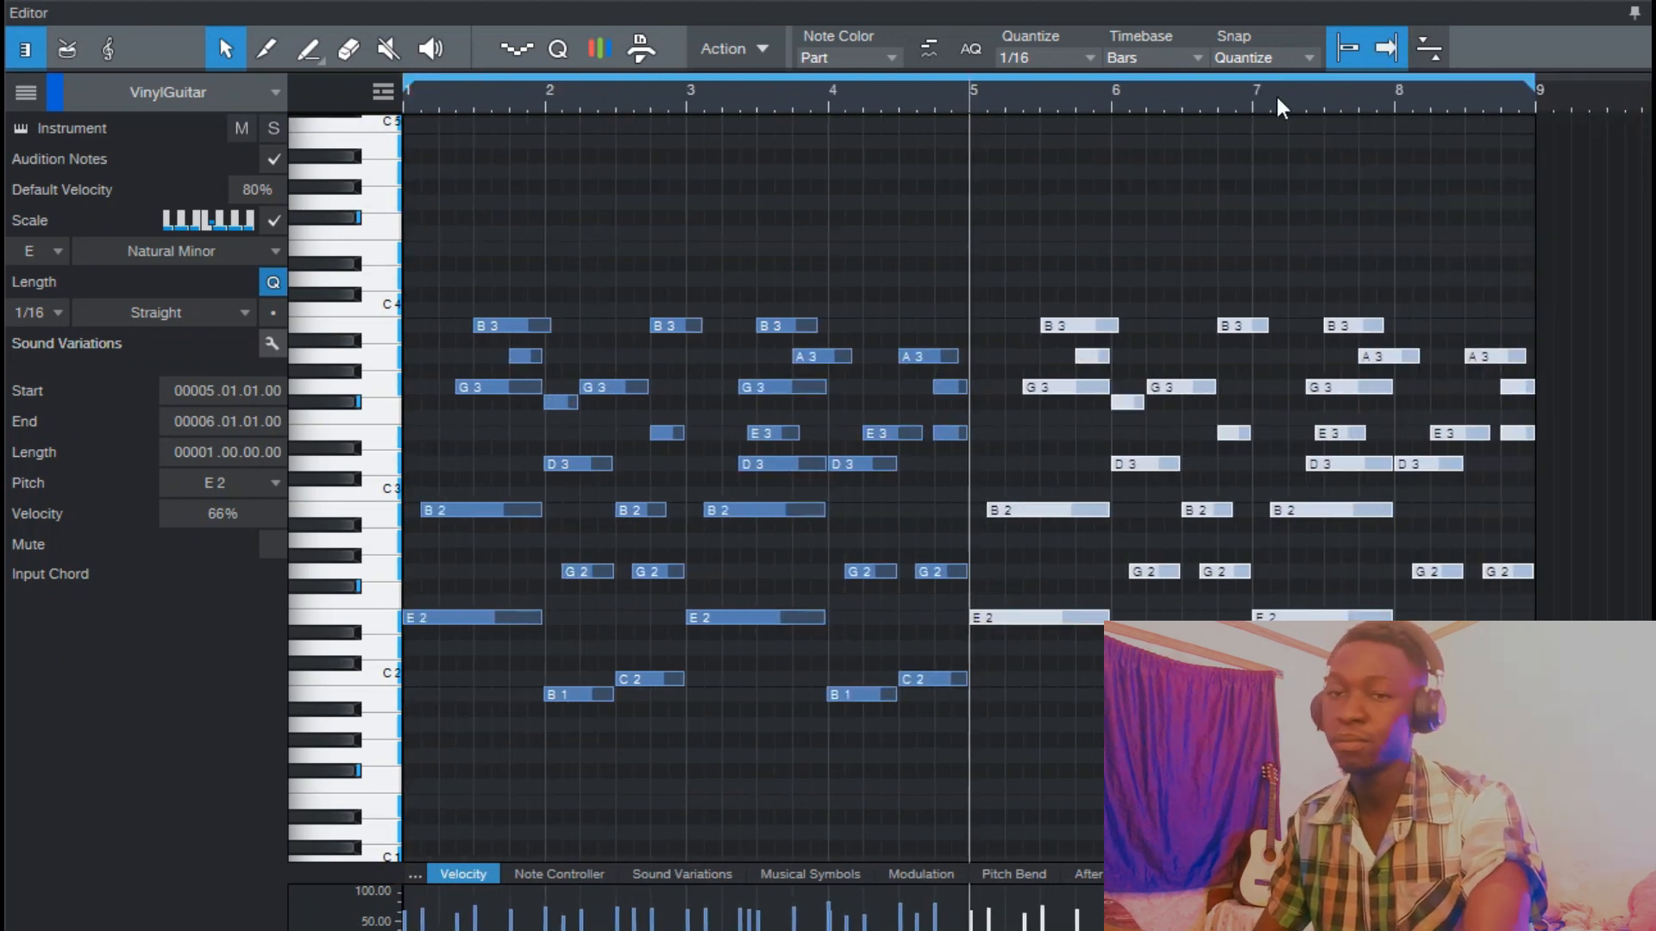
Remove the short B3 and C4 melody notes from the second half of bar 8.
{"action": "left_click_drag", "start_coordinate": [1315, 105], "coordinate": [998, 131]}
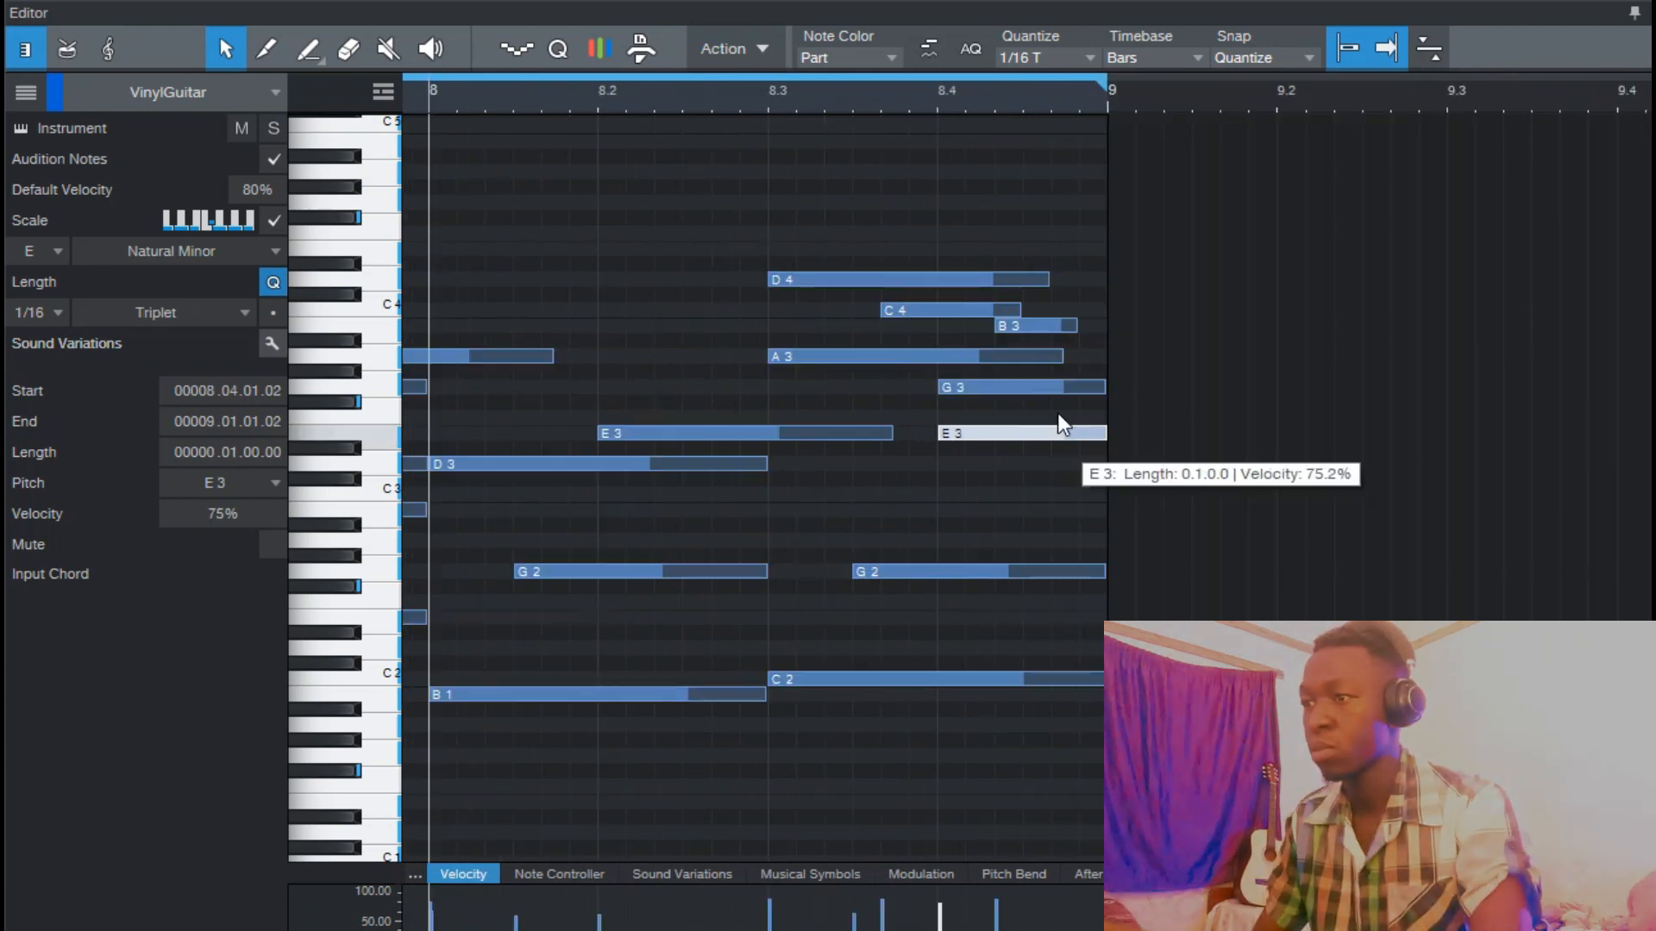
{"action": "left_click", "coordinate": [1012, 329]}
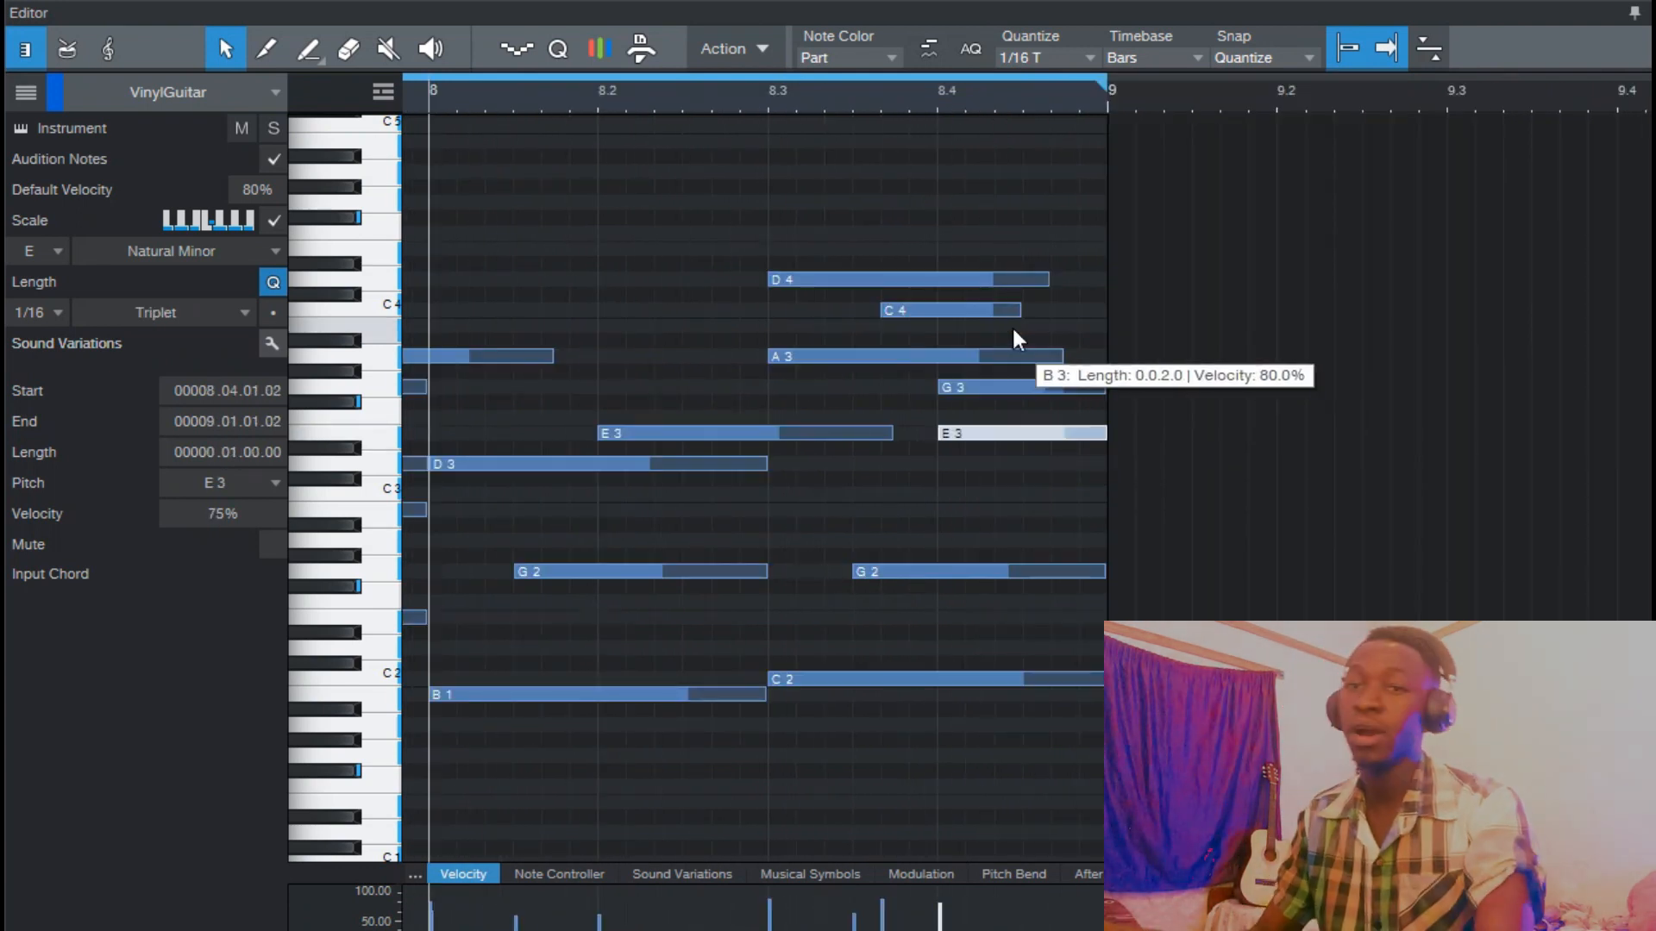
{"action": "double_click", "coordinate": [903, 314]}
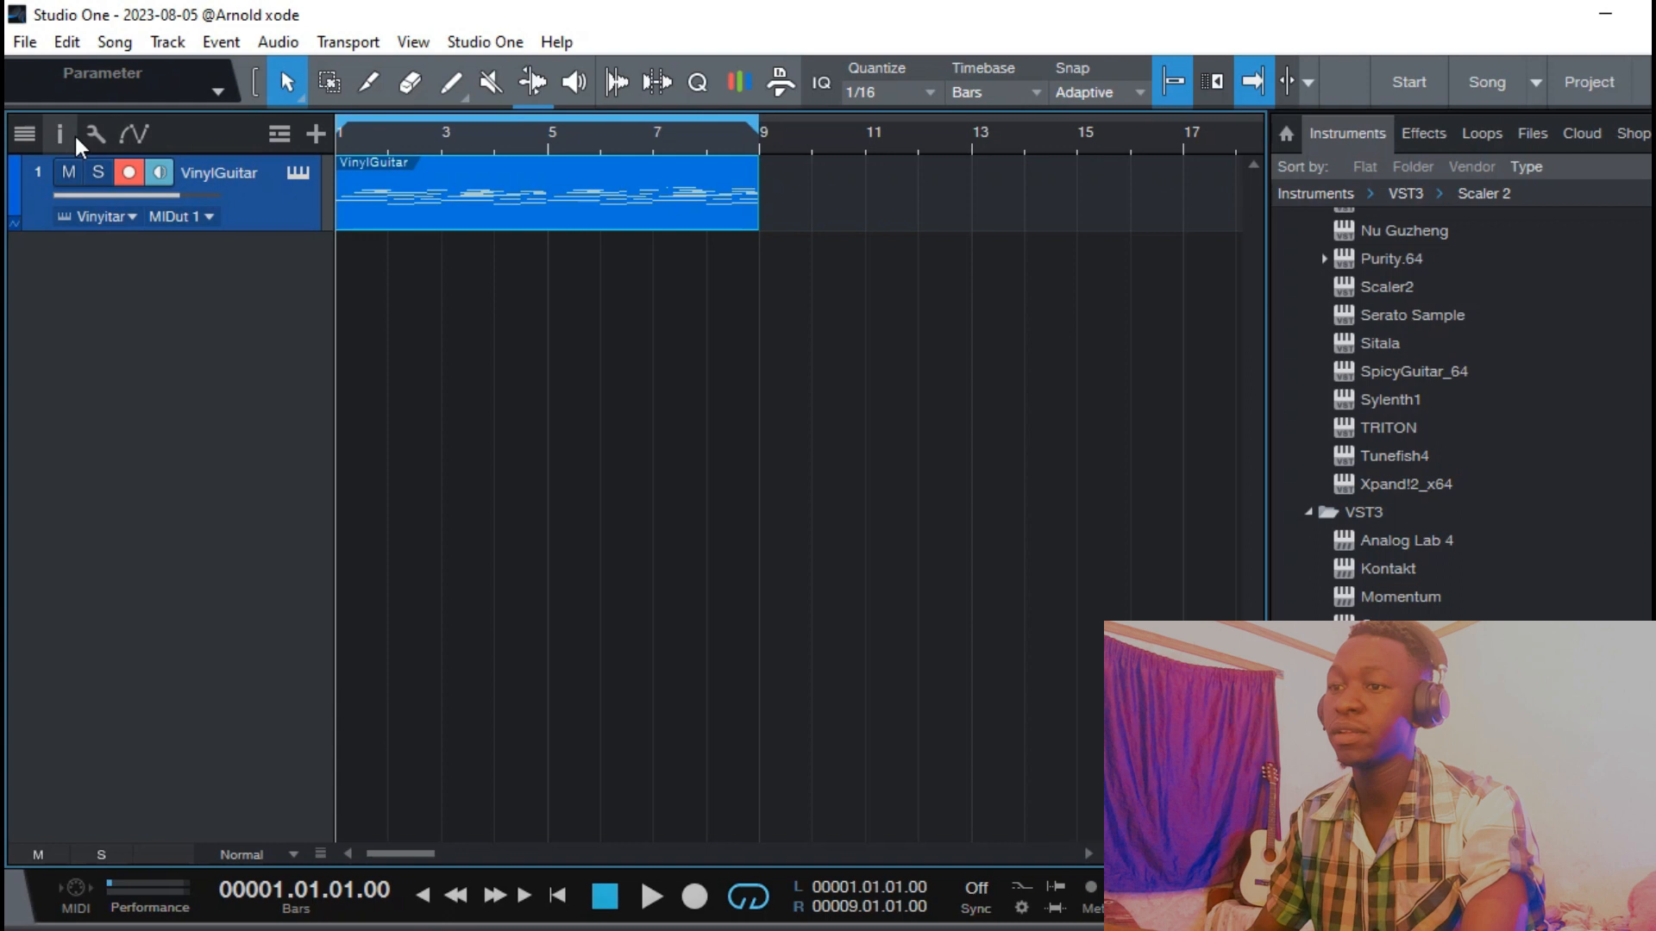
Add Pro EQ to the VinylGuitar track's inserts and enable its low cut at 94 Hz with a 36 dB/Oct slope.
{"action": "left_click", "coordinate": [61, 136]}
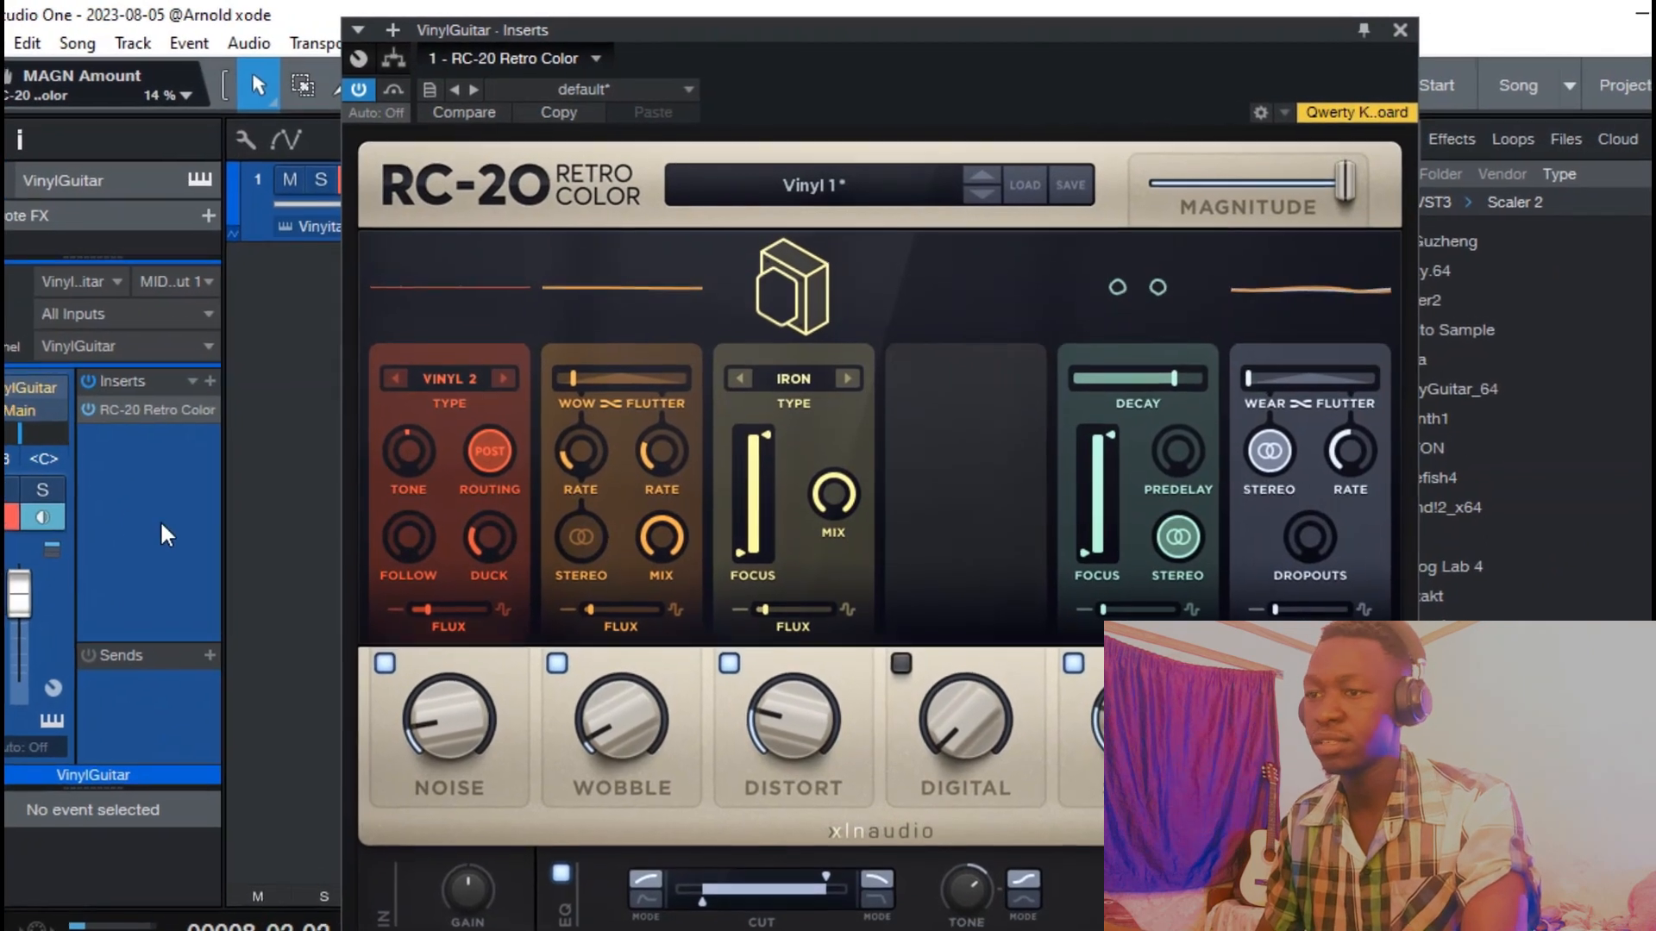
{"action": "left_click", "coordinate": [209, 381]}
{"action": "type", "text": "eq"}
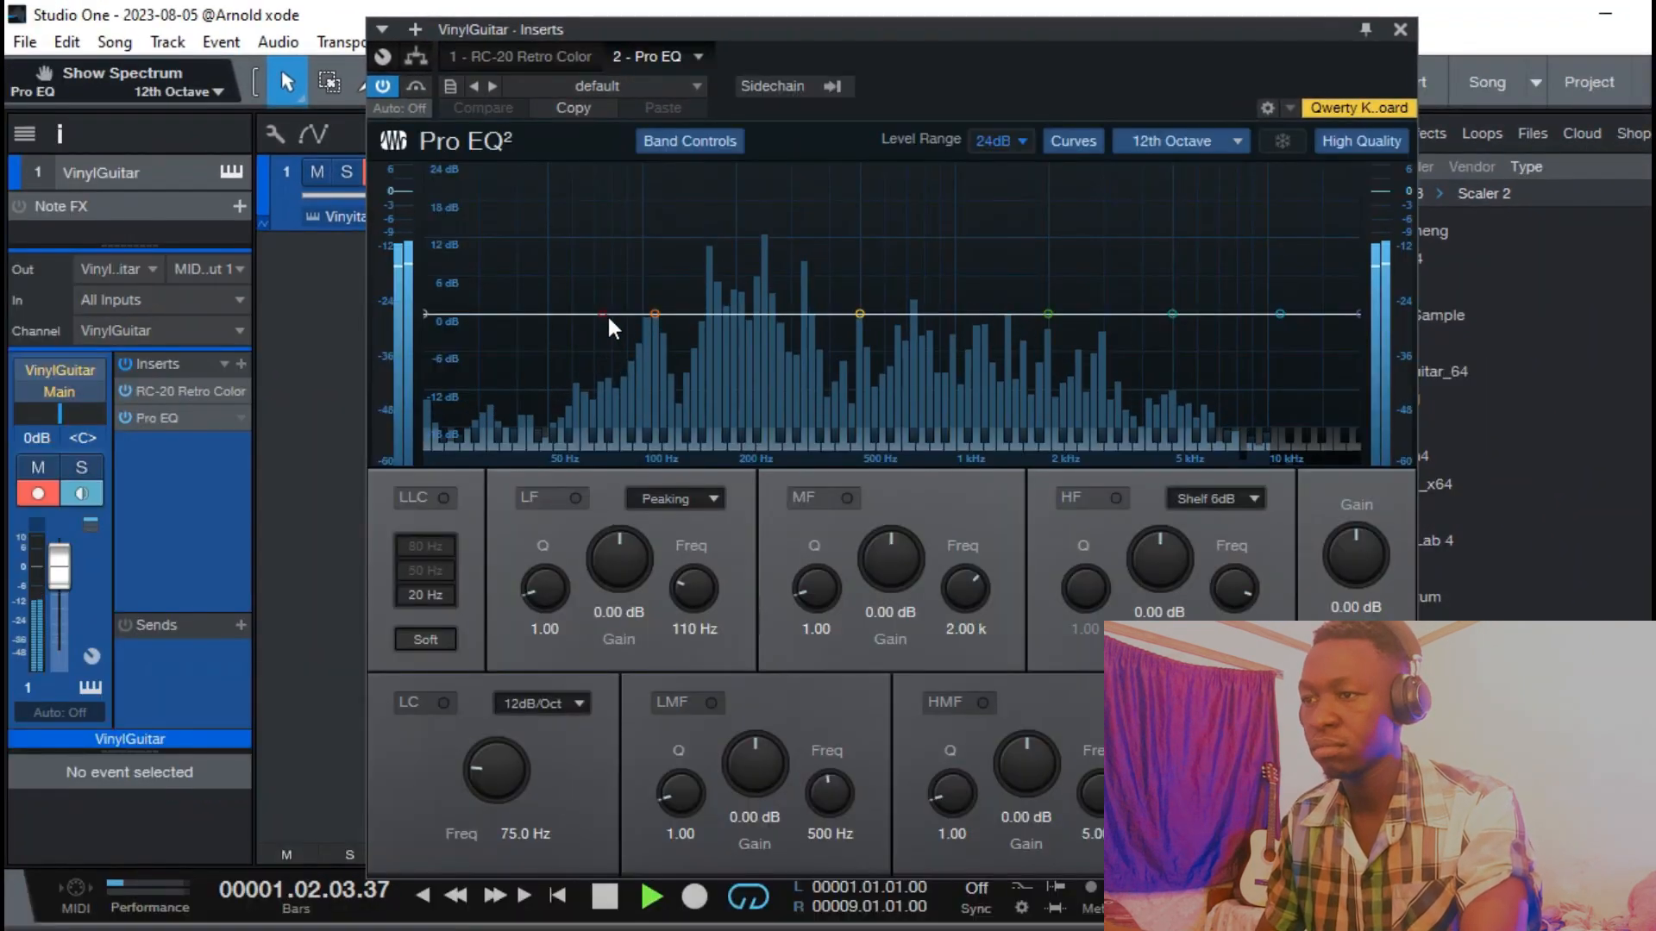
{"action": "left_click", "coordinate": [604, 313]}
{"action": "left_click", "coordinate": [517, 707]}
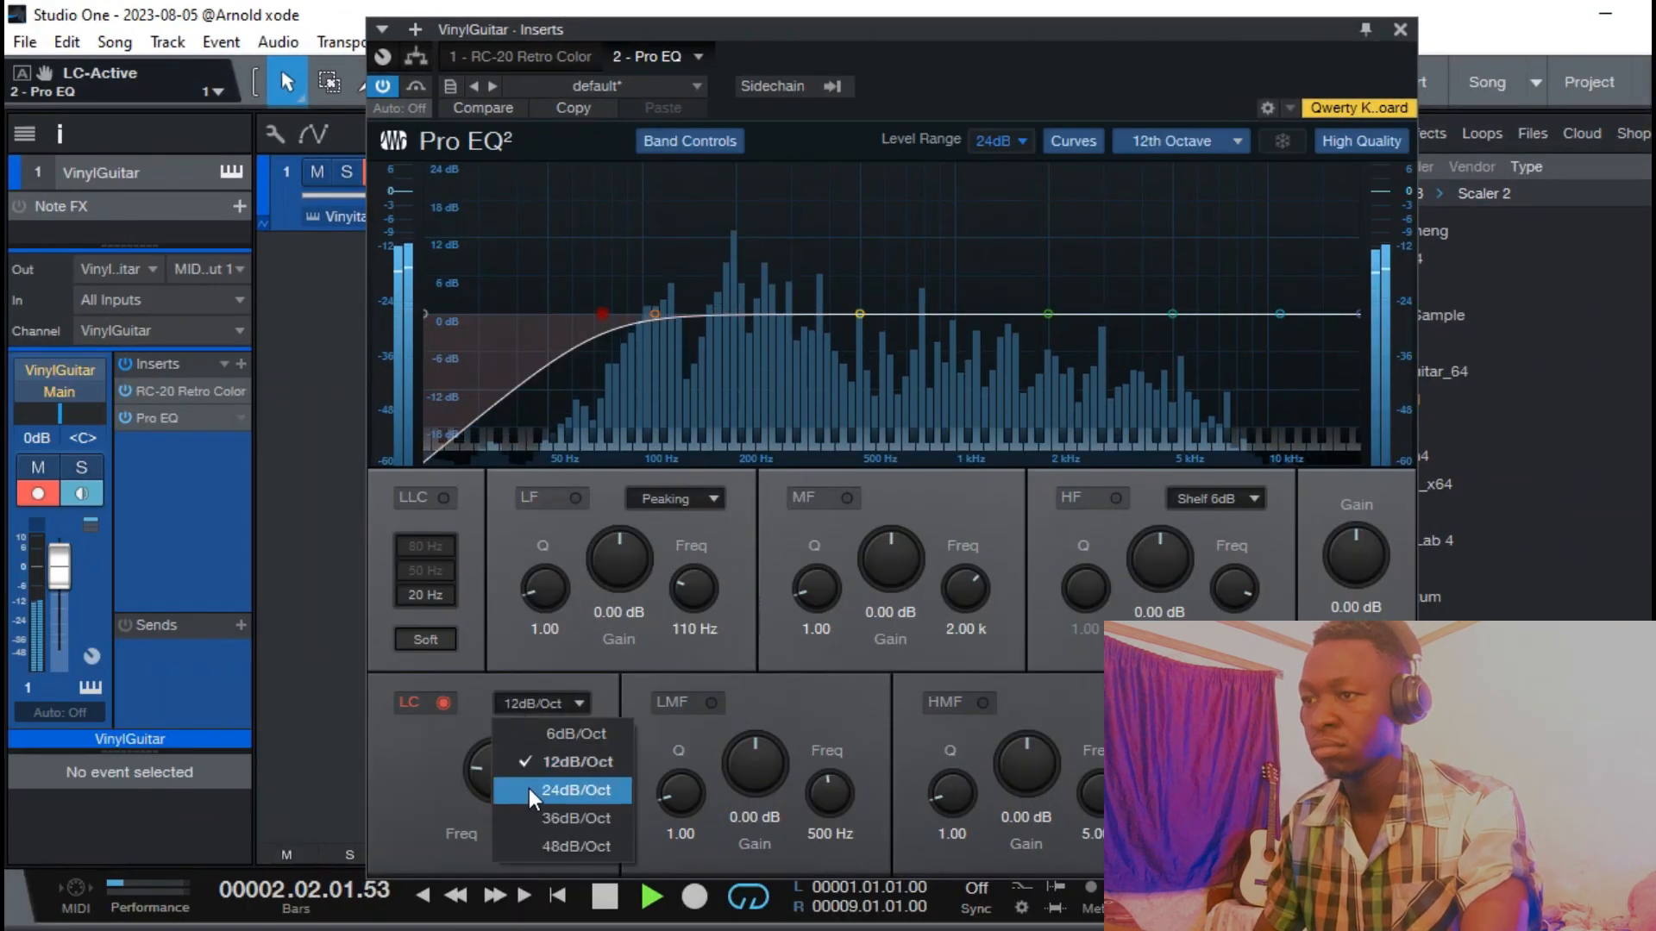
{"action": "left_click", "coordinate": [537, 815]}
{"action": "left_click_drag", "start_coordinate": [607, 323], "coordinate": [633, 336]}
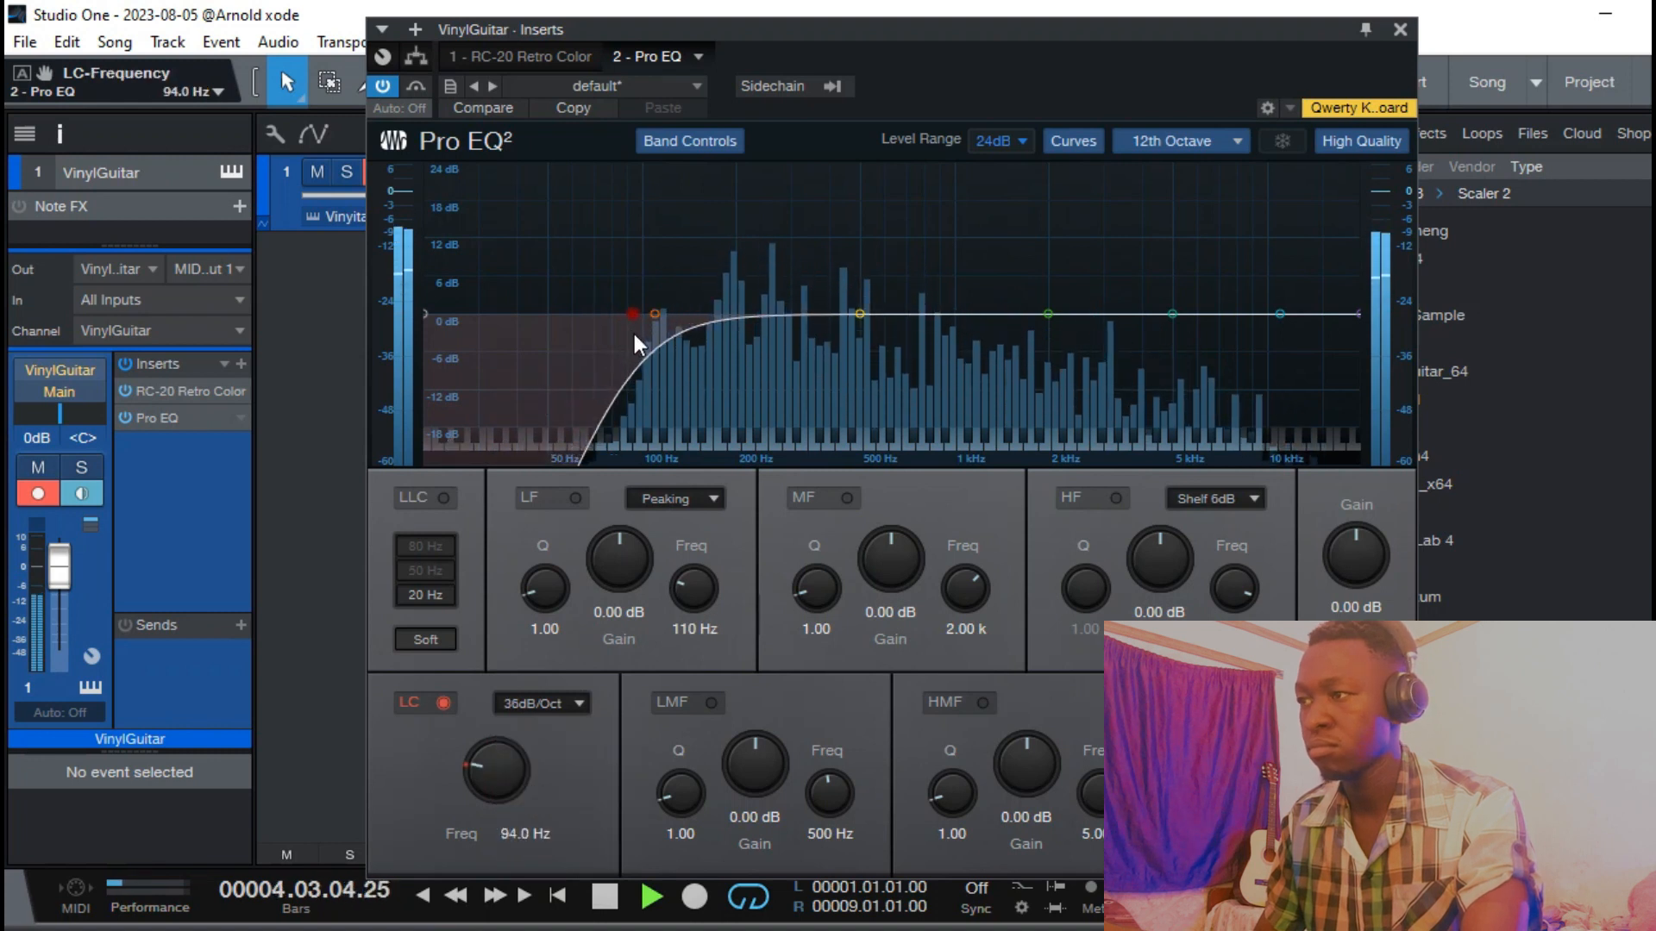
Insert ValhallaDelay after Pro EQ with a 12% mix, a 196 ms delay and a 900 Hz low cut.
{"action": "left_click", "coordinate": [243, 365]}
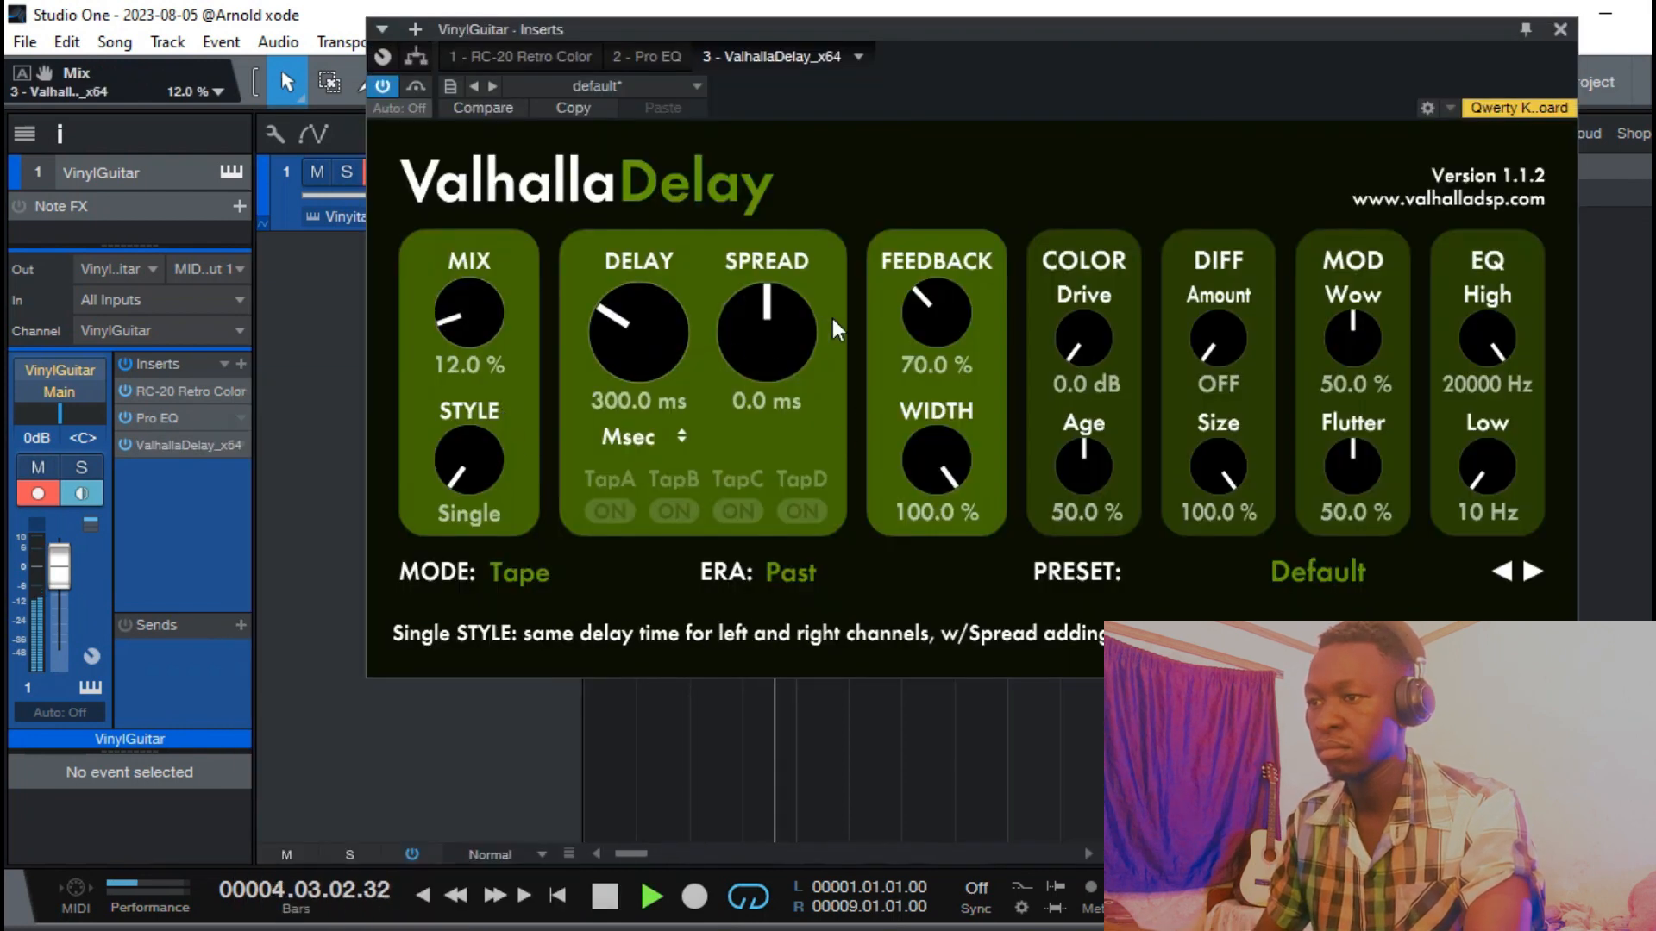
{"action": "scroll", "coordinate": [611, 335], "scroll_direction": "down", "scroll_amount": 2}
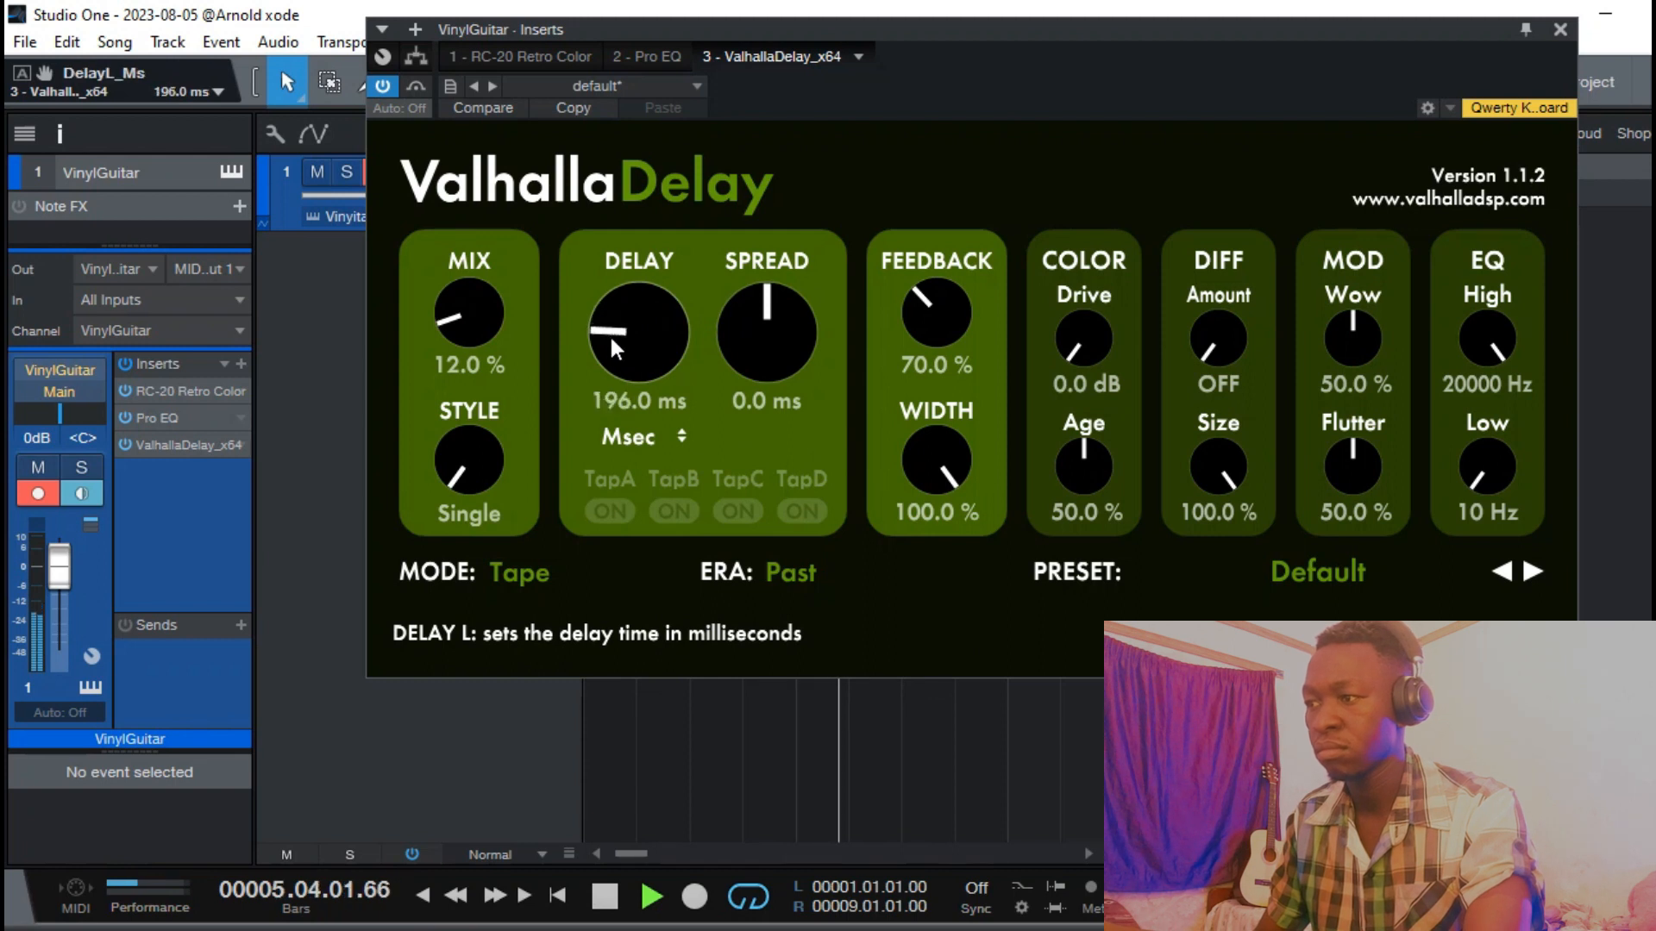
Bounce the VinylGuitar instrument event to a new audio track and play it back.
{"action": "left_click", "coordinate": [758, 181]}
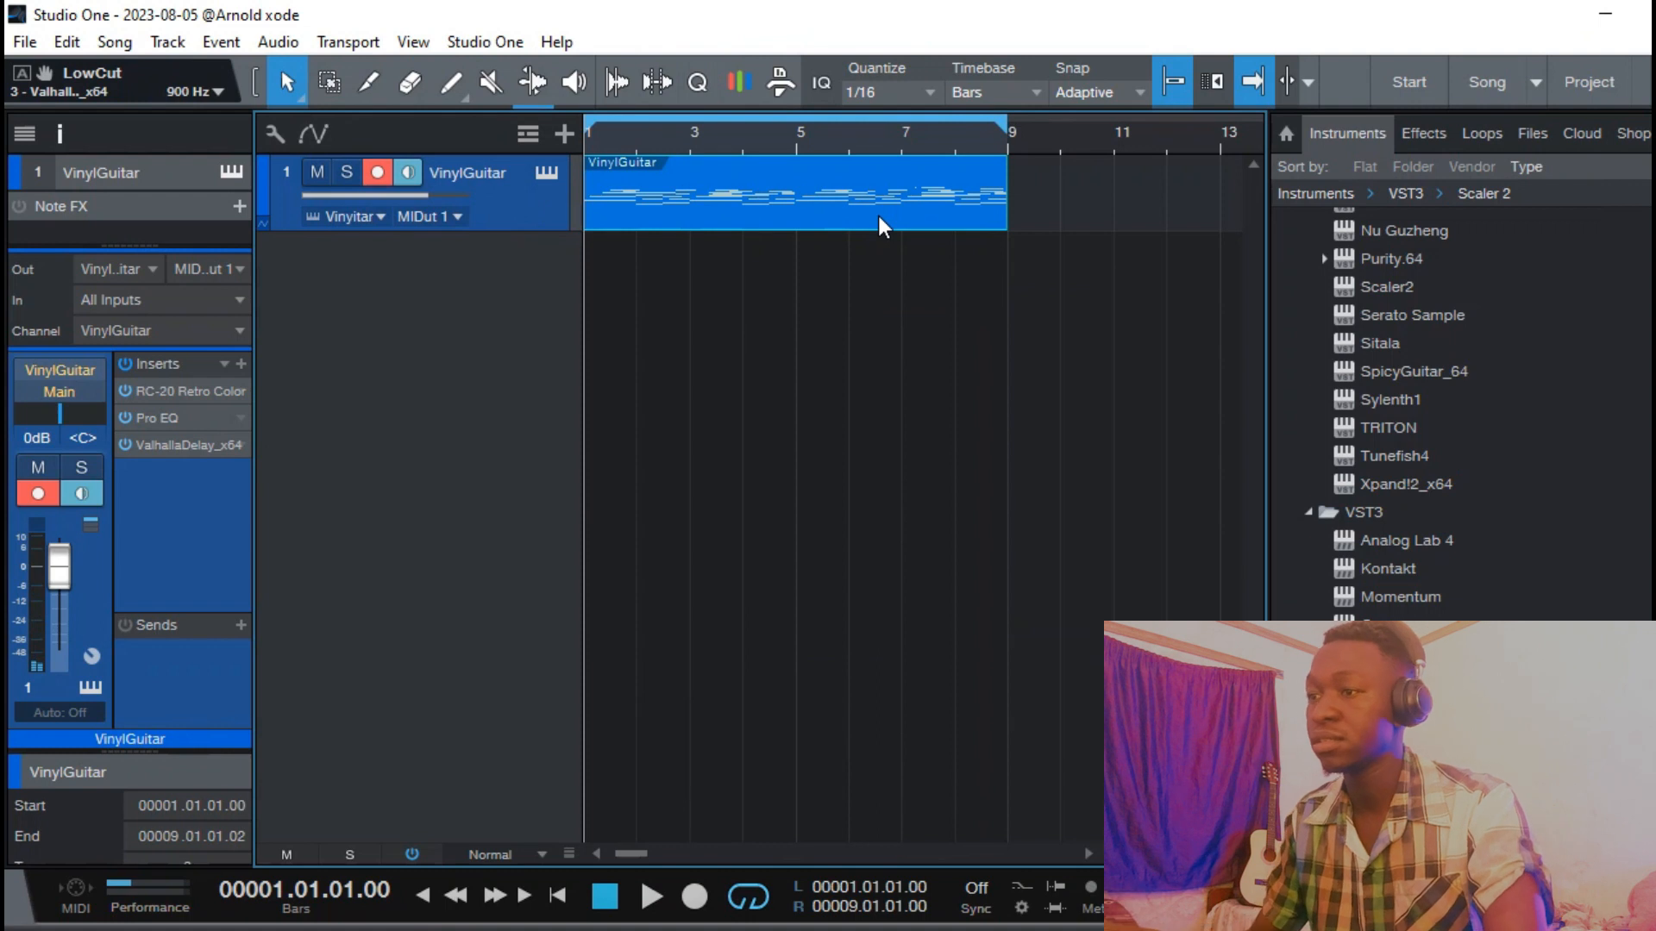
{"action": "key", "text": "ctrl+b"}
{"action": "key", "text": "space"}
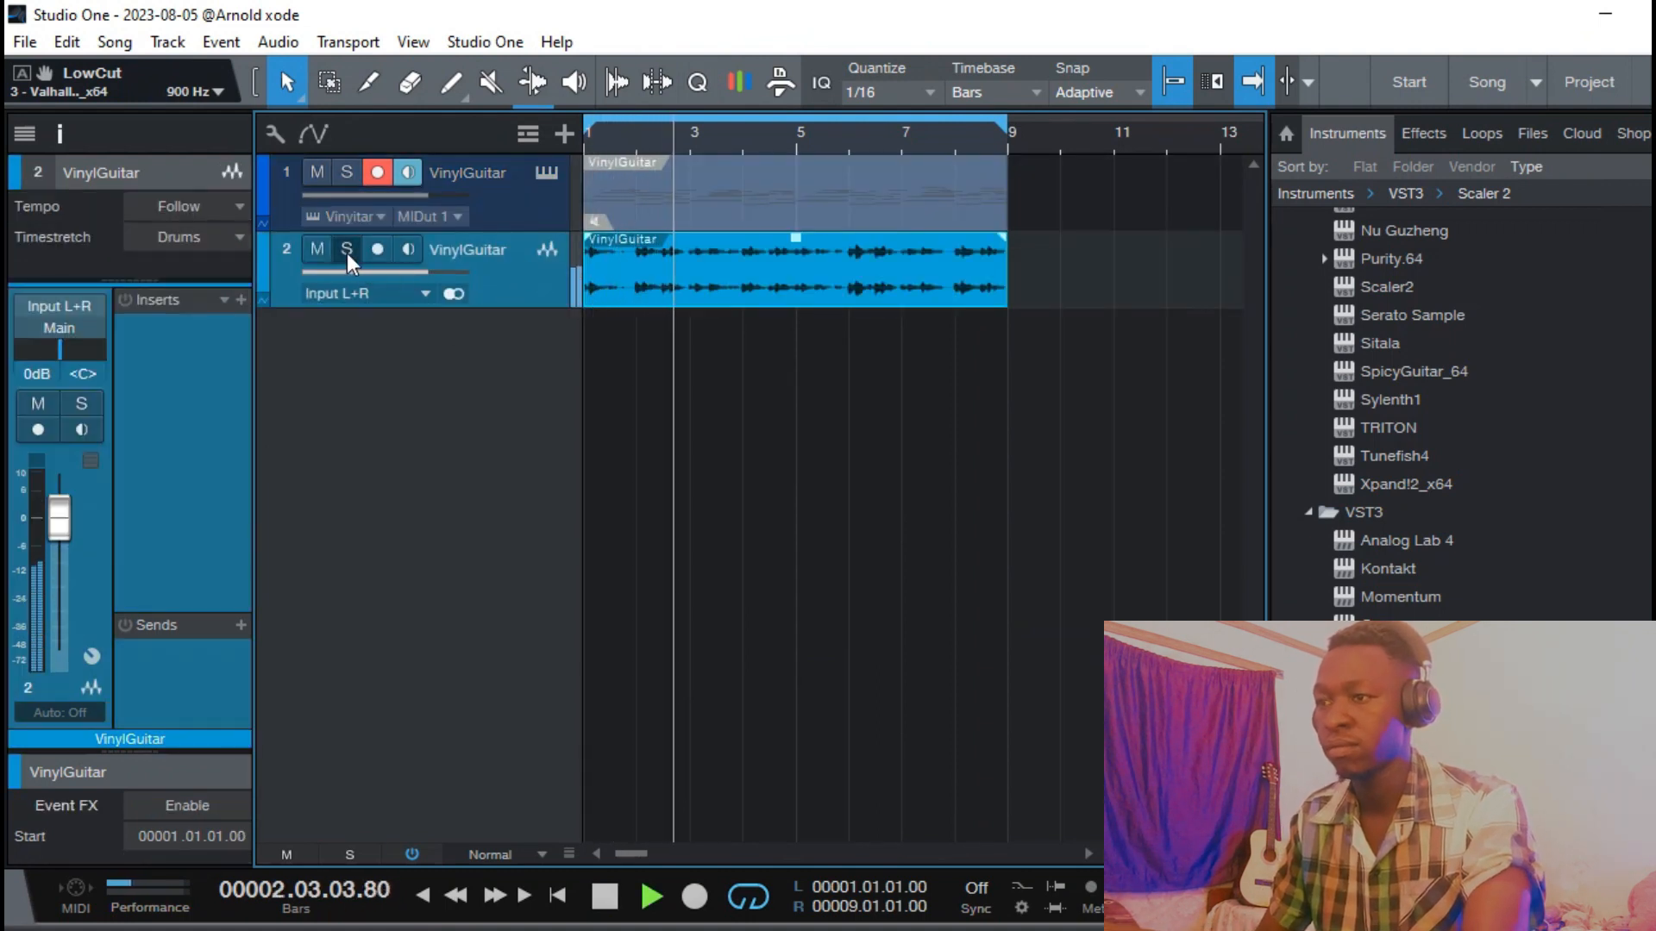
{"action": "key", "text": "space"}
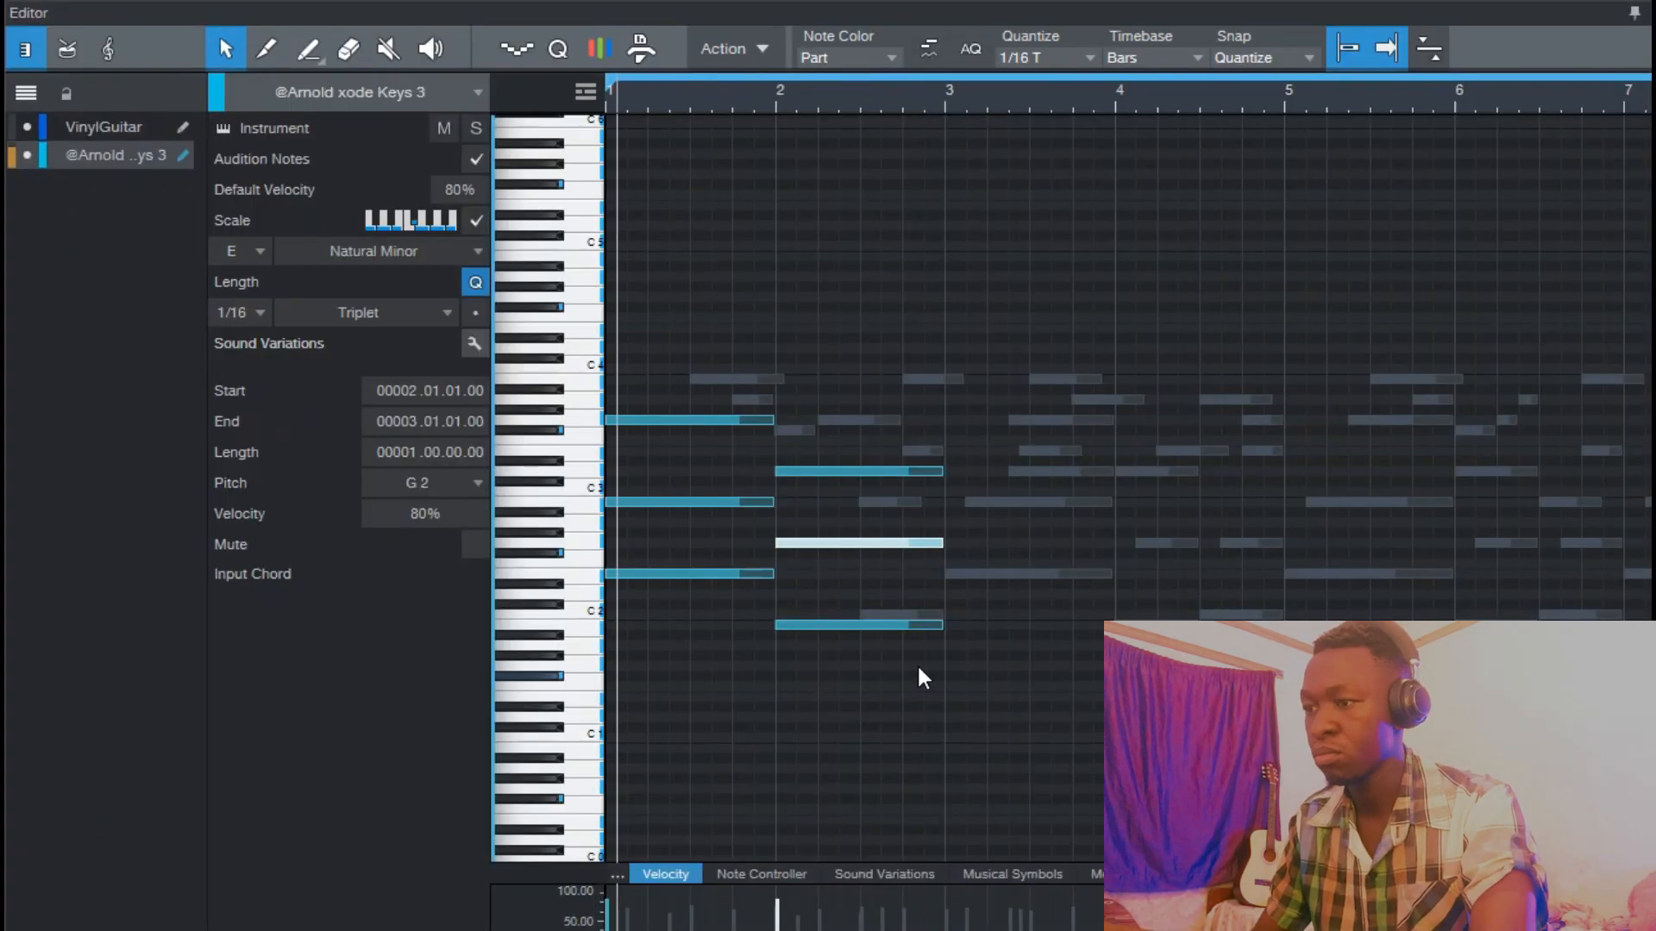
Build the four-bar Keys 3 progression from the bar 2 chord, with half-bar B1-G2-D3 and C2-G2-E3 chords in bars 2 and 4.
{"action": "left_click_drag", "start_coordinate": [853, 429], "coordinate": [951, 656]}
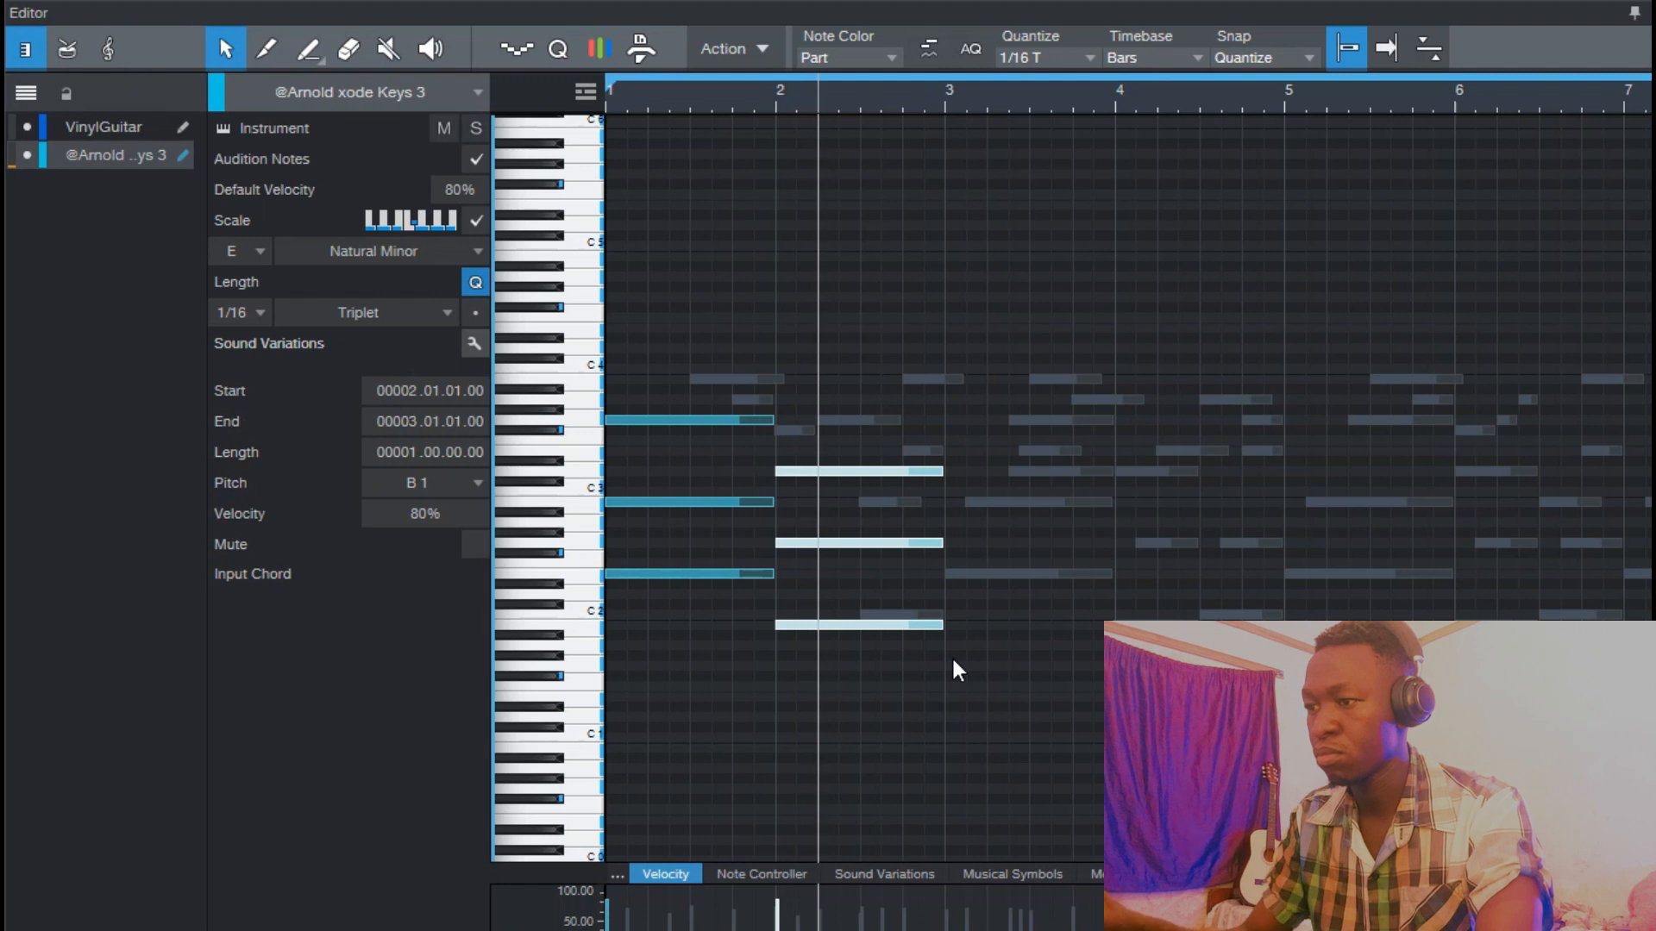
{"action": "key", "text": "d"}
{"action": "key", "text": "Up"}
{"action": "key", "text": "Up"}
{"action": "key", "text": "Up"}
{"action": "key", "text": "Up"}
{"action": "key", "text": "Up"}
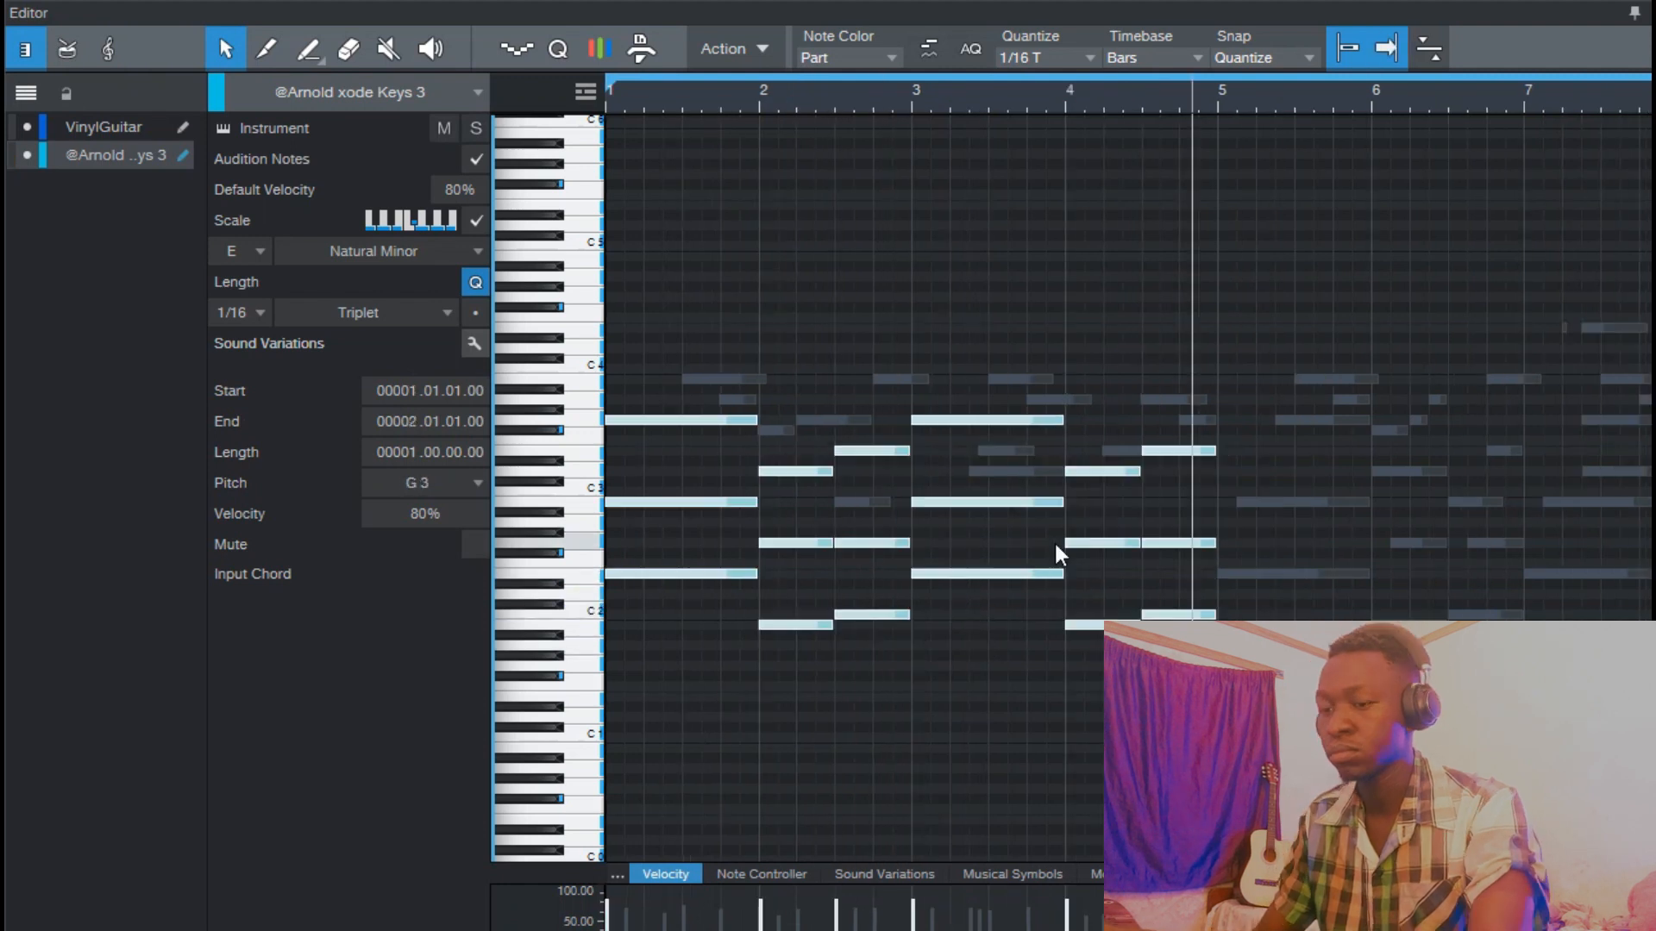
Duplicate the four-bar Keys 3 chord pattern into bars 5 to 8 and lower the track's volume to -8.0 dB.
{"action": "key", "text": "d"}
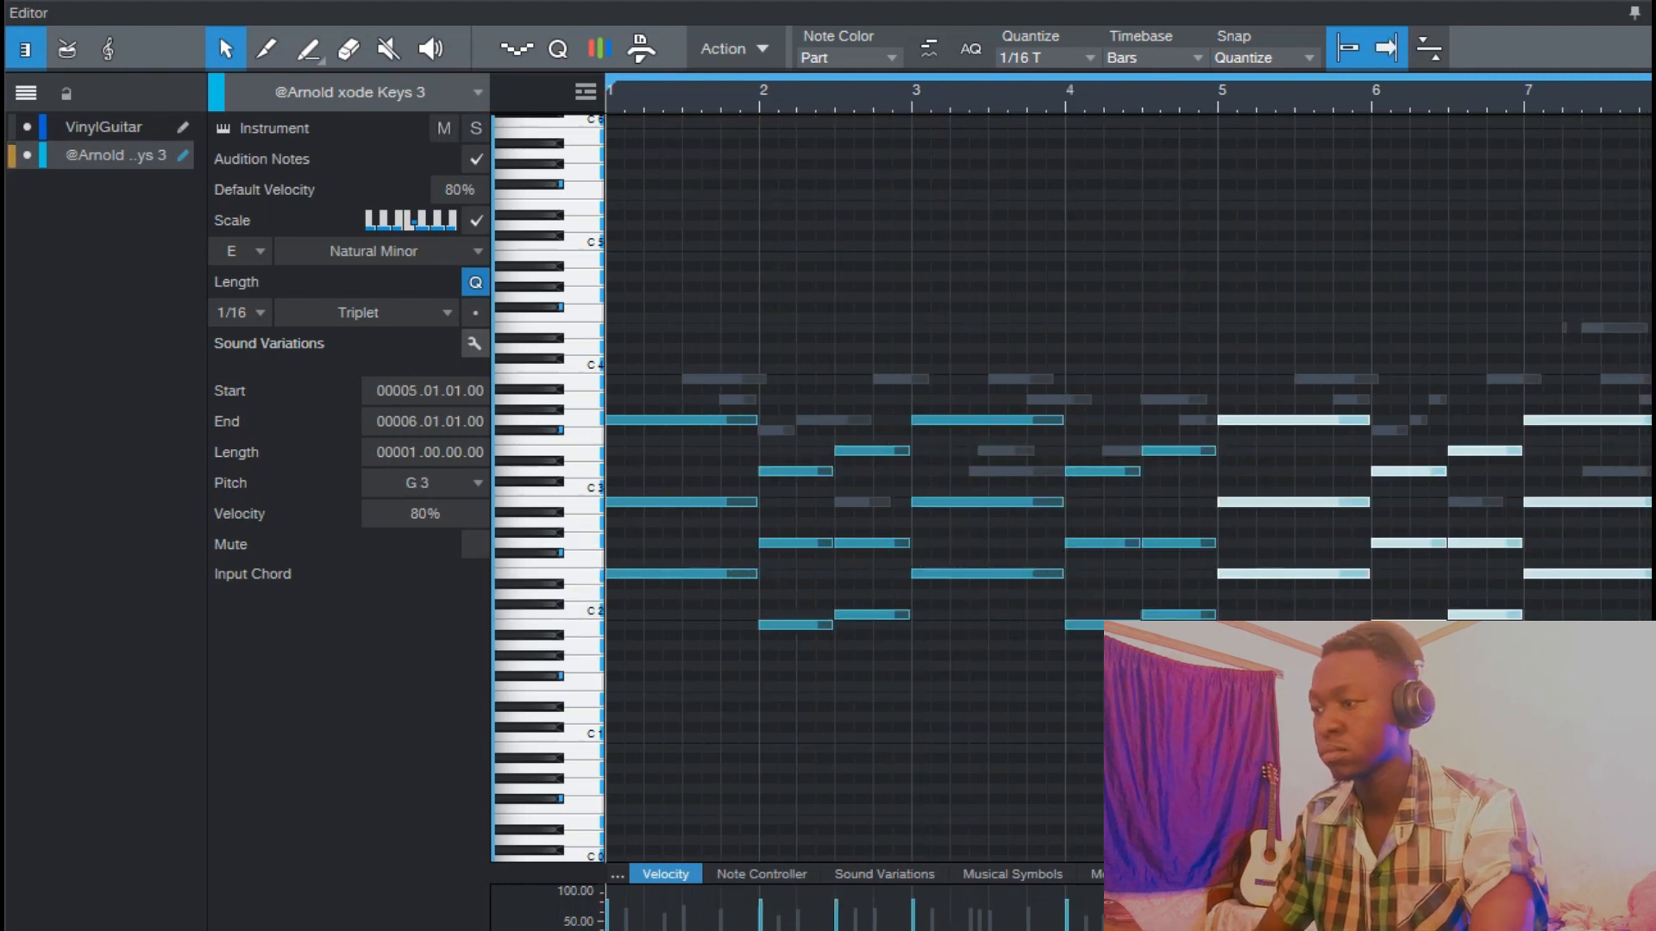
{"action": "key", "text": "F2"}
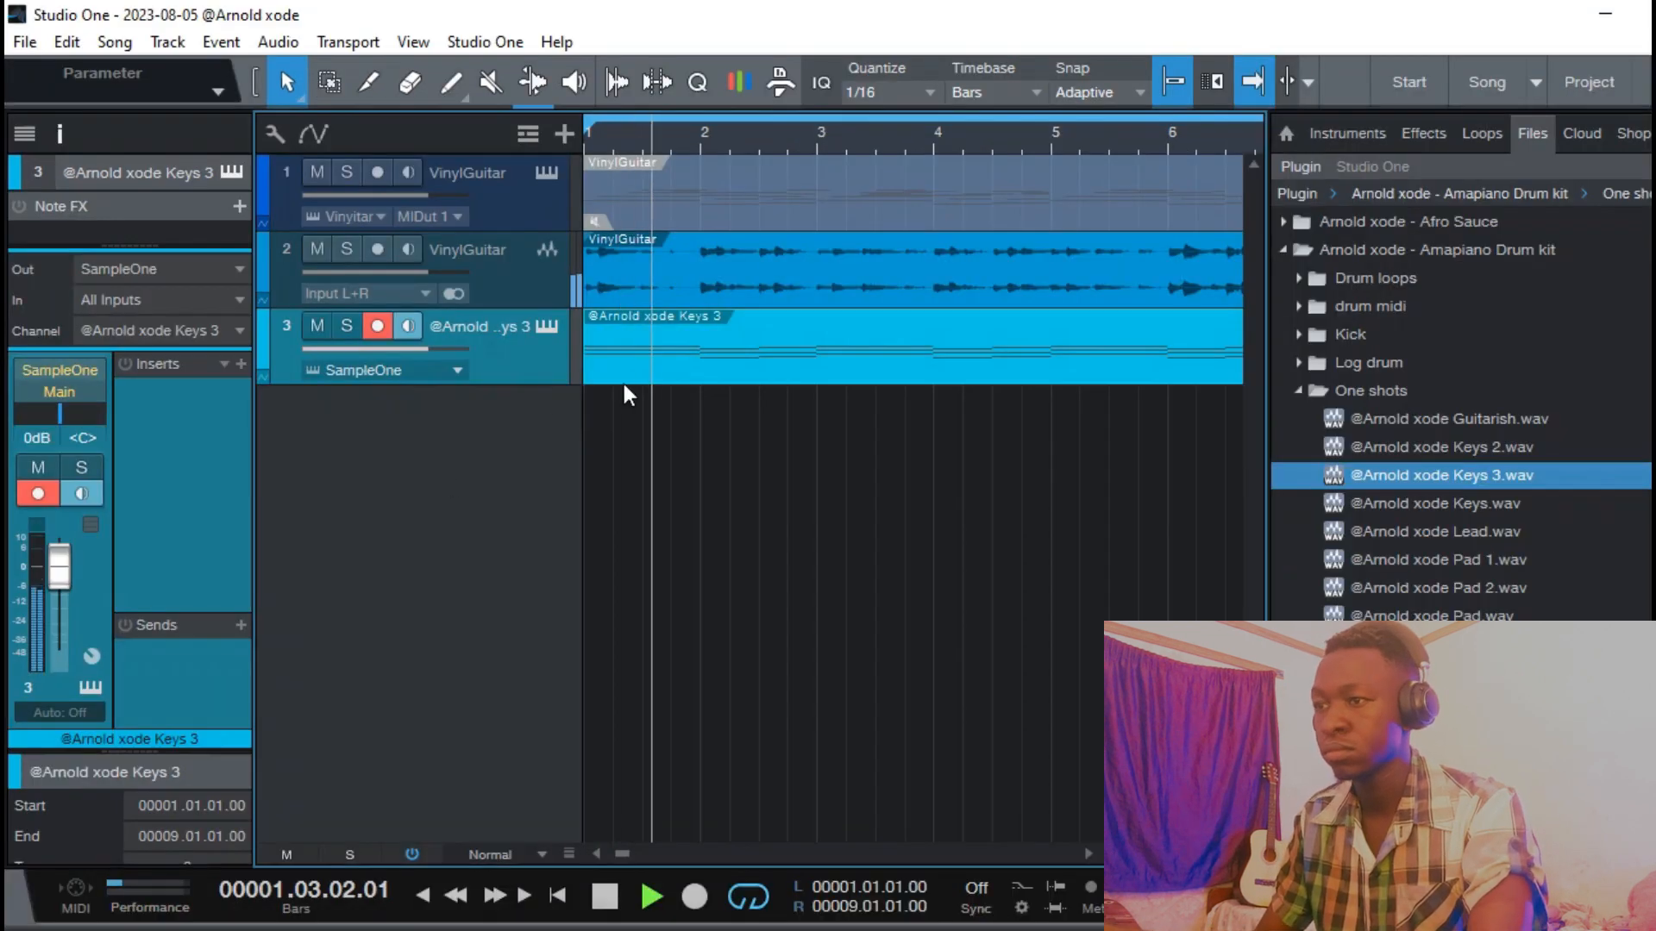
{"action": "key", "text": "w"}
{"action": "key", "text": "F5"}
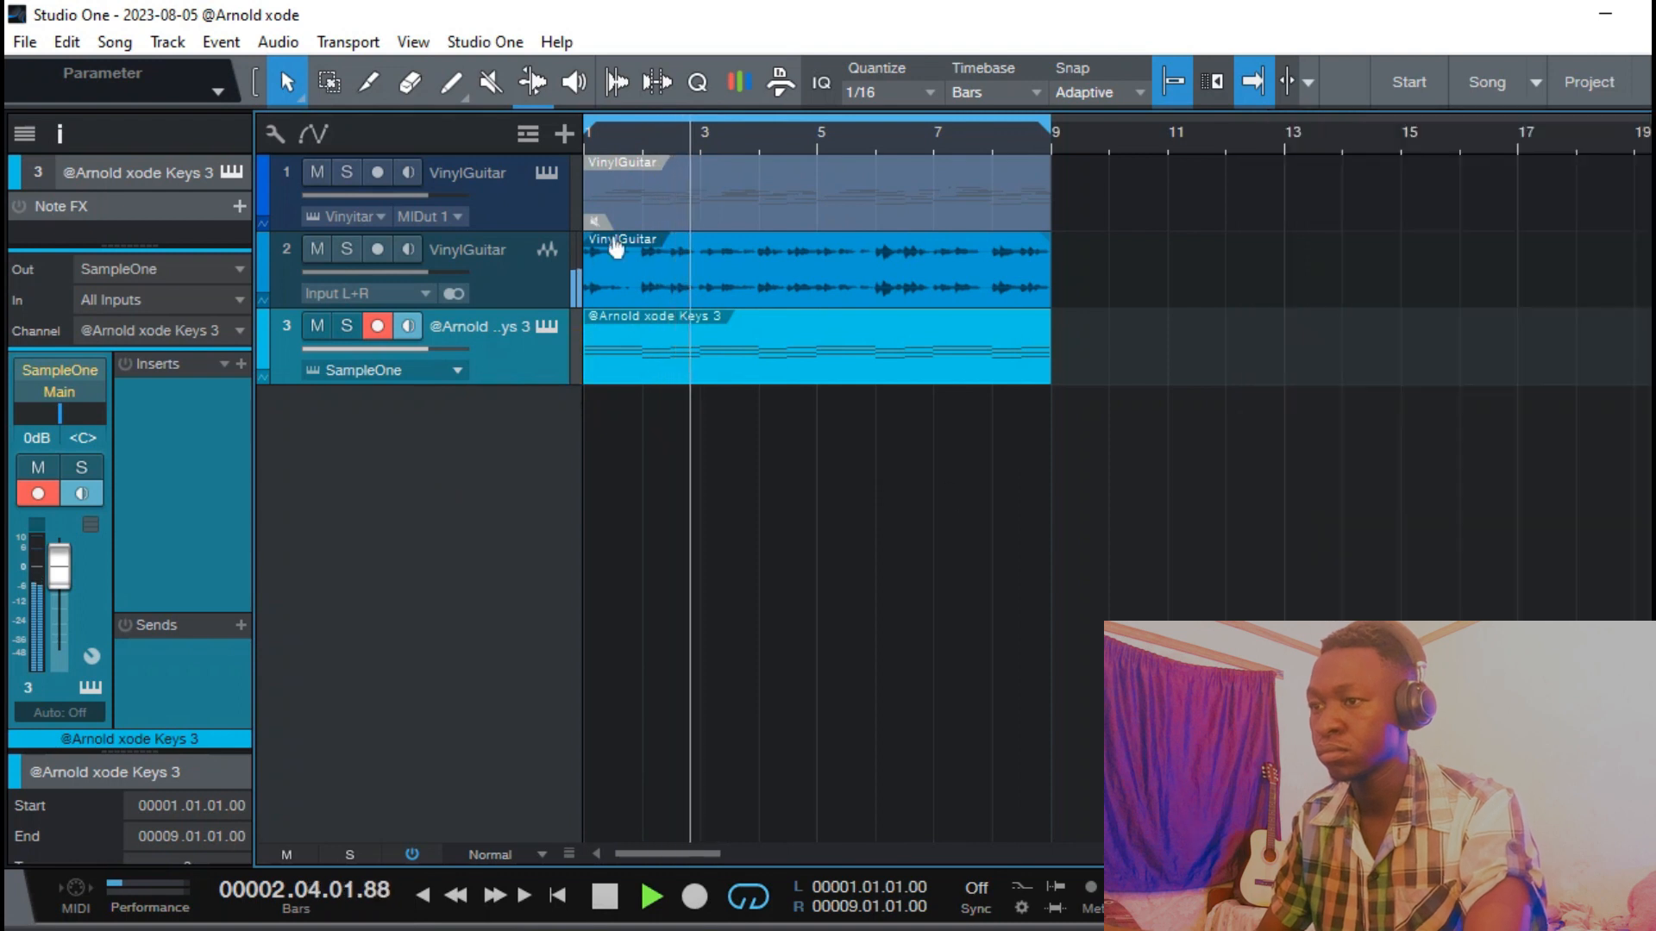
{"action": "key", "text": "e"}
{"action": "key", "text": "F2"}
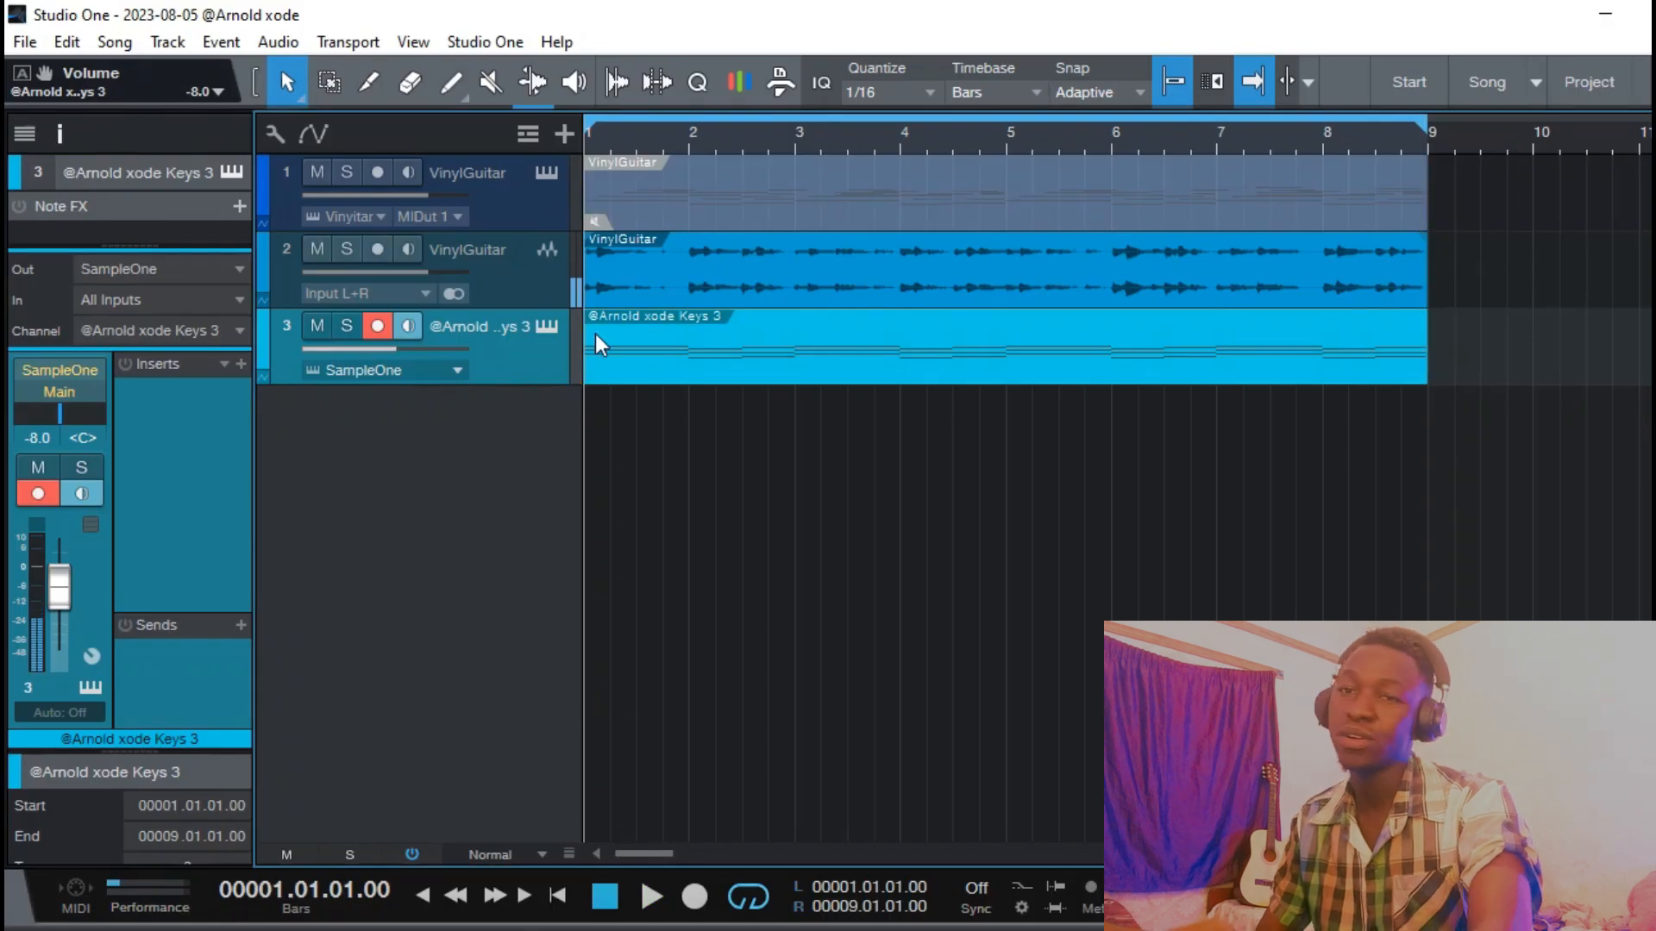
Collapse the One shots folder and look through the sample folders down to Drum kit.
{"action": "key", "text": "w"}
{"action": "key", "text": "F5"}
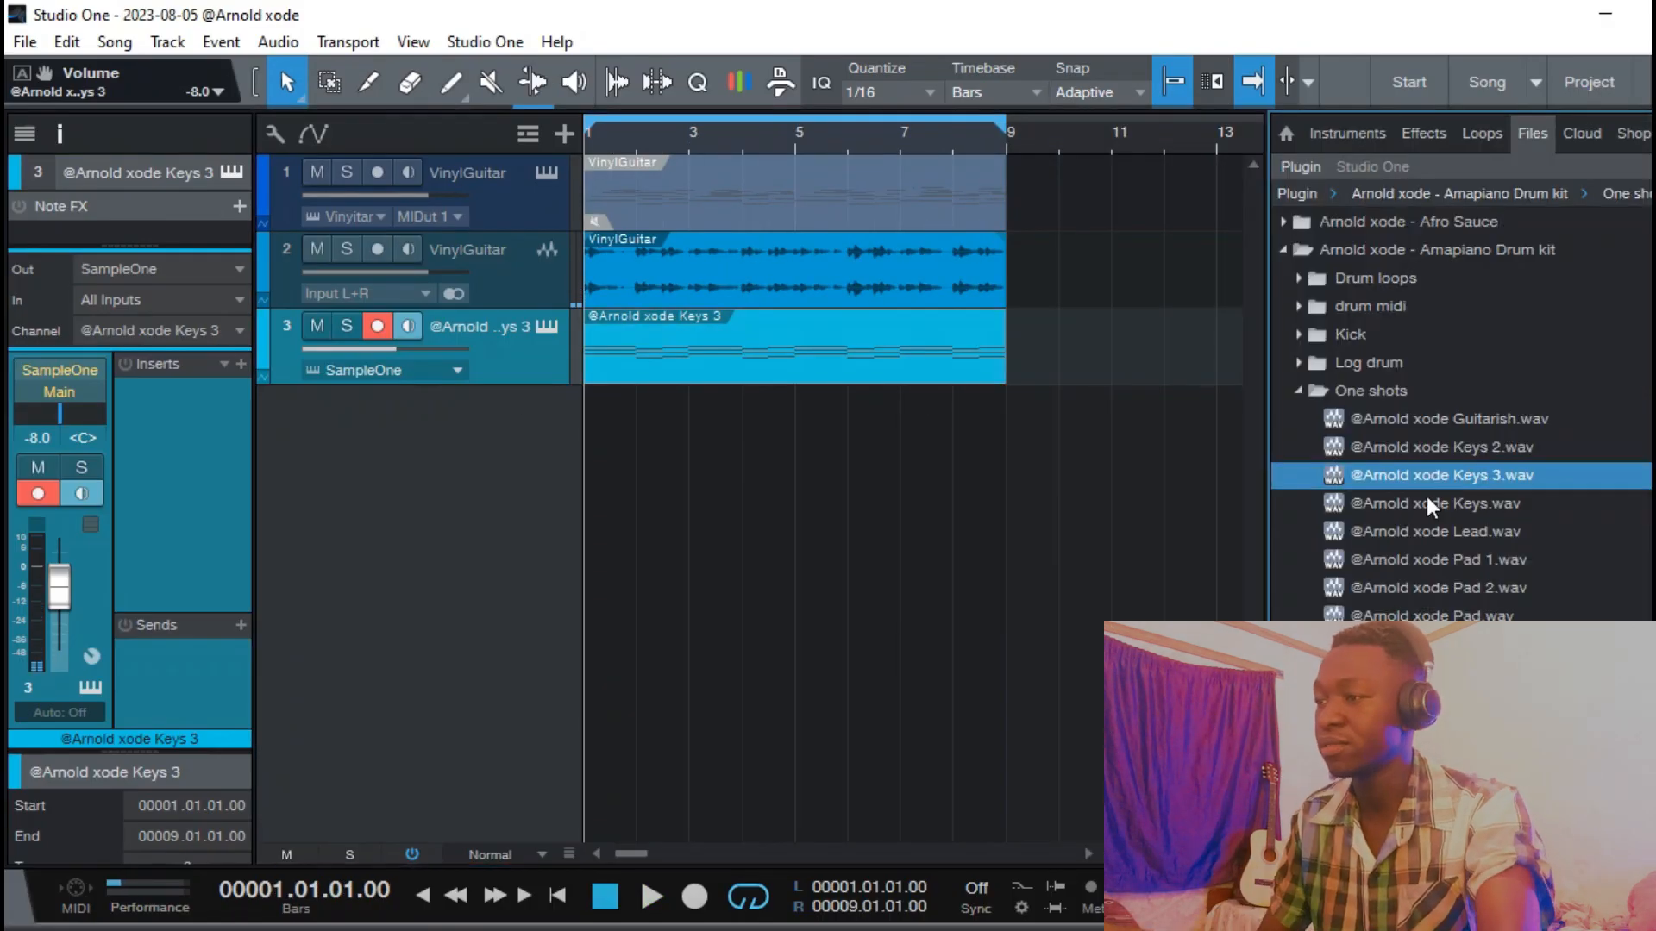
{"action": "double_click", "coordinate": [1333, 392]}
{"action": "scroll", "coordinate": [1373, 546], "scroll_direction": "down", "scroll_amount": 1}
{"action": "scroll", "coordinate": [1374, 547], "scroll_direction": "down", "scroll_amount": 5}
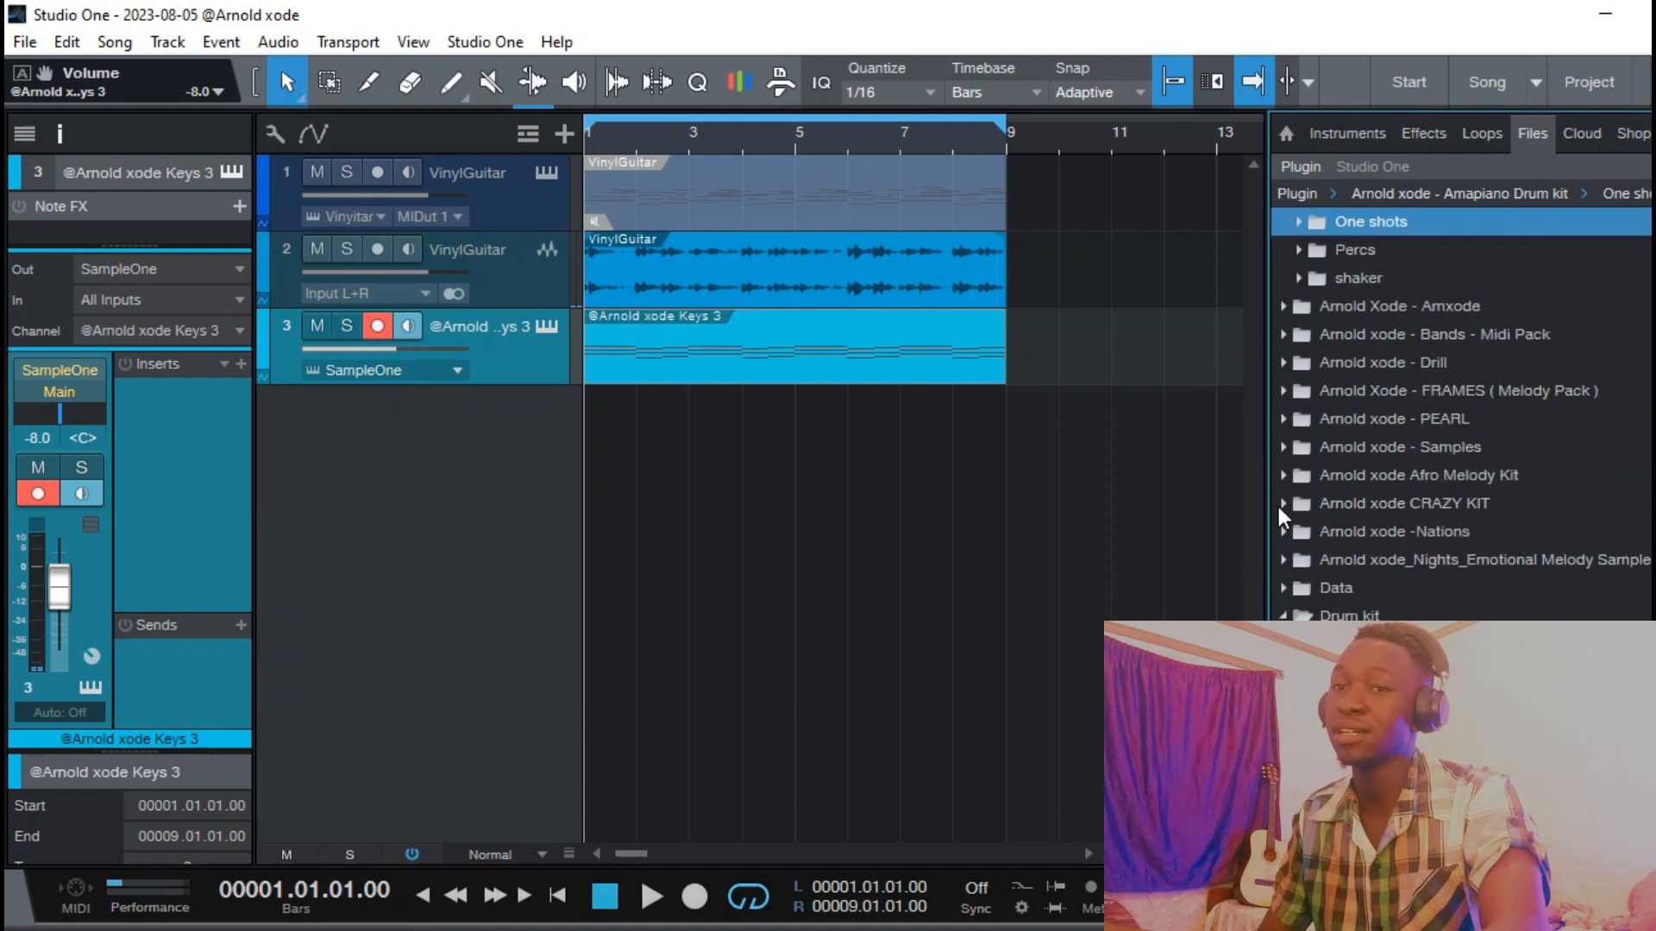
{"action": "scroll", "coordinate": [1405, 483], "scroll_direction": "down", "scroll_amount": 6}
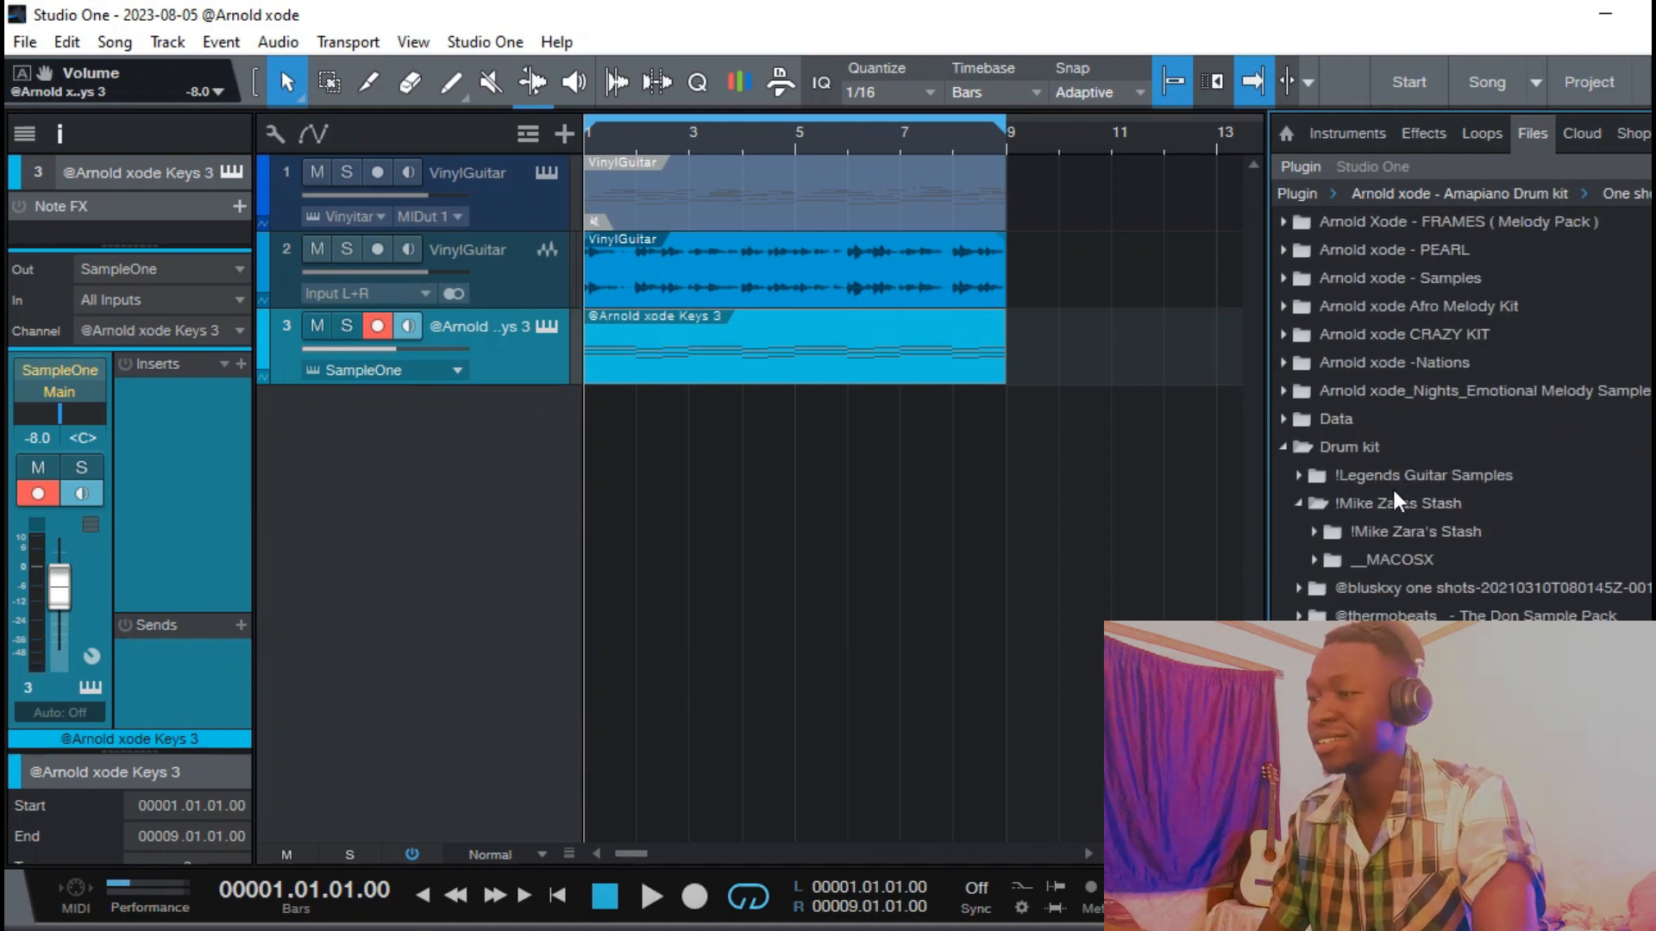
{"action": "double_click", "coordinate": [1382, 454]}
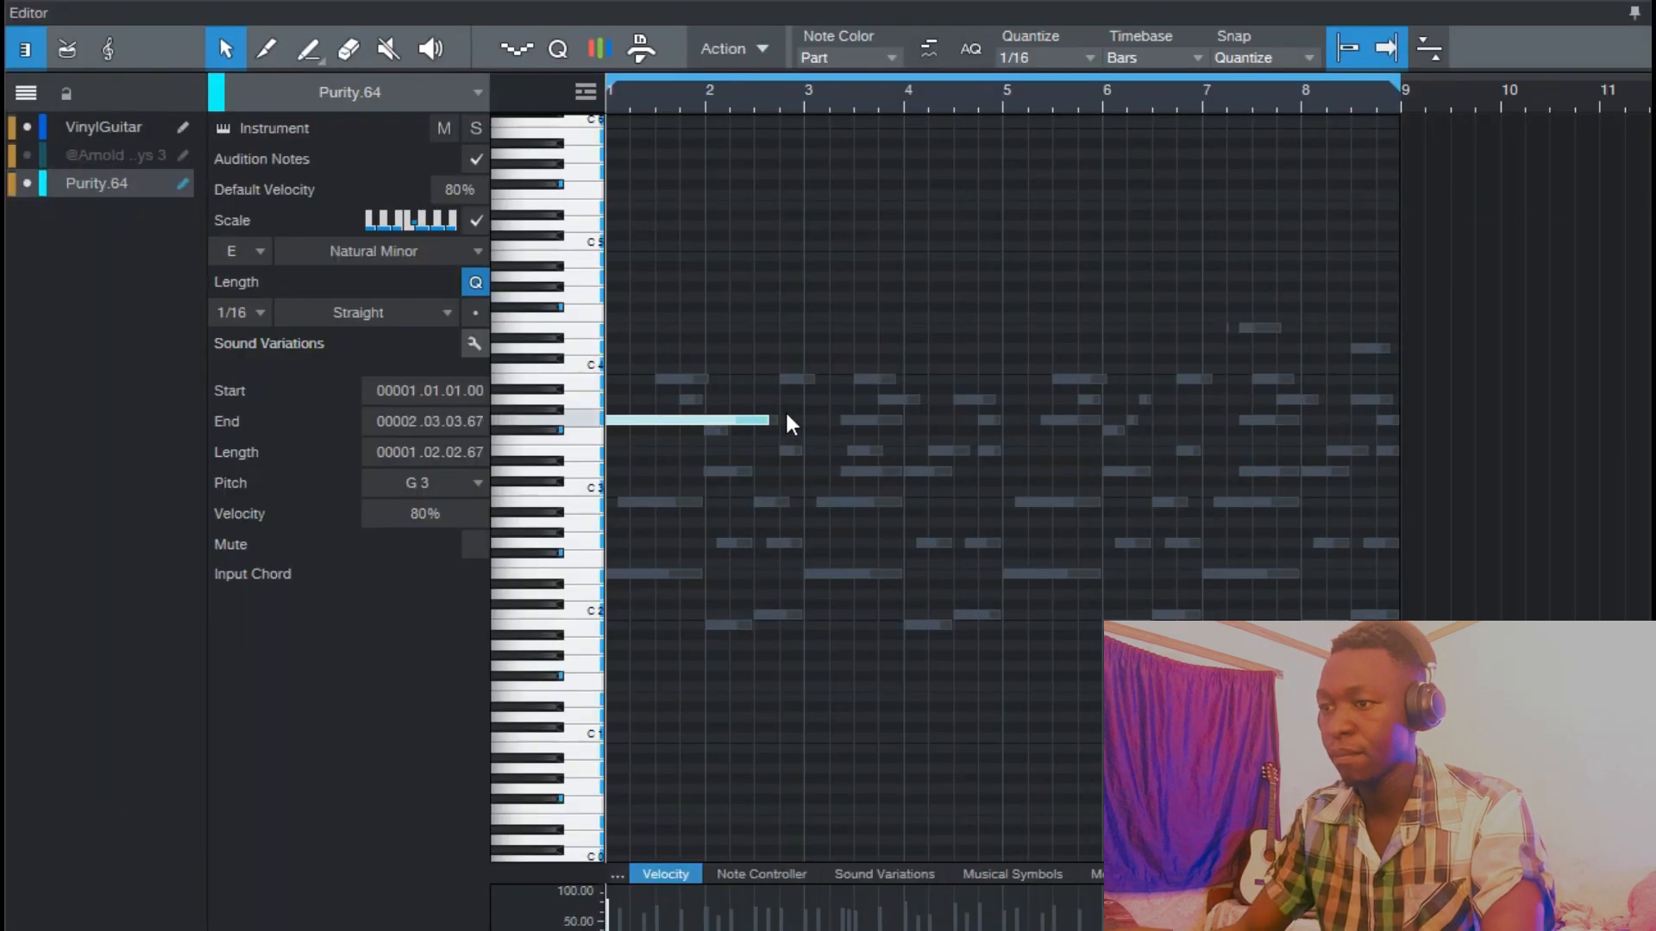
Add sixteenth-note B3 notes at beats 1.2 and 1.3 of the Purity.64 part.
{"action": "left_click_drag", "start_coordinate": [686, 361], "coordinate": [816, 584]}
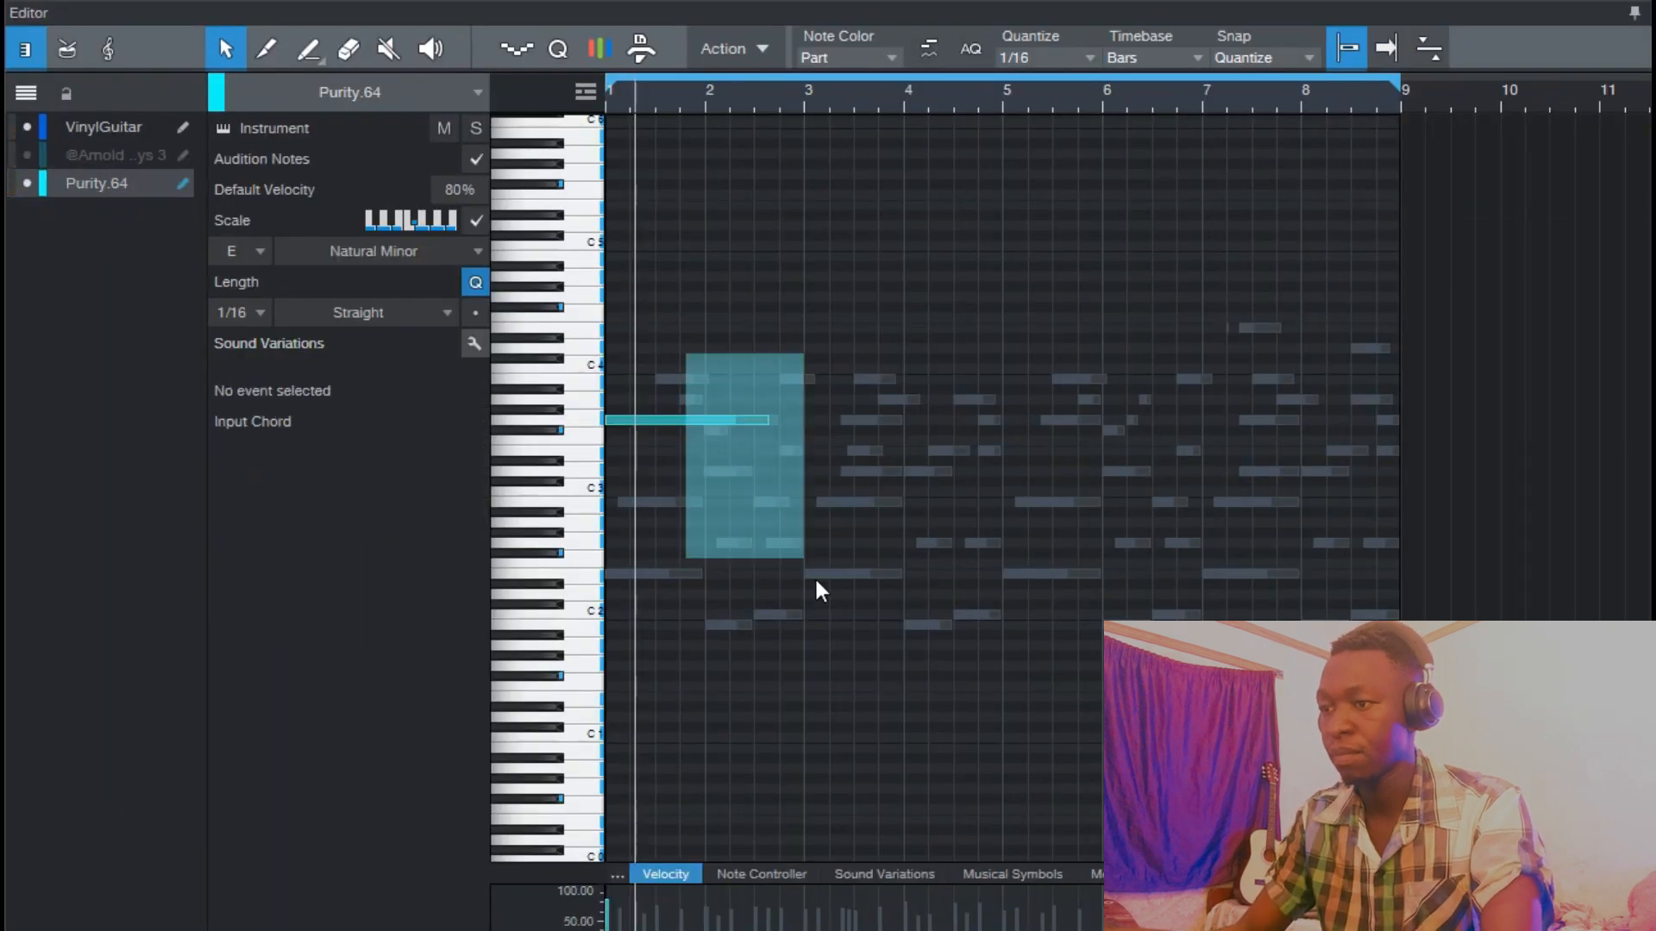
{"action": "scroll", "coordinate": [654, 351], "scroll_direction": "down", "scroll_amount": 3}
{"action": "scroll", "coordinate": [684, 147], "scroll_direction": "up", "scroll_amount": 3}
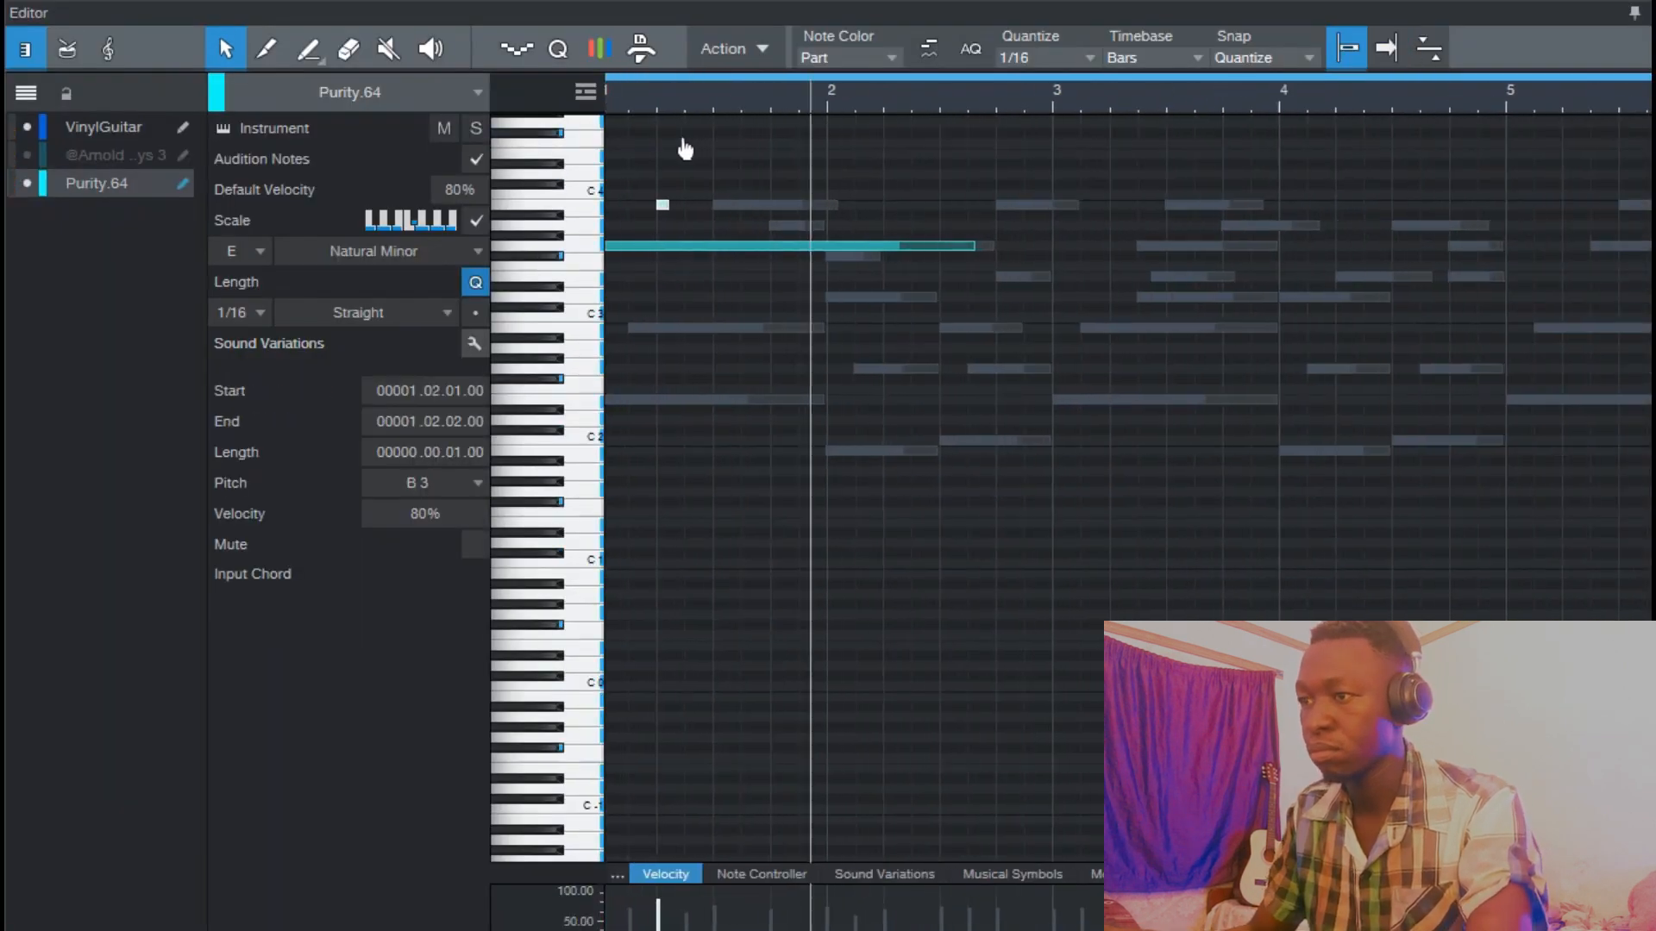
{"action": "double_click", "coordinate": [729, 196]}
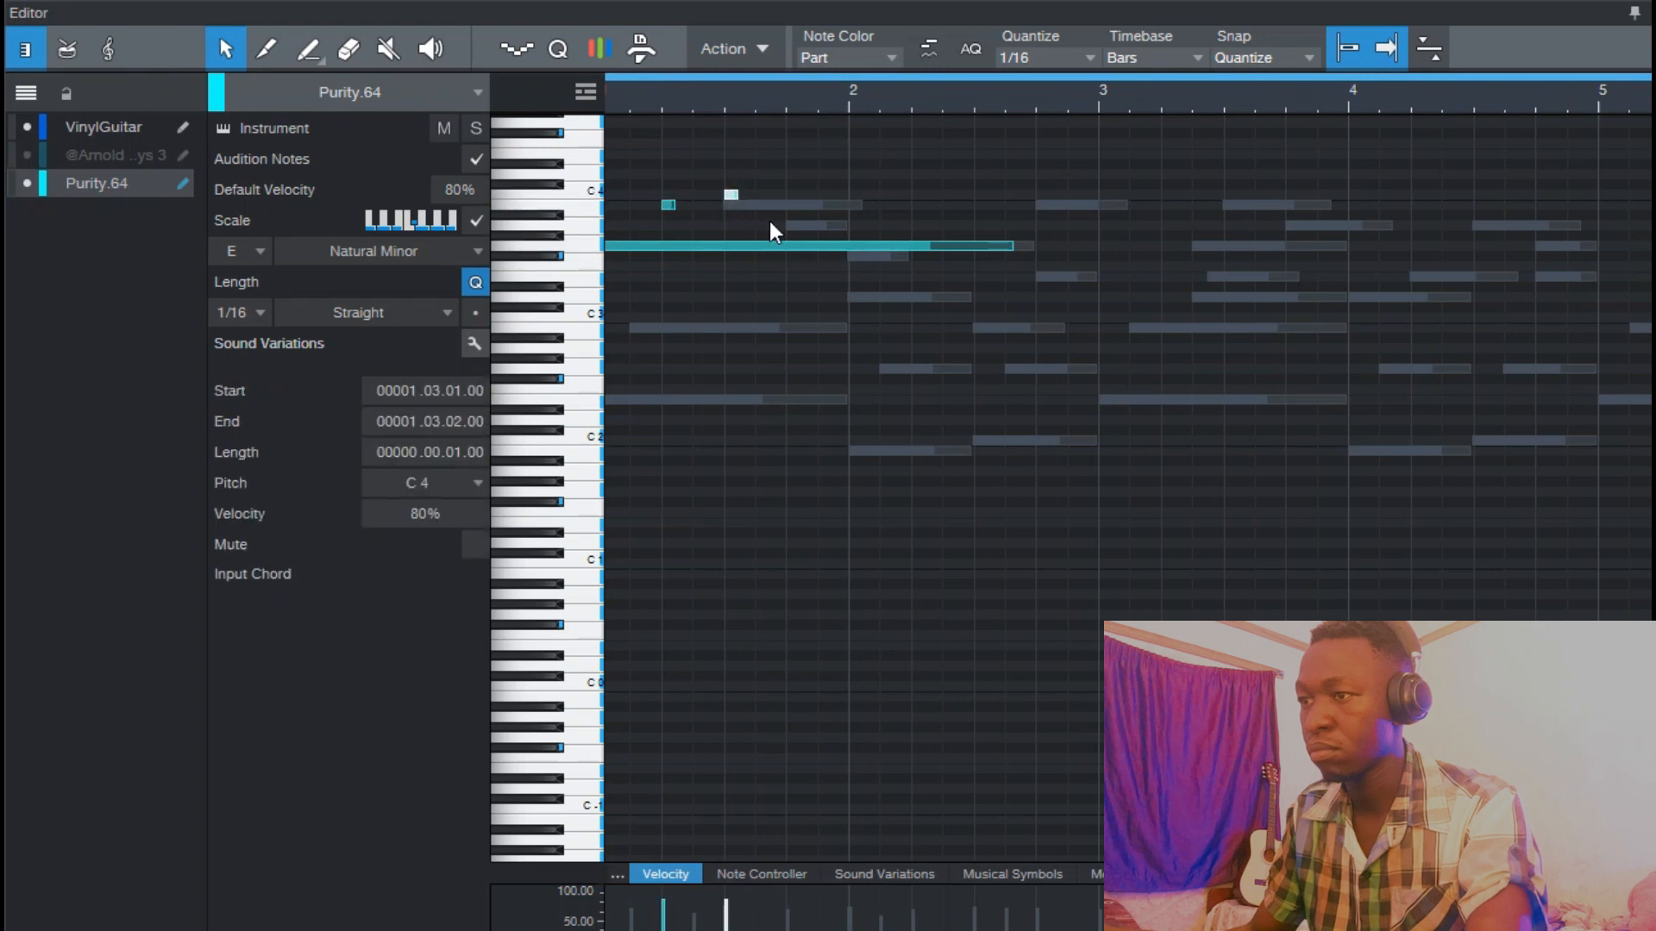
{"action": "left_click", "coordinate": [731, 205]}
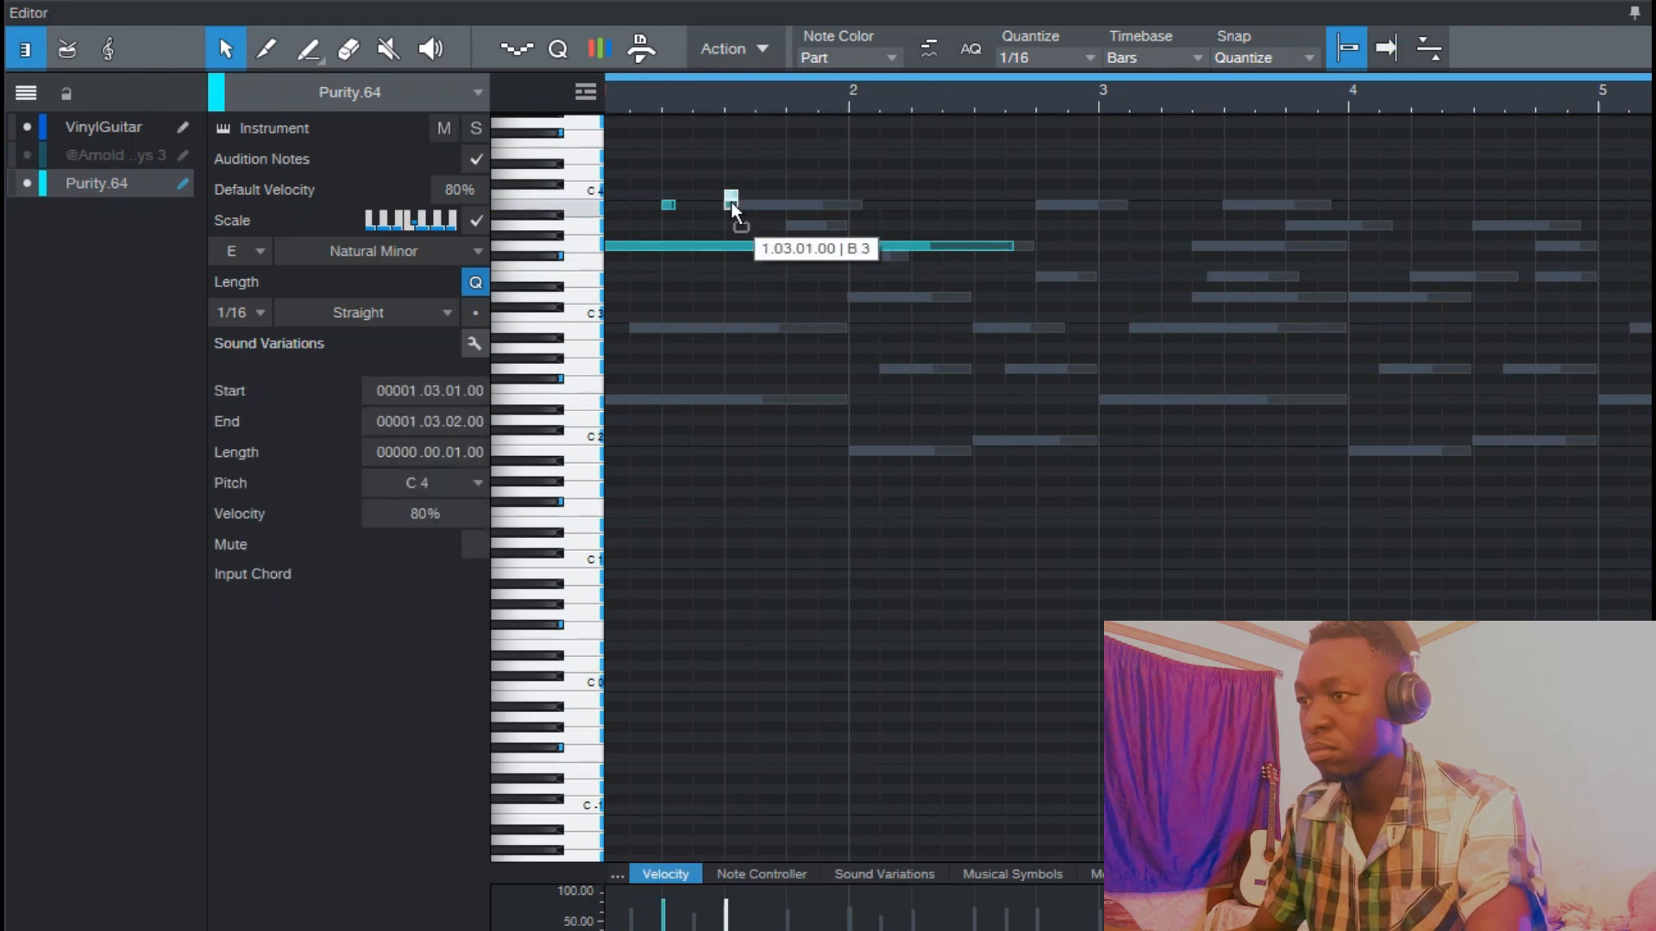
Shorten the opening G3 note to three beats, add sixteenth notes A3, B3 and A3 from beat 1.4, and audition the bar.
{"action": "double_click", "coordinate": [791, 225]}
{"action": "left_click_drag", "start_coordinate": [1015, 252], "coordinate": [784, 259]}
{"action": "double_click", "coordinate": [809, 205]}
{"action": "double_click", "coordinate": [819, 224]}
{"action": "key", "text": "space"}
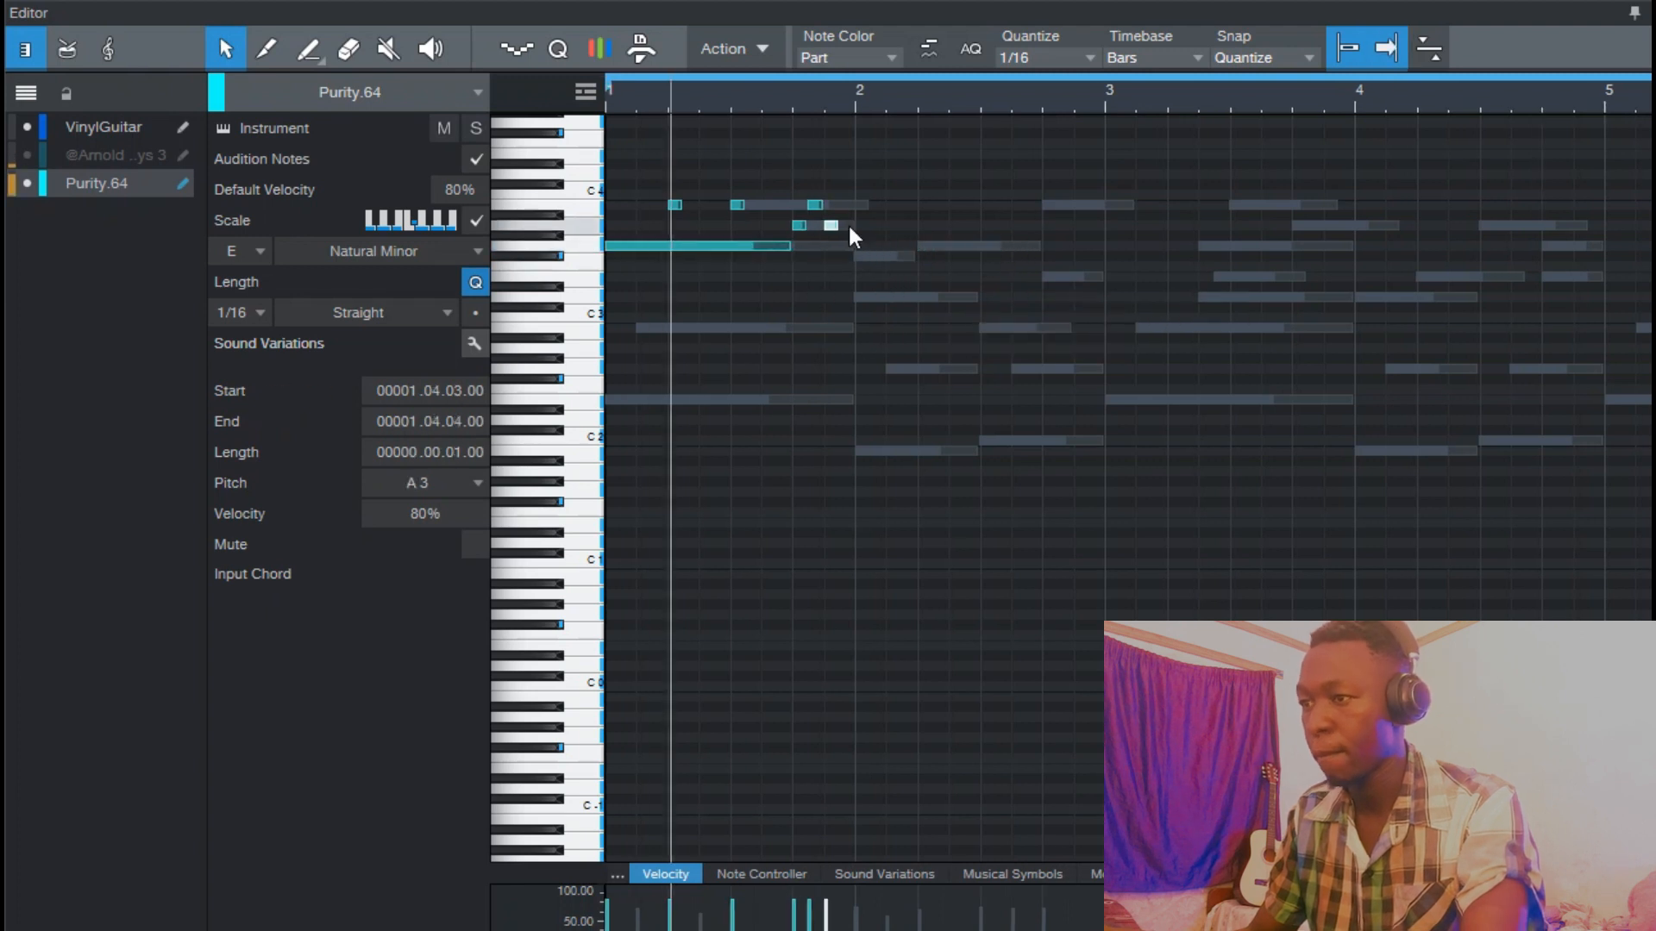
{"action": "key", "text": "space"}
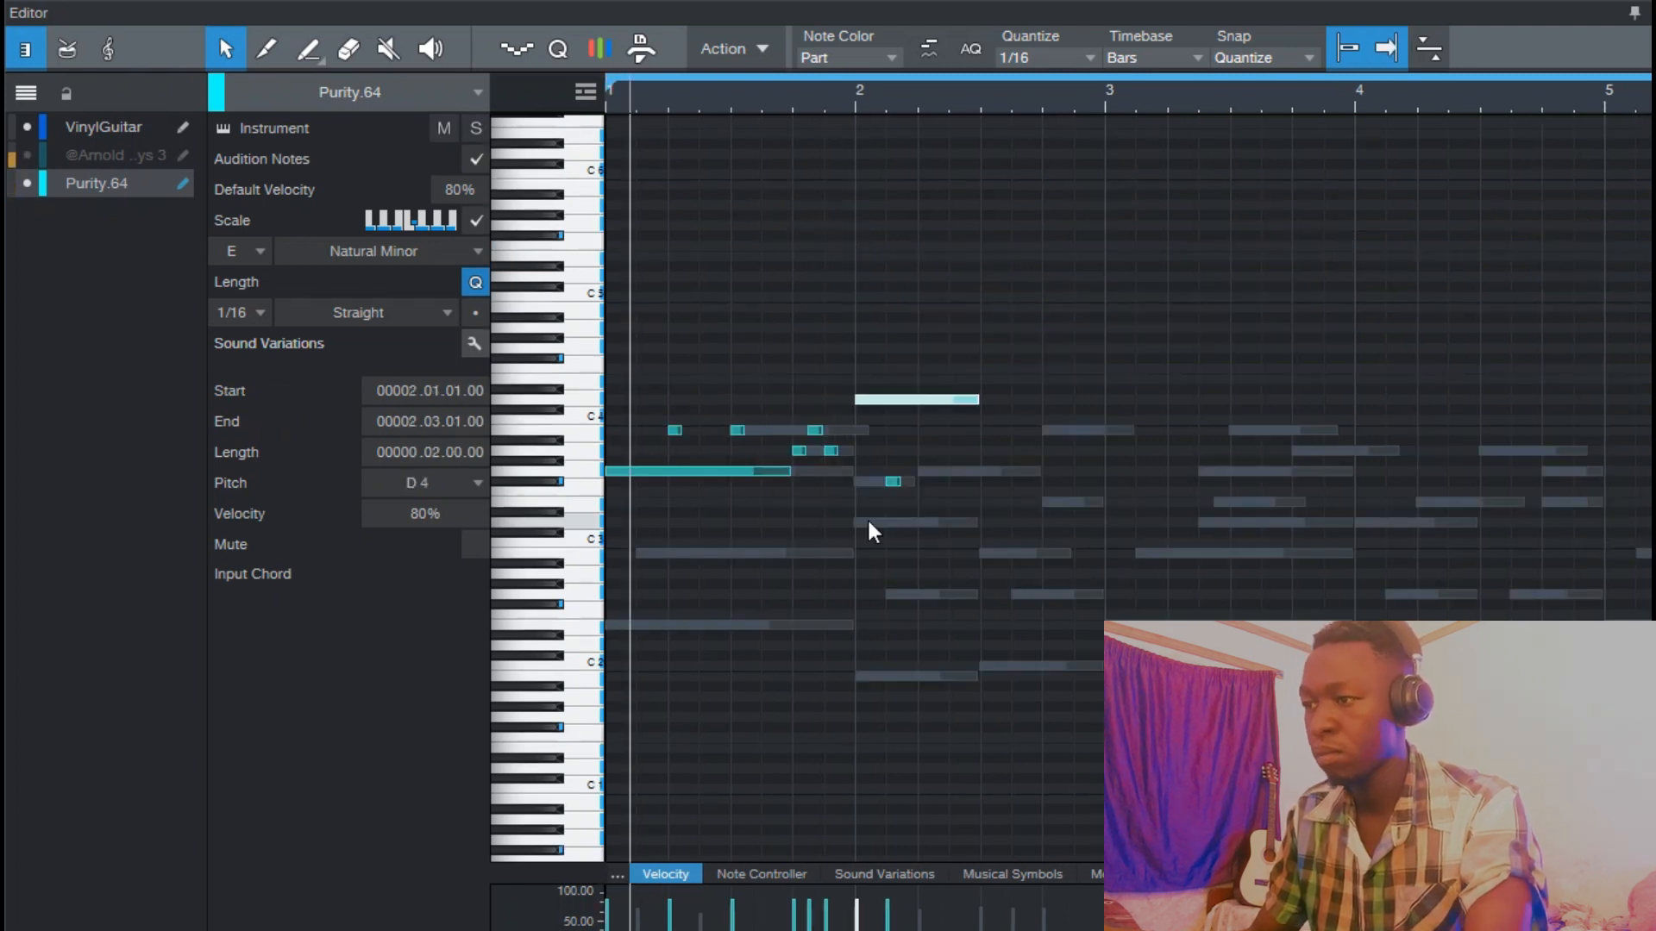
Continue the Purity.64 melody through bars 2 to 4, undo the last change to the 3.1.4 note, and select all notes.
{"action": "double_click", "coordinate": [922, 471]}
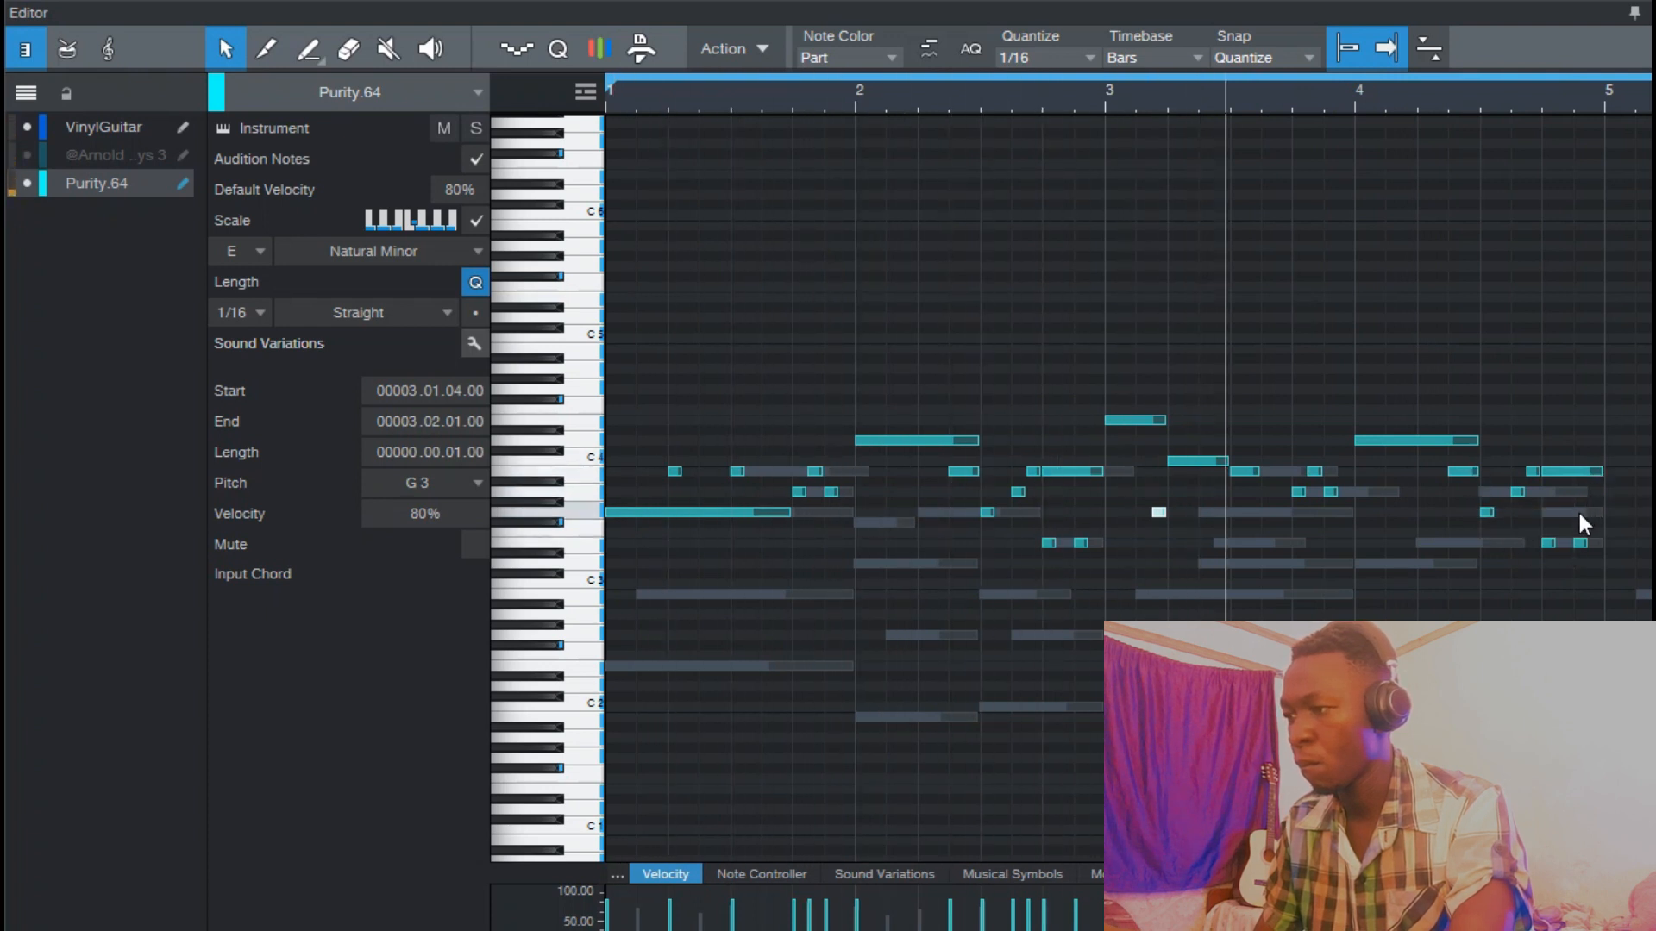
{"action": "key", "text": "space"}
{"action": "key", "text": "ctrl+z"}
{"action": "key", "text": "ctrl+a"}
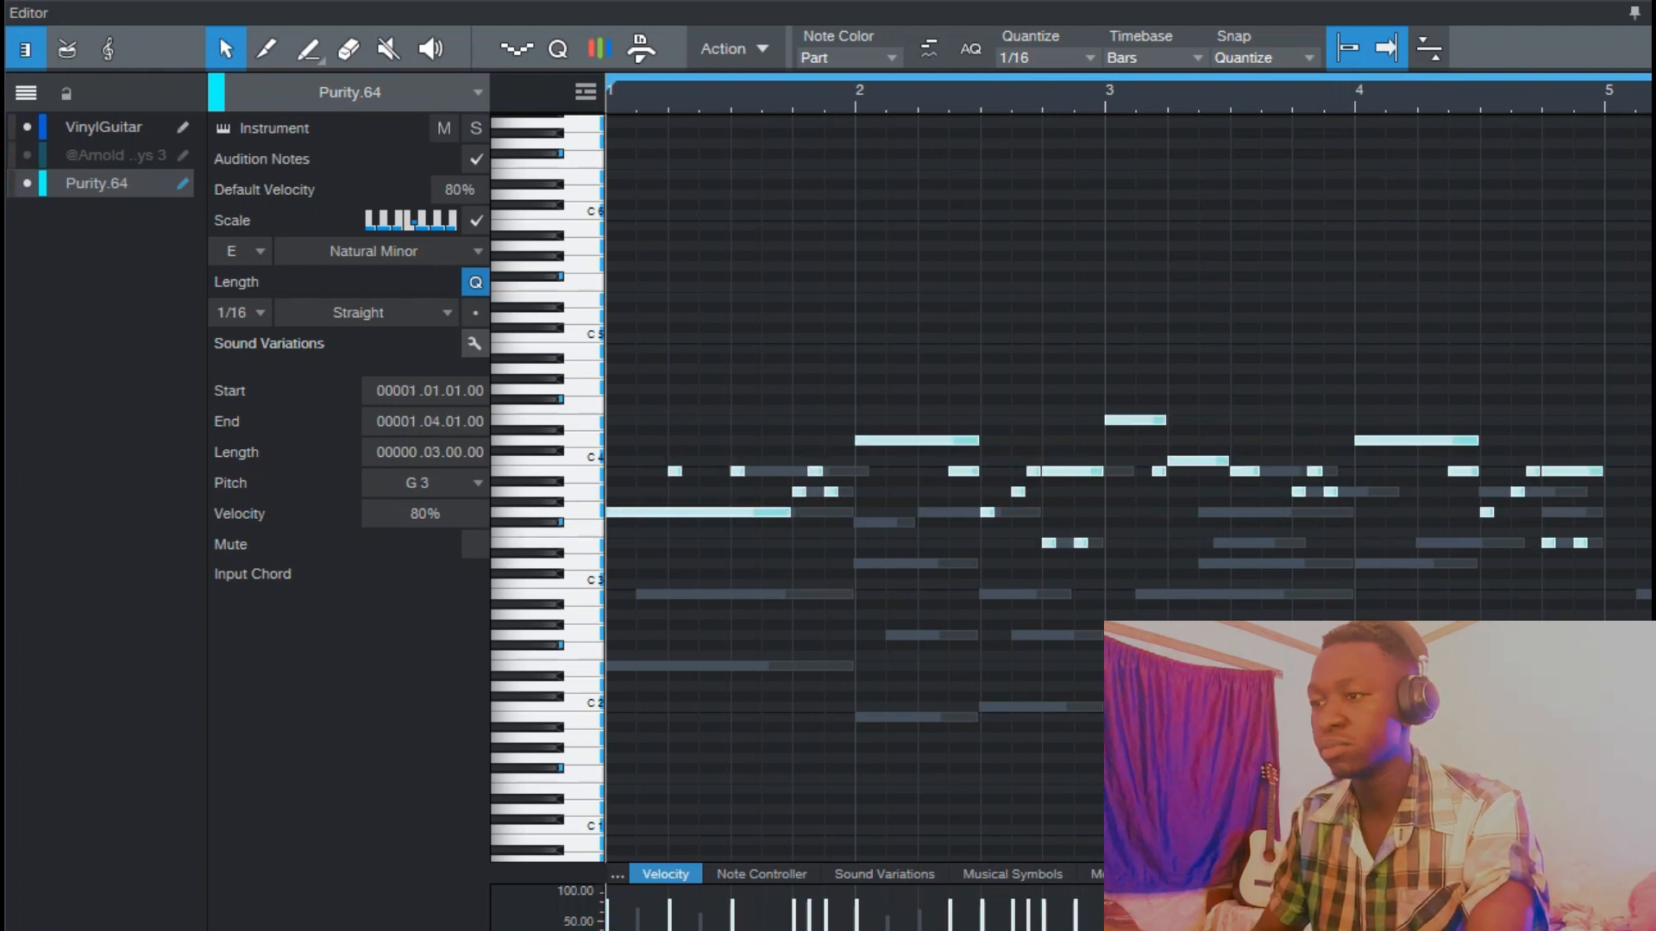
Return to the arrangement, open the Purity.64 instrument to check its Woodwind preset, and close it.
{"action": "key", "text": "F2"}
{"action": "left_click", "coordinate": [543, 404]}
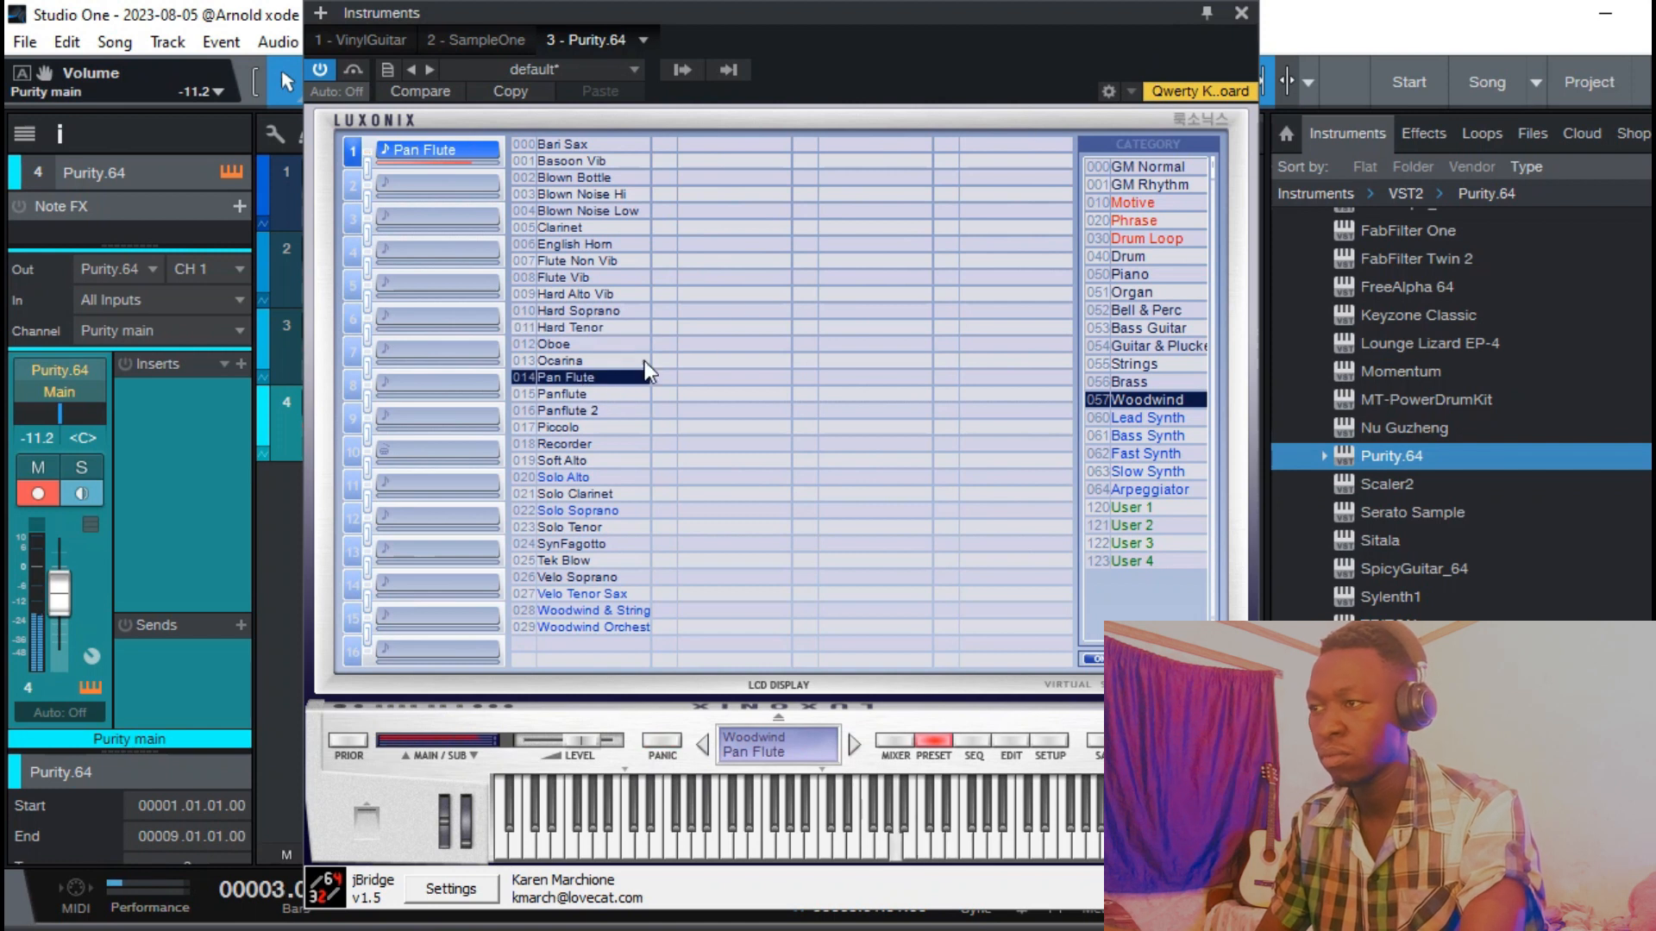
{"action": "left_click", "coordinate": [1237, 15]}
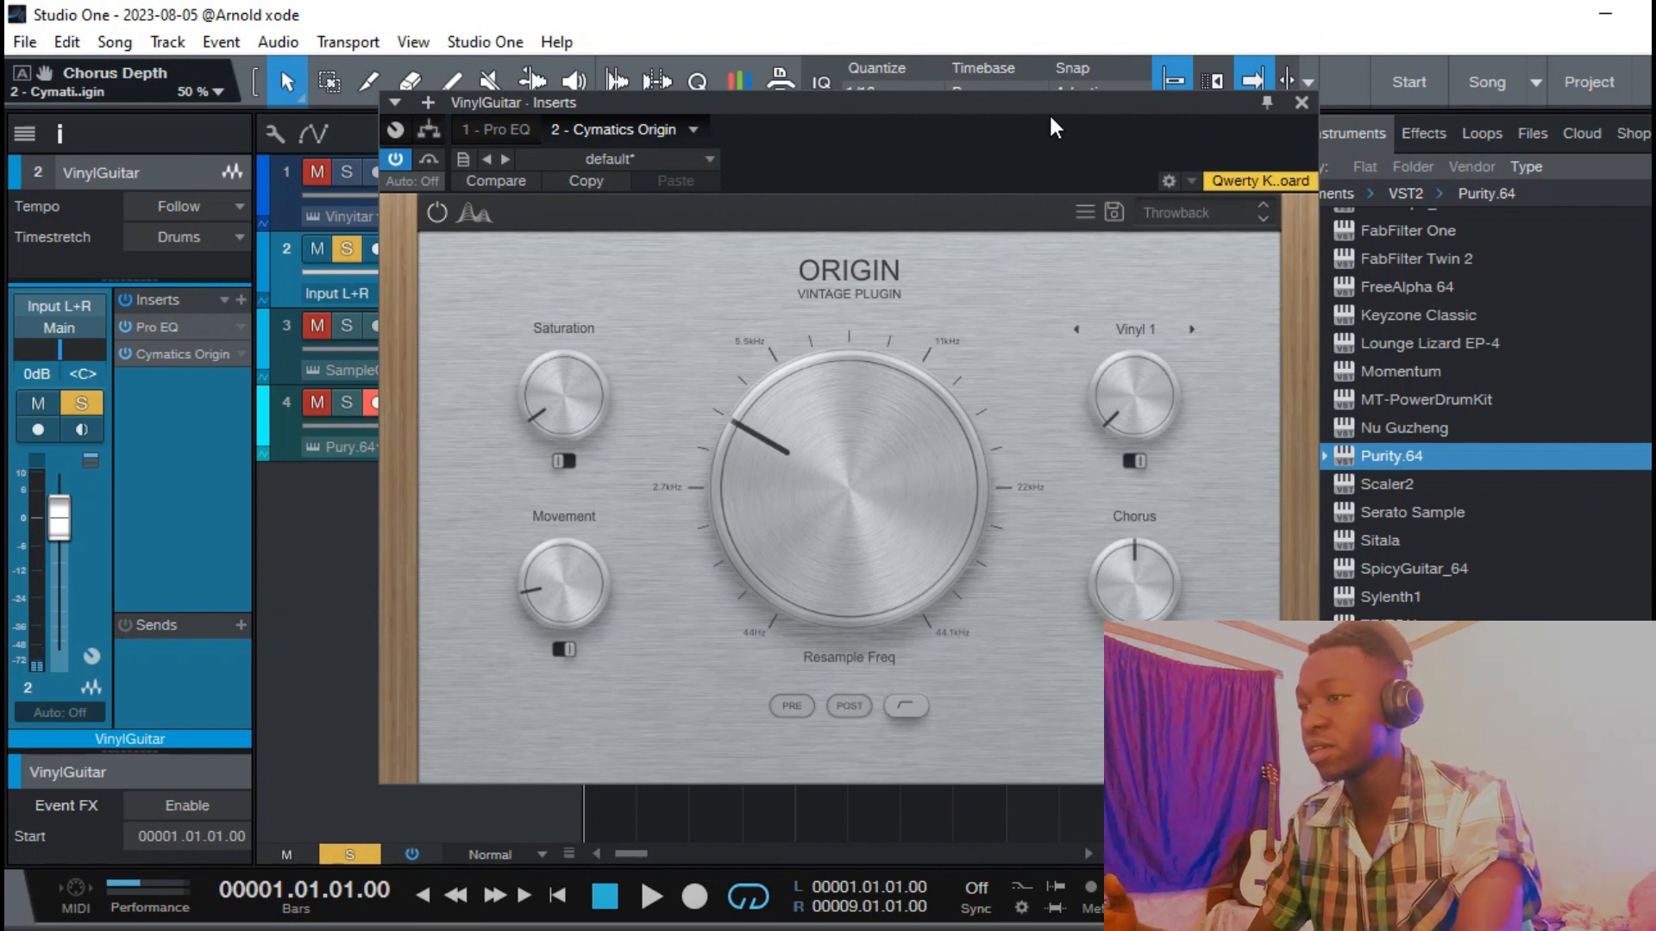
Reposition the Cymatics Origin window and lower the VinylGuitar audio track's volume to -0.8 dB during playback.
{"action": "left_click_drag", "start_coordinate": [1061, 112], "coordinate": [1197, 125]}
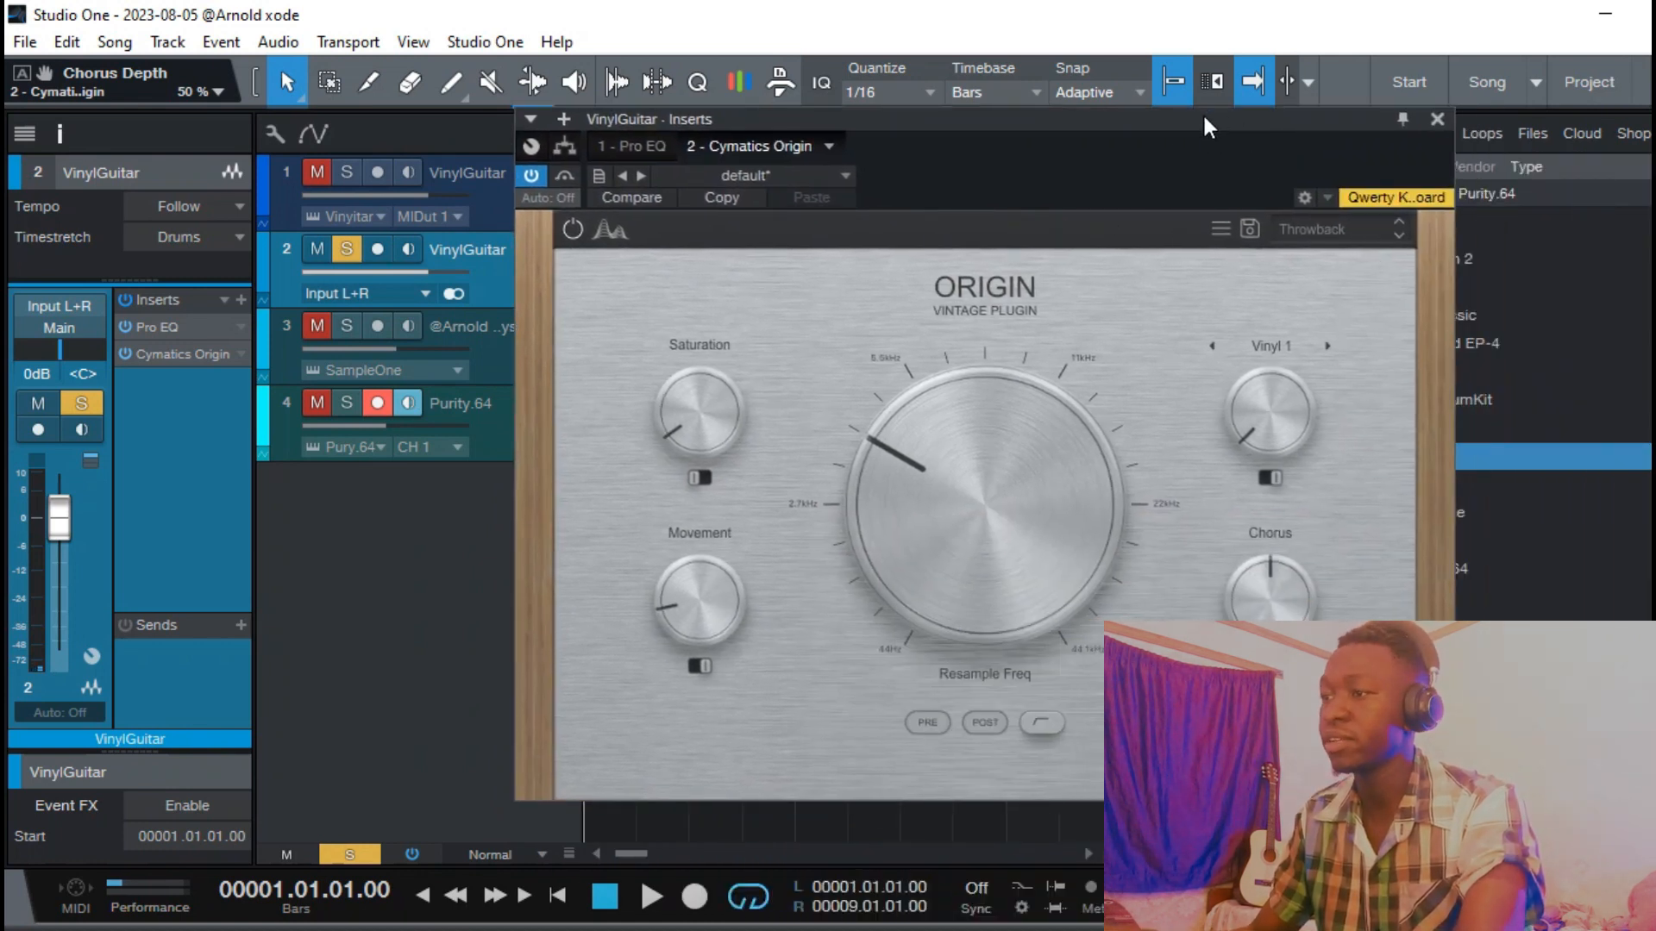
{"action": "left_click_drag", "start_coordinate": [1203, 112], "coordinate": [1117, 93]}
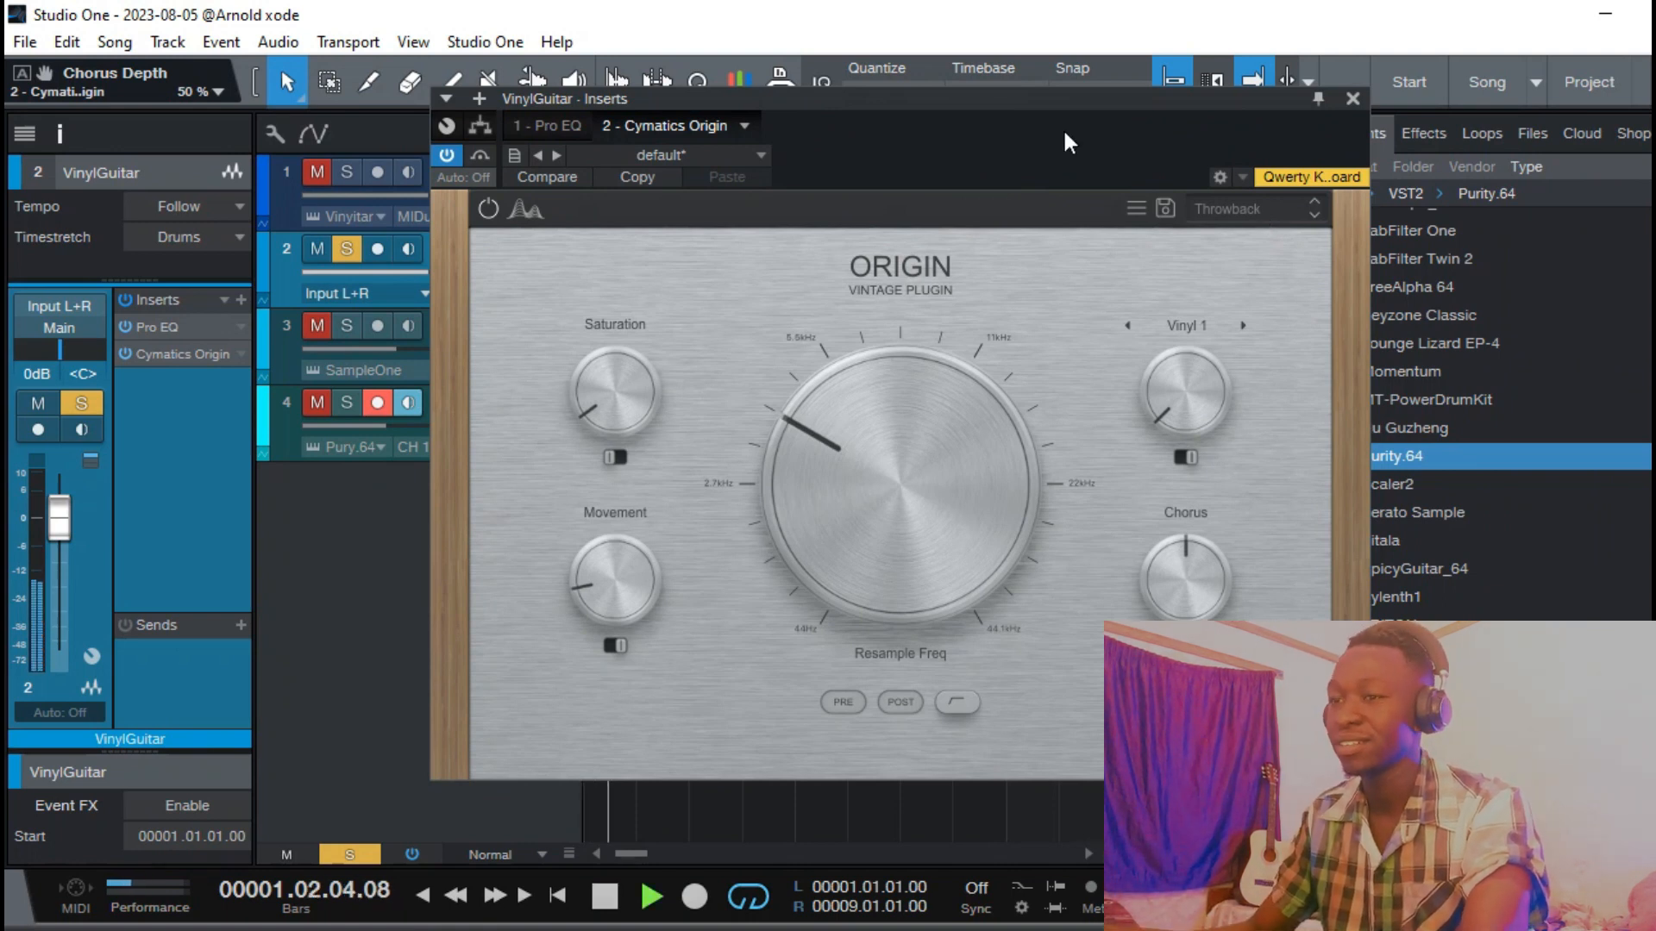
{"action": "scroll", "coordinate": [48, 532], "scroll_direction": "down", "scroll_amount": 1}
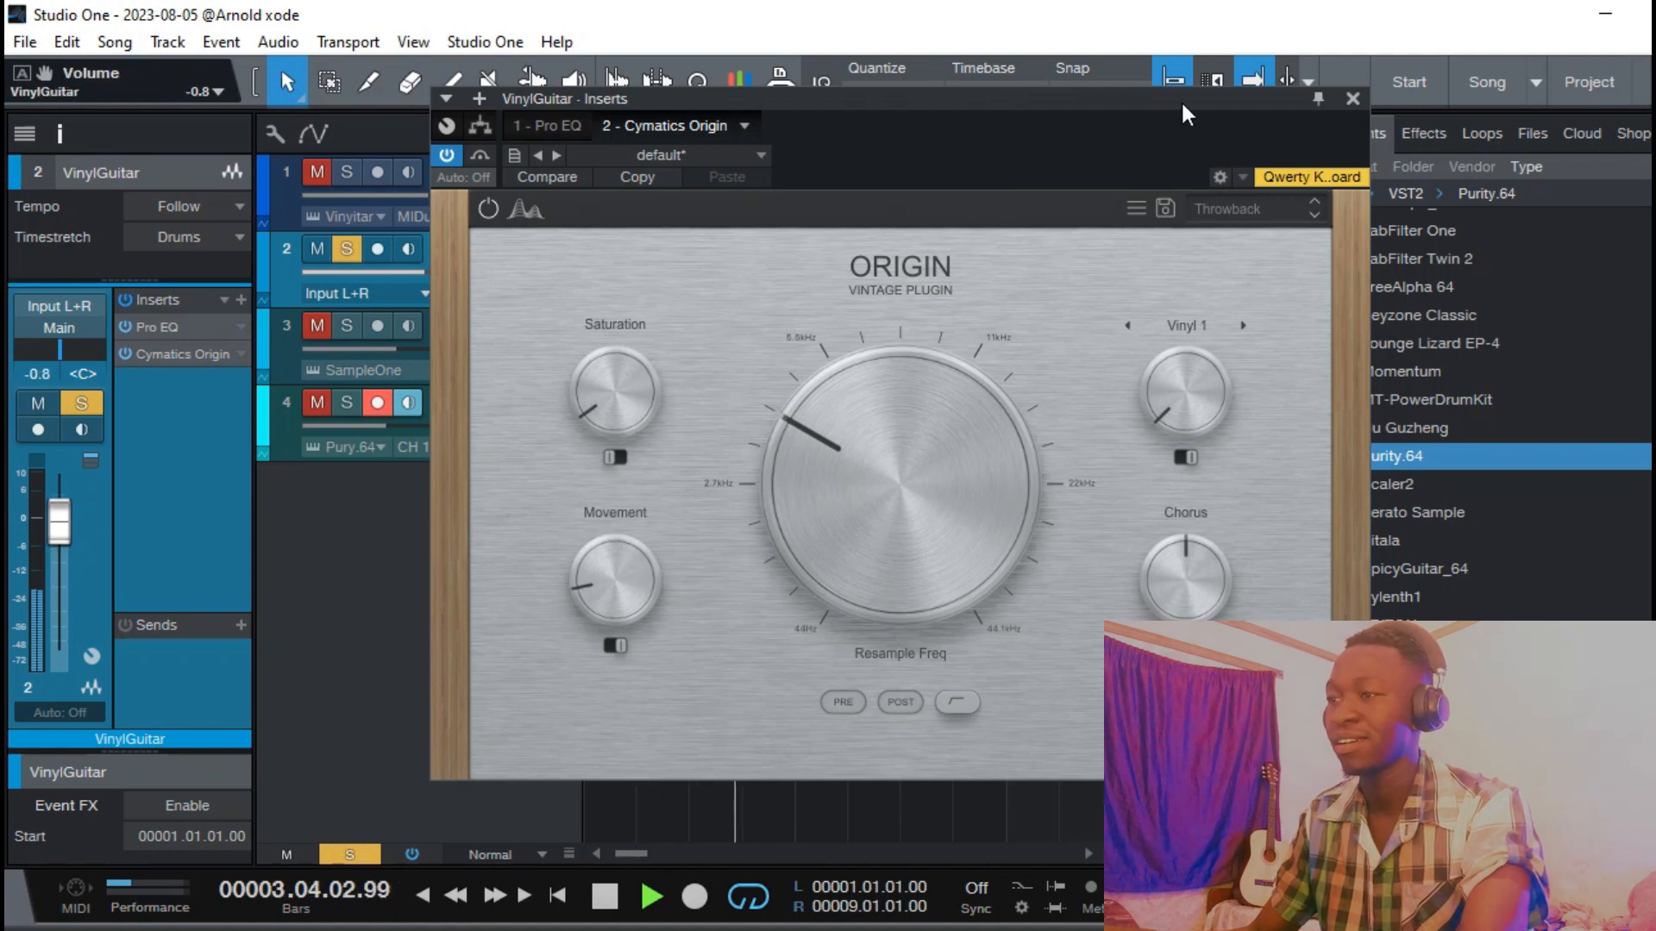
Move the Cymatics Origin window clear of the track list, then solo the keys track and audition it.
{"action": "left_click_drag", "start_coordinate": [1163, 100], "coordinate": [1362, 98]}
{"action": "key", "text": "space"}
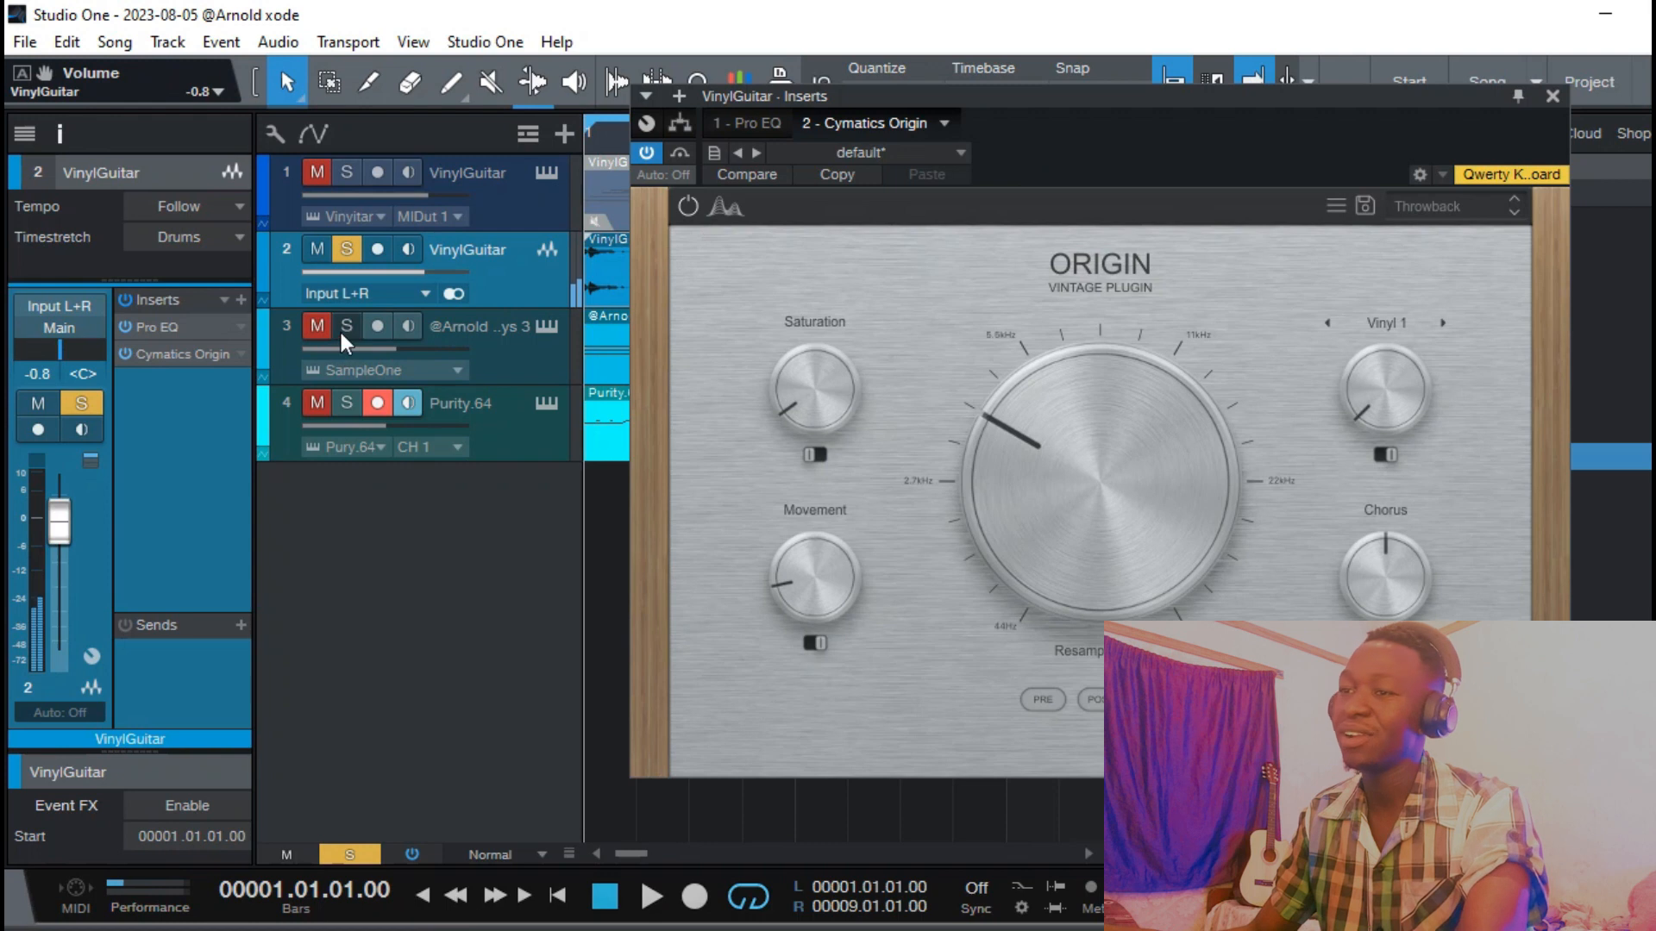
{"action": "left_click", "coordinate": [346, 325]}
{"action": "left_click", "coordinate": [450, 328]}
{"action": "key", "text": "space"}
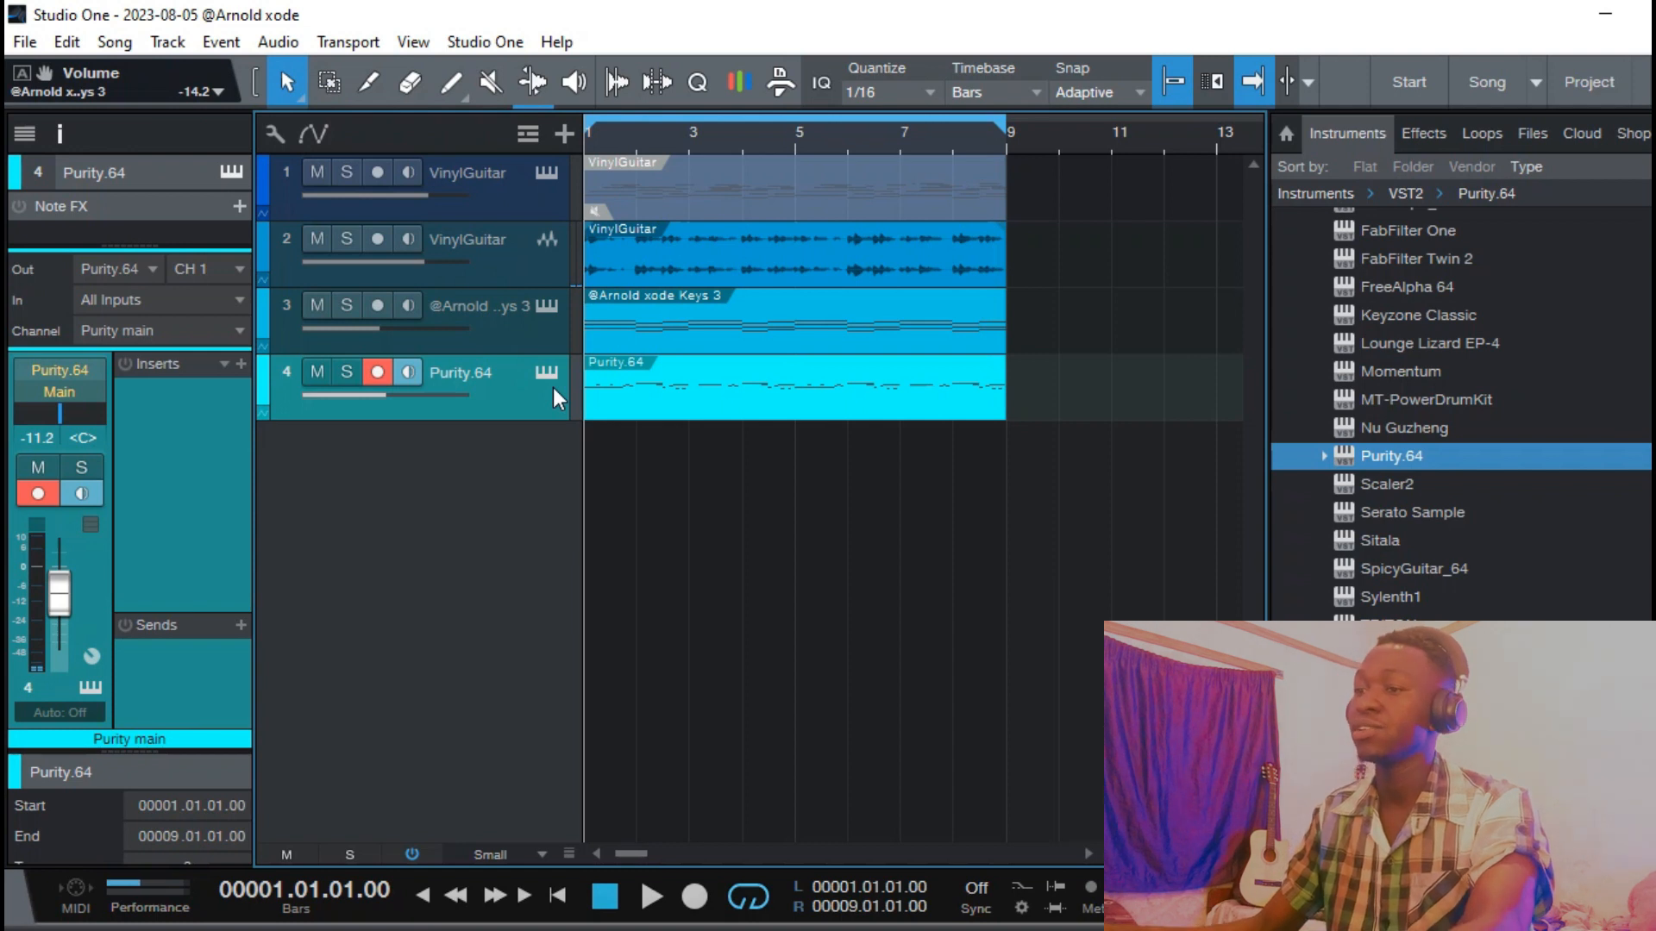
Check the Synth Flute preset in the Purity.64 instrument, close it, and open the Purity.64 part in the note editor.
{"action": "left_click", "coordinate": [548, 376]}
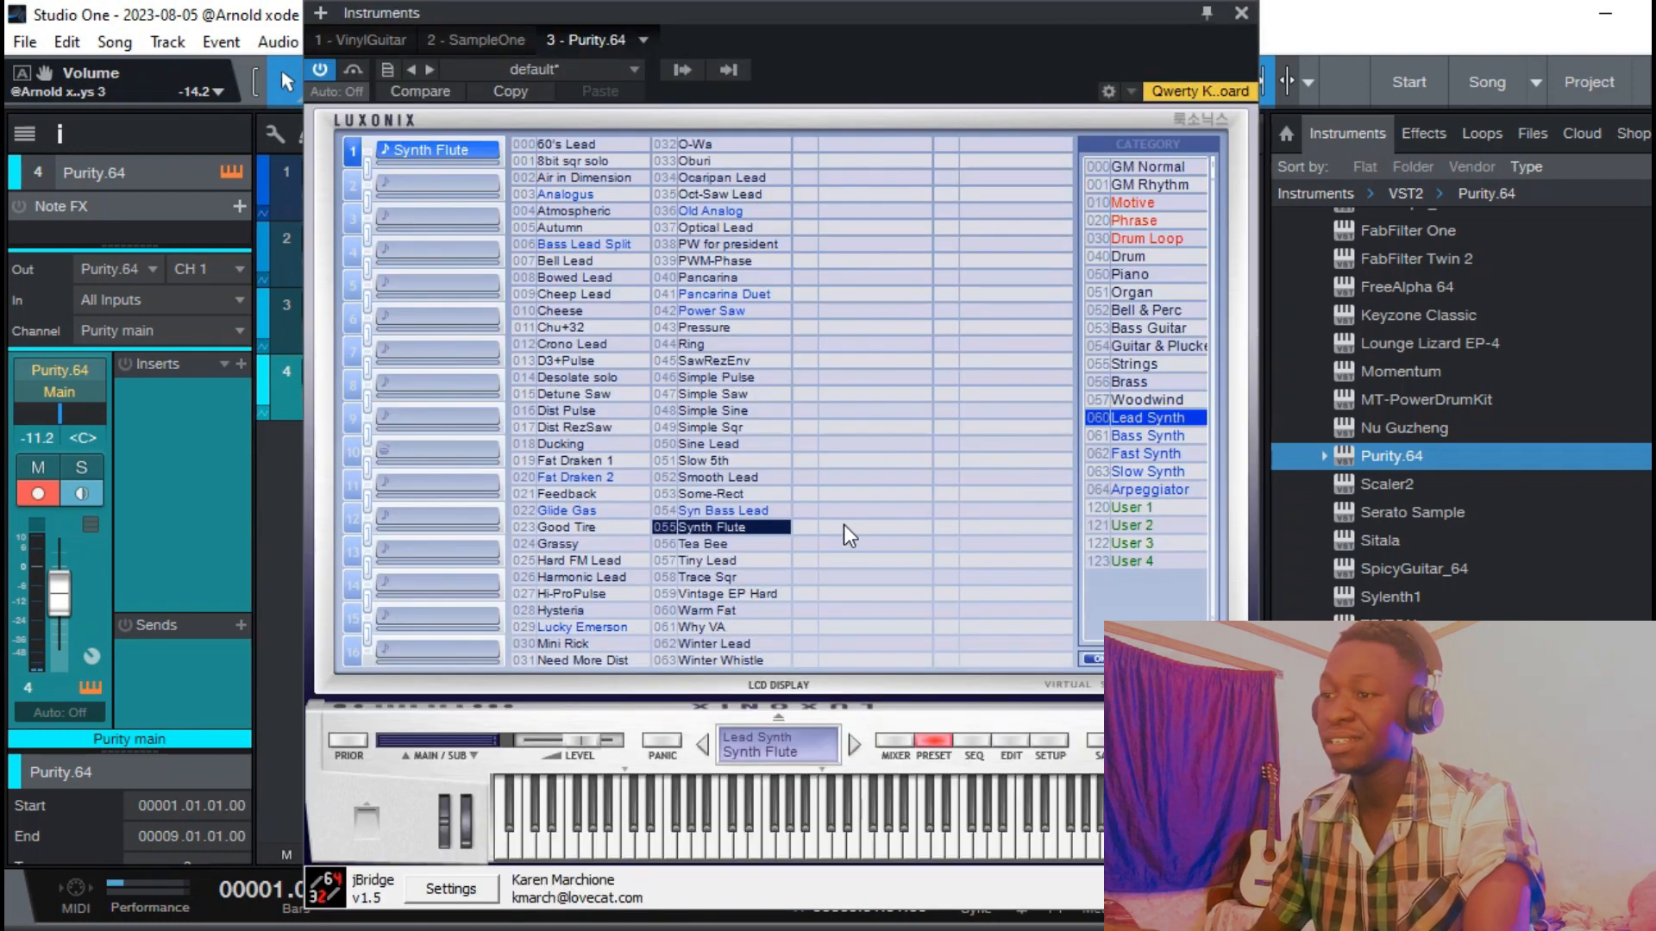
{"action": "left_click", "coordinate": [1244, 15]}
{"action": "left_click", "coordinate": [720, 395]}
{"action": "key", "text": "space"}
{"action": "double_click", "coordinate": [719, 395]}
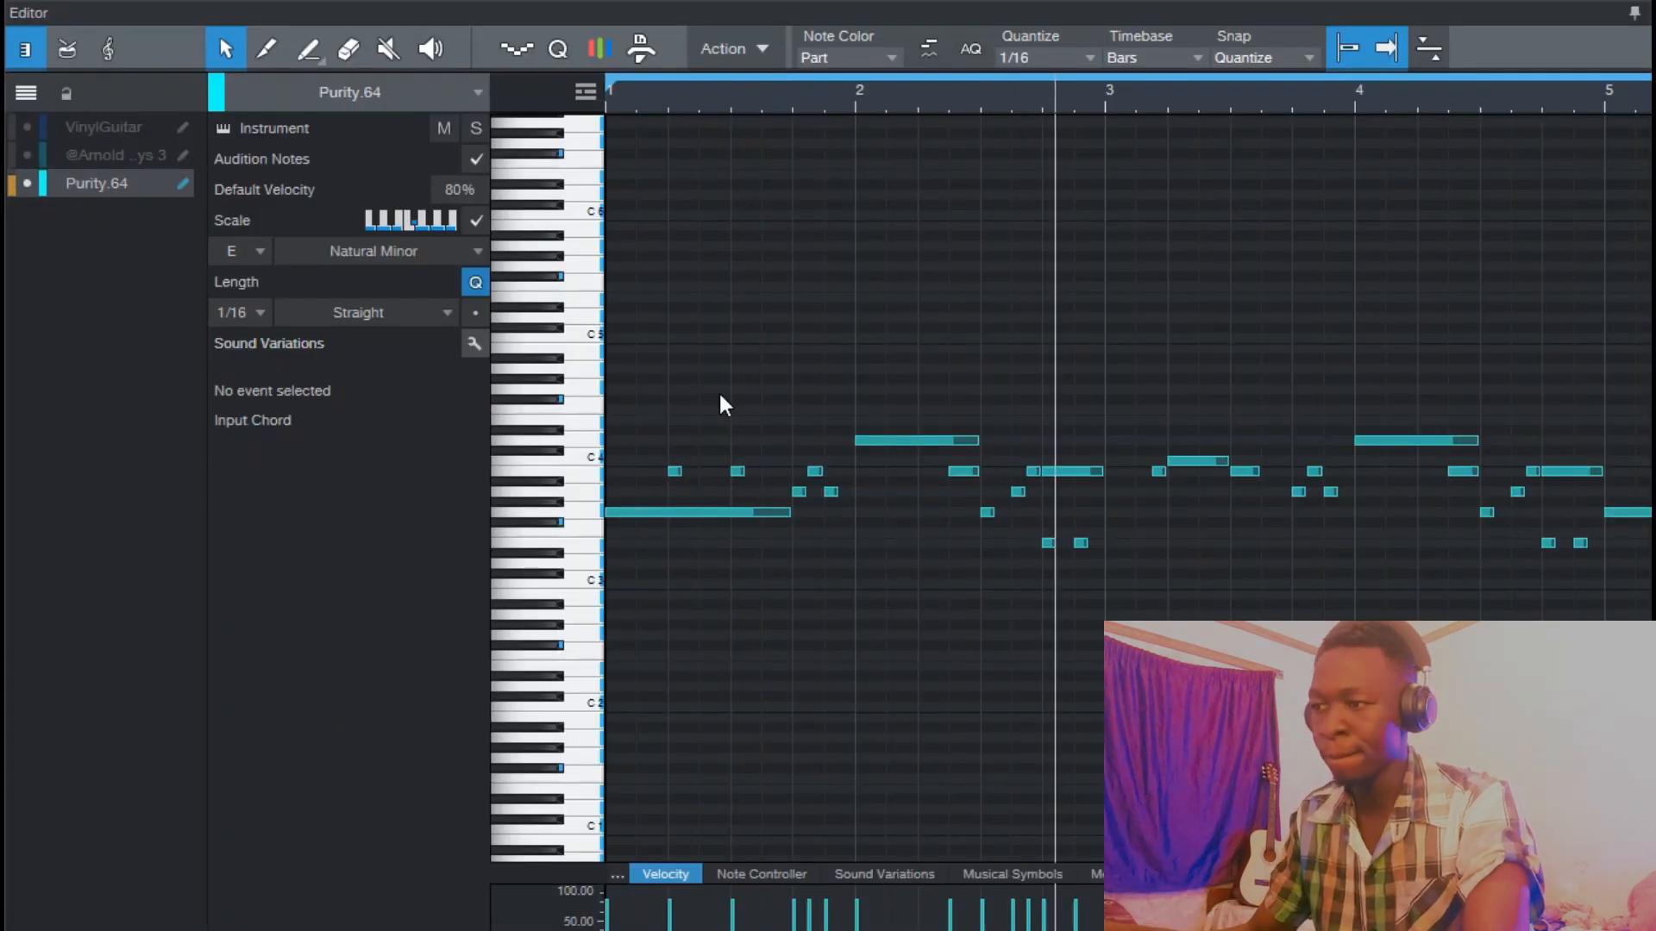
Add a G3 note lasting three sixteenths at 3.1.1 in the Purity.64 melody and audition it.
{"action": "key", "text": "space"}
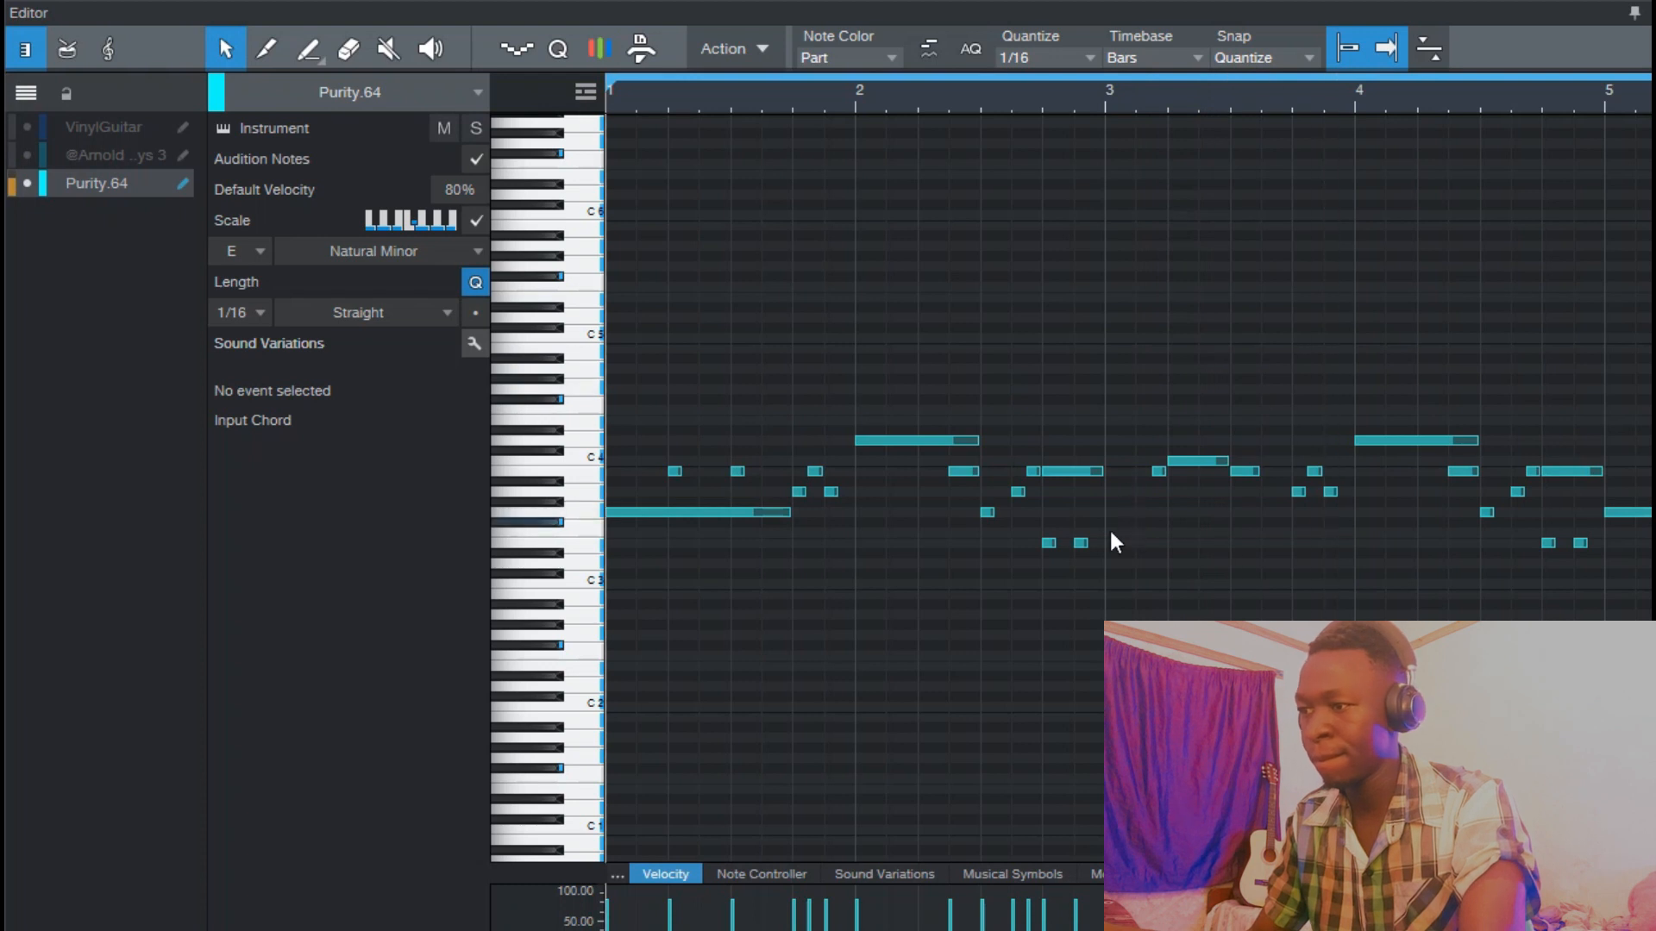
{"action": "left_click_drag", "start_coordinate": [1106, 512], "coordinate": [1153, 515]}
{"action": "key", "text": "space"}
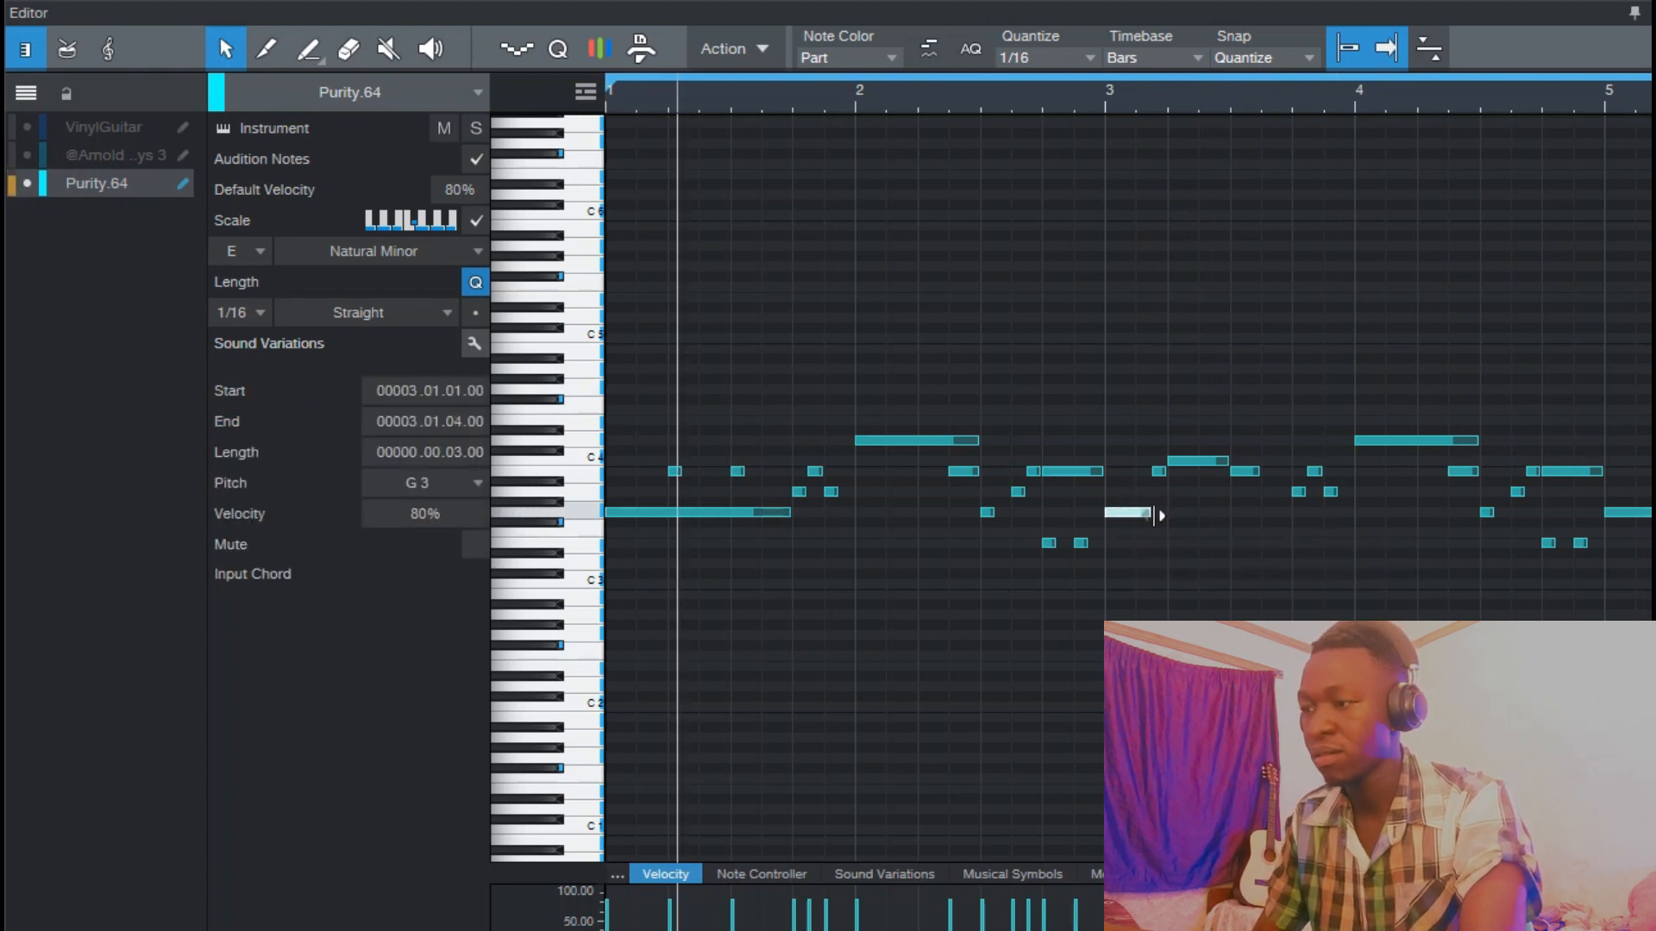
{"action": "key", "text": "w"}
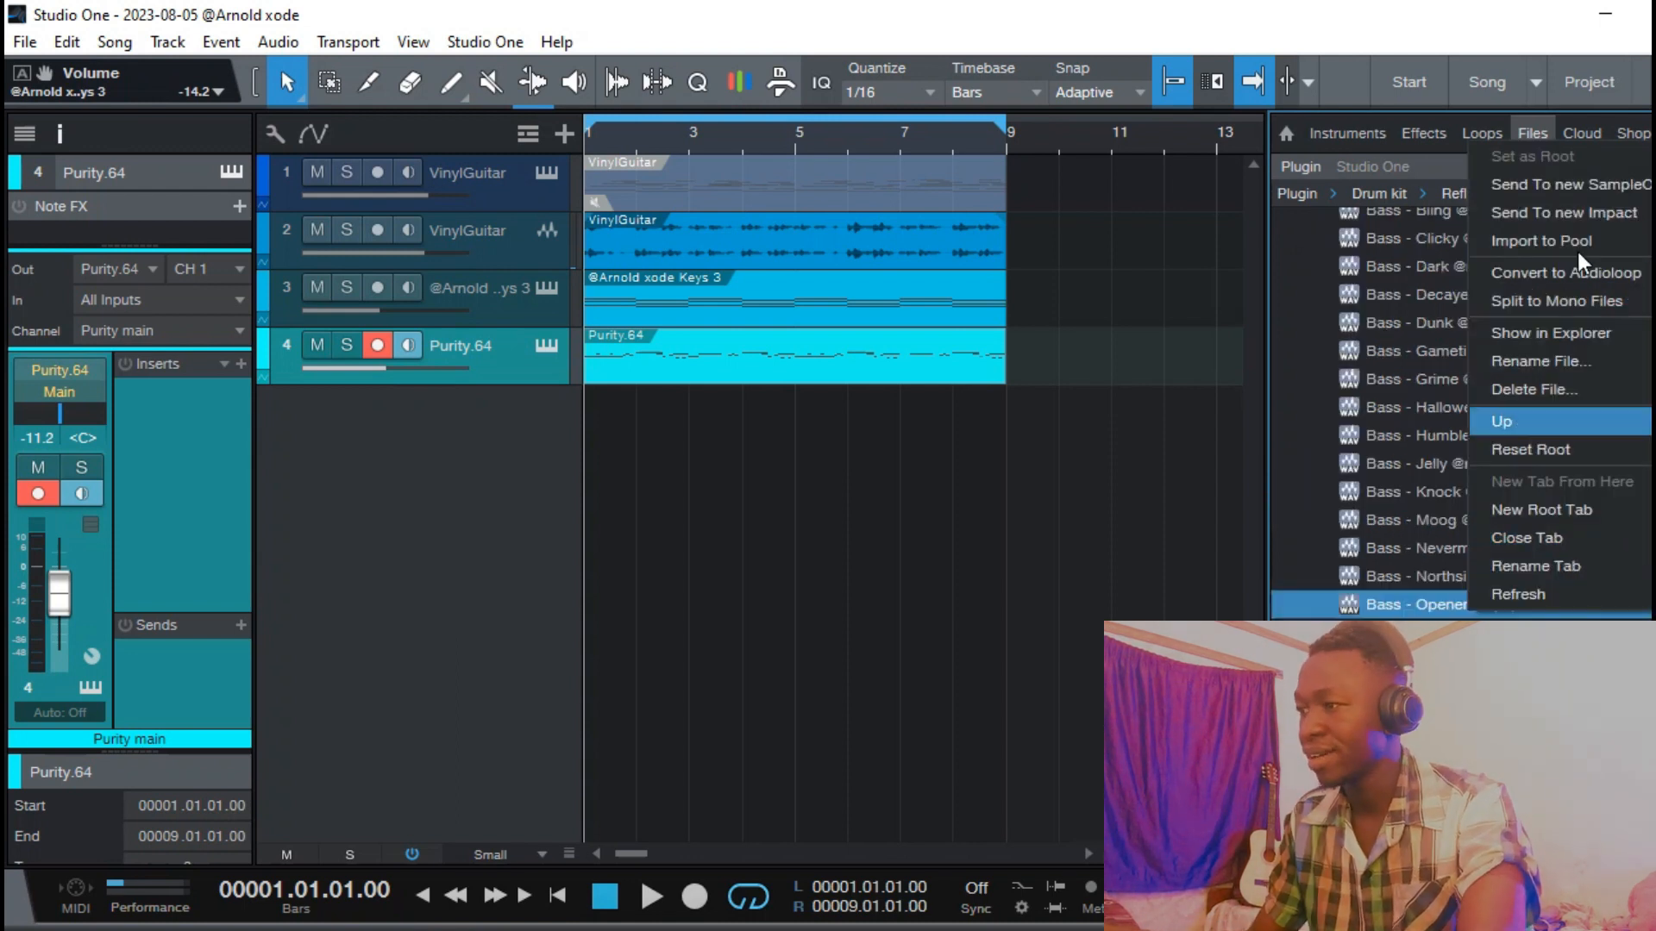
{"action": "left_click", "coordinate": [1580, 185]}
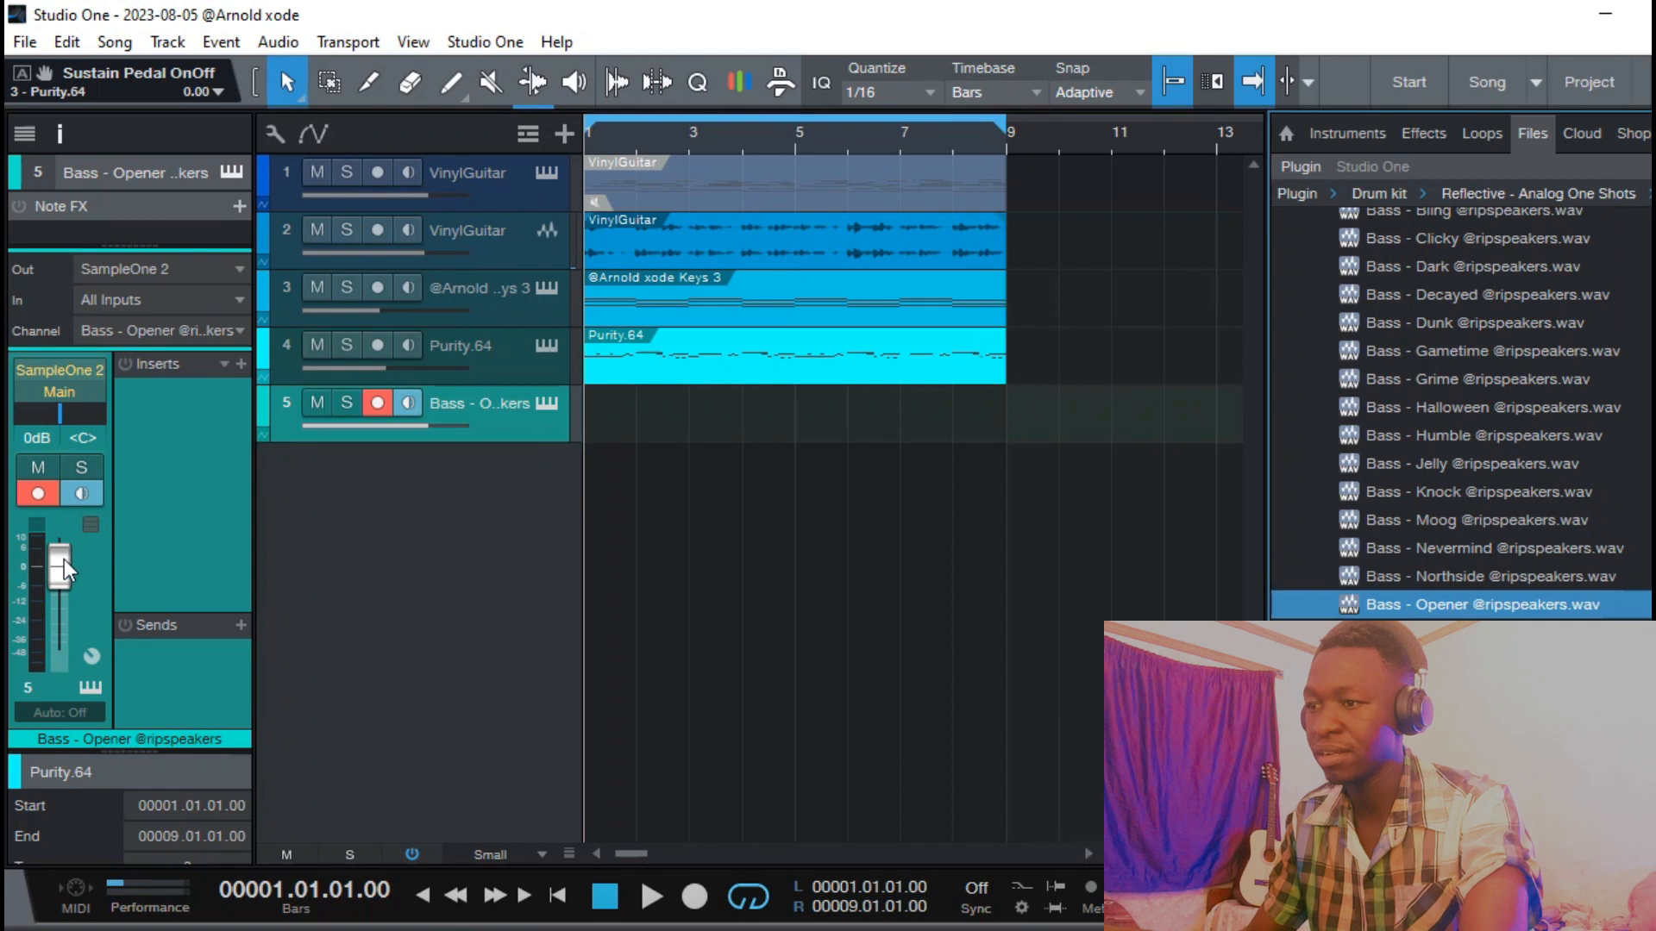
{"action": "left_click_drag", "start_coordinate": [60, 563], "coordinate": [60, 608]}
Create a part on the Bass - Opener track, draw an E2 note about three beats long from 1.1.1, and audition it.
{"action": "double_click", "coordinate": [613, 419]}
{"action": "double_click", "coordinate": [613, 419]}
{"action": "left_click_drag", "start_coordinate": [614, 573], "coordinate": [879, 576]}
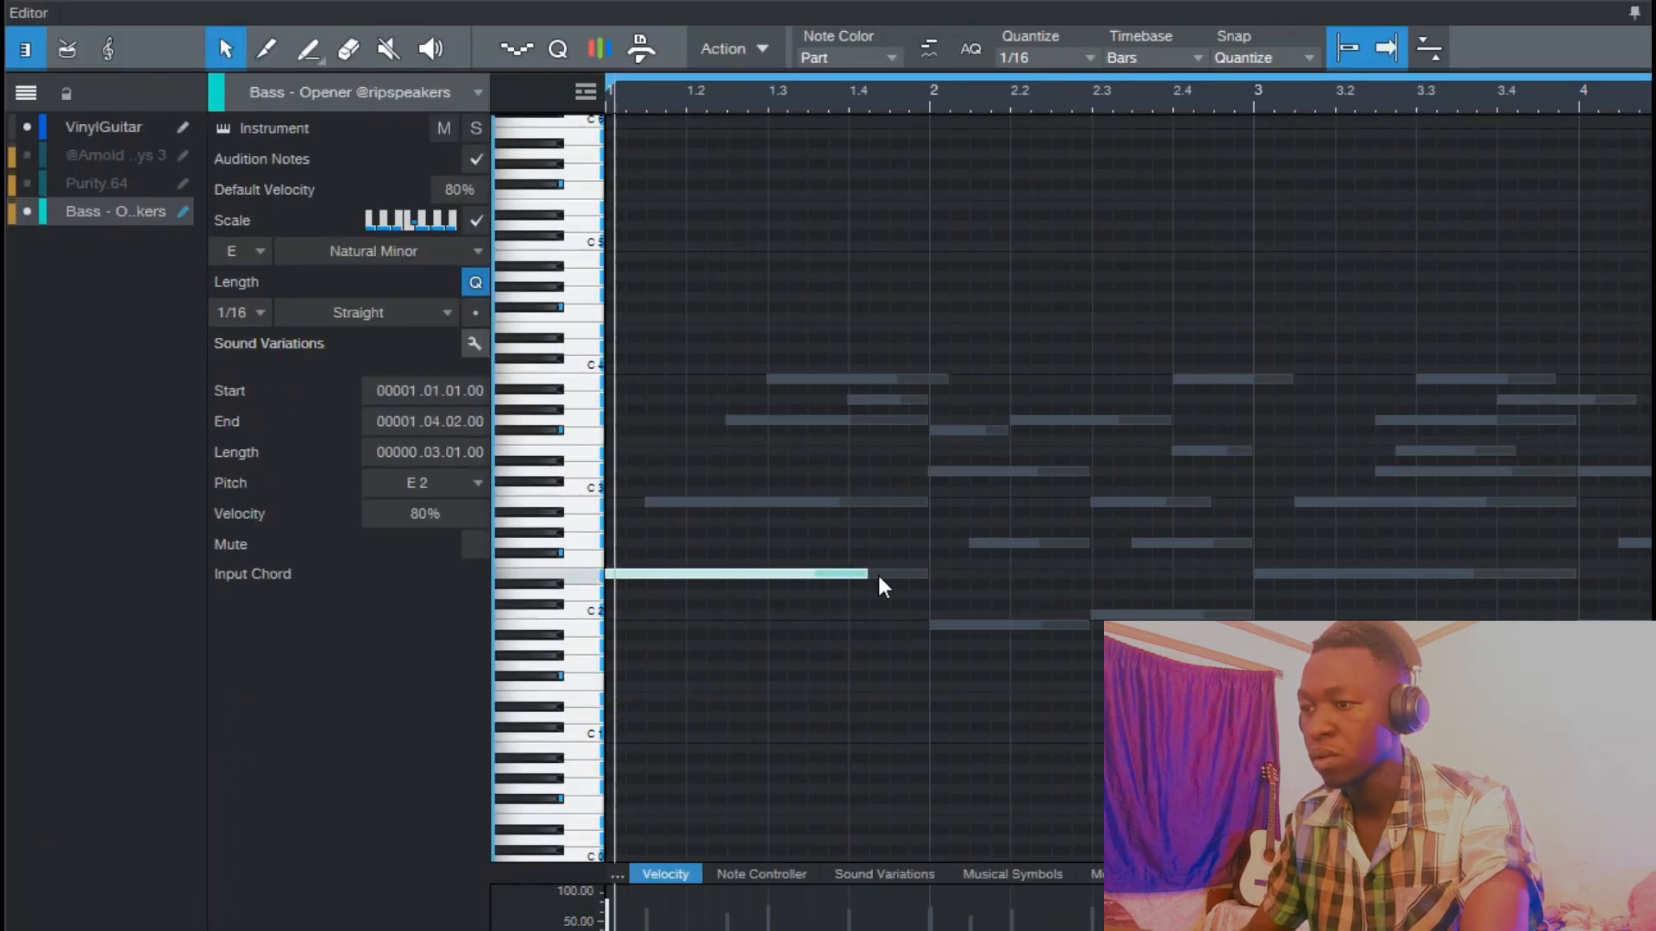
{"action": "key", "text": "space"}
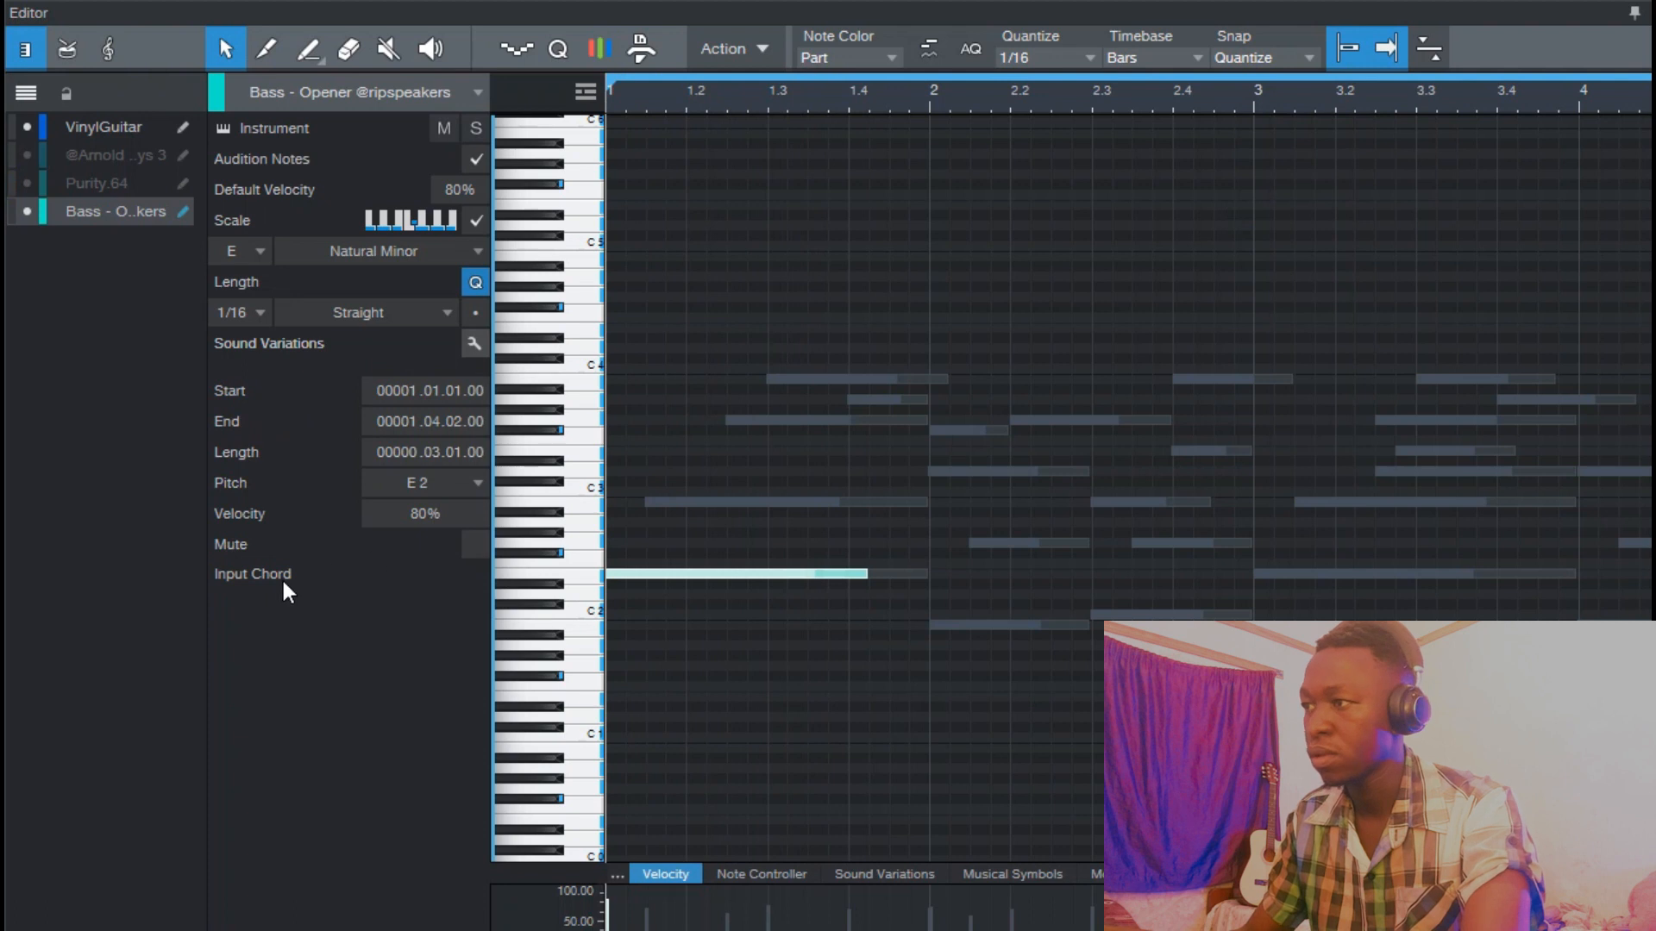
{"action": "key", "text": "space"}
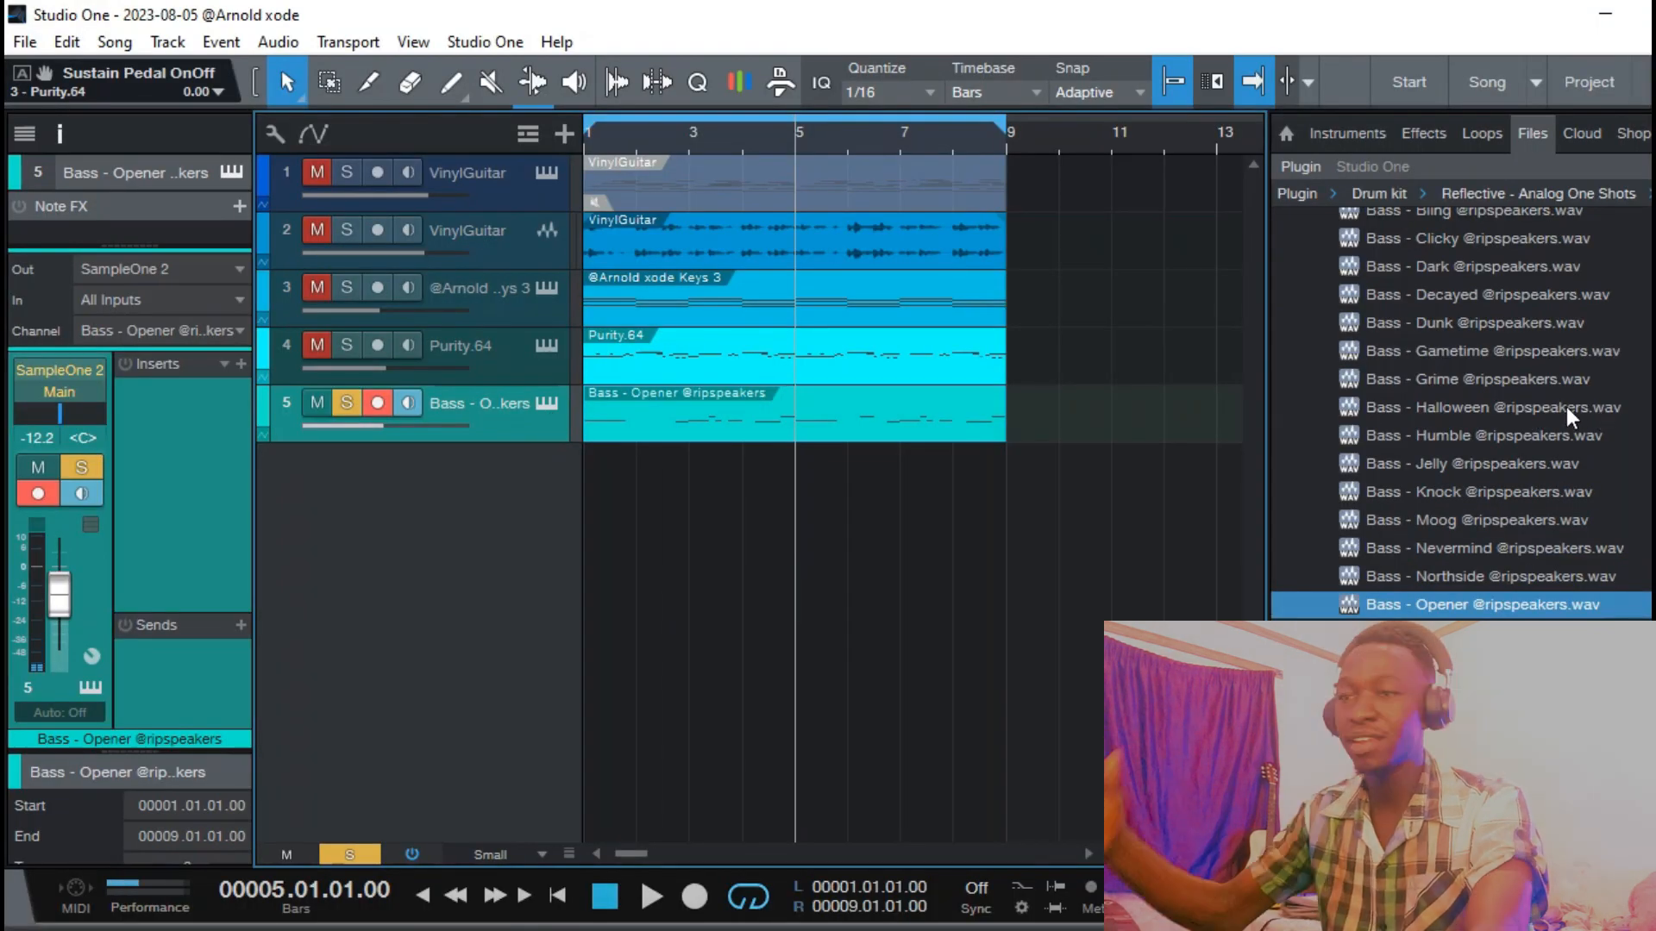
Solo the Purity.64 and keys tracks alongside the bass and audition the three parts together from the start.
{"action": "scroll", "coordinate": [1394, 266], "scroll_direction": "up", "scroll_amount": 3}
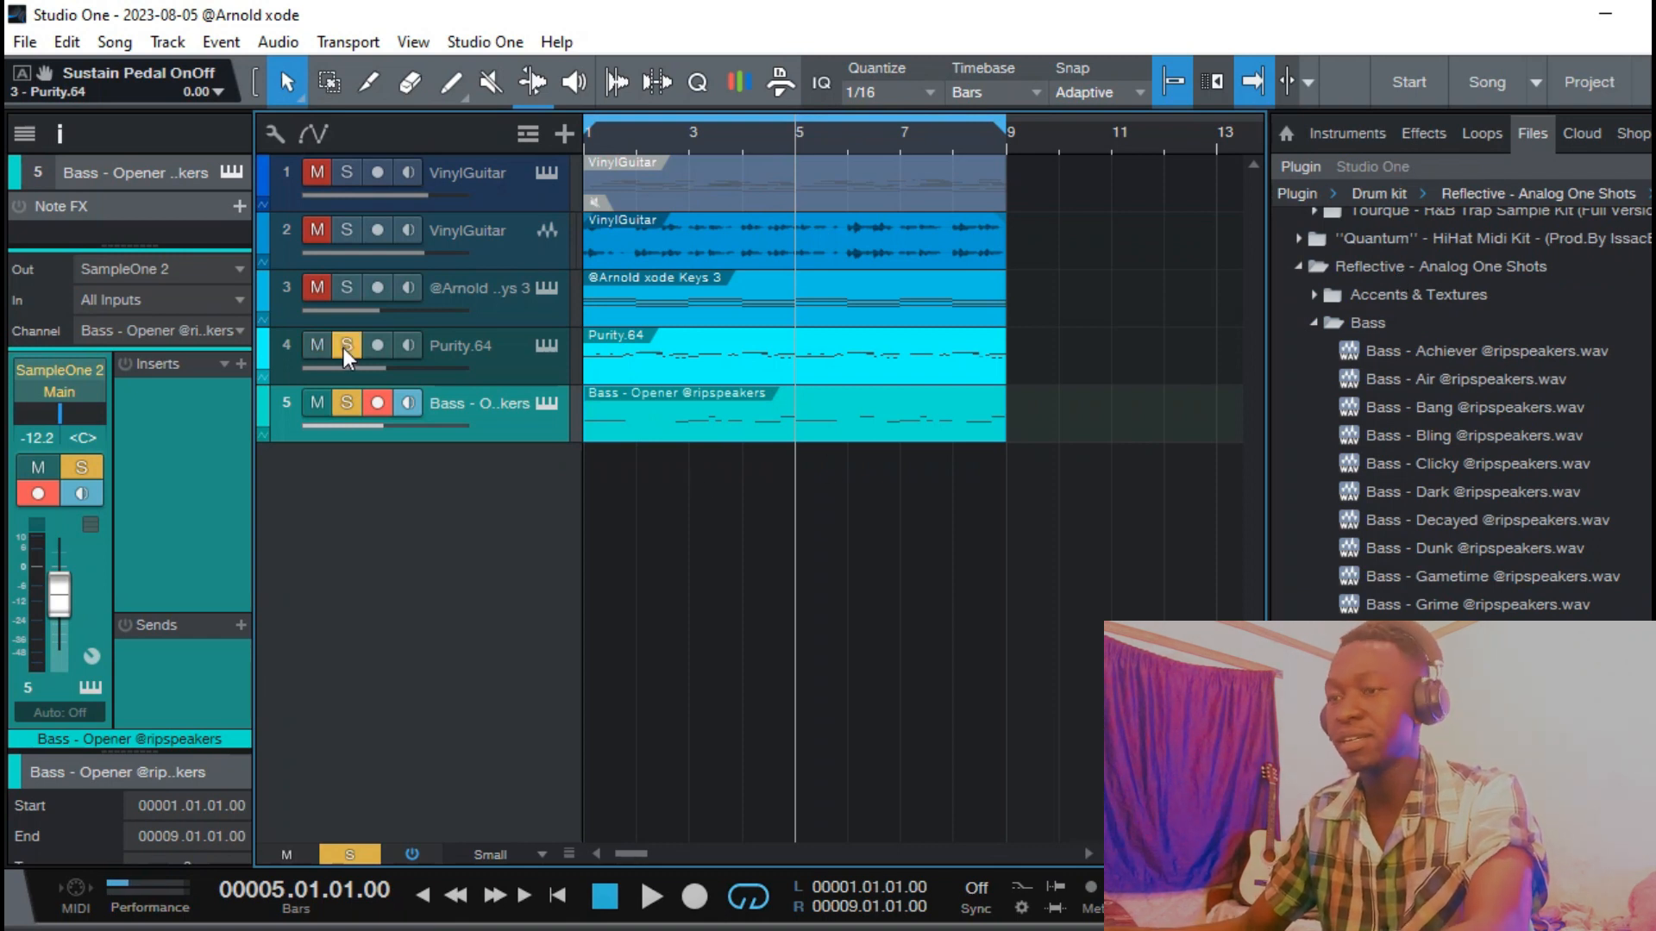
{"action": "key", "text": "space"}
{"action": "key", "text": "space"}
{"action": "key", "text": "comma"}
{"action": "key", "text": "space"}
{"action": "left_click", "coordinate": [477, 364]}
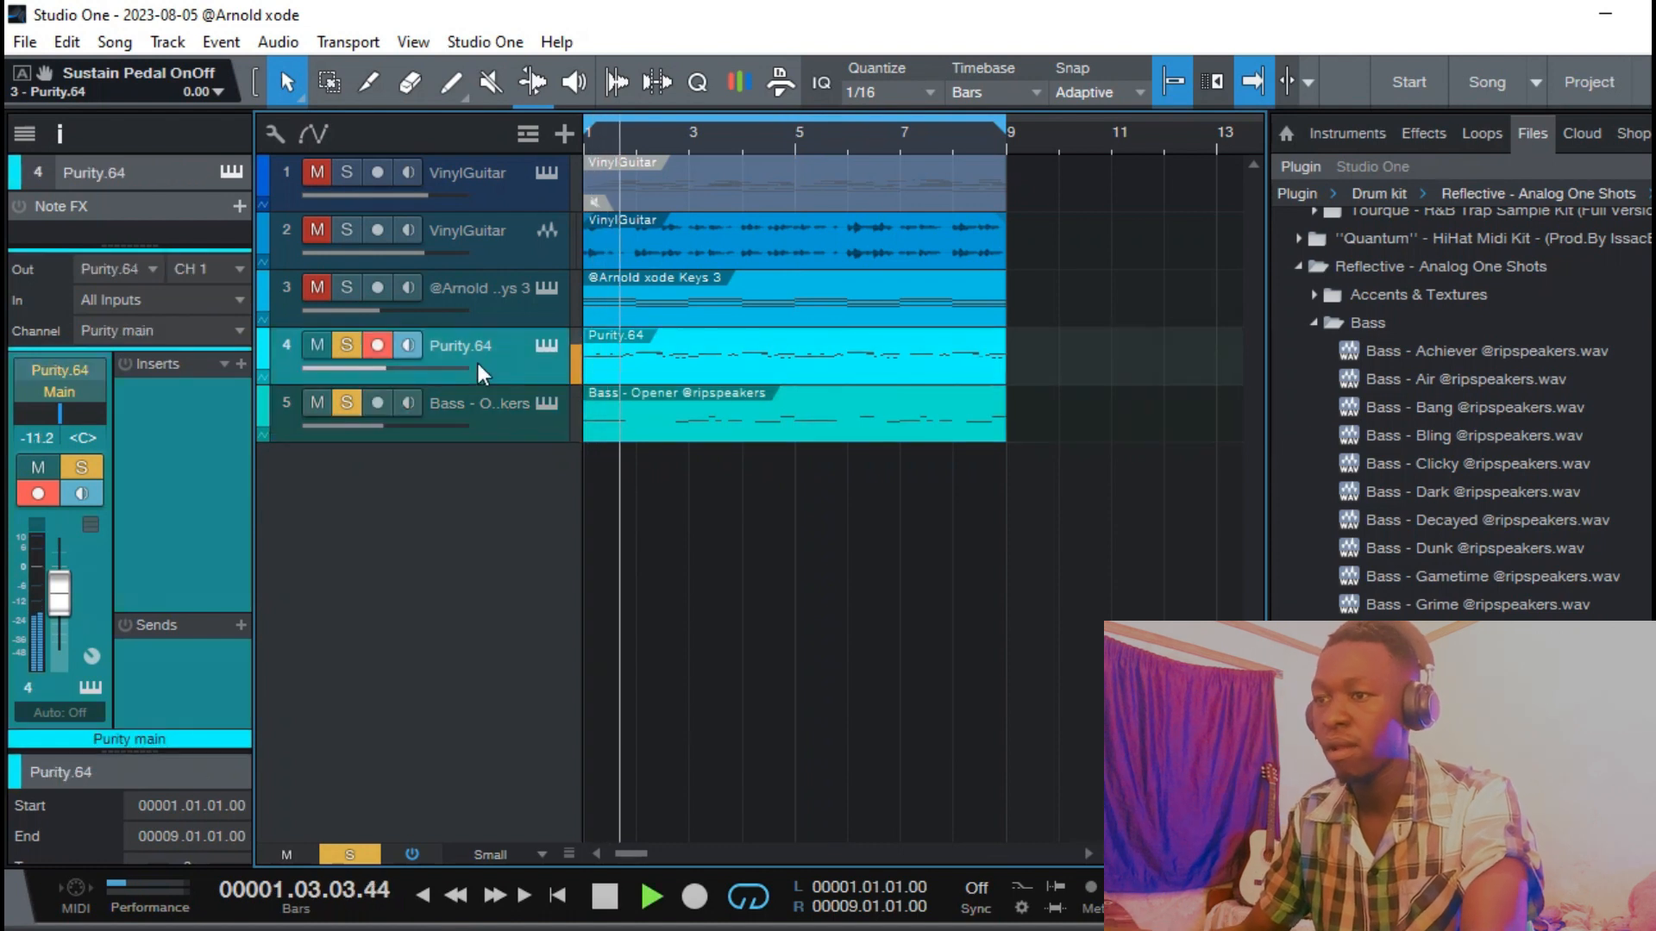
{"action": "left_click", "coordinate": [339, 295]}
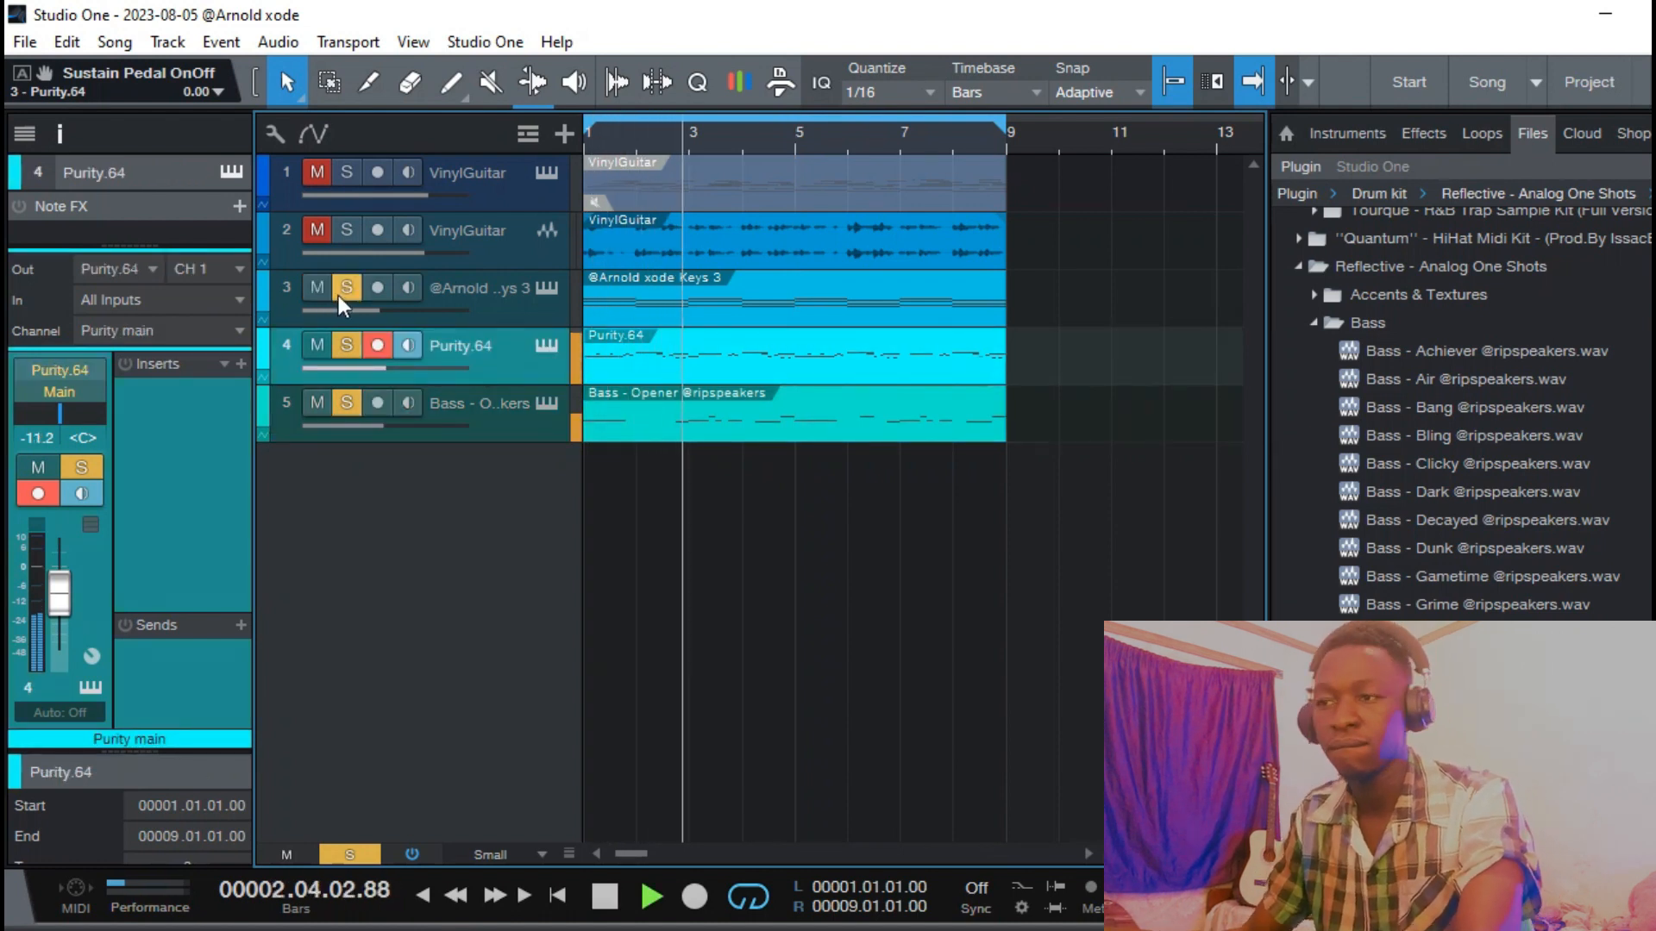
{"action": "left_click", "coordinate": [486, 294]}
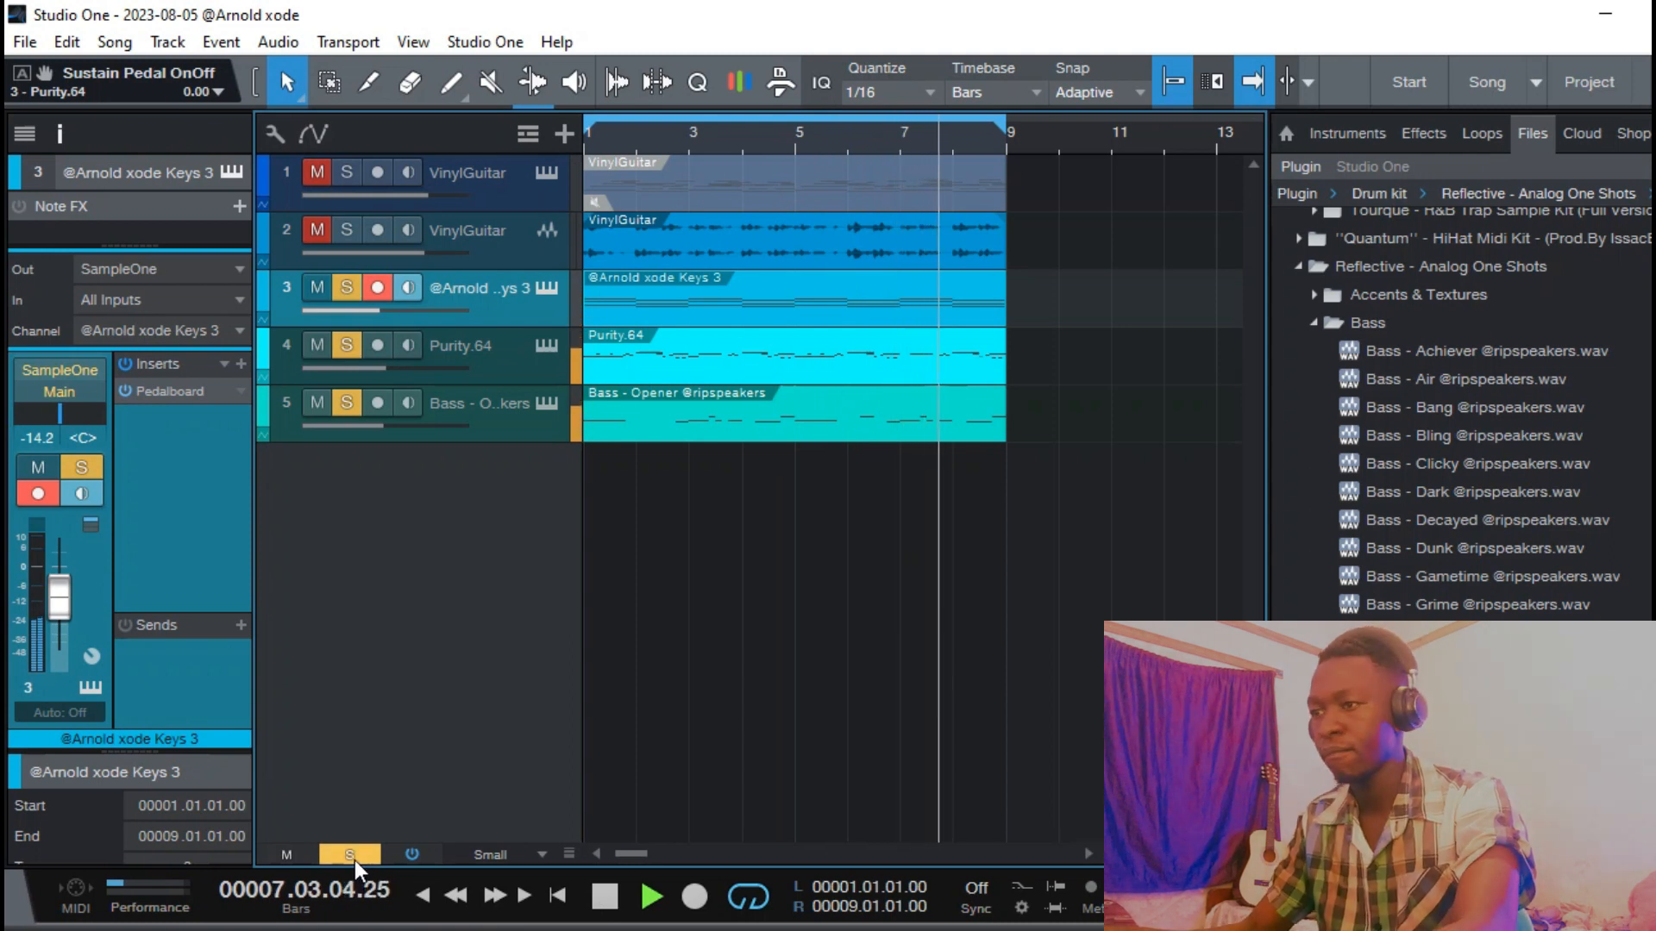
{"action": "key", "text": "space"}
Bounce the Purity.64 part to a new audio track, insert HalfTime-64bit on it, and audition the effect.
{"action": "left_click", "coordinate": [763, 378]}
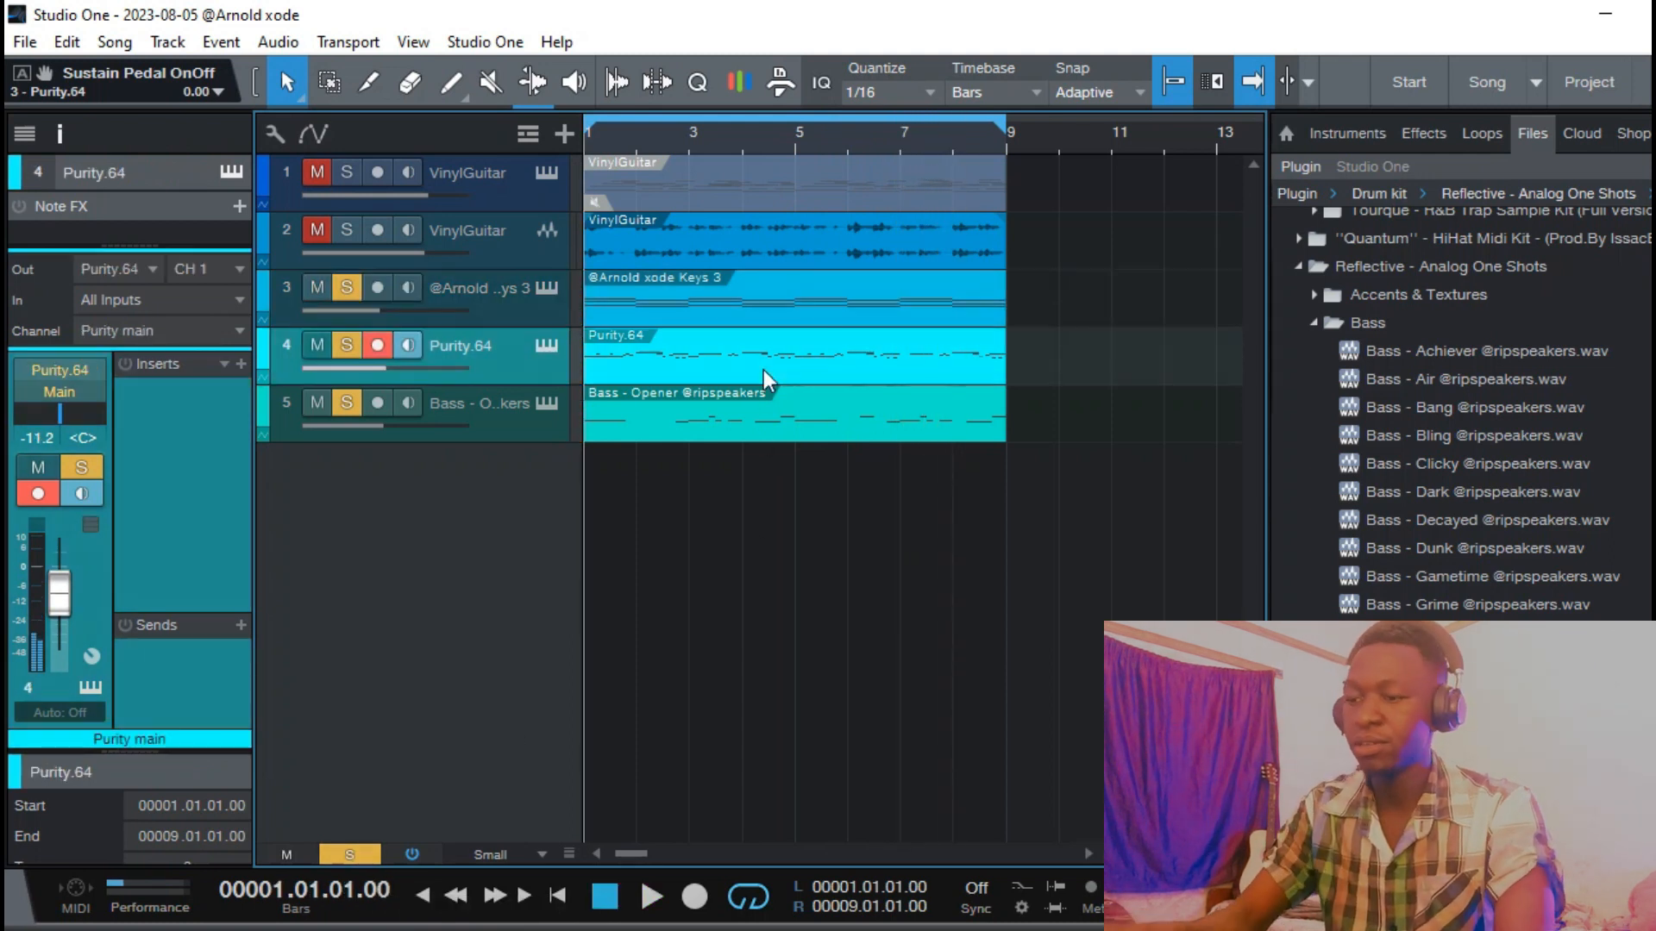
{"action": "key", "text": "ctrl+b"}
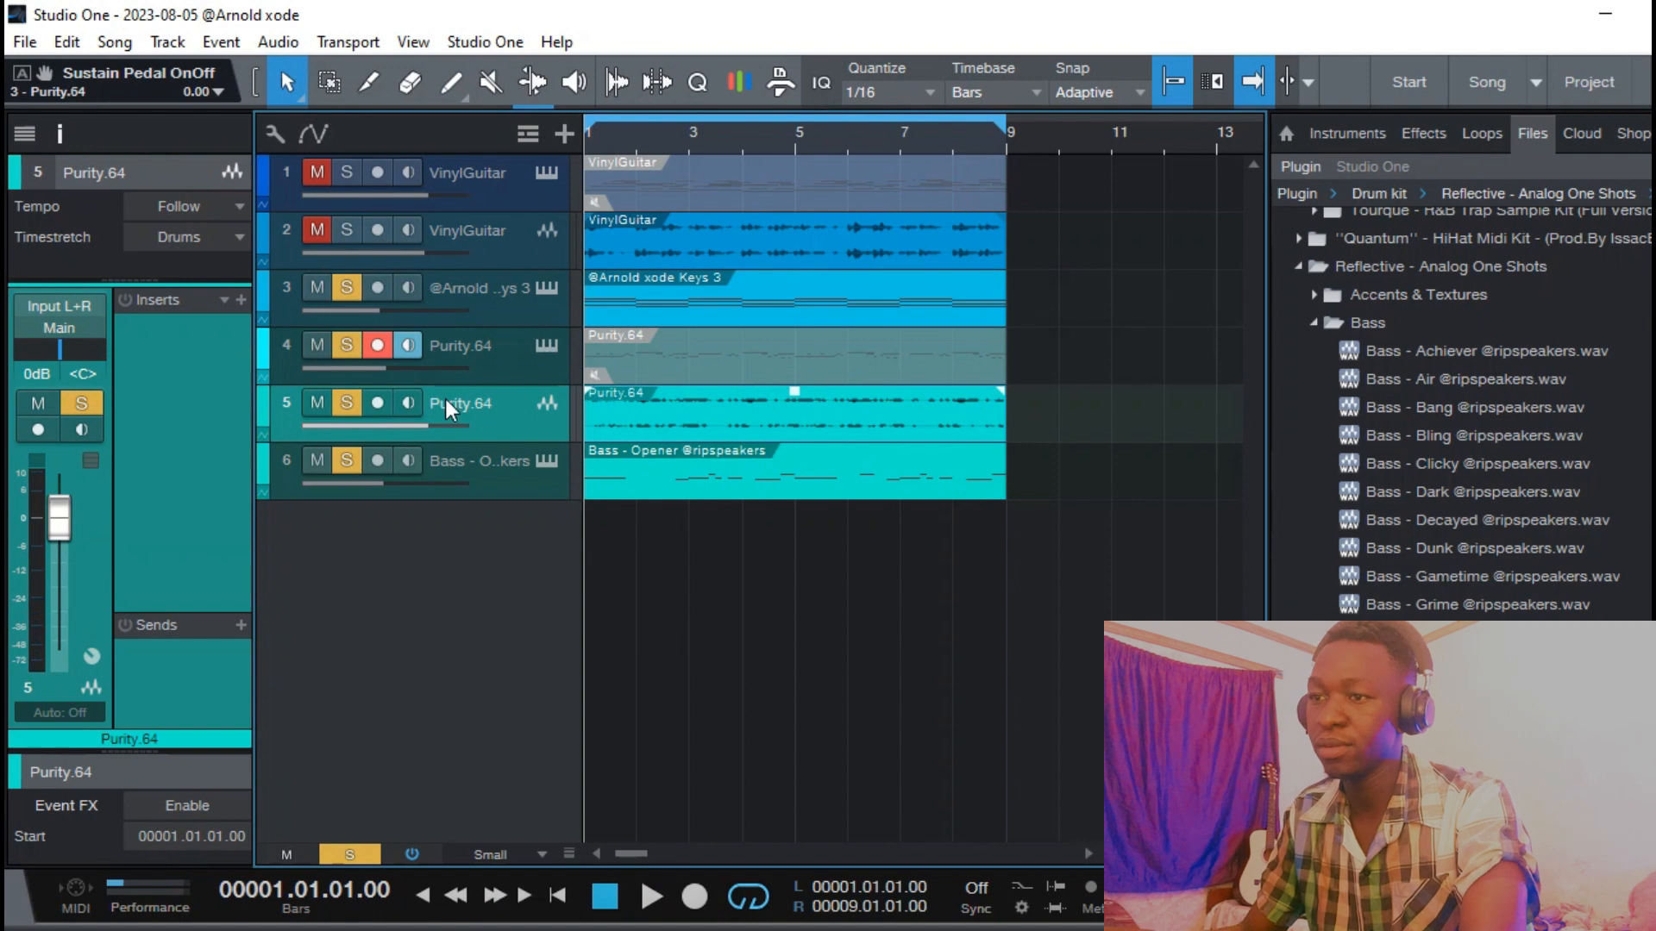
{"action": "left_click", "coordinate": [241, 299]}
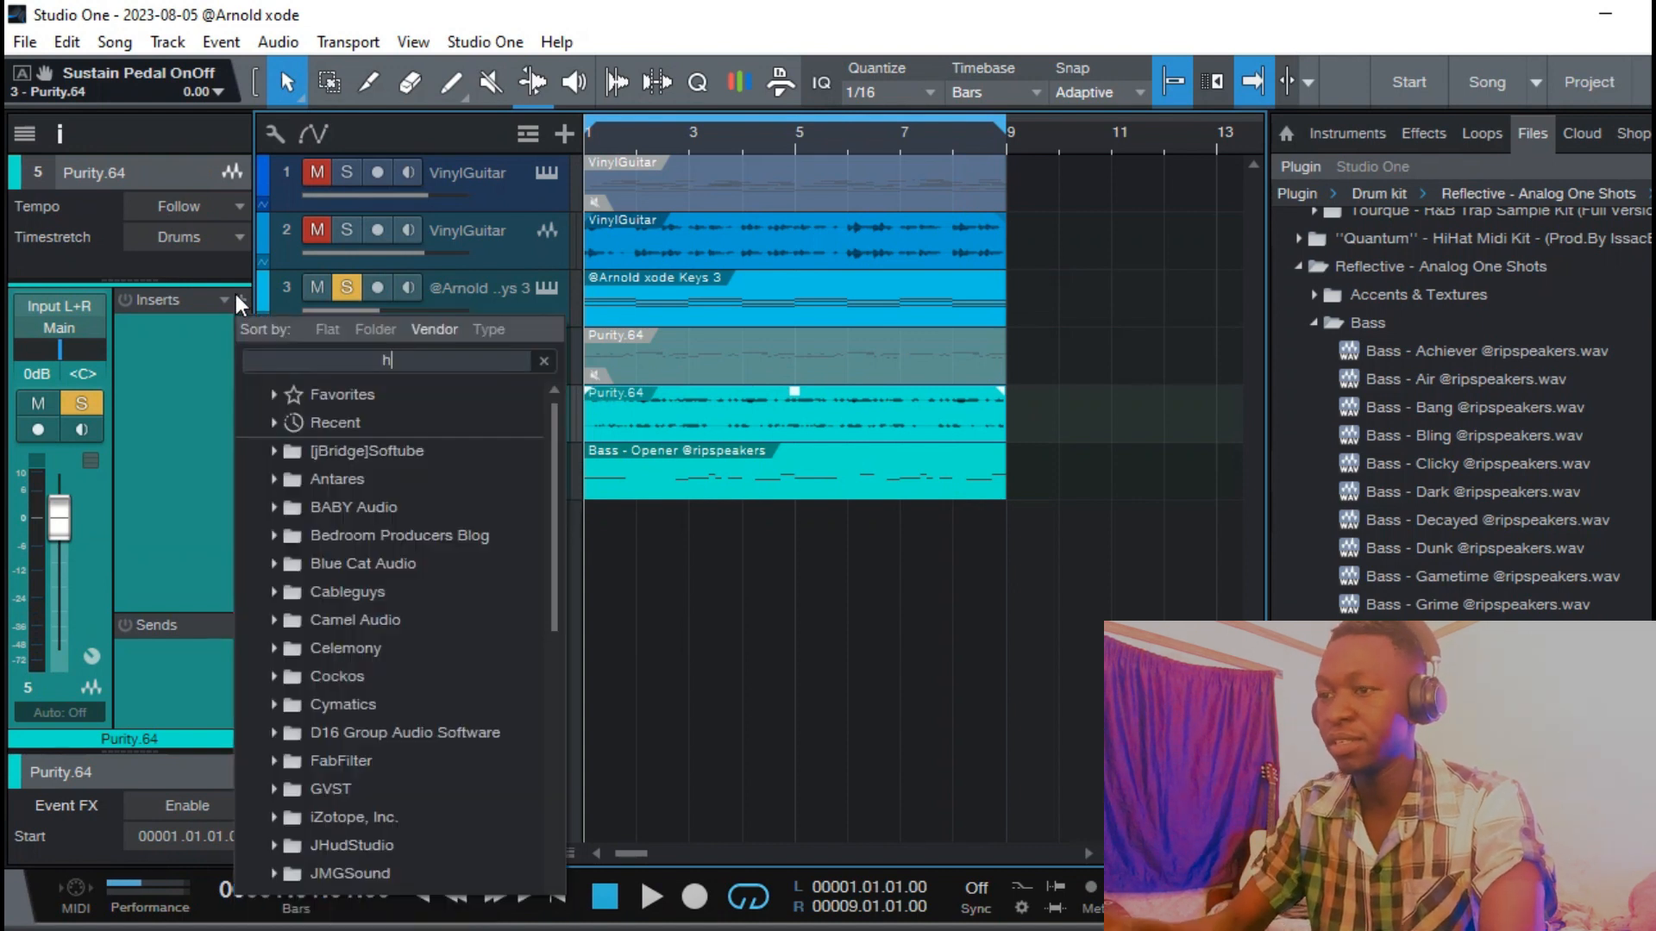
{"action": "type", "text": "hal"}
{"action": "left_click", "coordinate": [321, 449]}
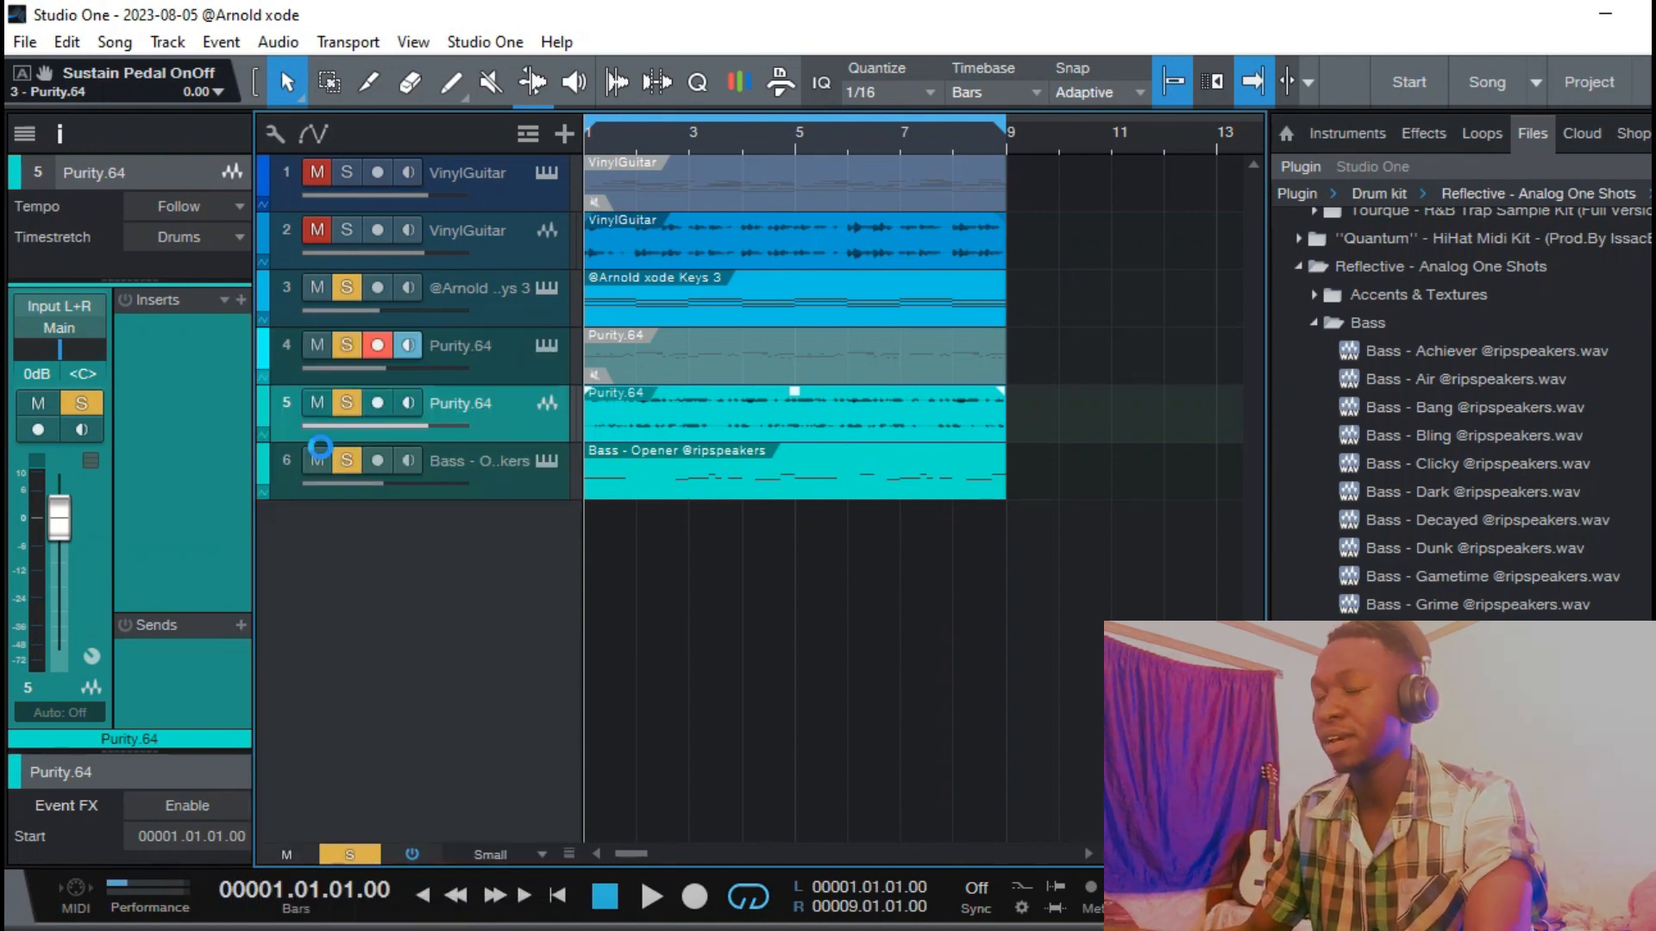
{"action": "key", "text": "space"}
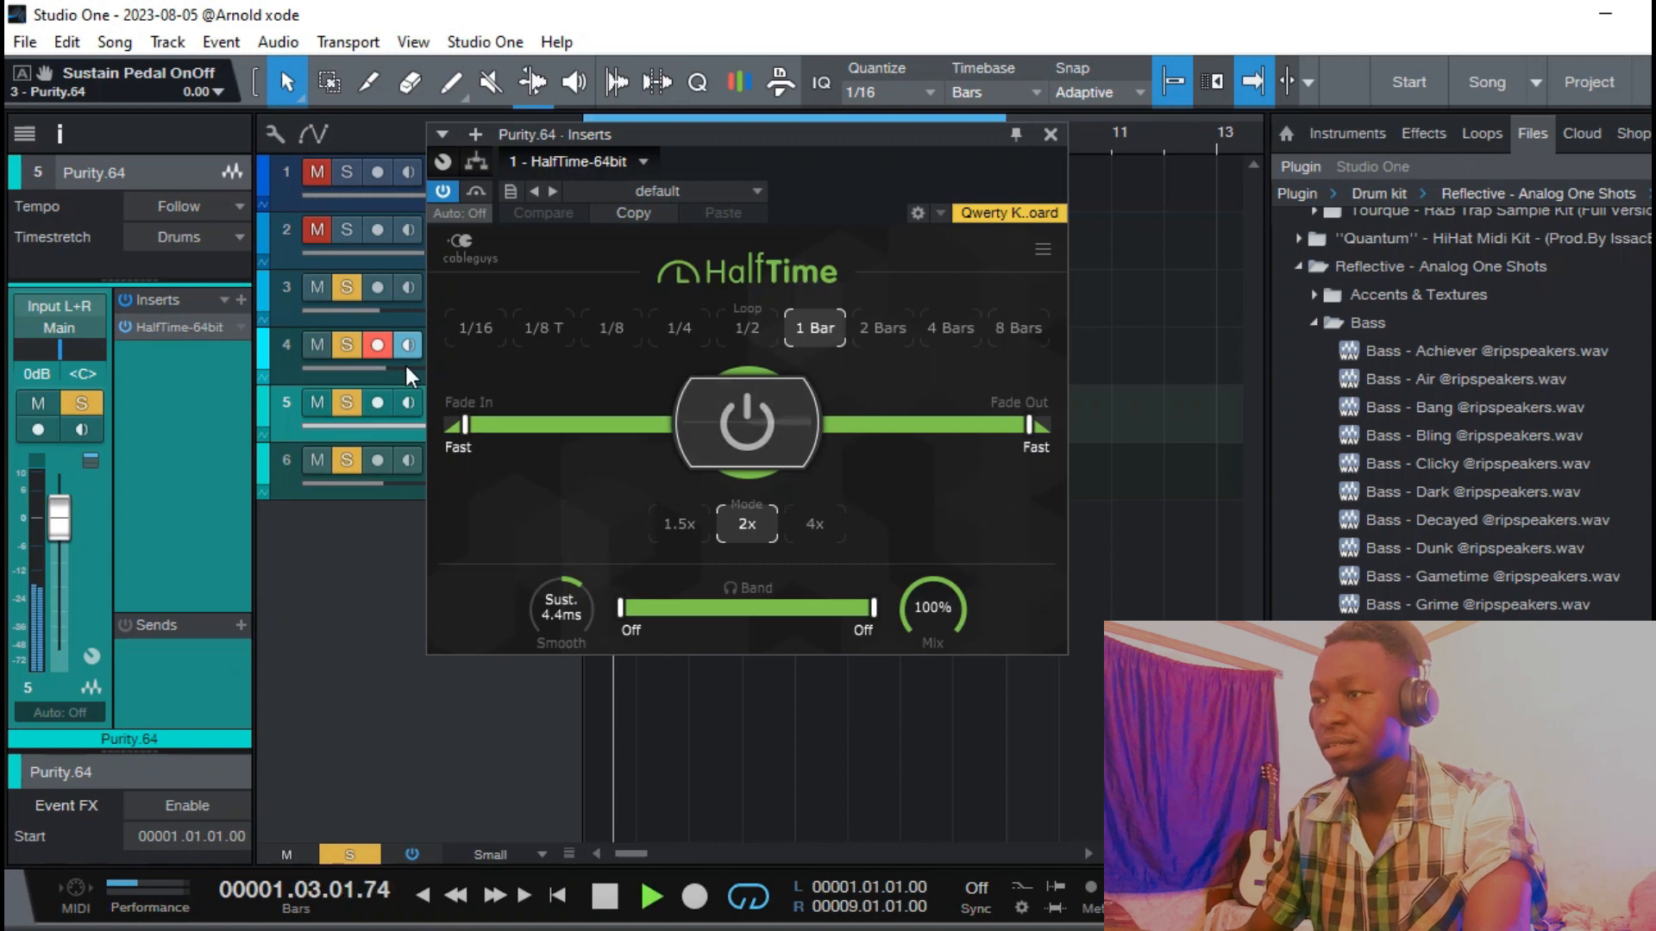
{"action": "left_click", "coordinate": [1052, 135]}
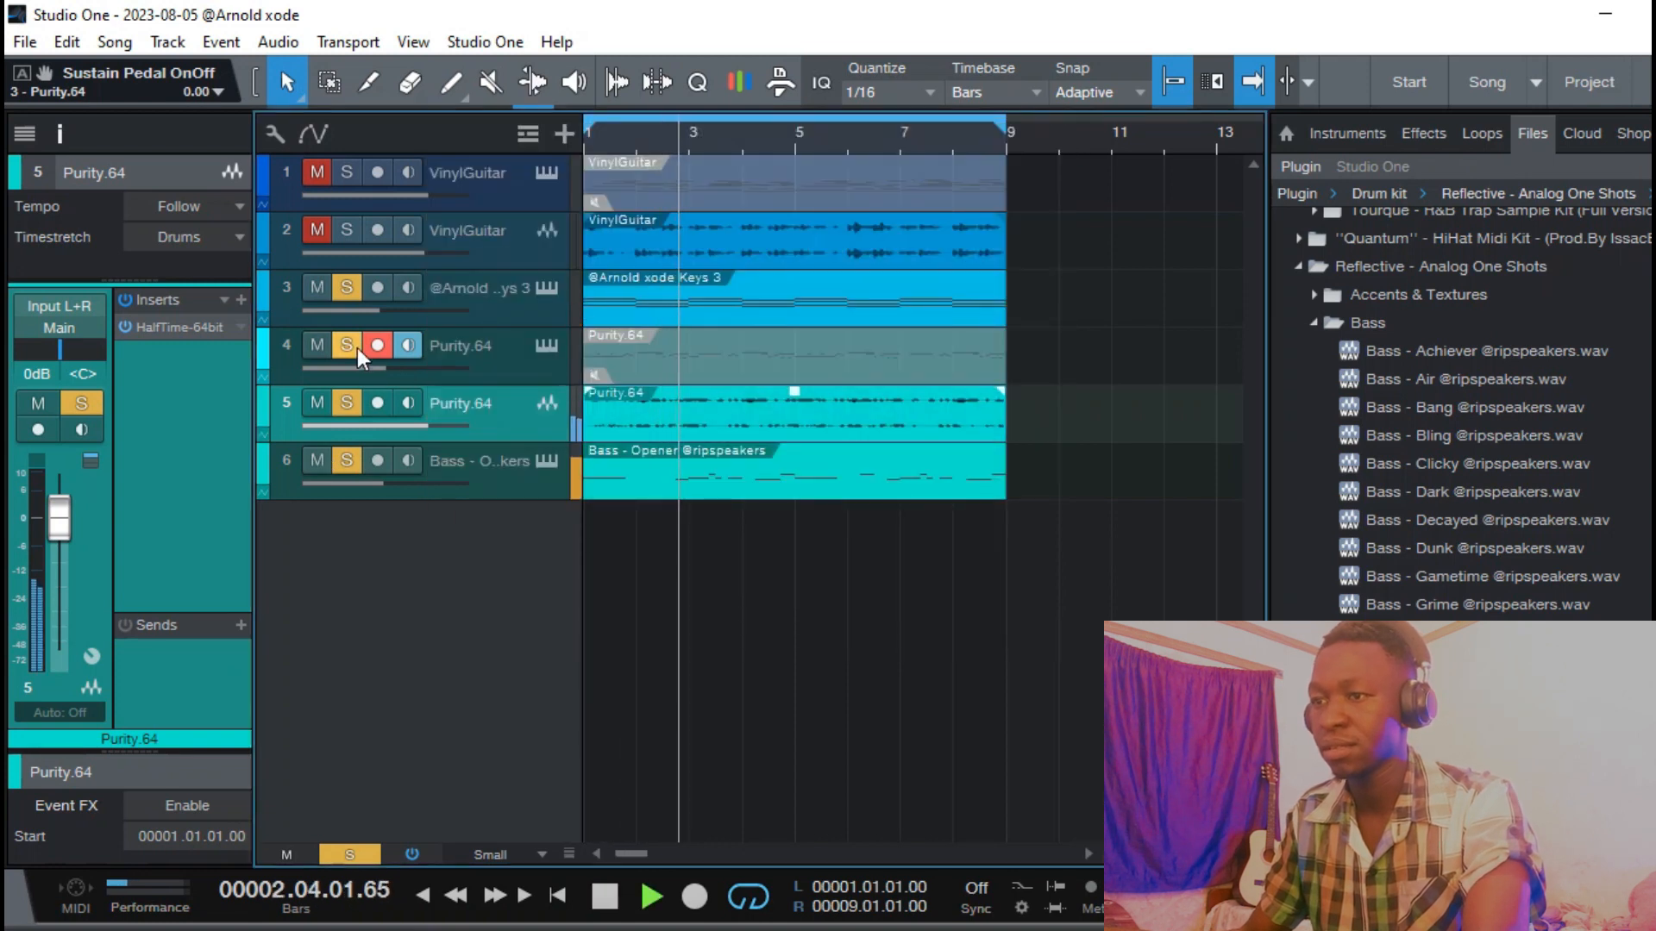
With the keys out of solo, add Pro EQ with a 36 dB/Oct low cut and PanCake2 to the Purity.64 audio track.
{"action": "left_click", "coordinate": [347, 288]}
{"action": "left_click", "coordinate": [317, 288]}
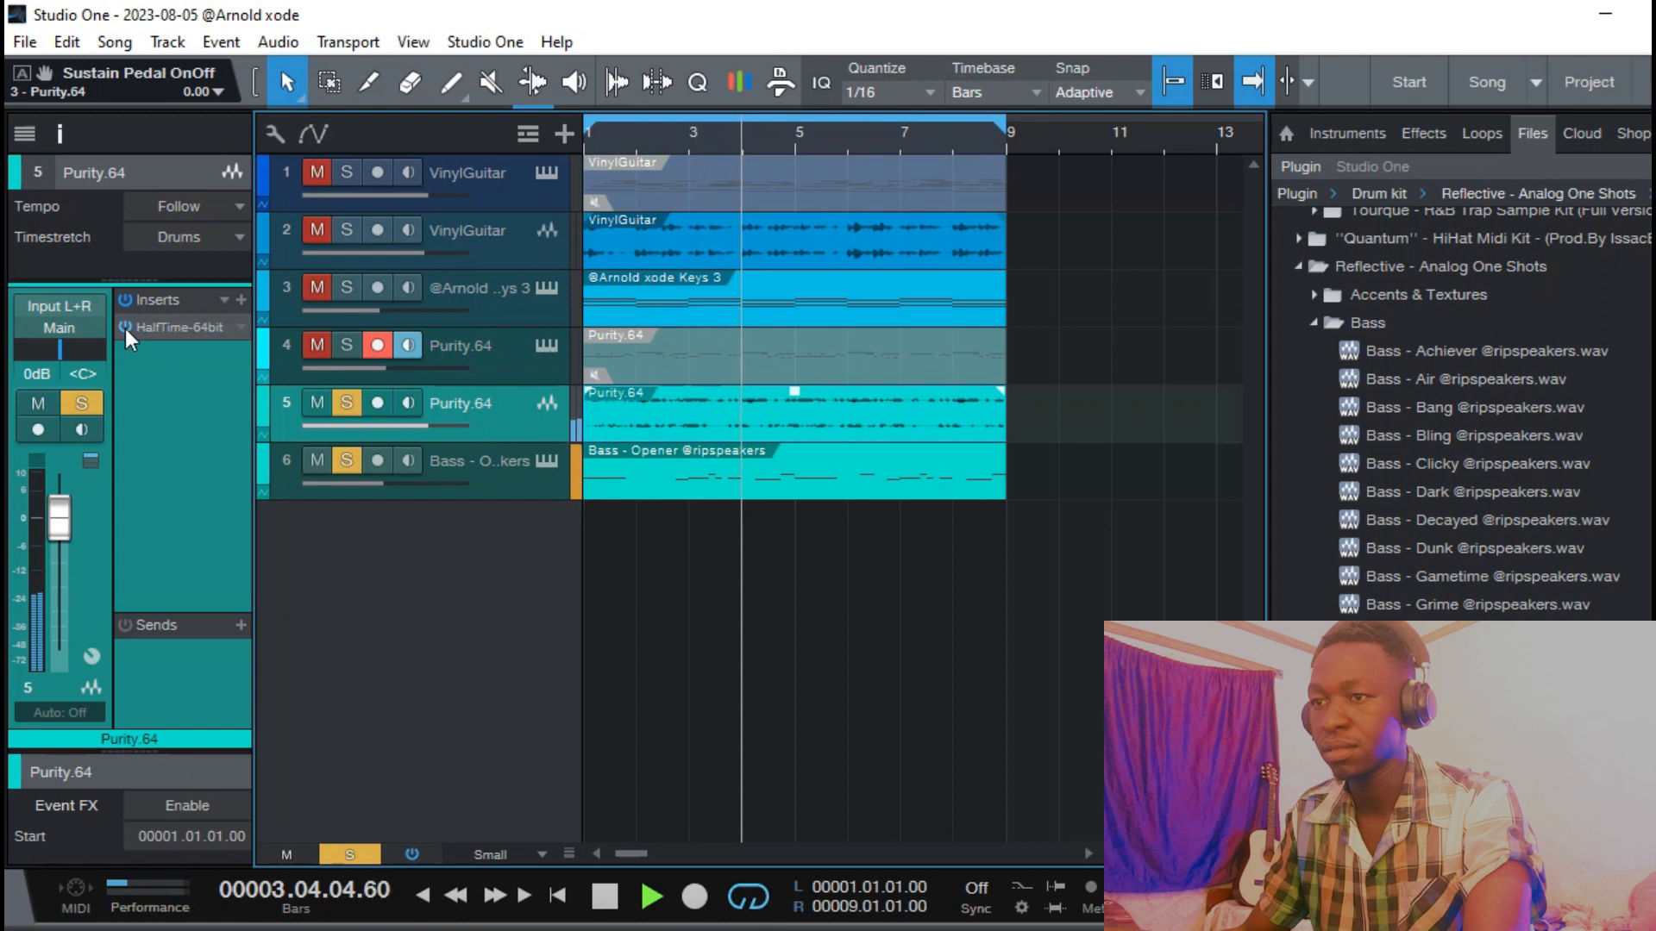
{"action": "left_click", "coordinate": [240, 299]}
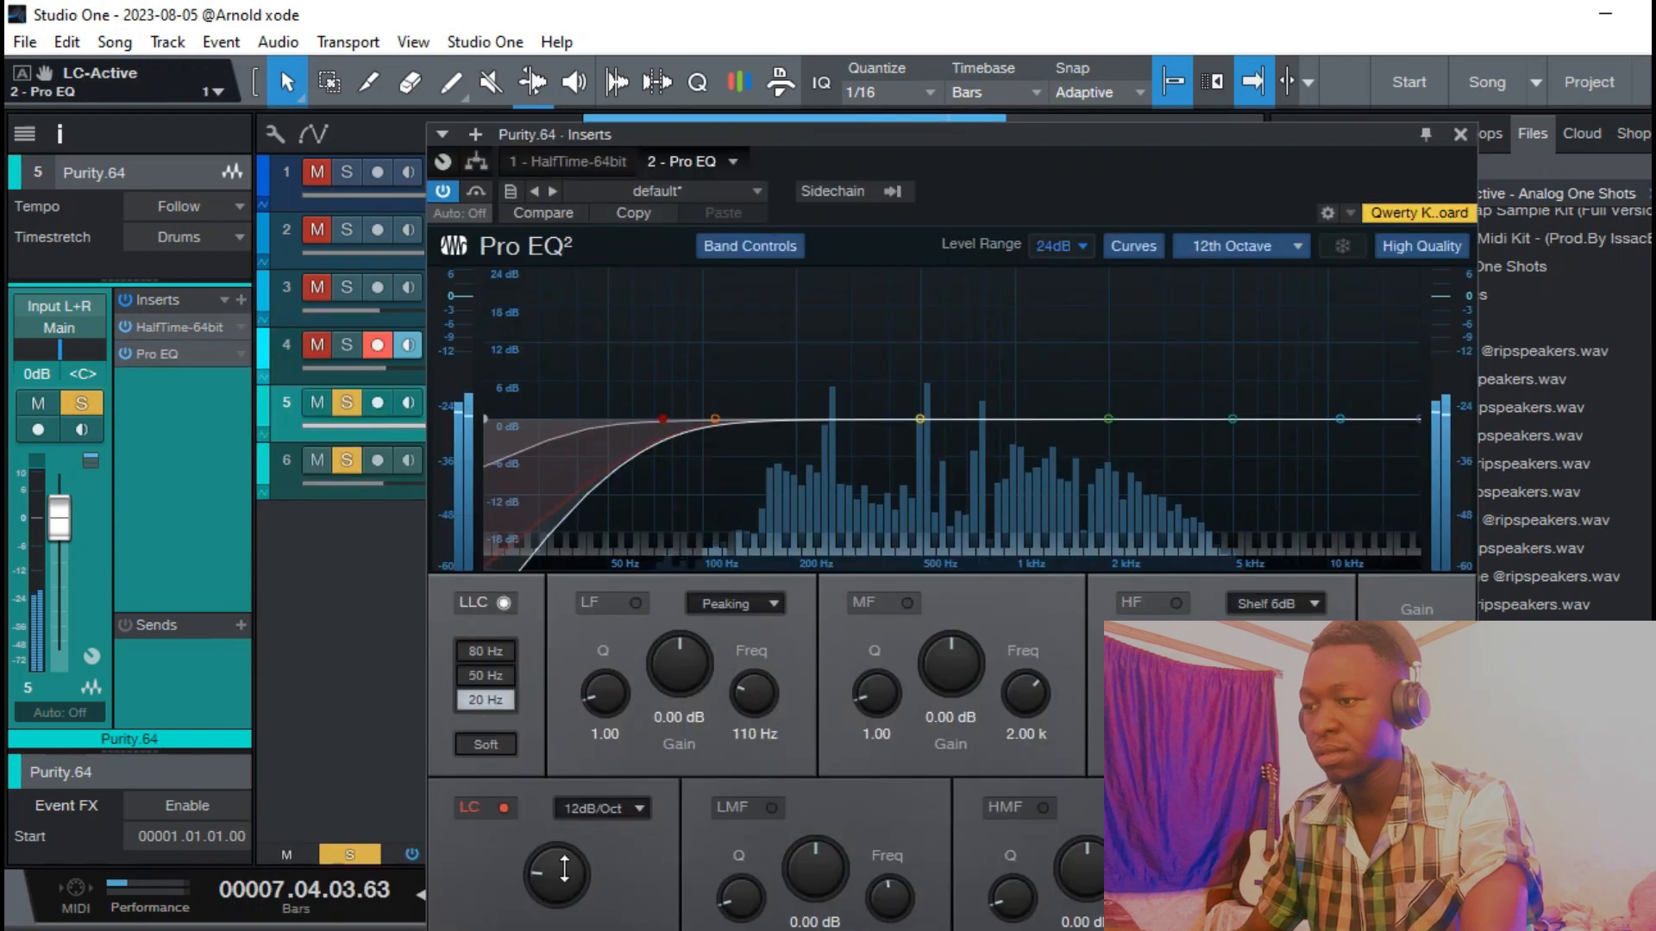
{"action": "left_click_drag", "start_coordinate": [559, 871], "coordinate": [561, 809]}
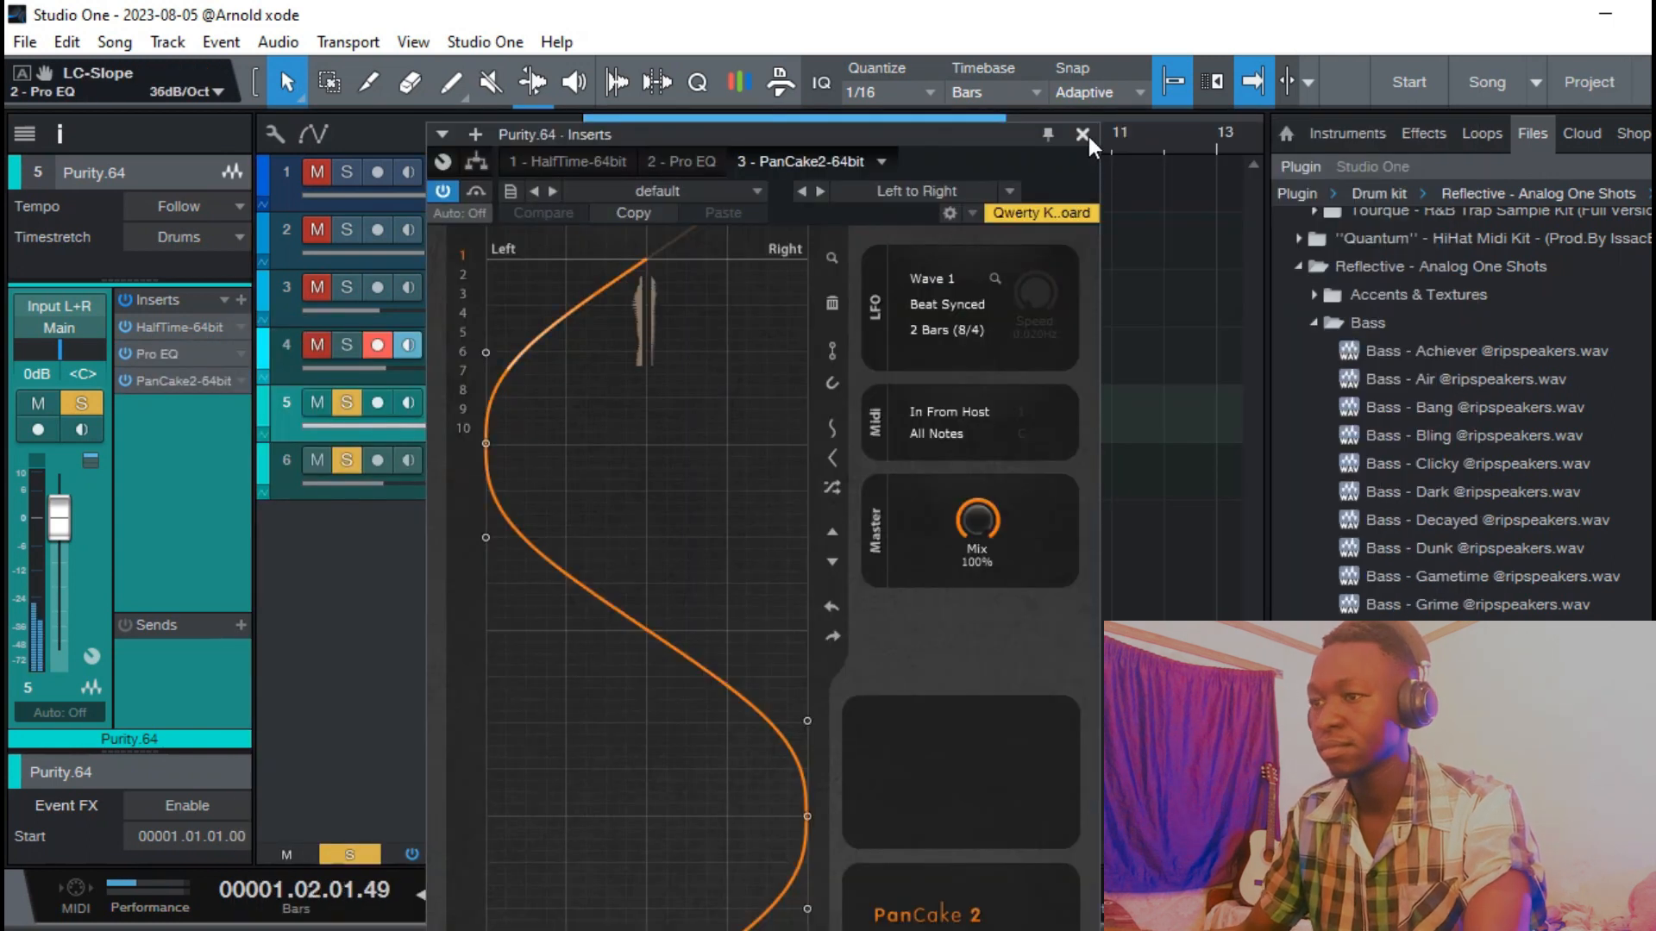
{"action": "left_click", "coordinate": [1082, 135]}
Unmute the original Purity.64 part, solo its instrument track, and lower its volume to -20.0 dB during playback.
{"action": "left_click", "coordinate": [801, 362]}
{"action": "key", "text": "space"}
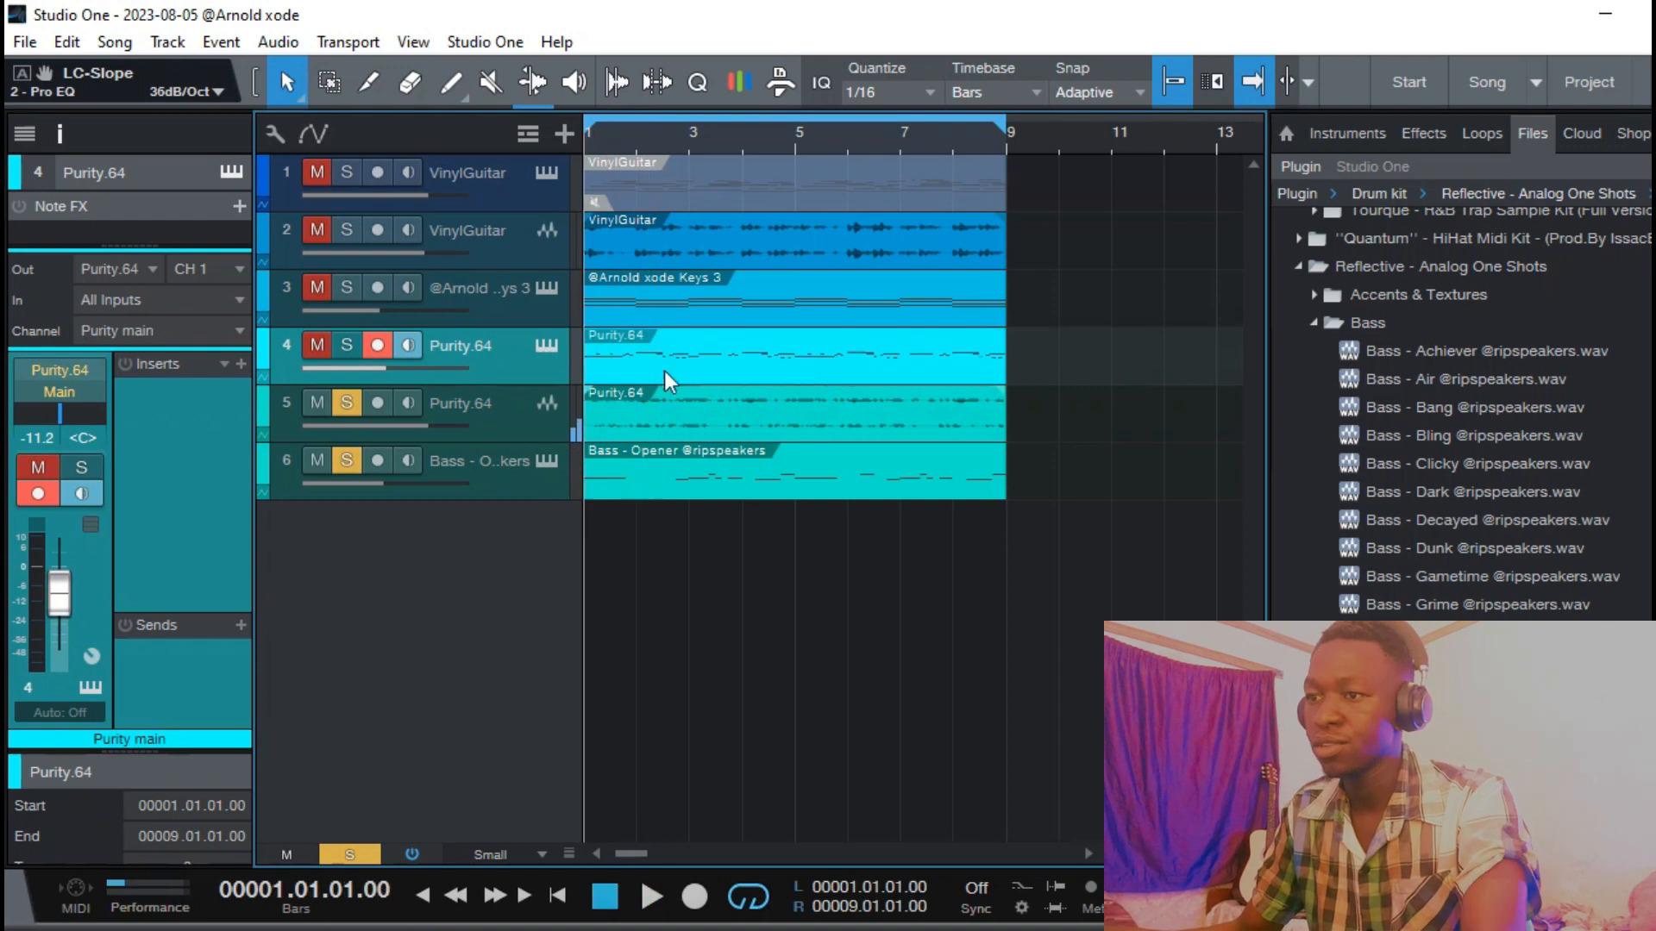
{"action": "left_click", "coordinate": [348, 346]}
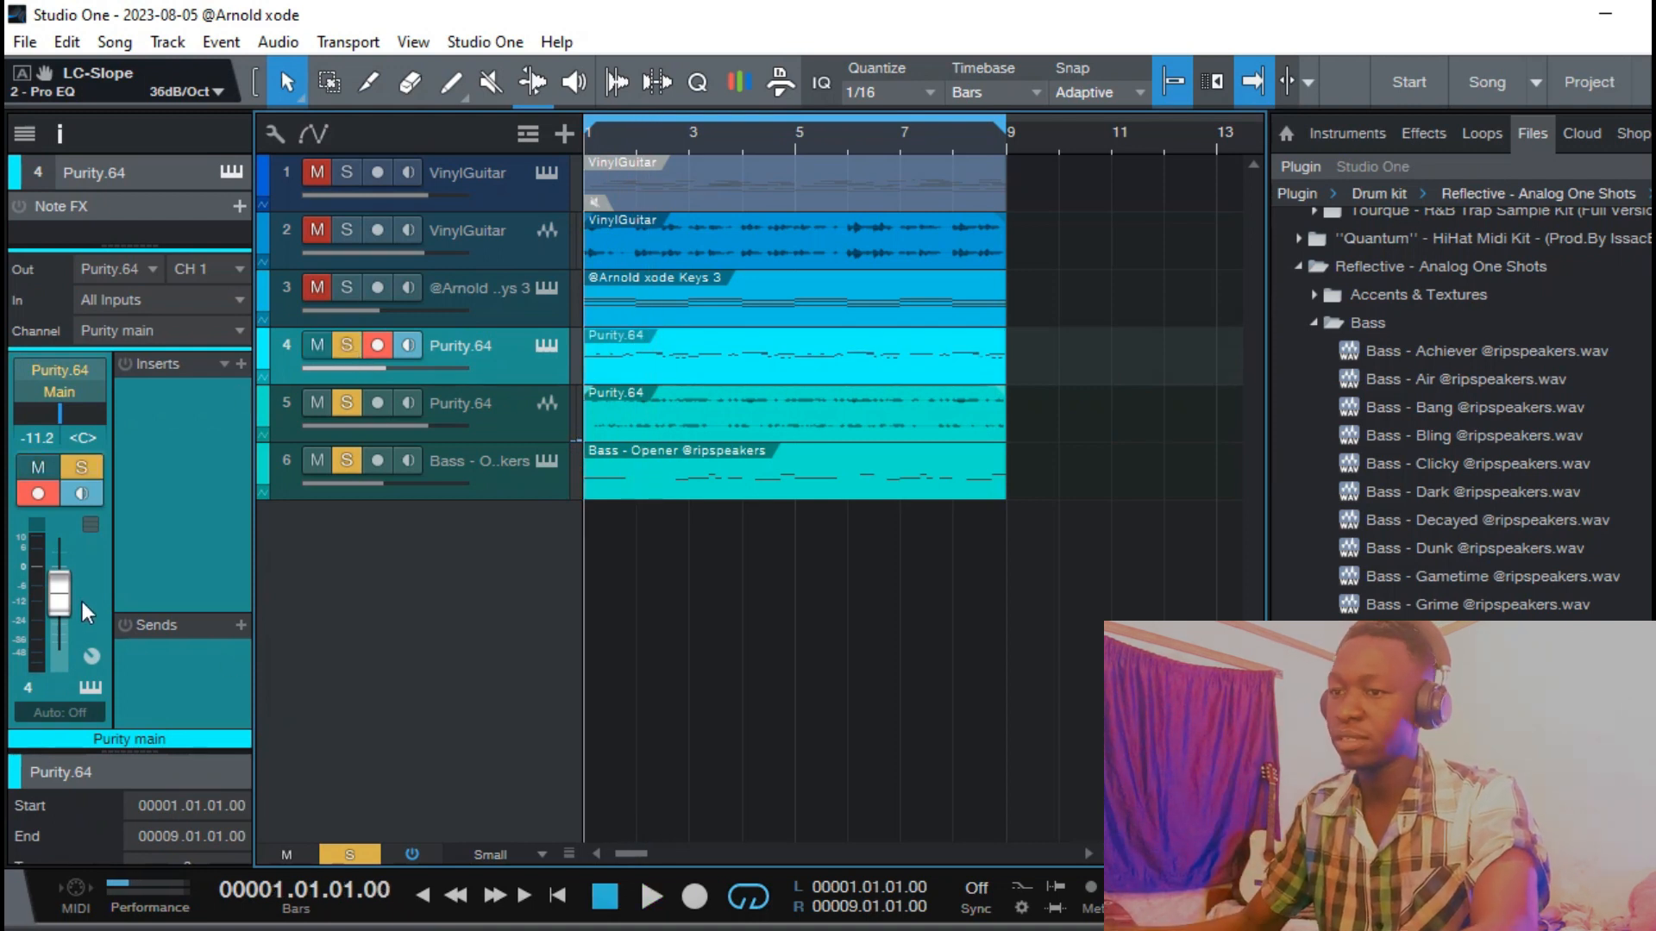
{"action": "scroll", "coordinate": [64, 578], "scroll_direction": "down", "scroll_amount": 5}
{"action": "key", "text": "space"}
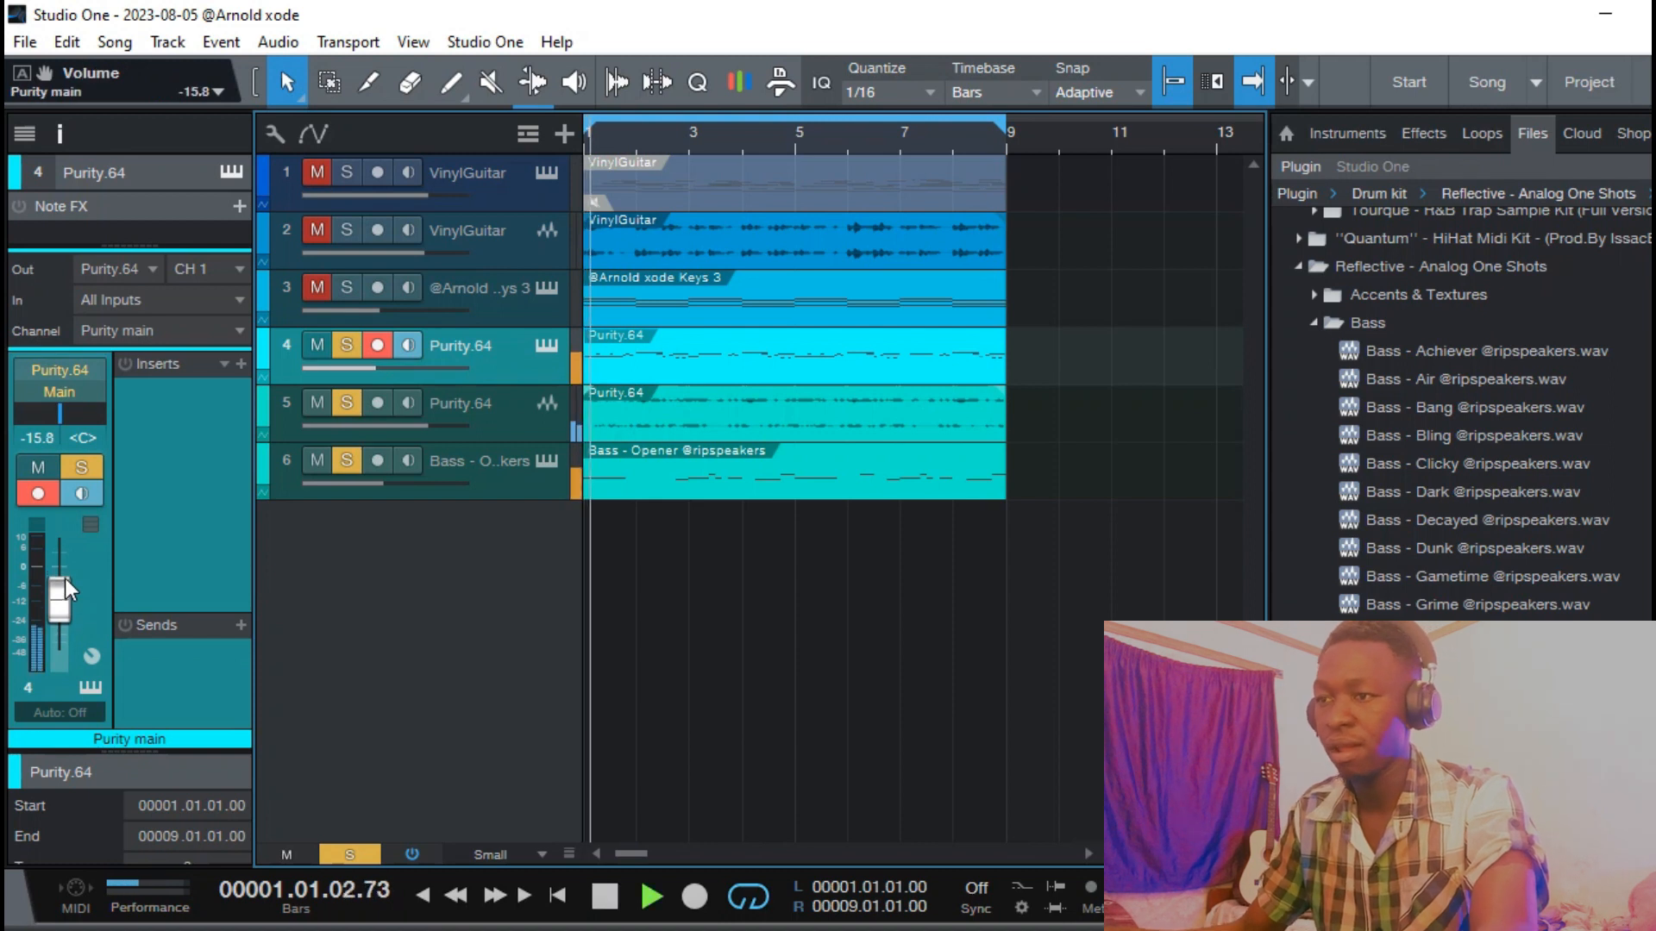
{"action": "scroll", "coordinate": [61, 598], "scroll_direction": "down", "scroll_amount": 5}
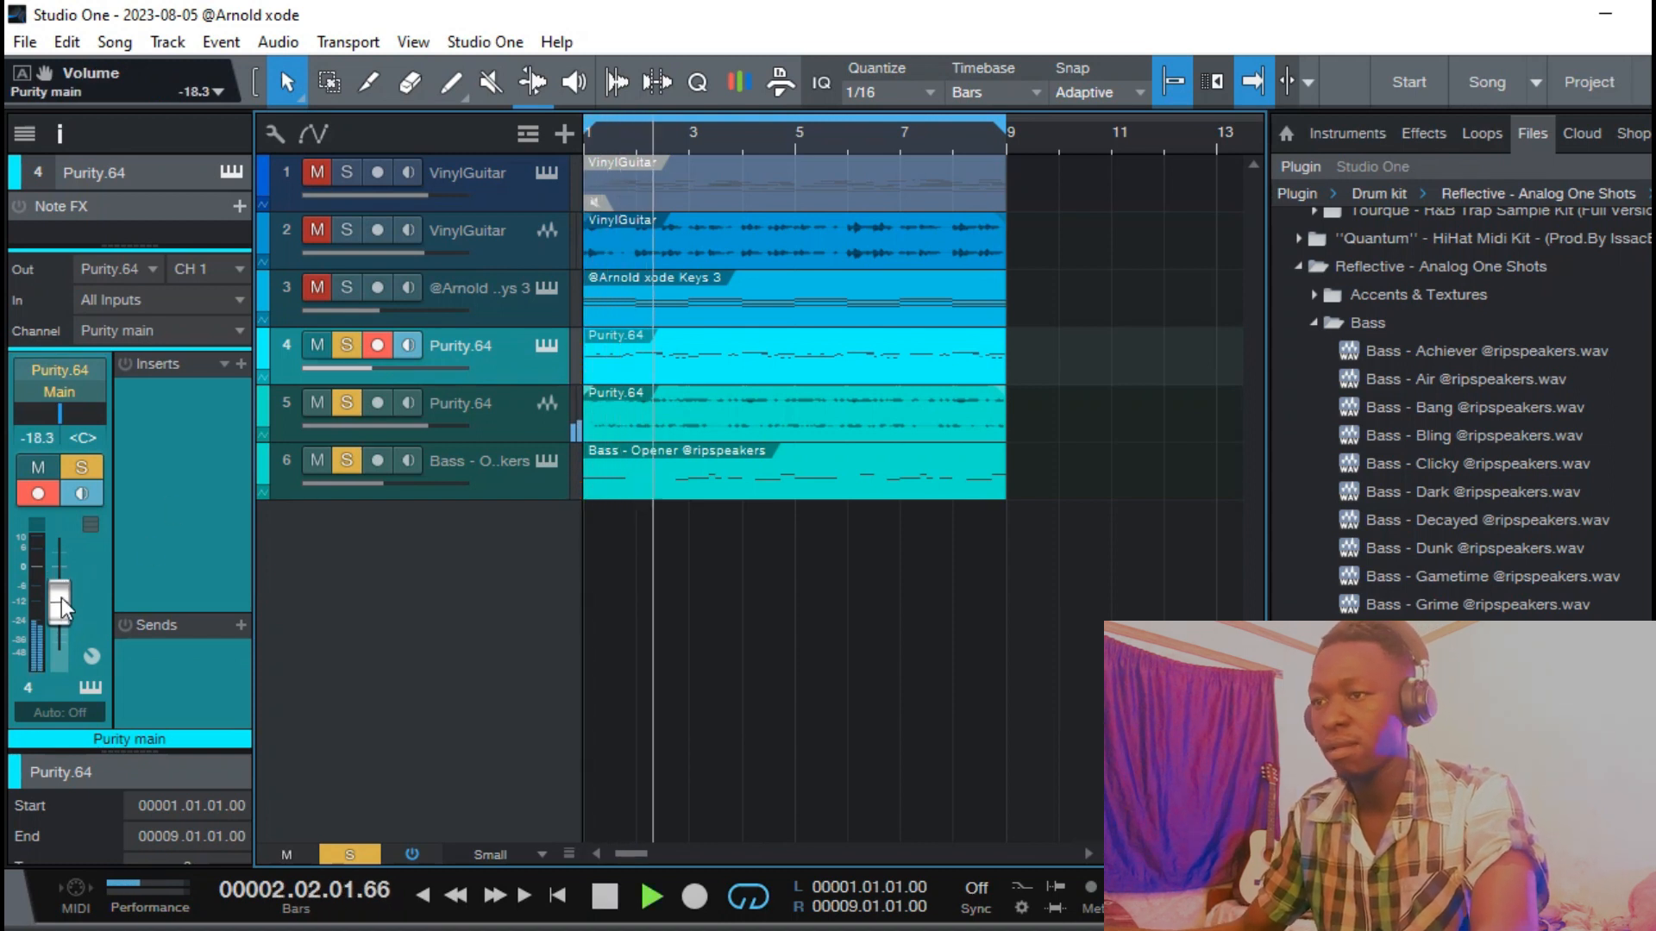
Solo the keys in the mix, clear all solos, and tidy the view with Tiny track heights and a collapsed Bass folder.
{"action": "left_click", "coordinate": [345, 287]}
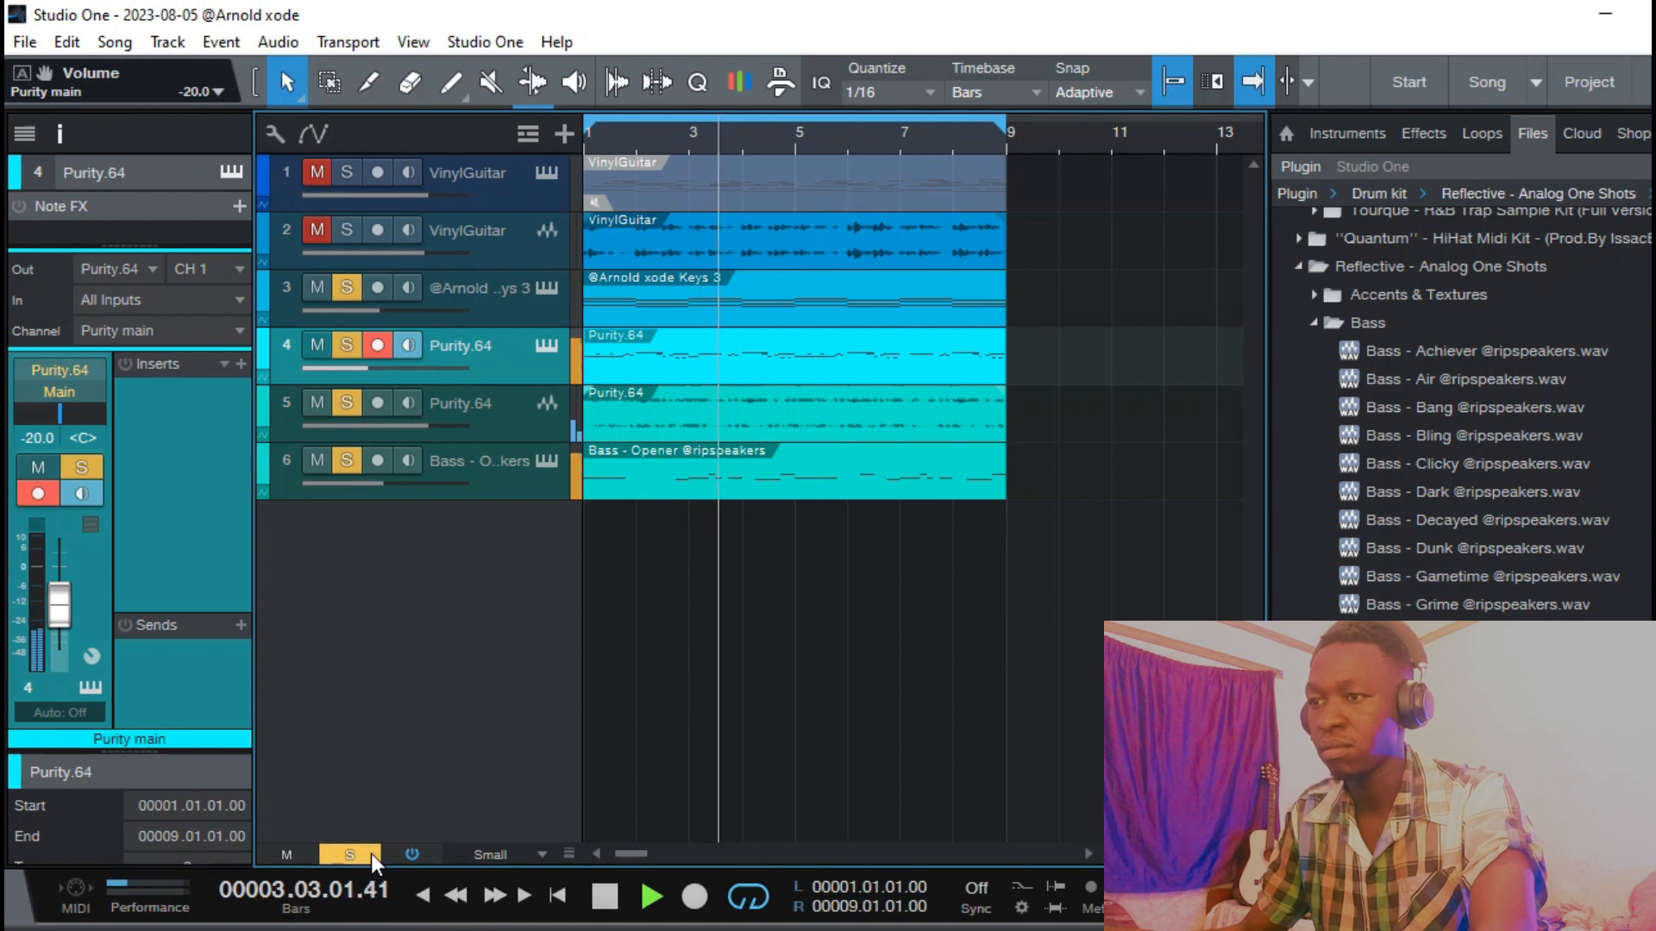
{"action": "left_click", "coordinate": [452, 288]}
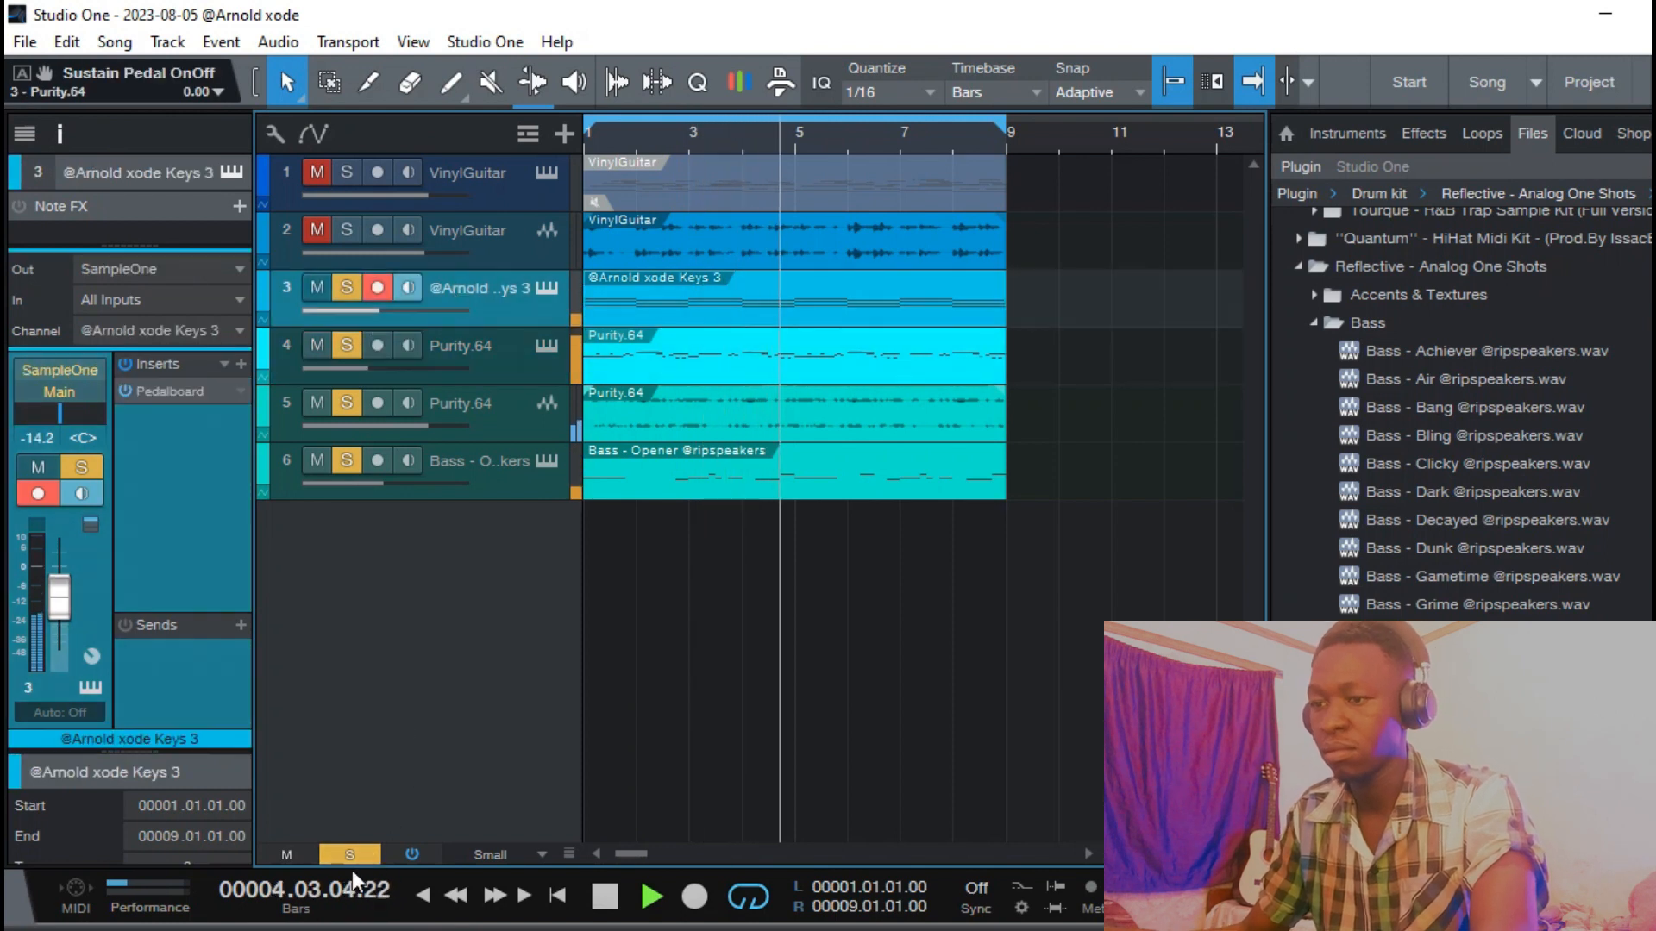
{"action": "left_click", "coordinate": [331, 854]}
{"action": "left_click_drag", "start_coordinate": [565, 854], "coordinate": [566, 814]}
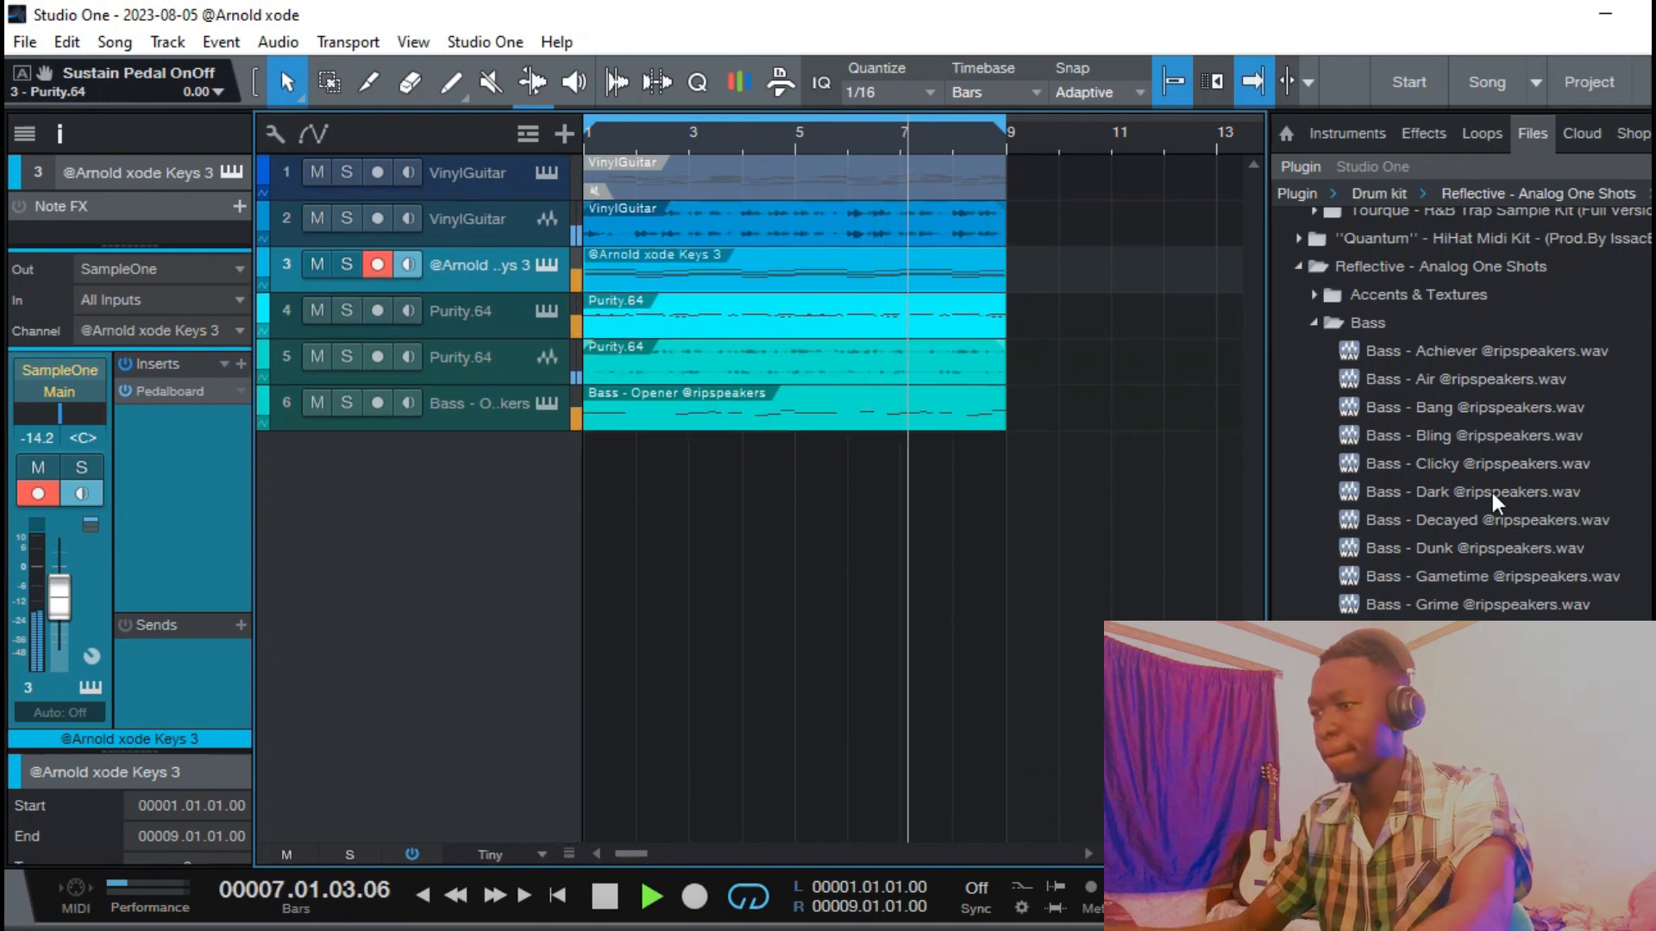
{"action": "double_click", "coordinate": [1342, 328]}
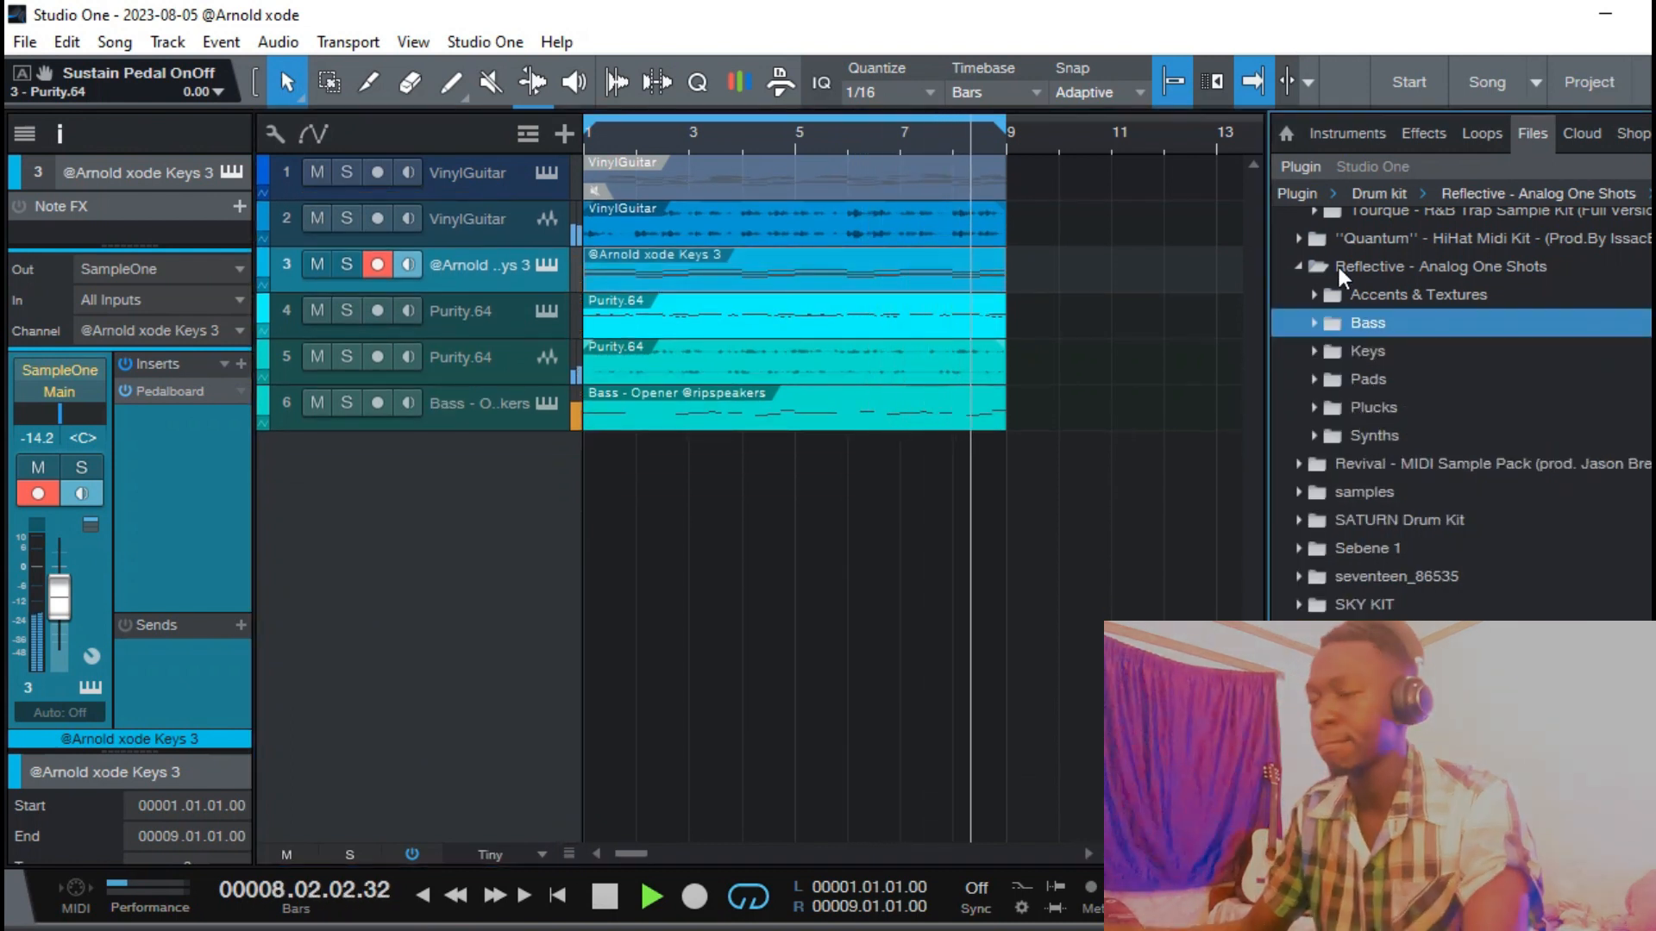
{"action": "key", "text": "space"}
Insert Kickstart-64bit on the Bass - Opener track and audition the bass with the effect.
{"action": "left_click", "coordinate": [484, 409]}
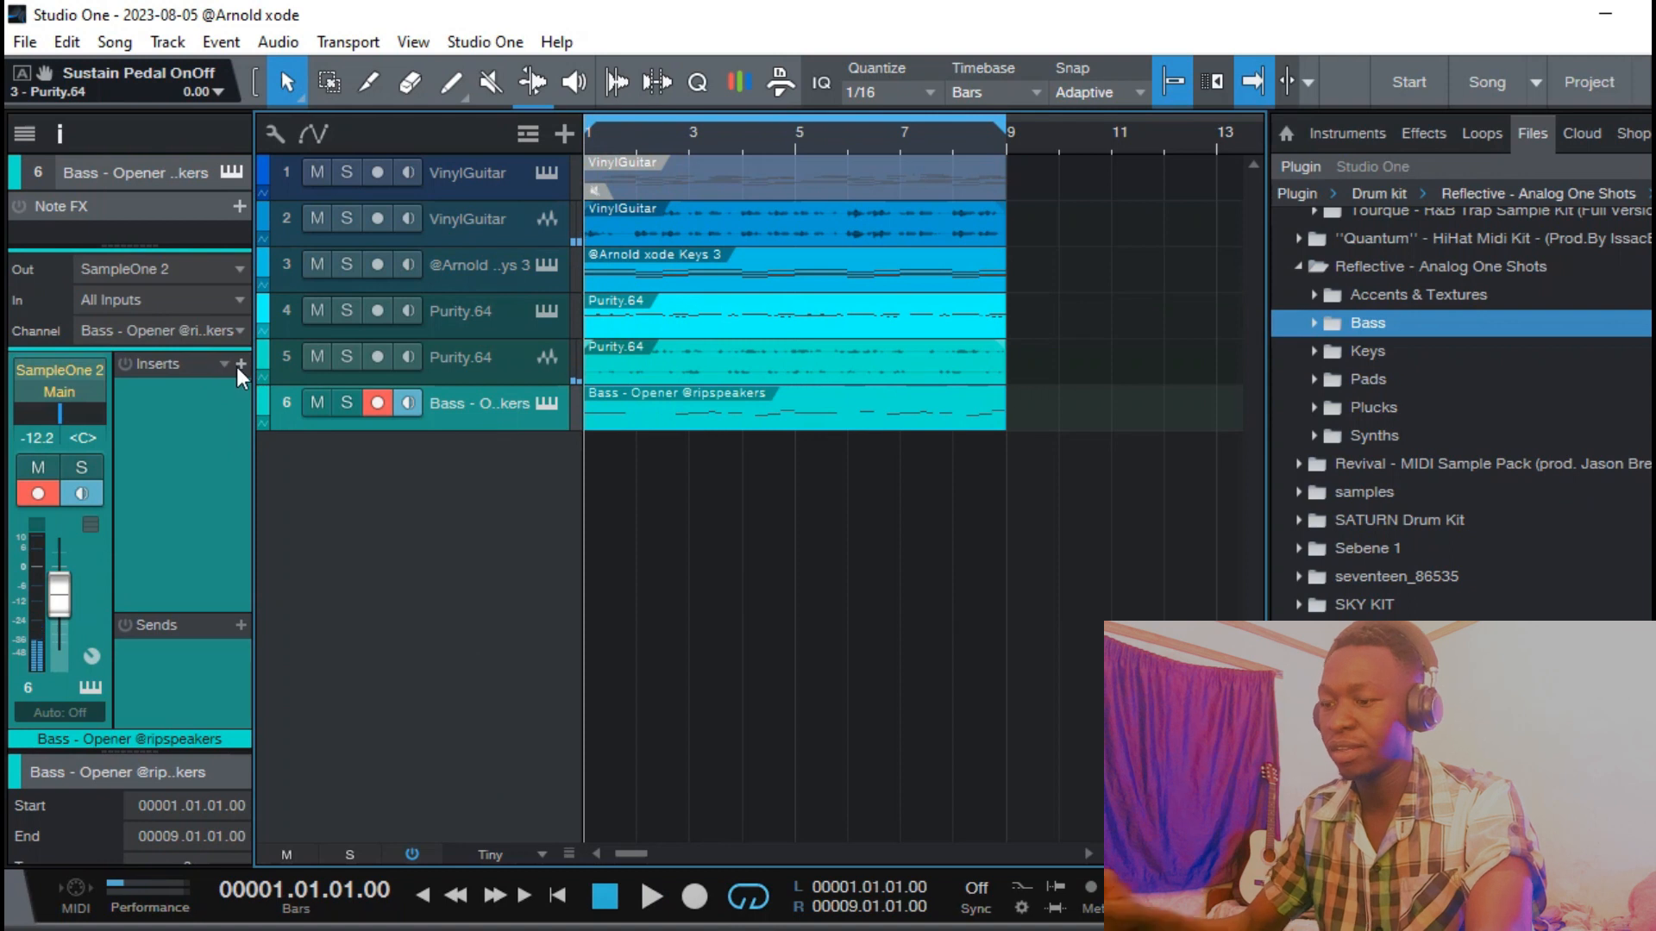
{"action": "left_click", "coordinate": [239, 367]}
{"action": "type", "text": "kick"}
{"action": "key", "text": "Return"}
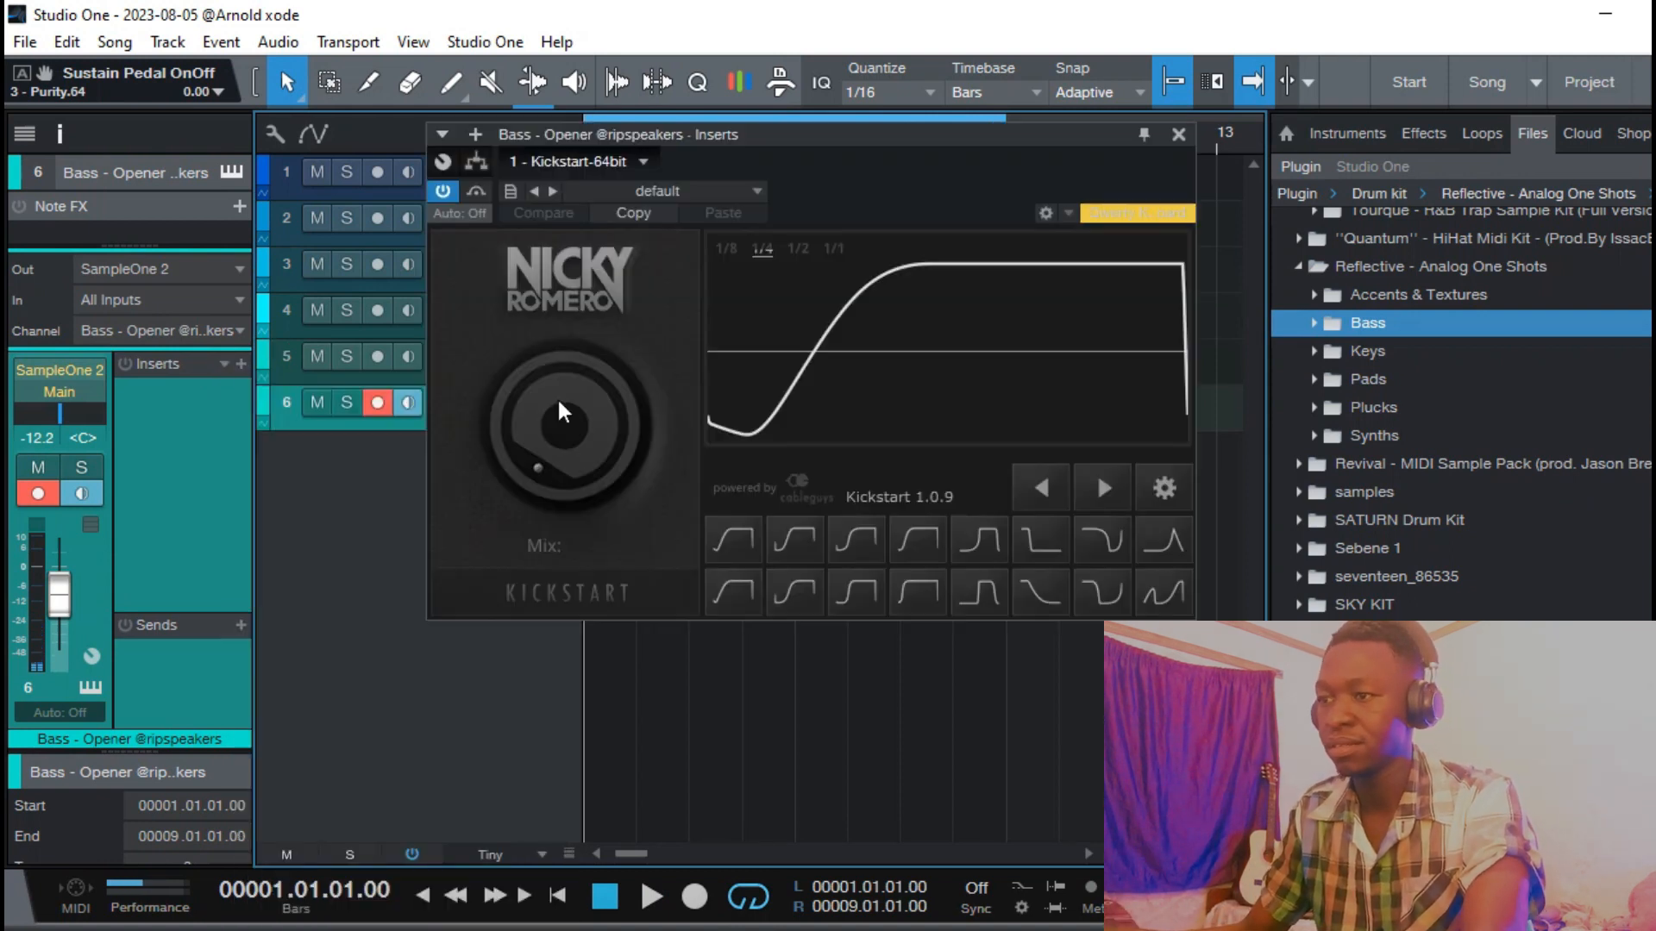
{"action": "key", "text": "space"}
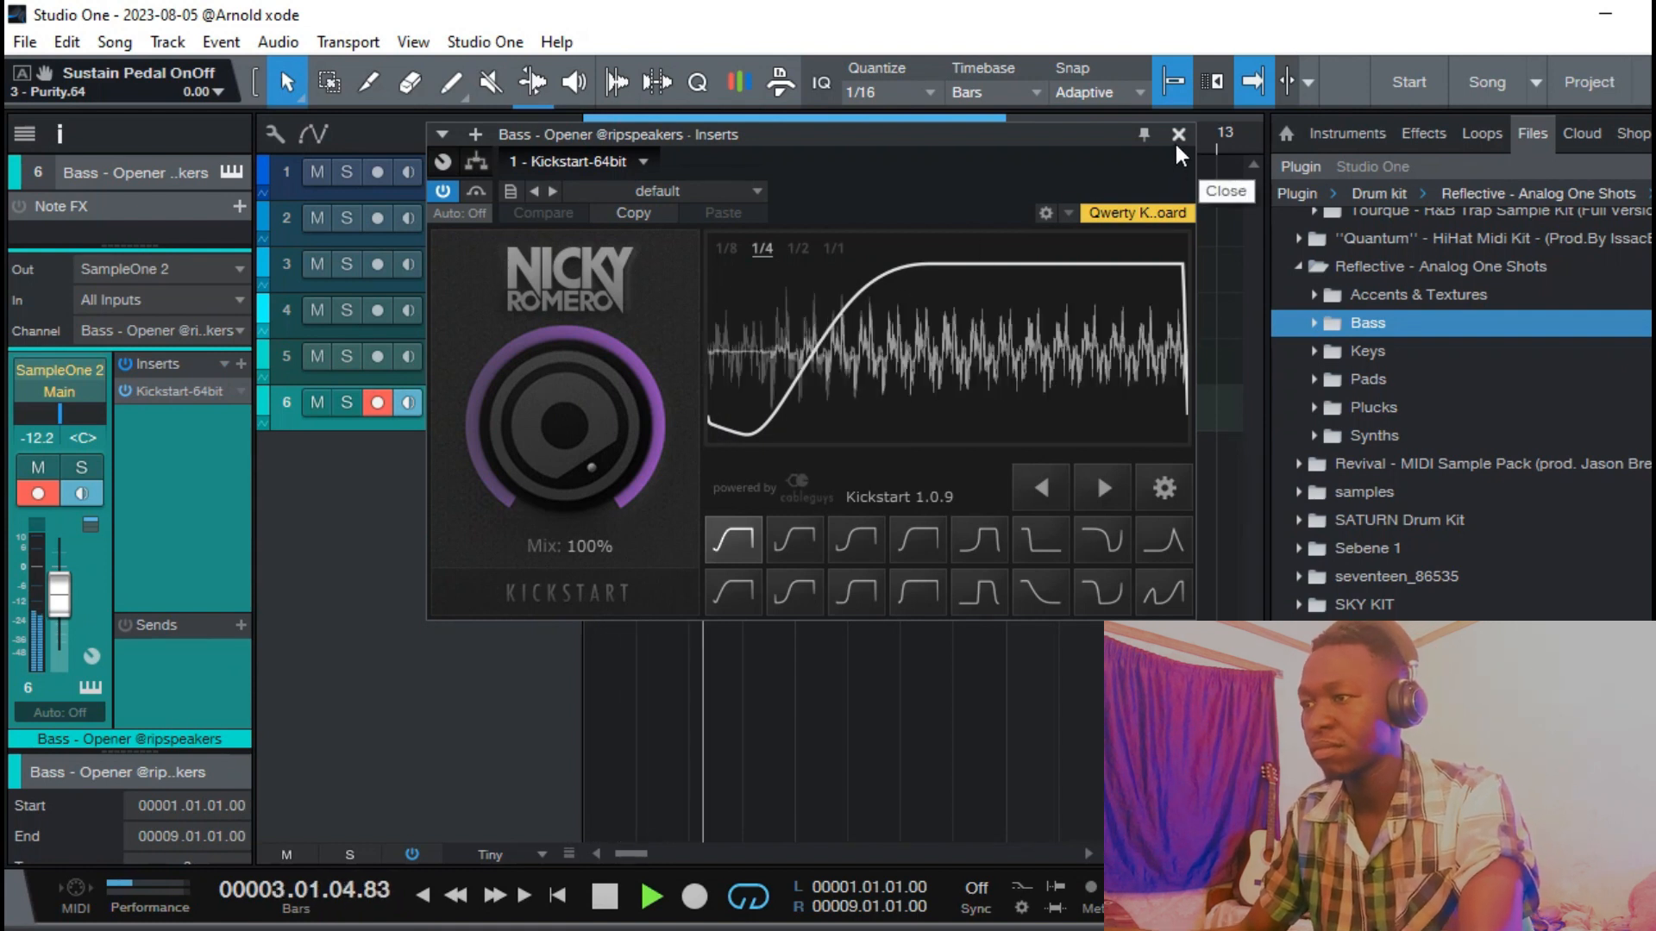
Reduce the Kickstart mix to 51% on the Bass - Opener track and close the effect window.
{"action": "left_click_drag", "start_coordinate": [619, 466], "coordinate": [619, 552]}
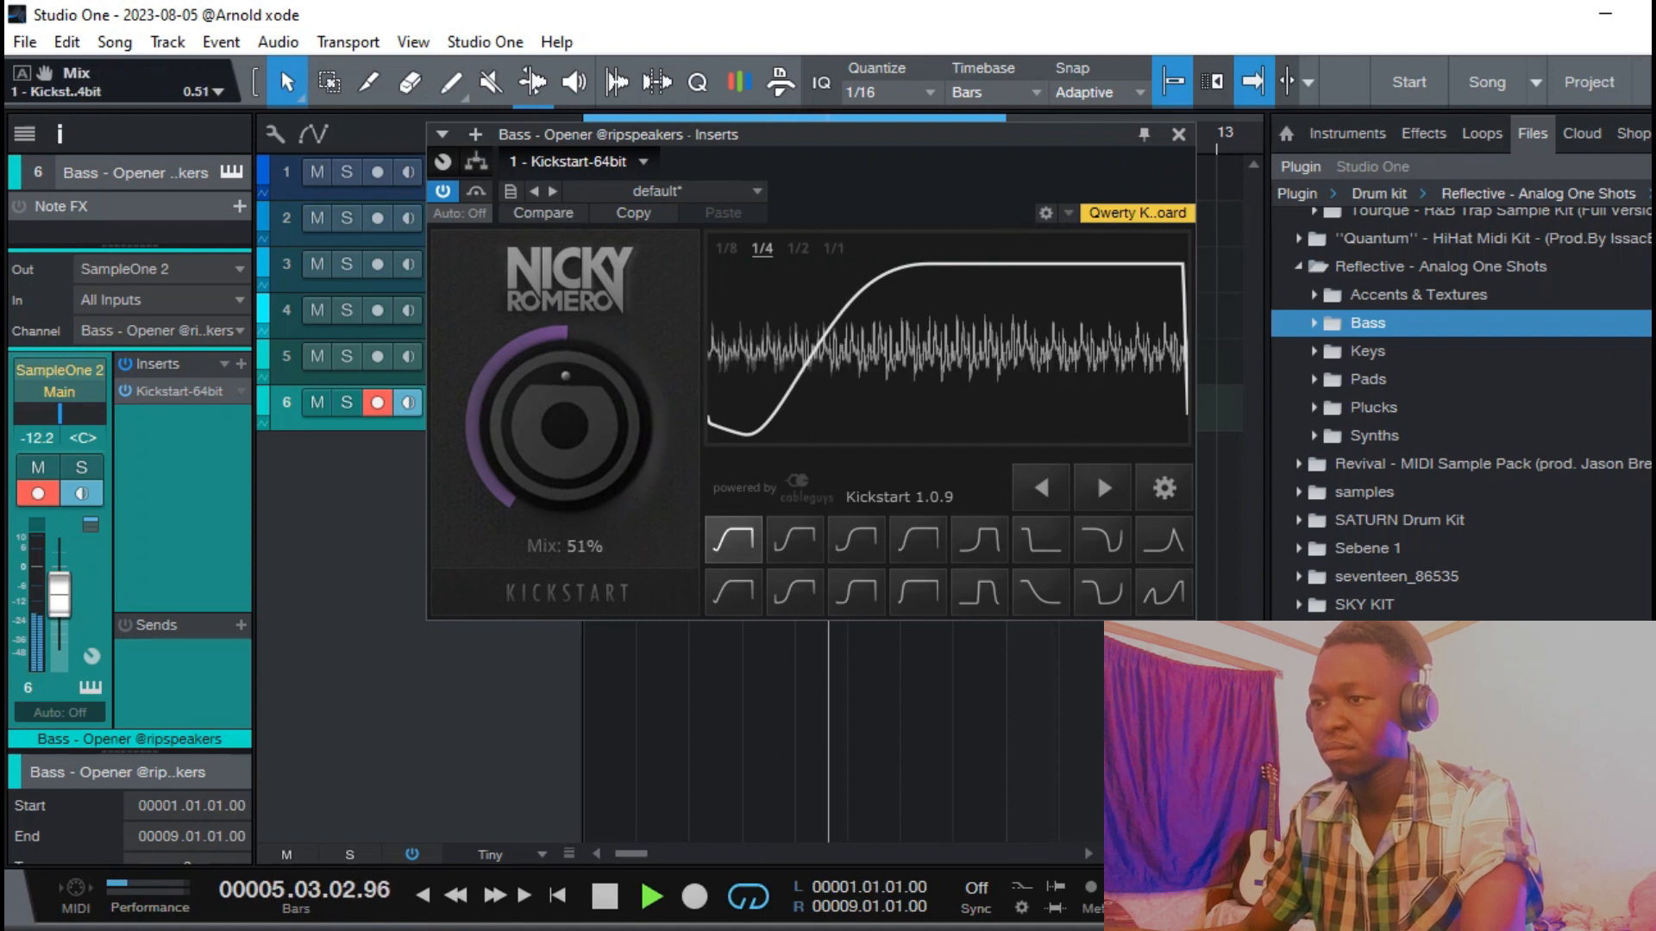
{"action": "left_click", "coordinate": [1179, 134]}
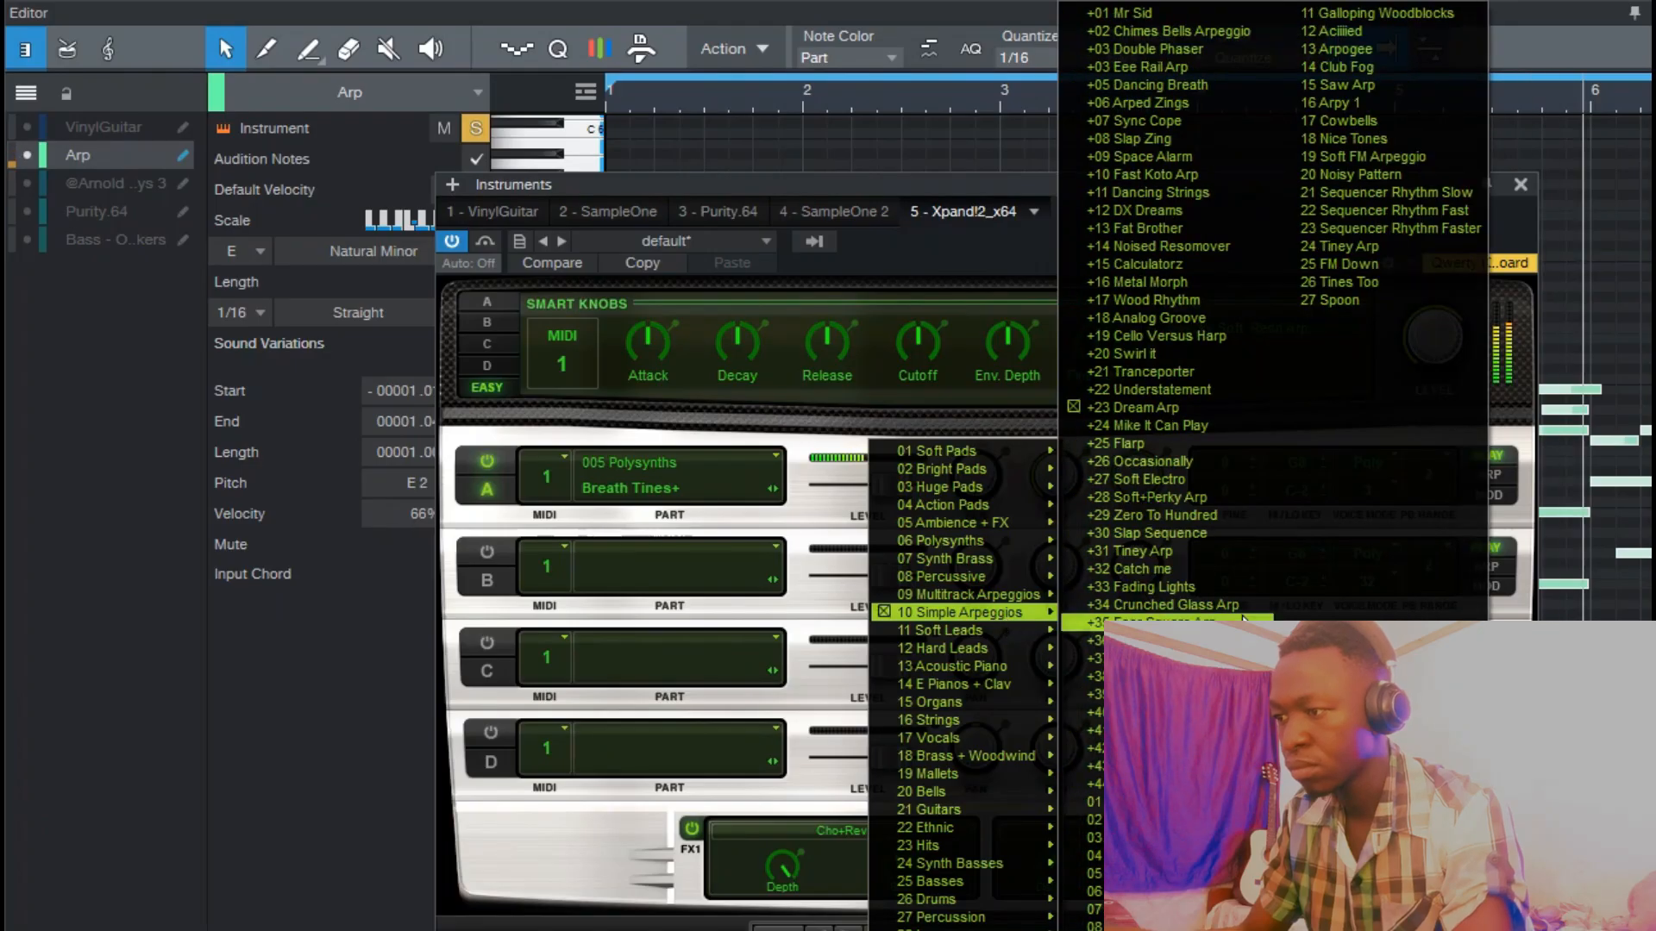
Try the Tiney Arp preset in part A of the Xpand!2 instrument on the Arp track.
{"action": "left_click", "coordinate": [1121, 676]}
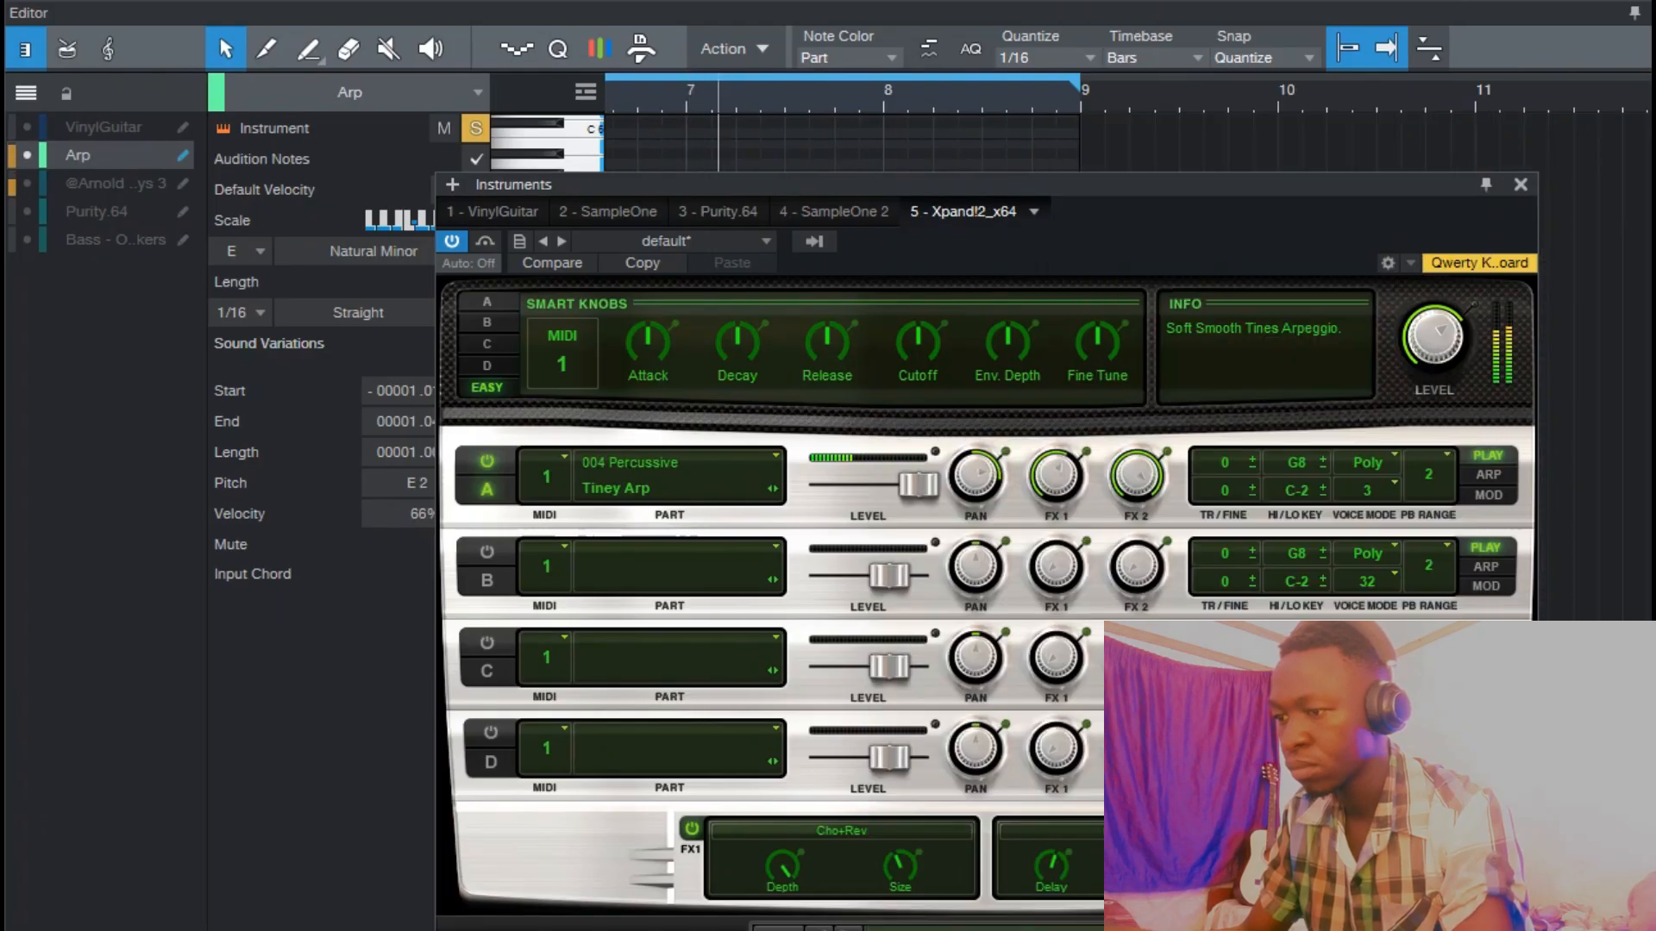
{"action": "left_click", "coordinate": [672, 475]}
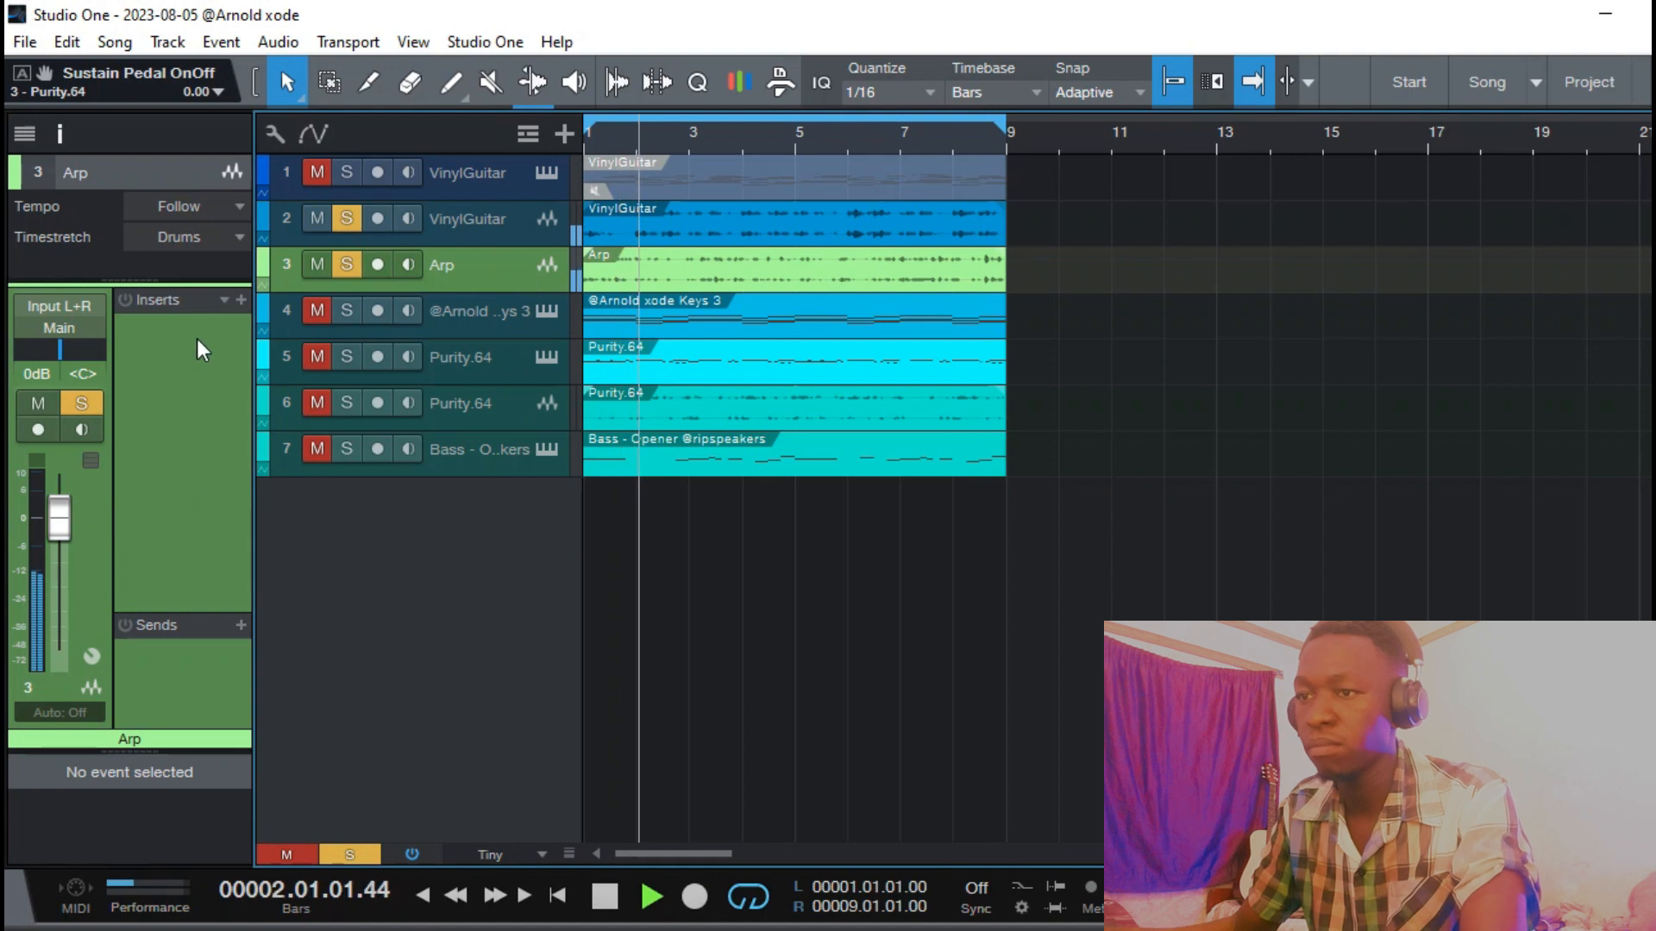
Insert Pro EQ on the Arp audio track with a 12 dB/Oct low cut at 785 Hz, and lower the track's volume slightly.
{"action": "left_click", "coordinate": [241, 300]}
{"action": "type", "text": "eq"}
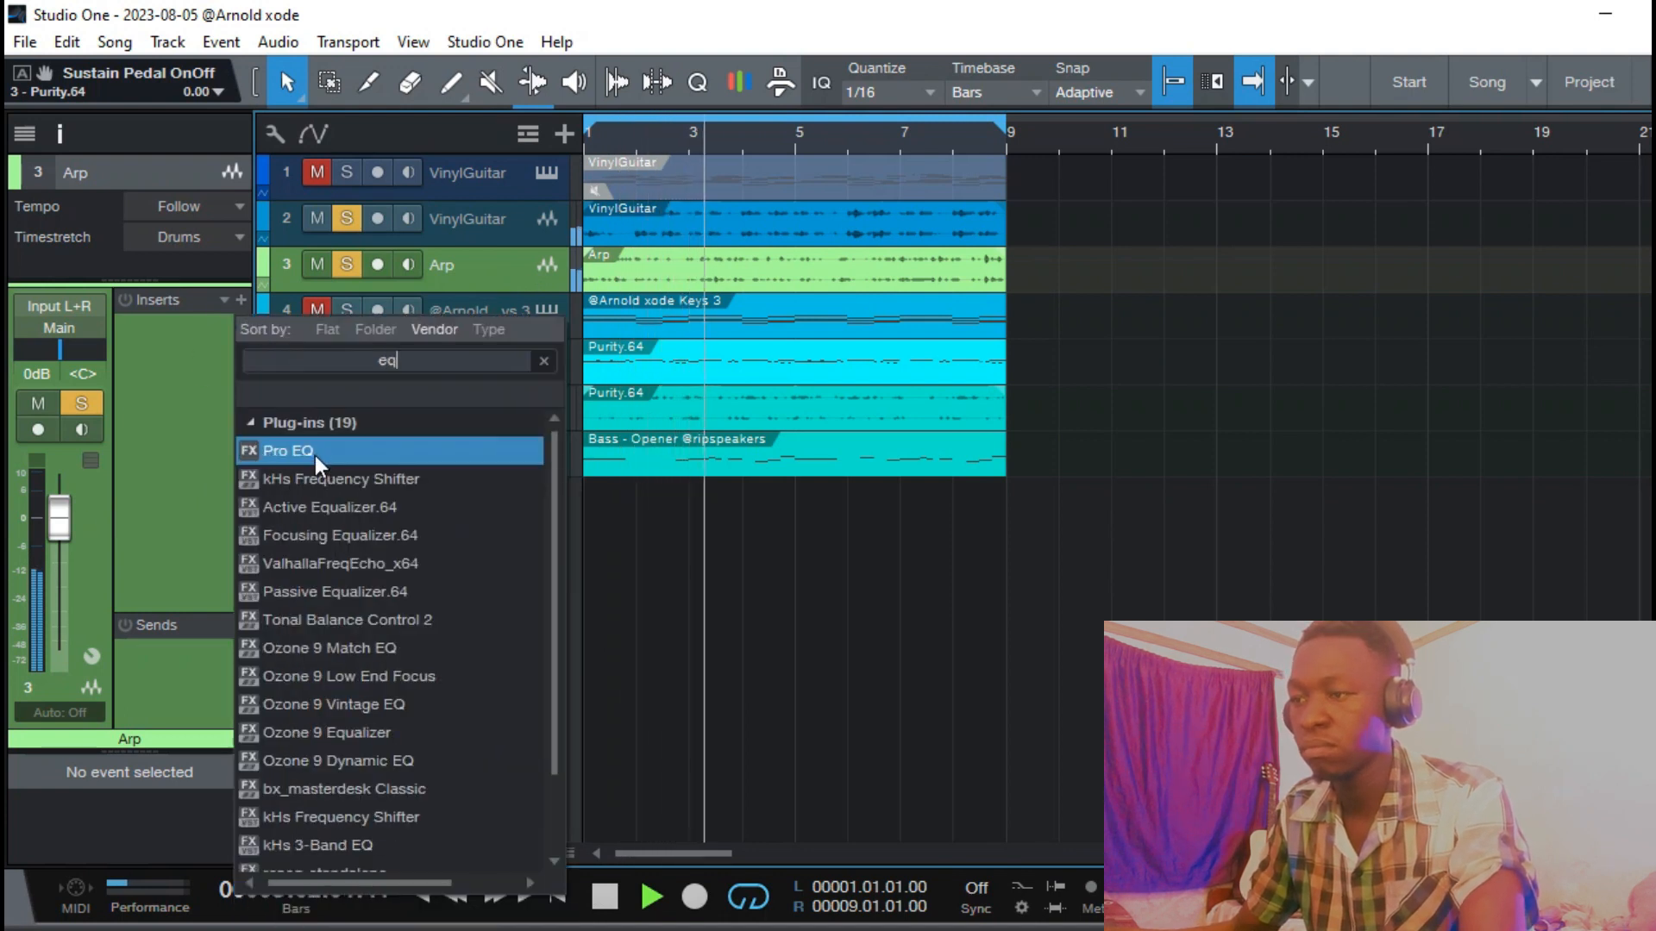
{"action": "left_click", "coordinate": [306, 448]}
{"action": "left_click", "coordinate": [714, 419]}
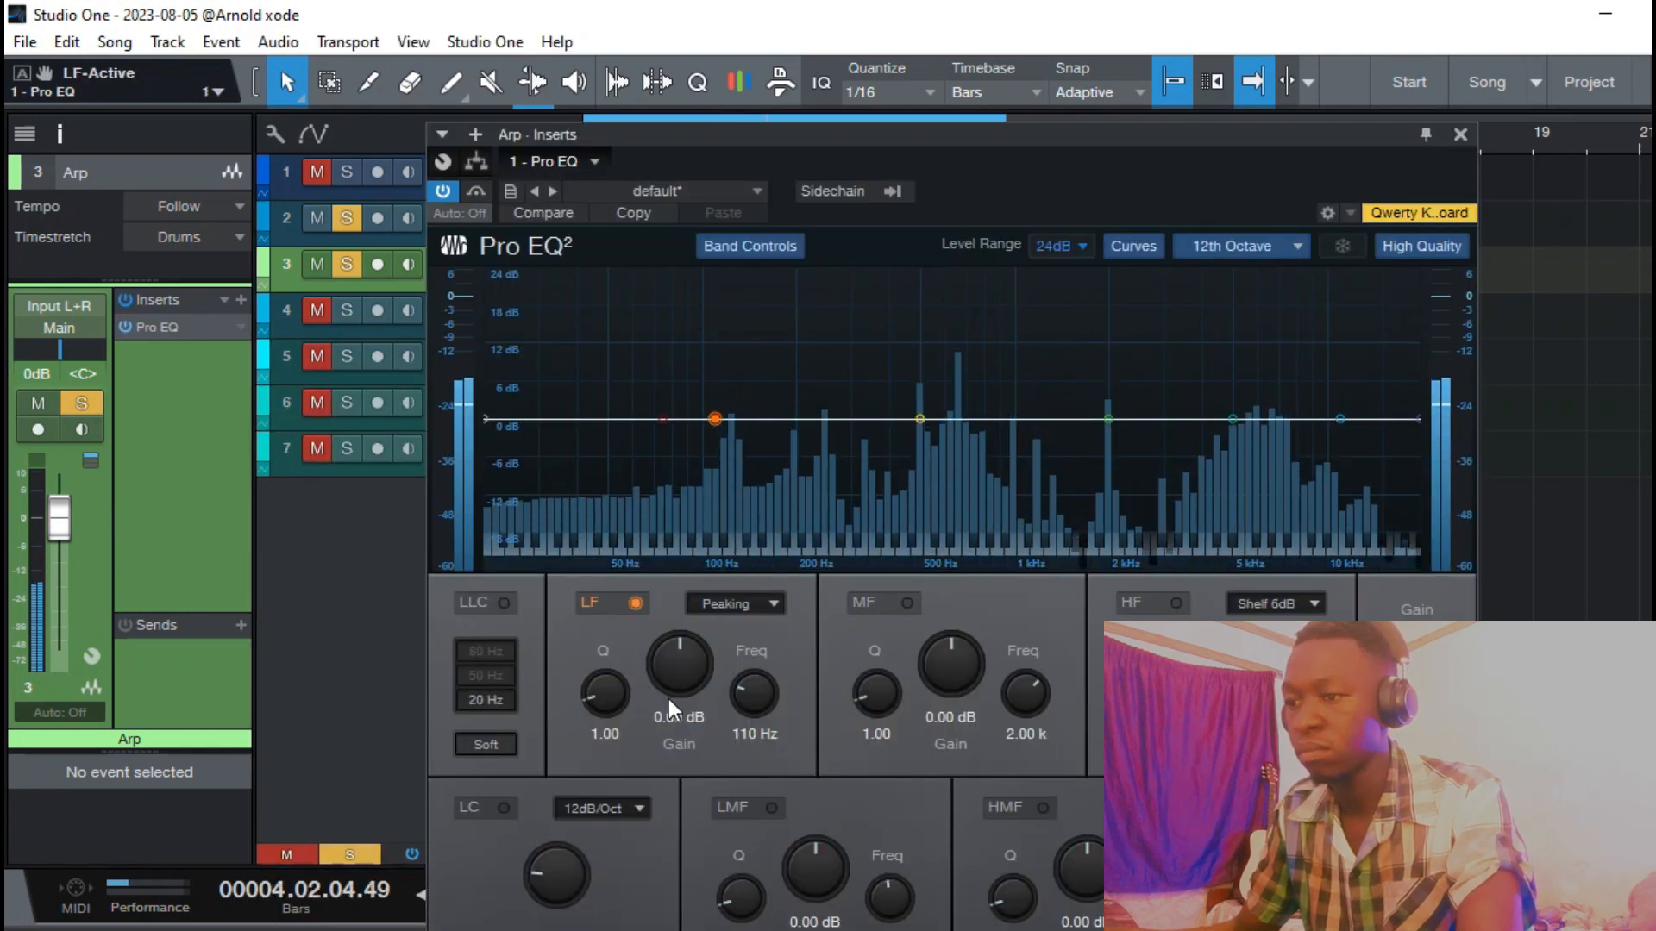
{"action": "left_click", "coordinate": [504, 808]}
{"action": "left_click_drag", "start_coordinate": [571, 856], "coordinate": [576, 793]}
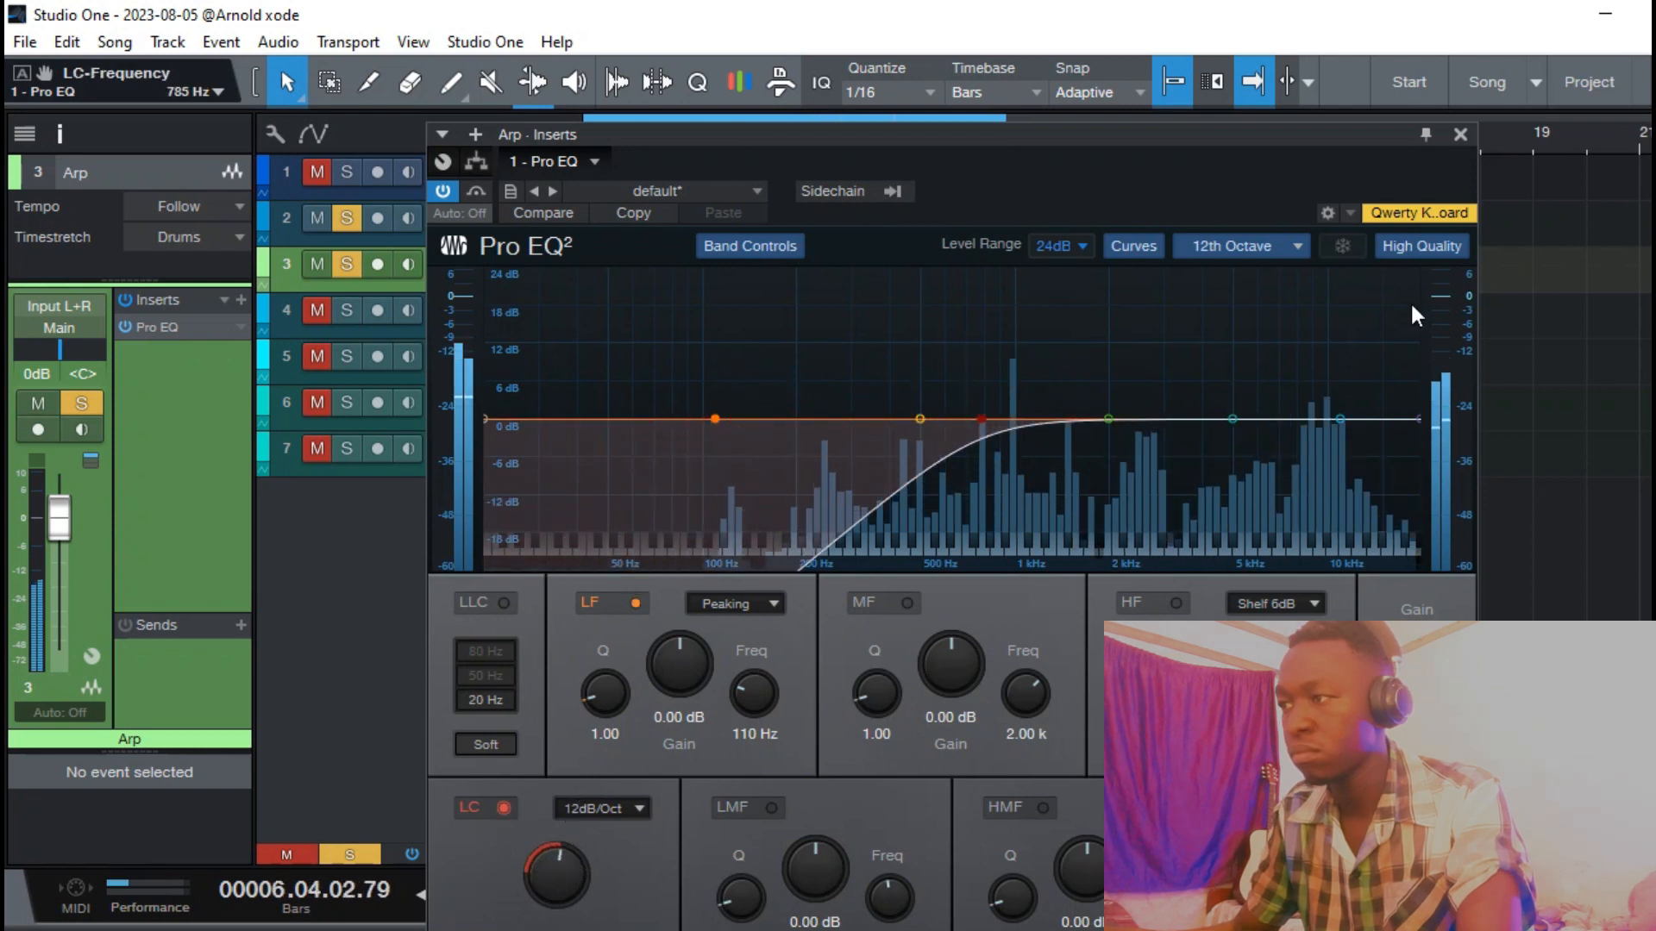
{"action": "left_click", "coordinate": [1460, 135]}
{"action": "left_click_drag", "start_coordinate": [66, 516], "coordinate": [61, 524]}
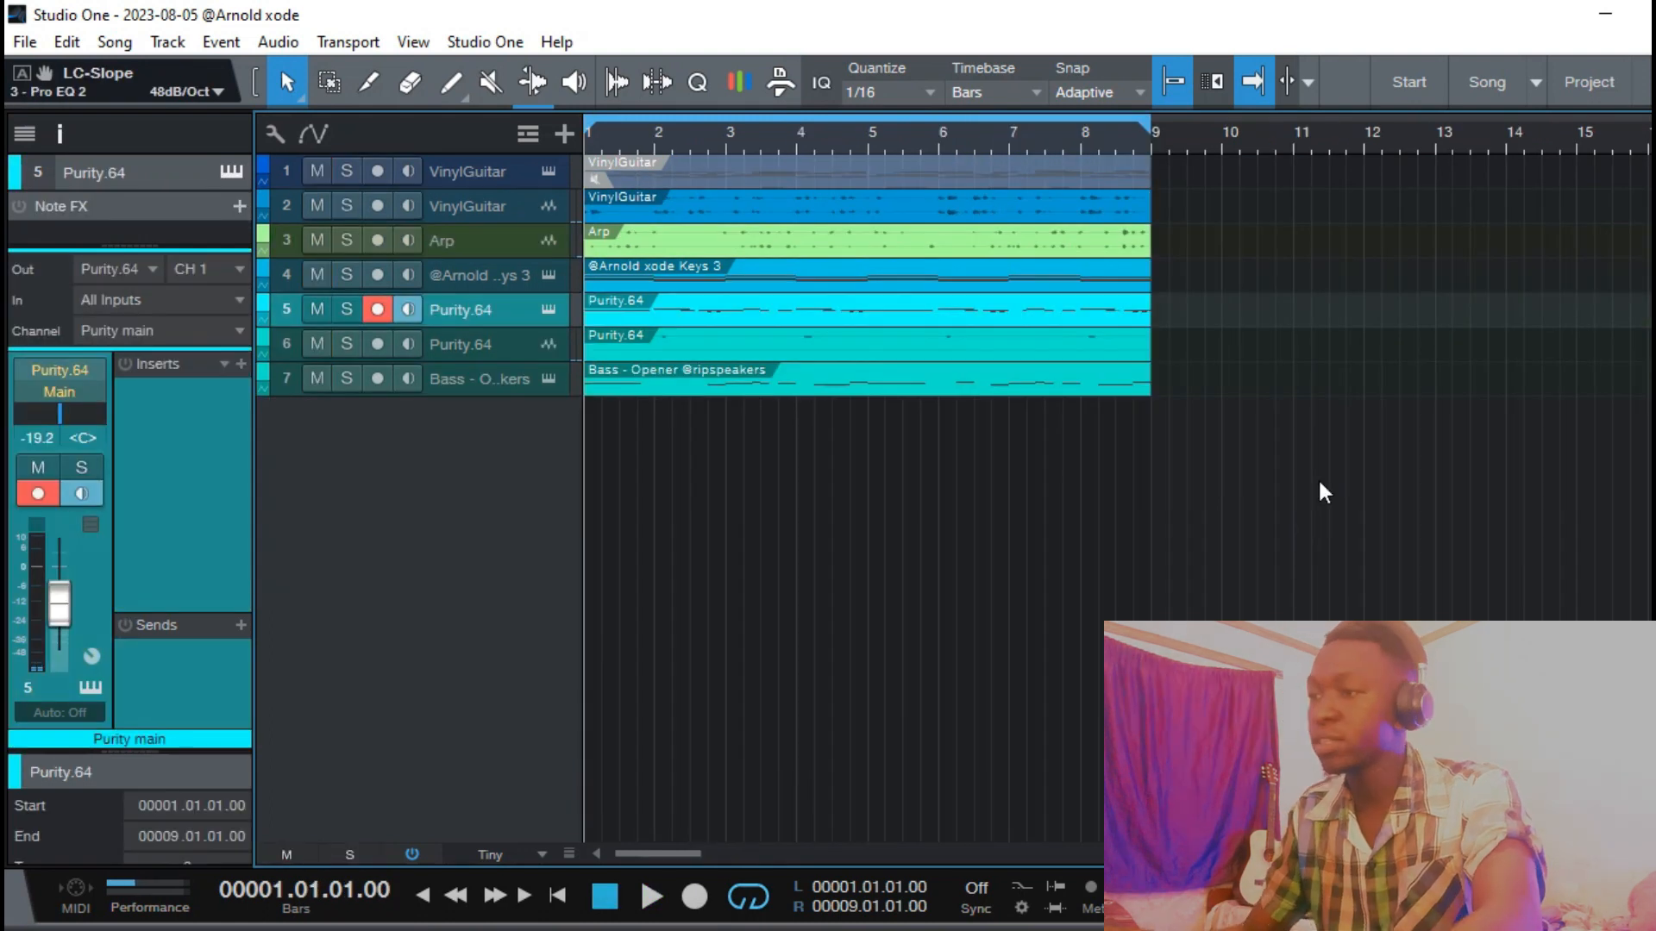
Select the events on all seven tracks and mix the selection down to a new audio track.
{"action": "left_click_drag", "start_coordinate": [1328, 500], "coordinate": [557, 215]}
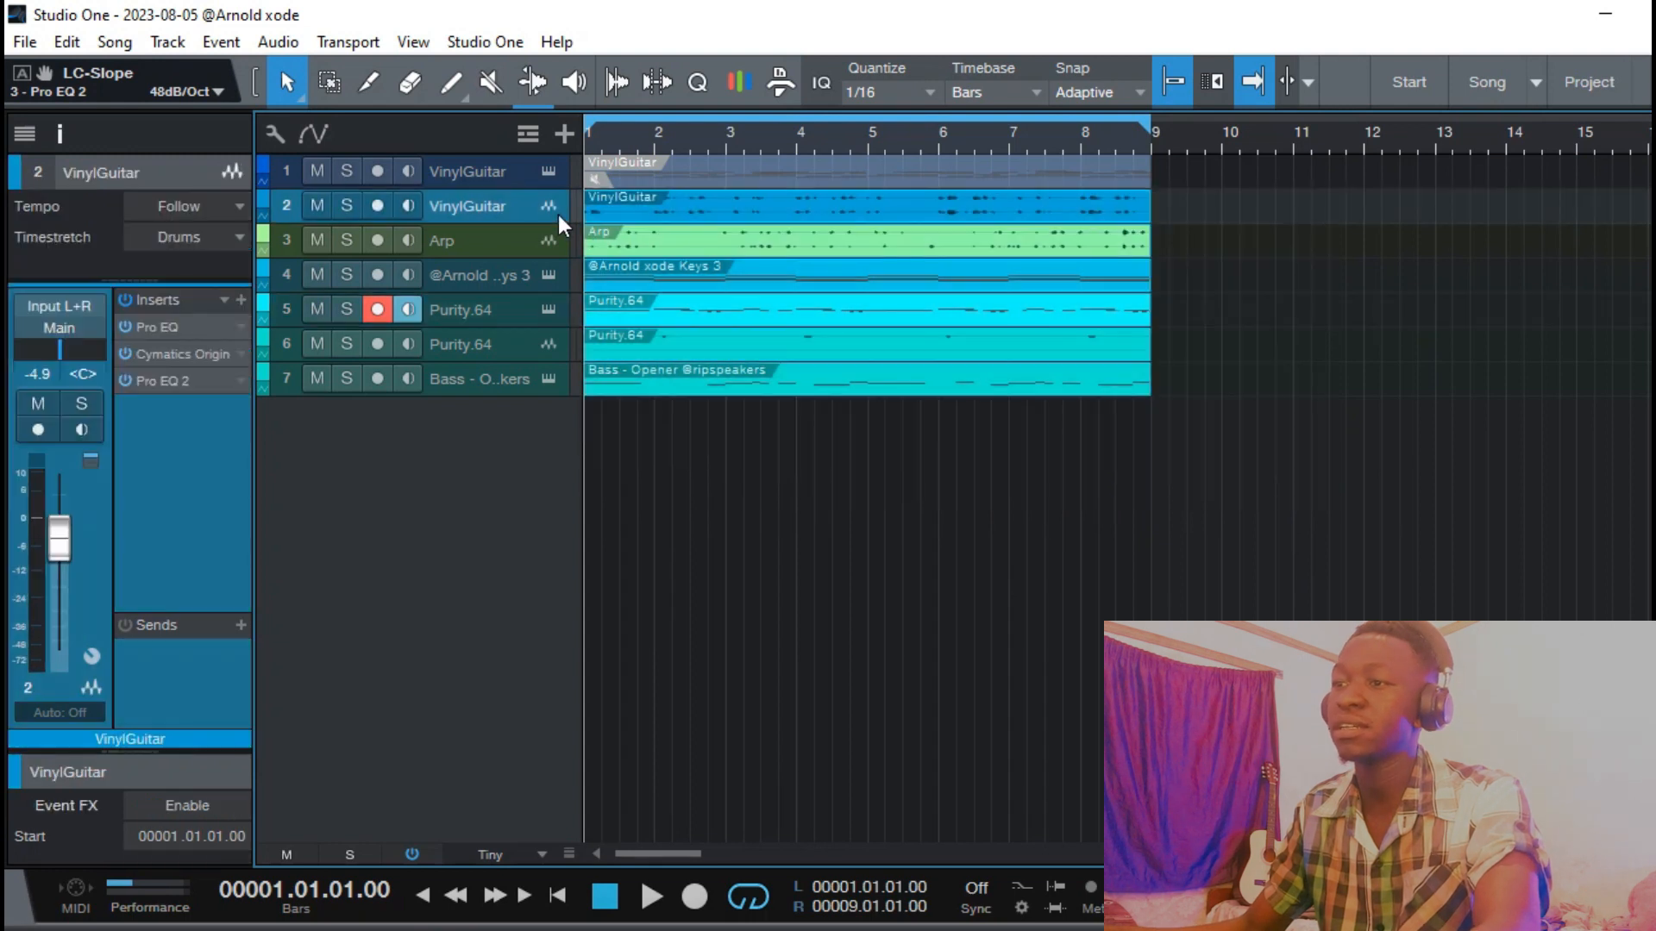
{"action": "right_click", "coordinate": [716, 207]}
{"action": "mouse_move", "coordinate": [1039, 749]}
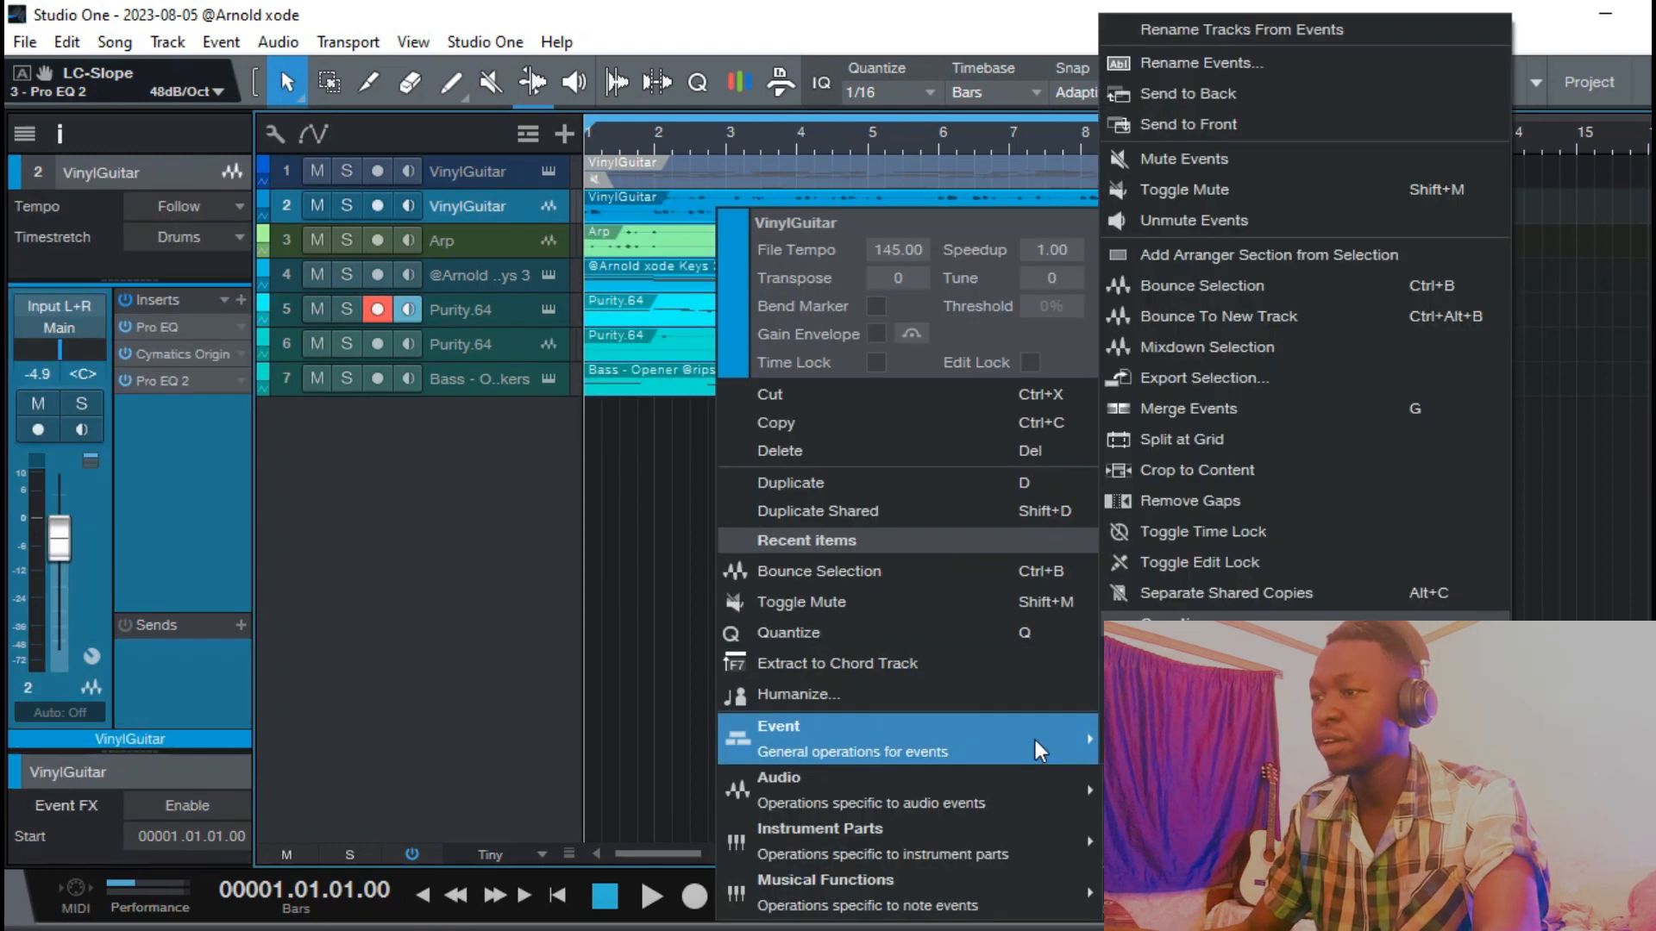
{"action": "left_click", "coordinate": [1260, 350]}
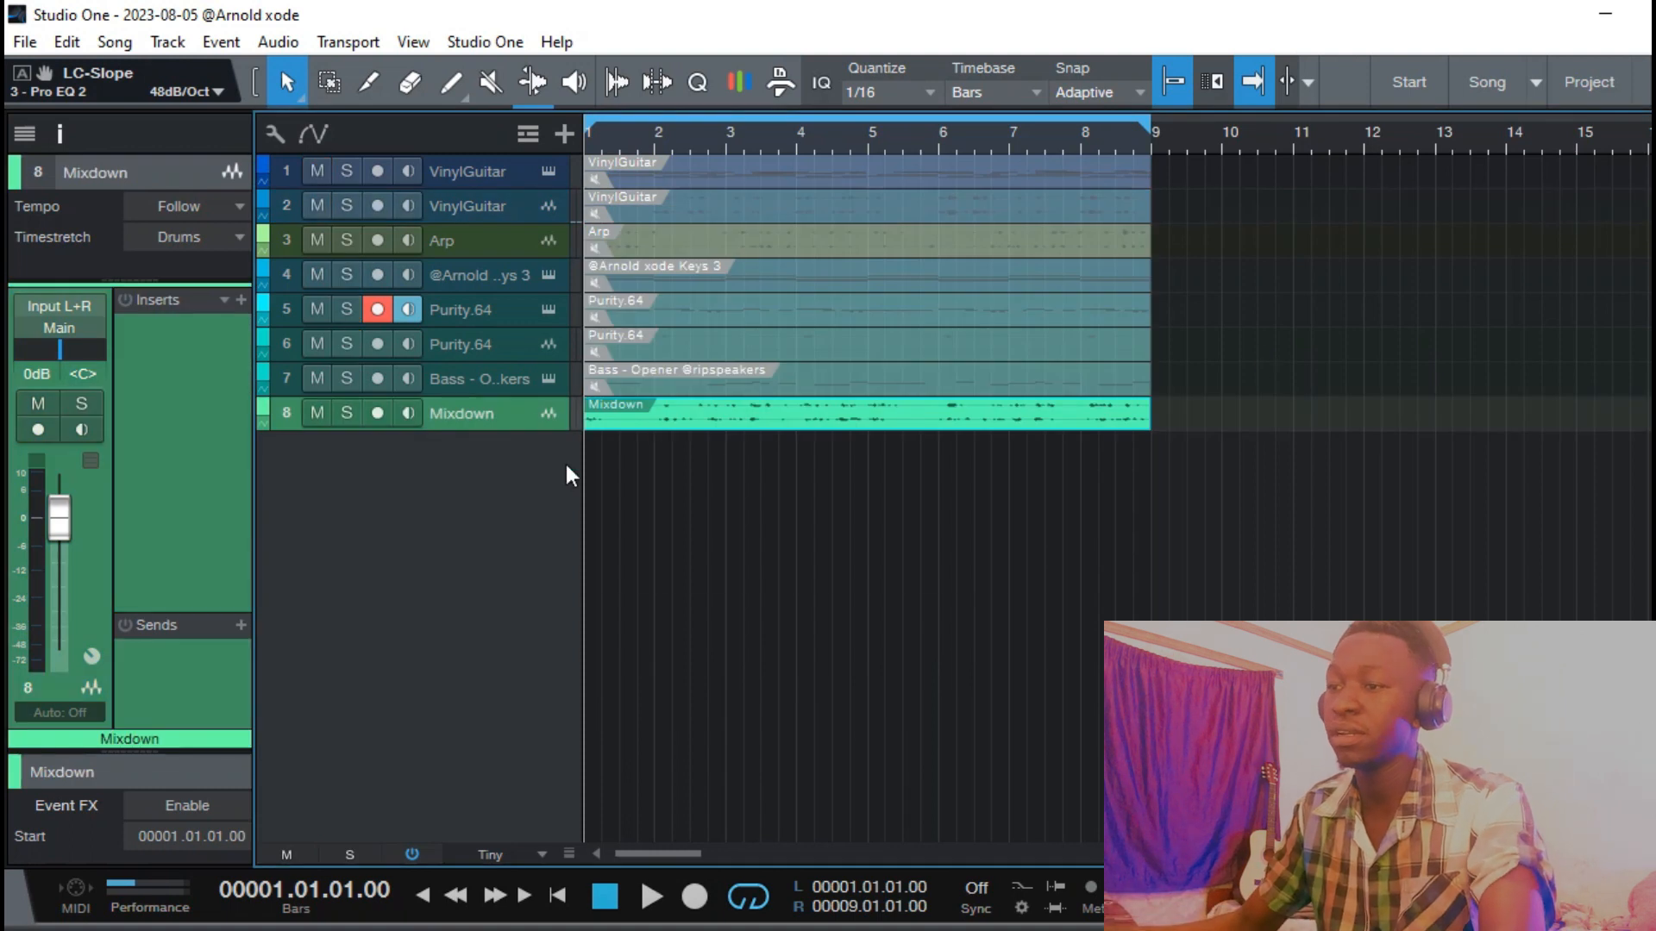
Enlarge the Mixdown track and hide tracks 2 to 7 from the arrangement.
{"action": "left_click_drag", "start_coordinate": [509, 431], "coordinate": [500, 582]}
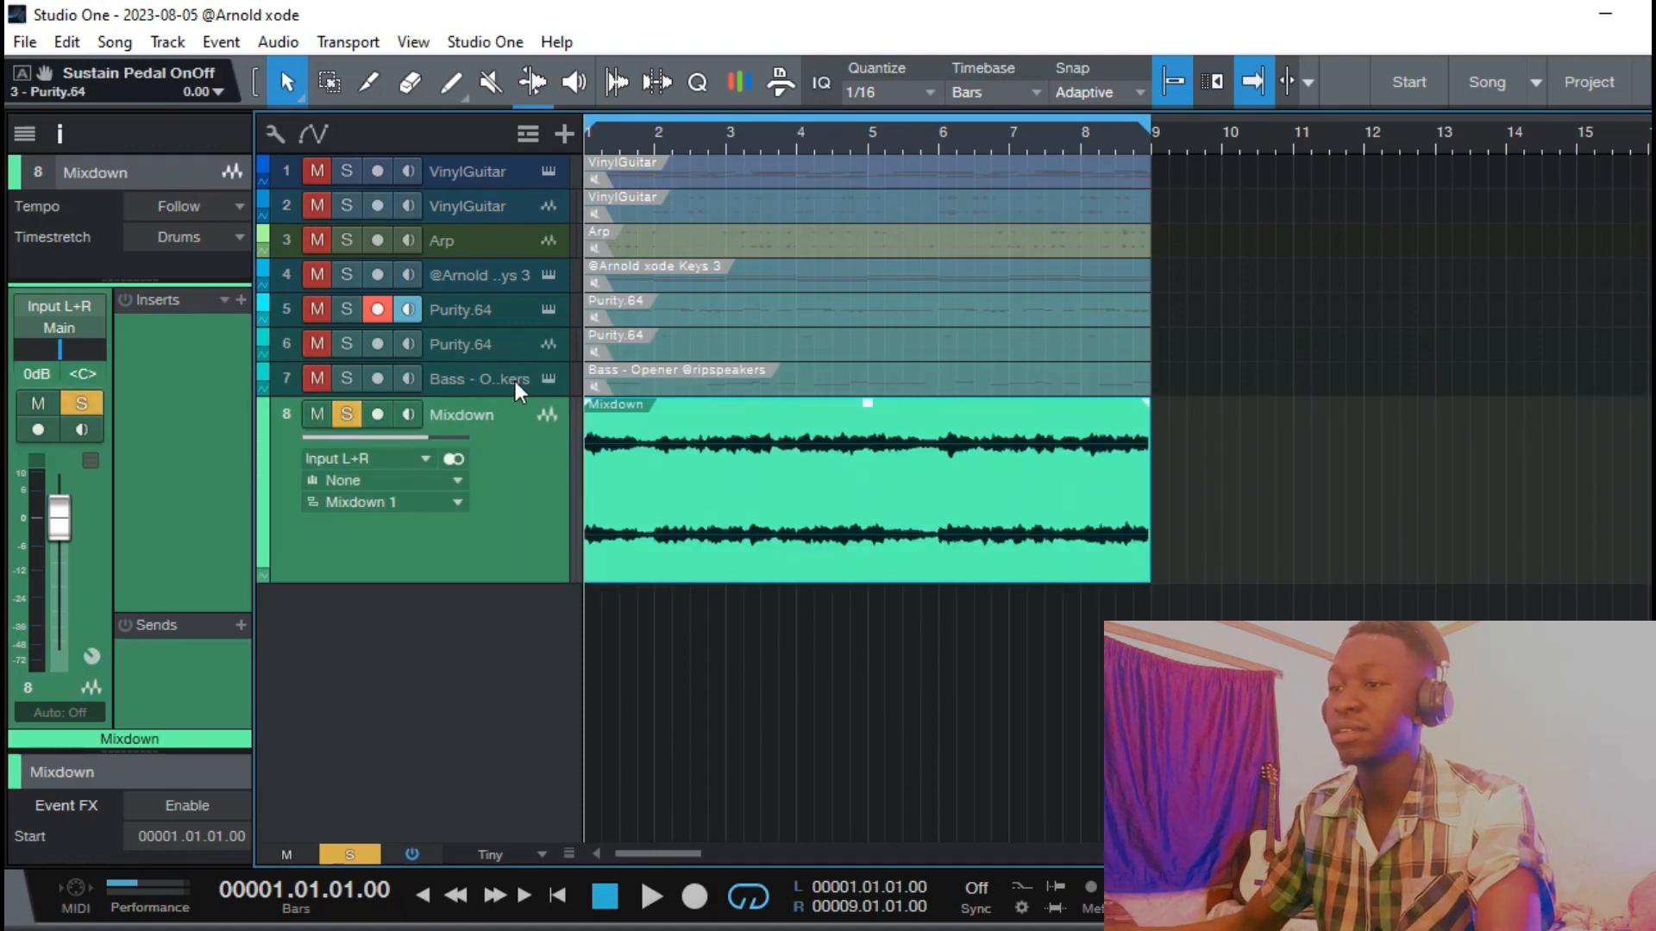
{"action": "left_click", "coordinate": [489, 210]}
{"action": "right_click", "coordinate": [488, 210]}
{"action": "left_click", "coordinate": [580, 287]}
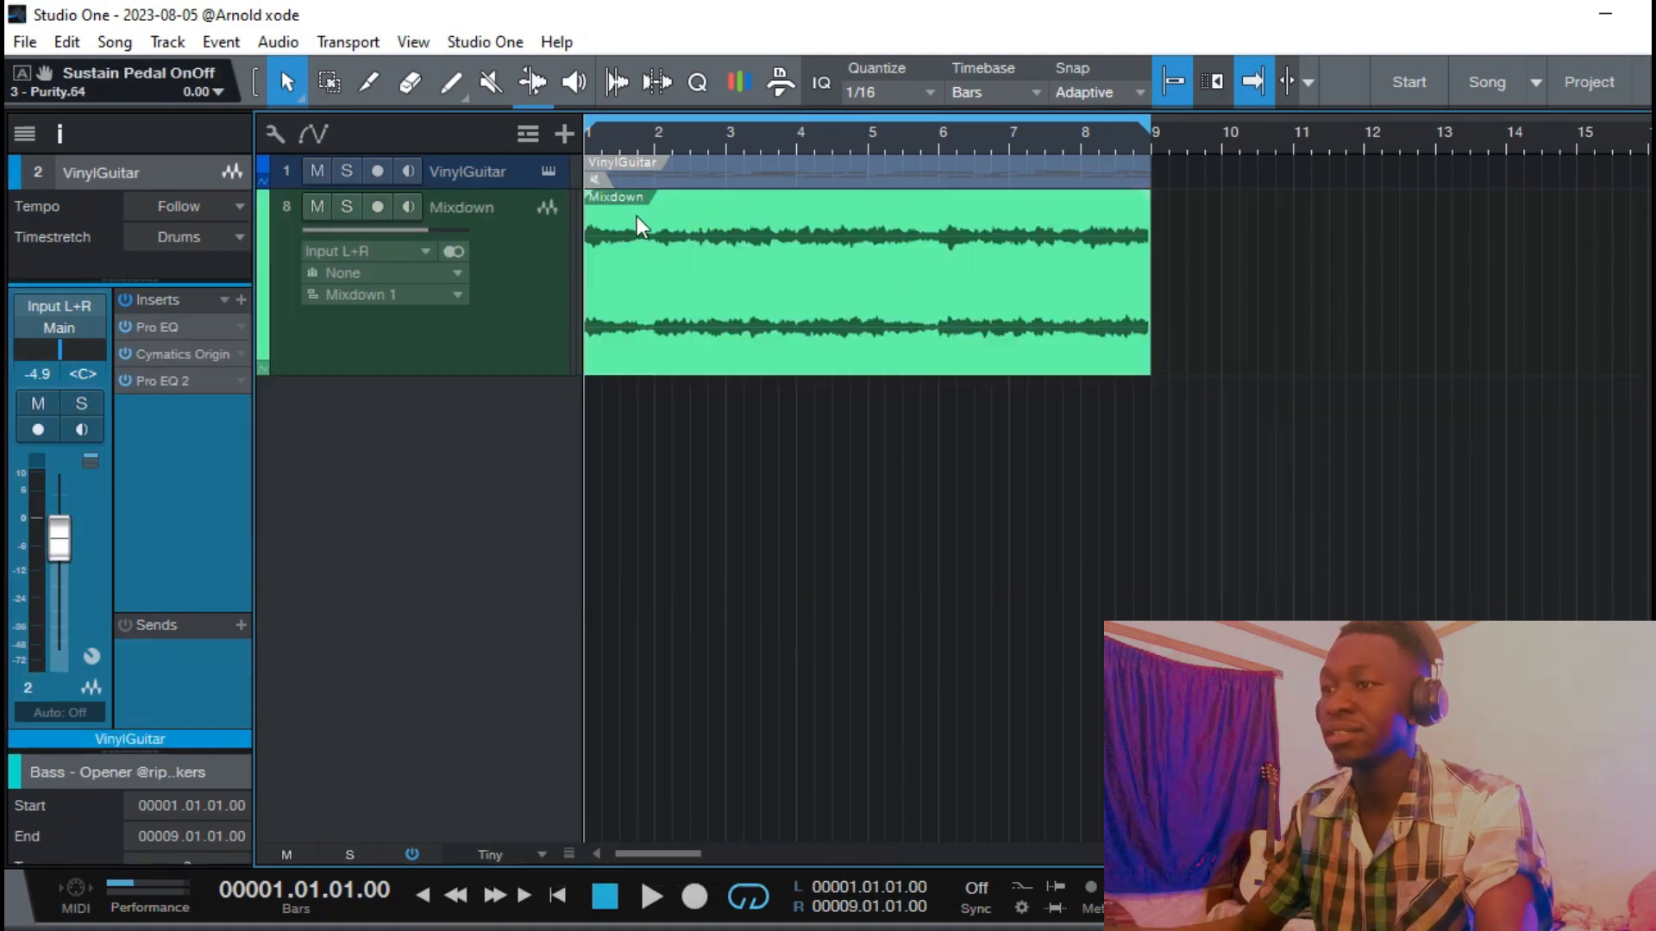
{"action": "left_click", "coordinate": [452, 227]}
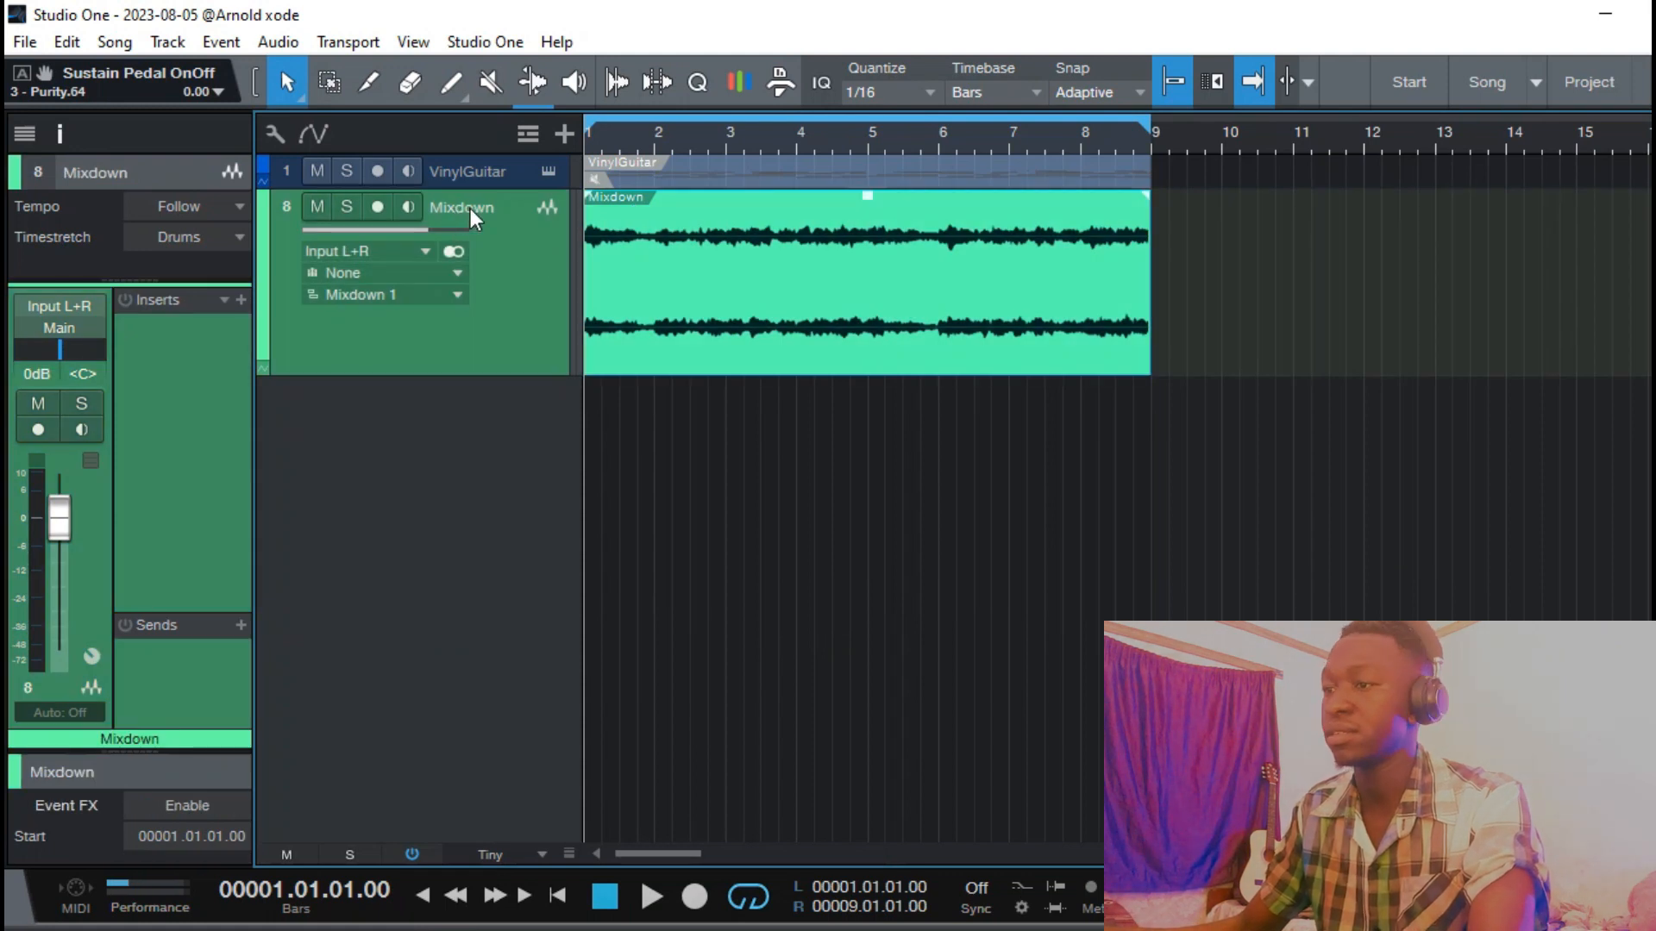
Try transposing the Mixdown event during playback, auditioning values such as -3, 1 and 2 semitones.
{"action": "right_click", "coordinate": [929, 276]}
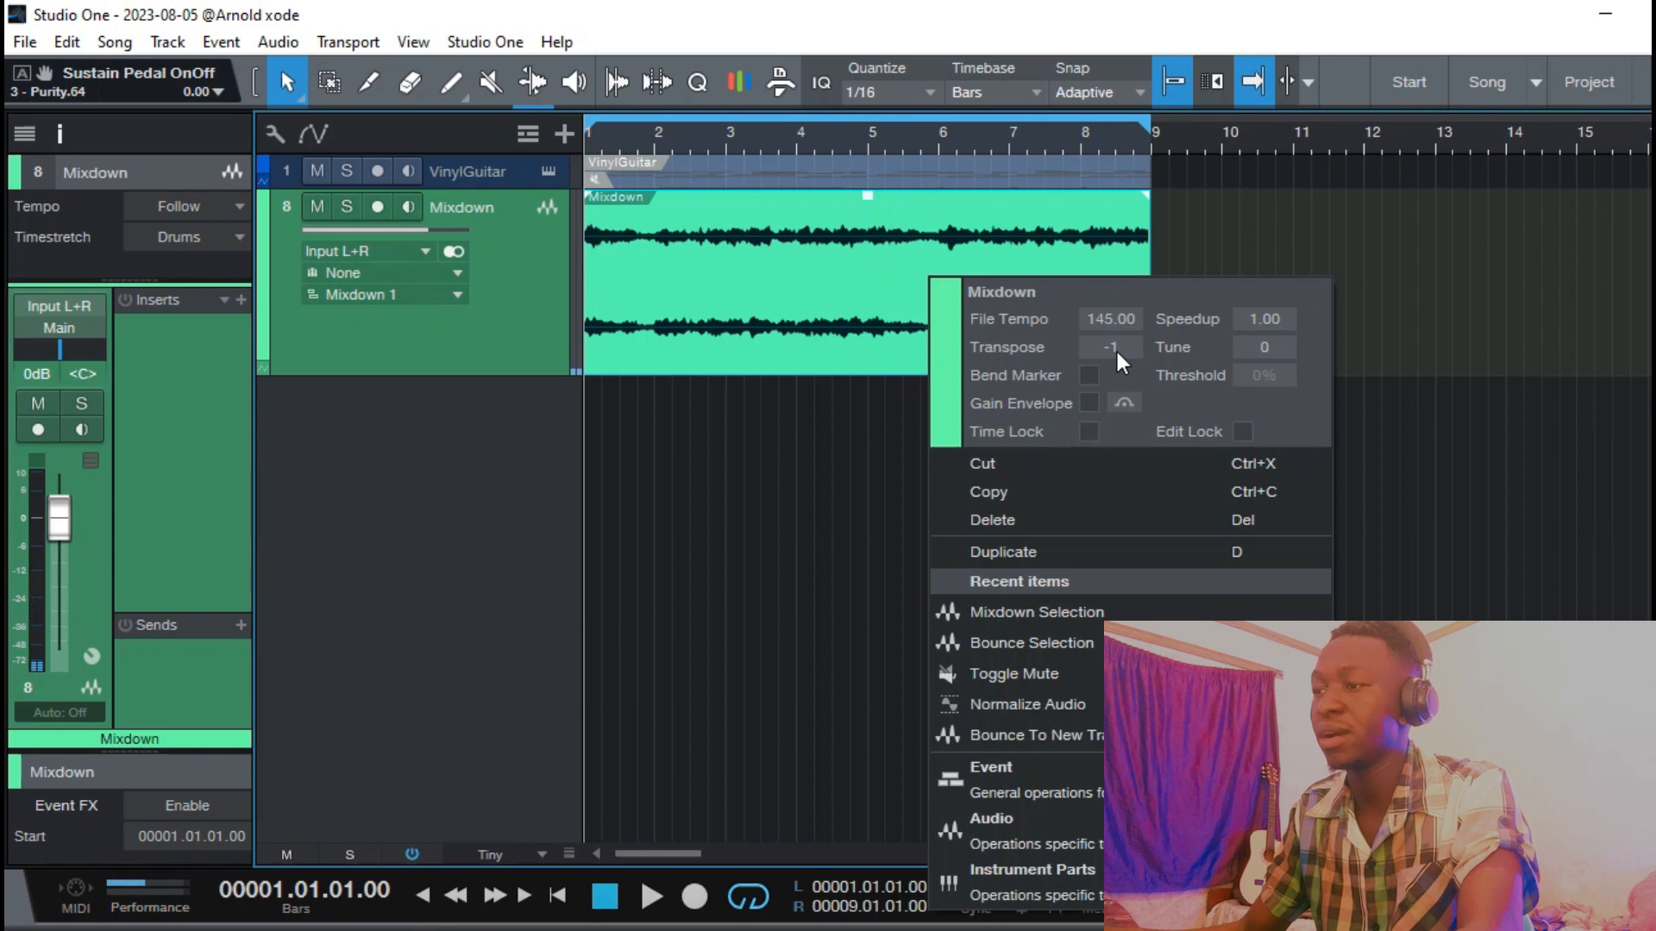
{"action": "key", "text": "space"}
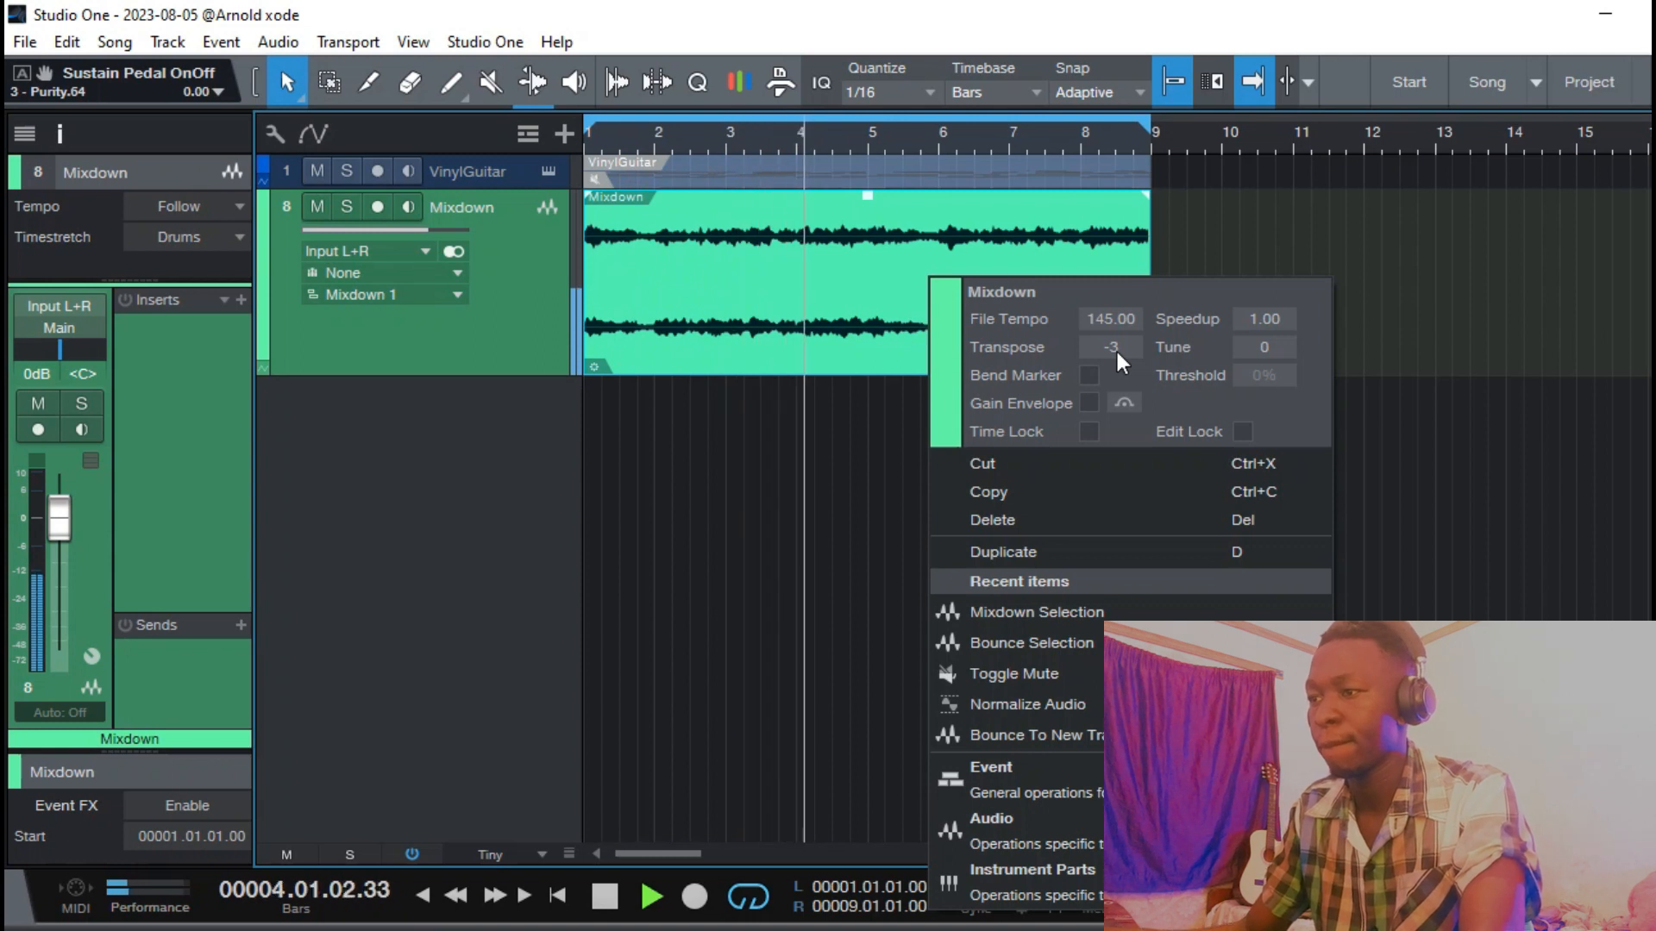
{"action": "scroll", "coordinate": [1115, 351], "scroll_direction": "up", "scroll_amount": 4}
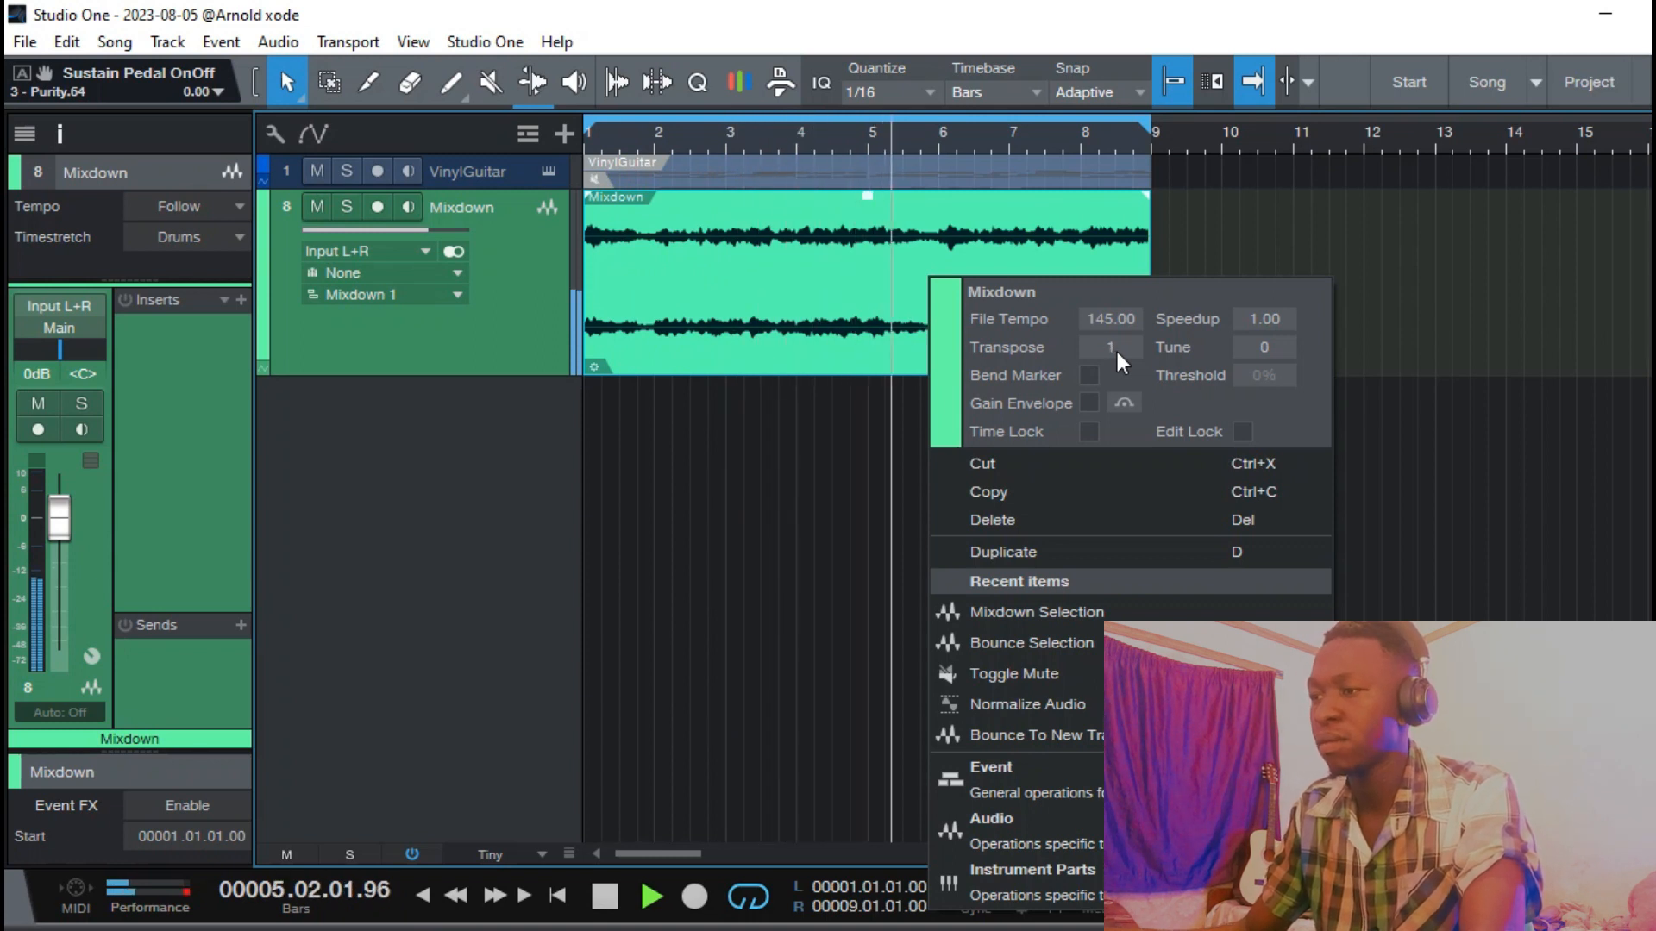
{"action": "scroll", "coordinate": [1115, 349], "scroll_direction": "up", "scroll_amount": 1}
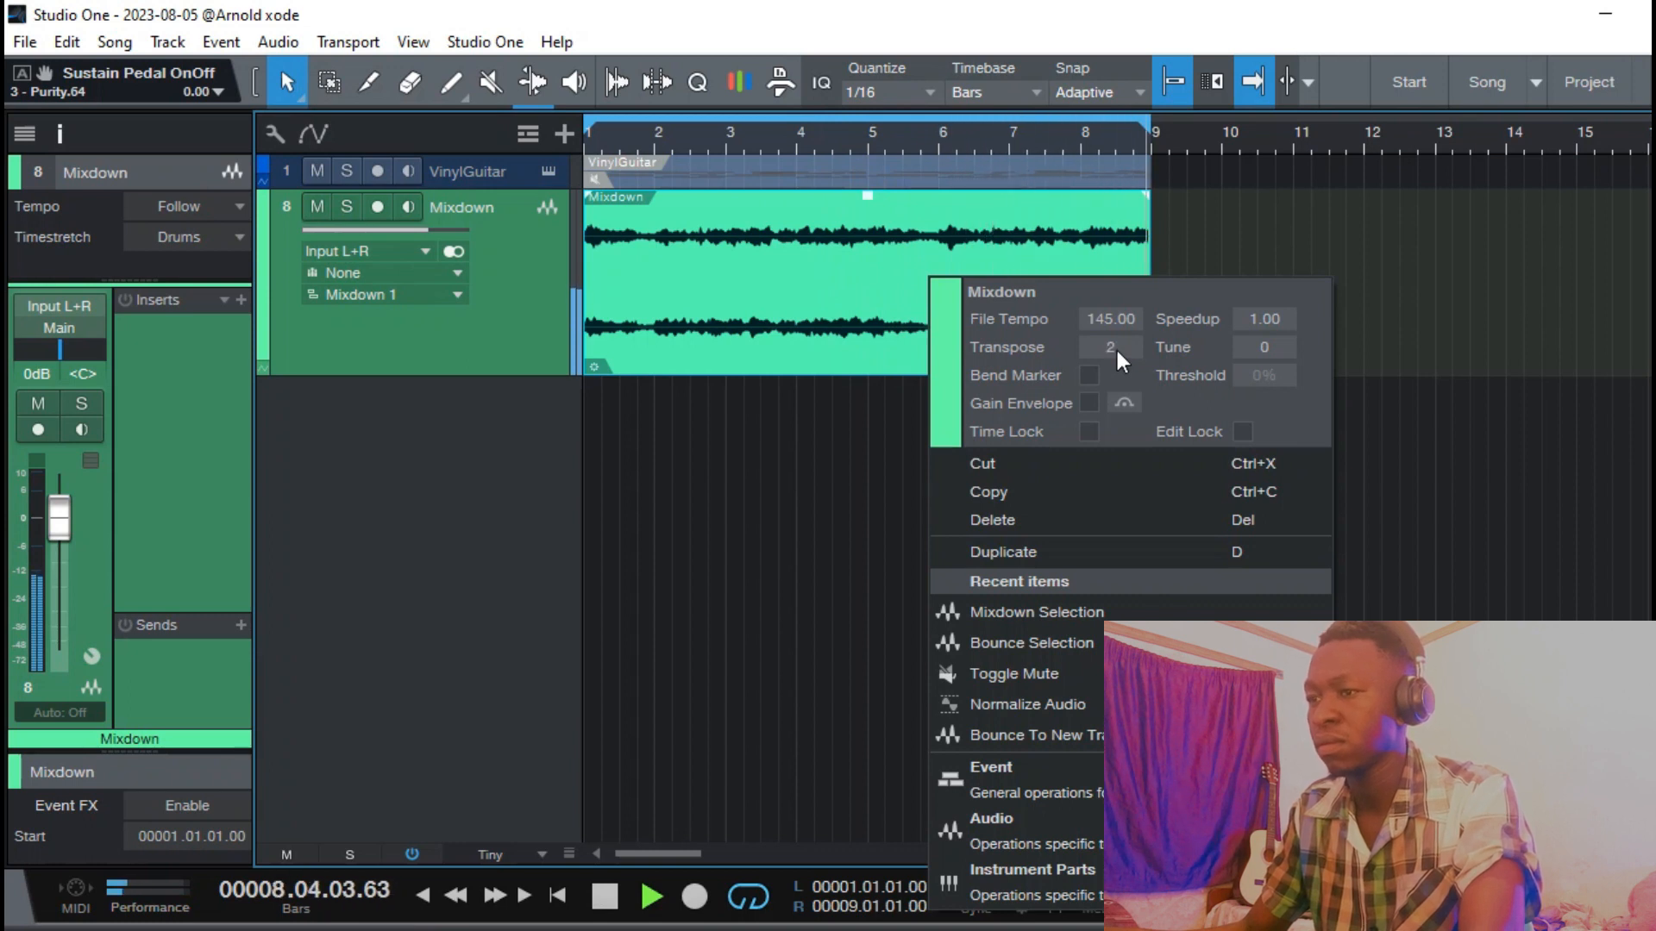
{"action": "scroll", "coordinate": [1115, 350], "scroll_direction": "down", "scroll_amount": 1}
{"action": "left_click", "coordinate": [871, 483]}
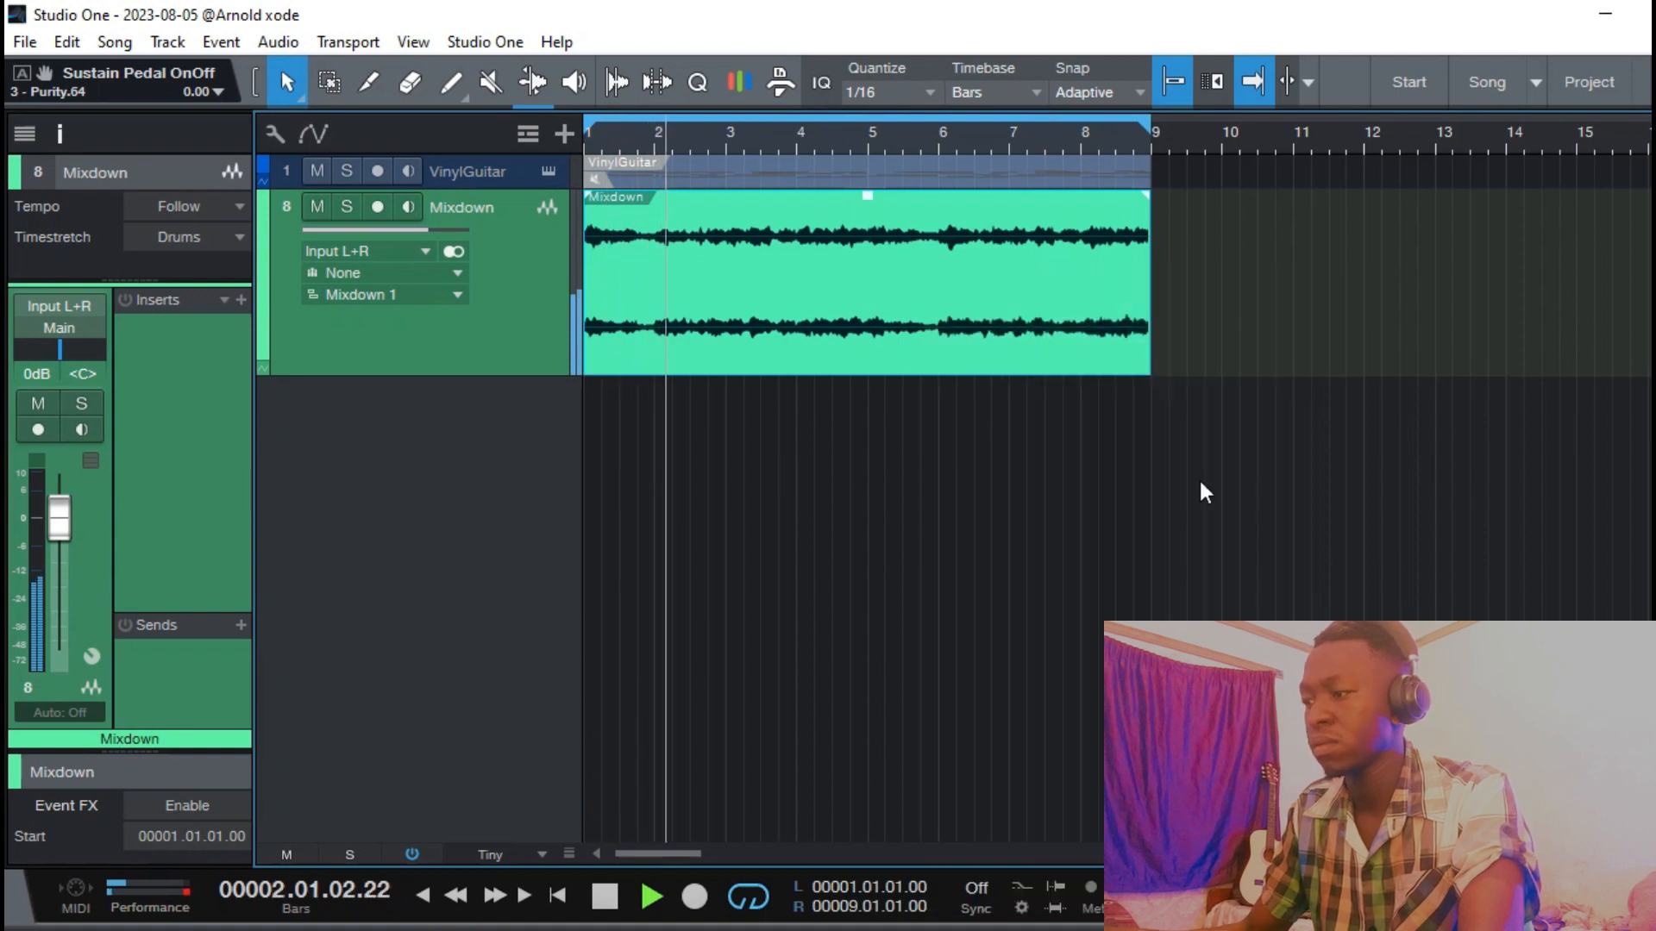
{"action": "left_click", "coordinate": [1201, 483]}
{"action": "key", "text": "space"}
Find the Crazy Wizzy SN snare in the CRAZY KIT's Snares folder for a new drum track.
{"action": "key", "text": "F5"}
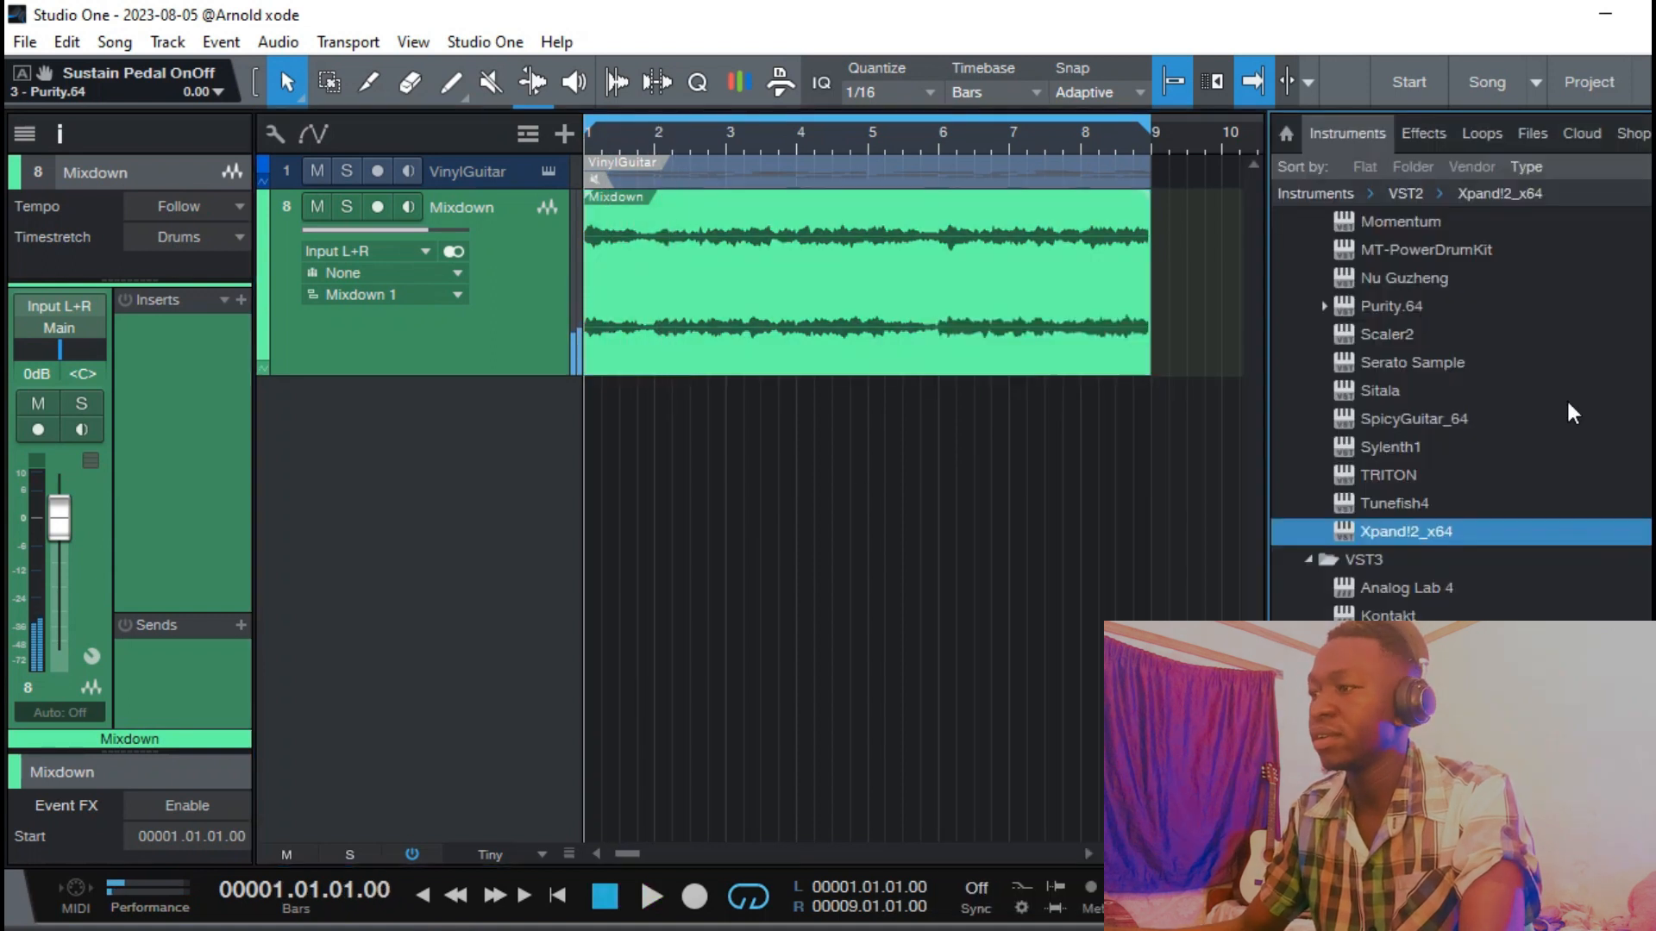
{"action": "left_click", "coordinate": [1532, 133]}
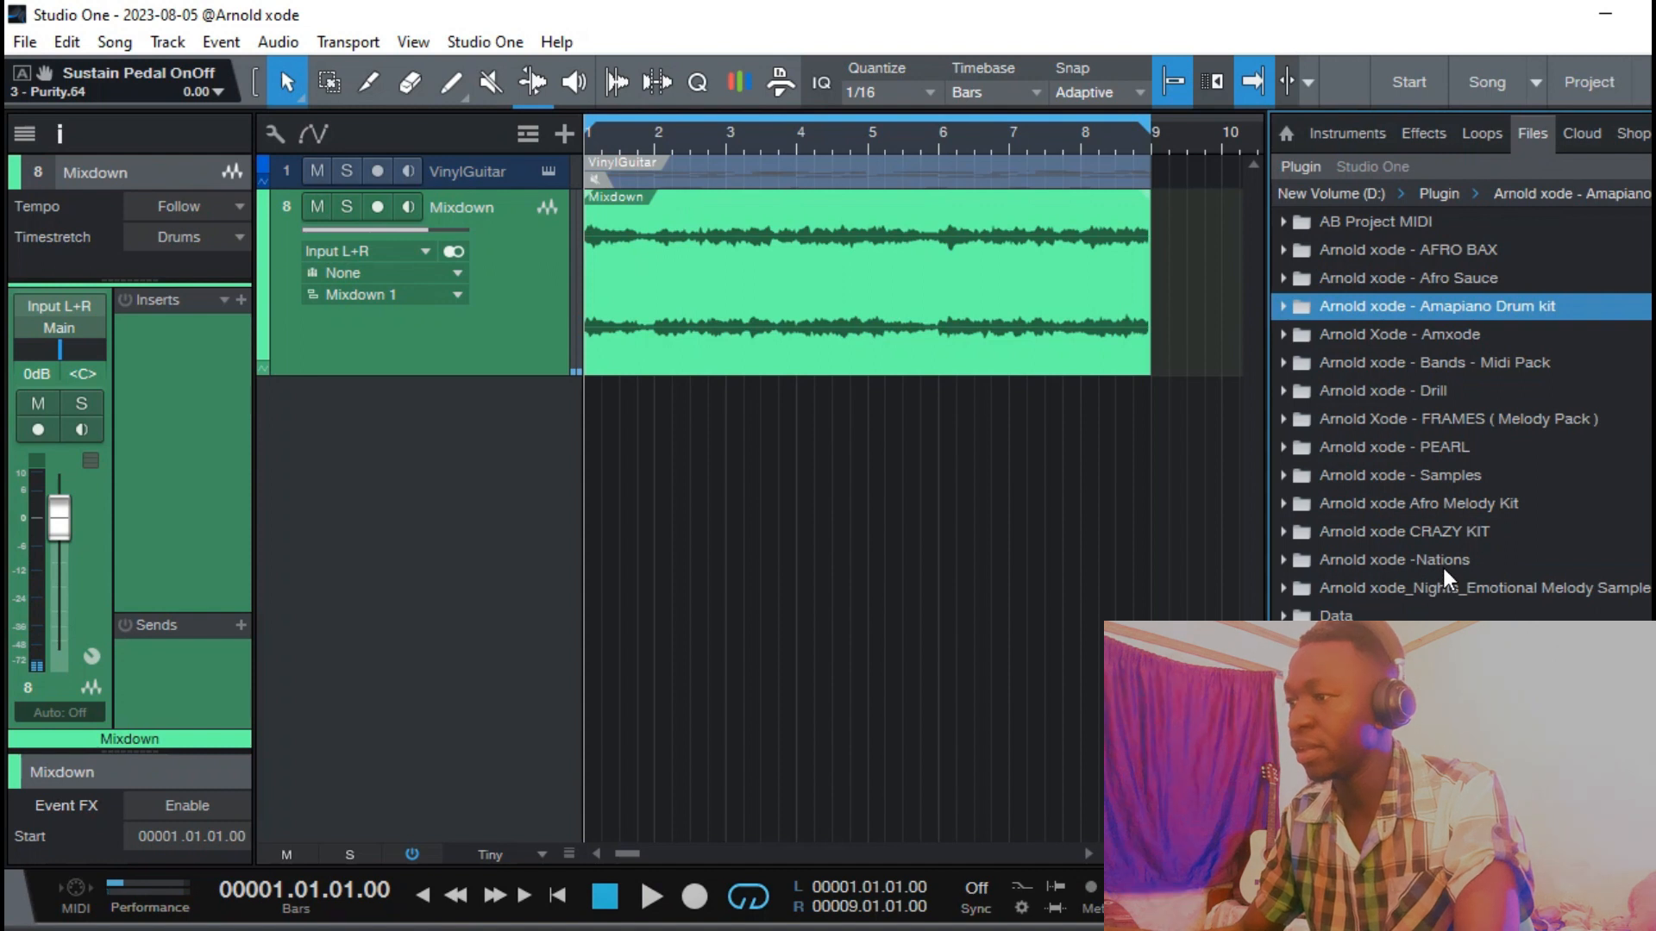
{"action": "scroll", "coordinate": [1440, 535], "scroll_direction": "down", "scroll_amount": 3}
{"action": "double_click", "coordinate": [1430, 393]}
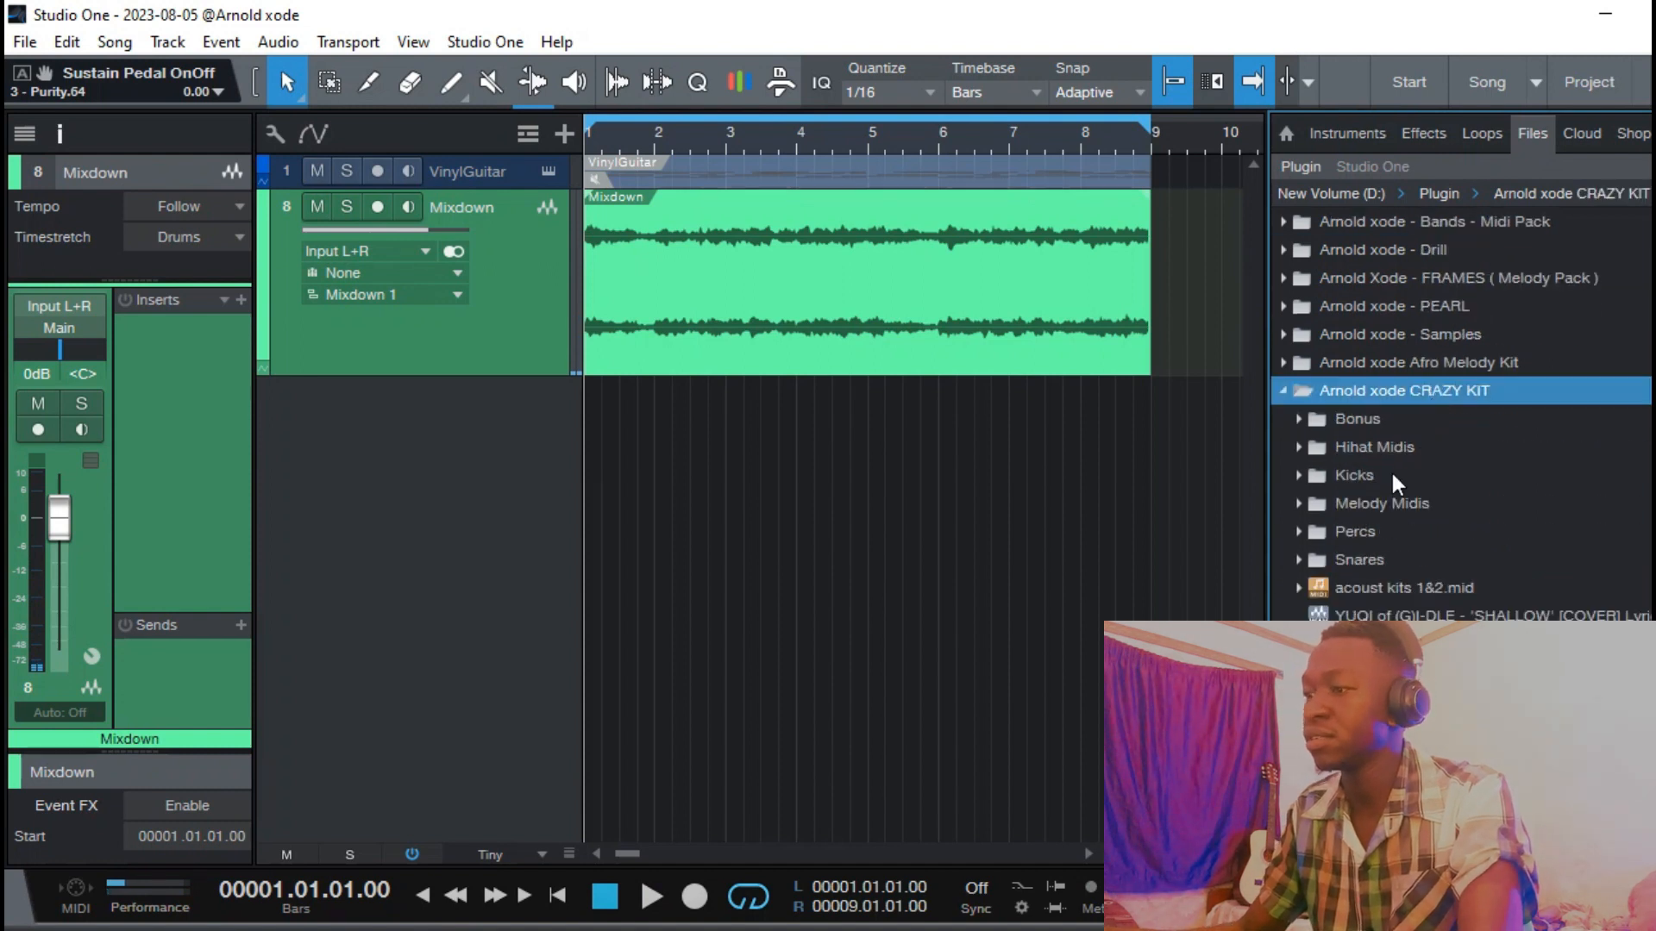
{"action": "double_click", "coordinate": [1376, 558]}
{"action": "left_click", "coordinate": [1446, 594]}
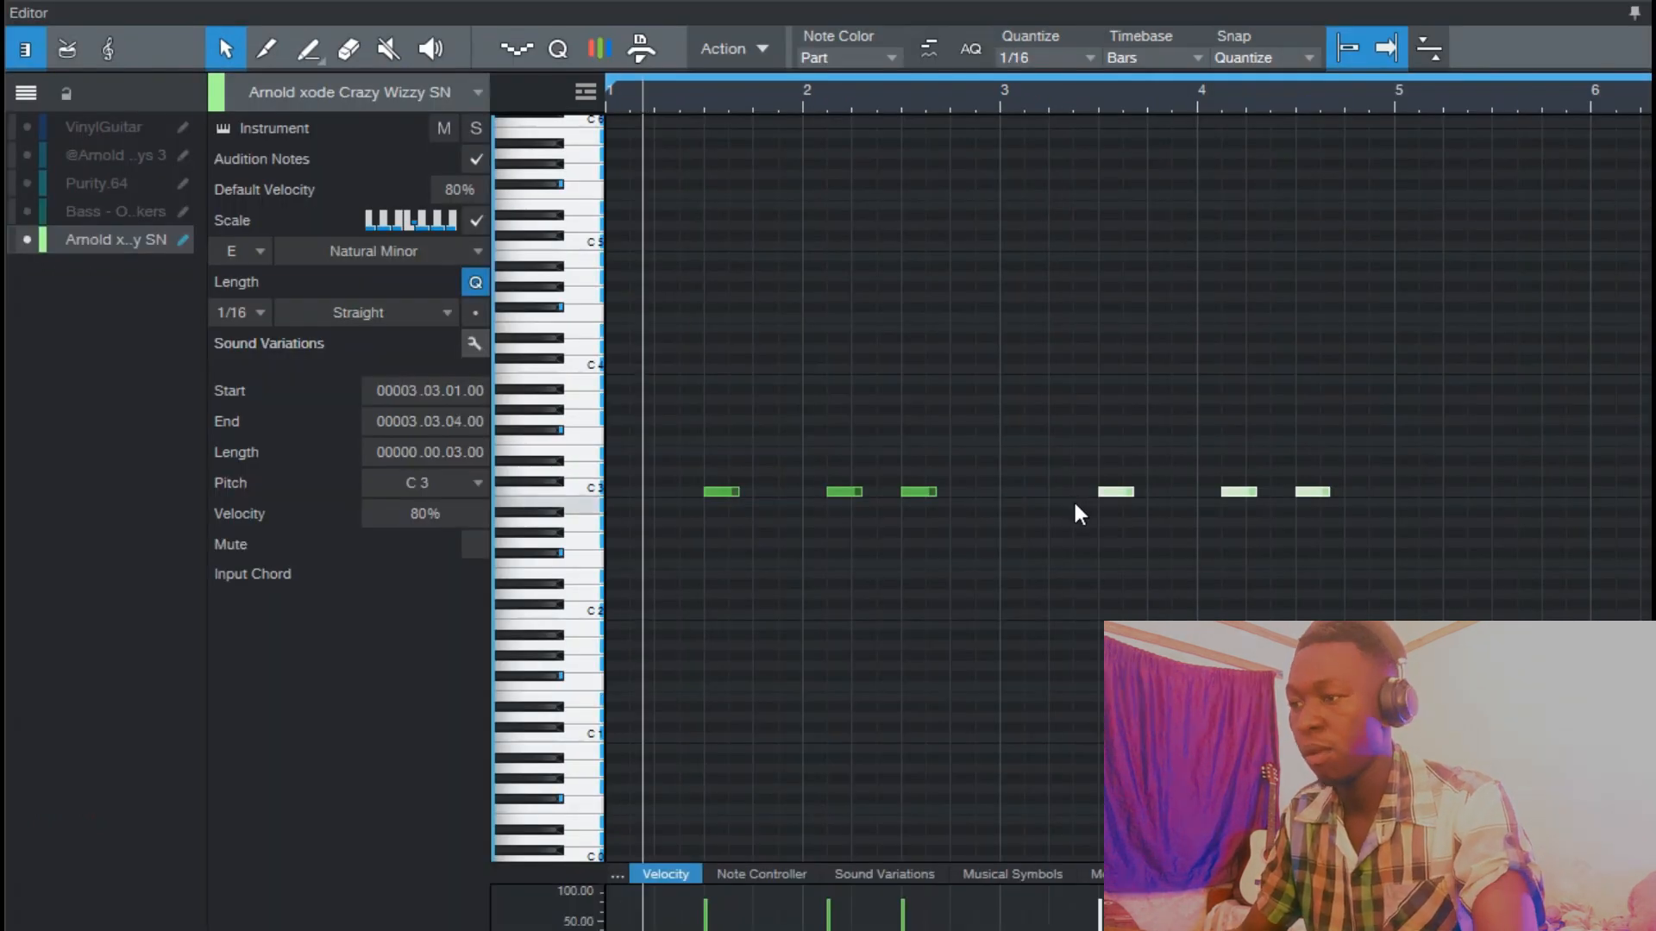
Duplicate the four-bar snare pattern to fill bars 5 to 8, and add a C3 snare note at 3.4.3.
{"action": "key", "text": "w"}
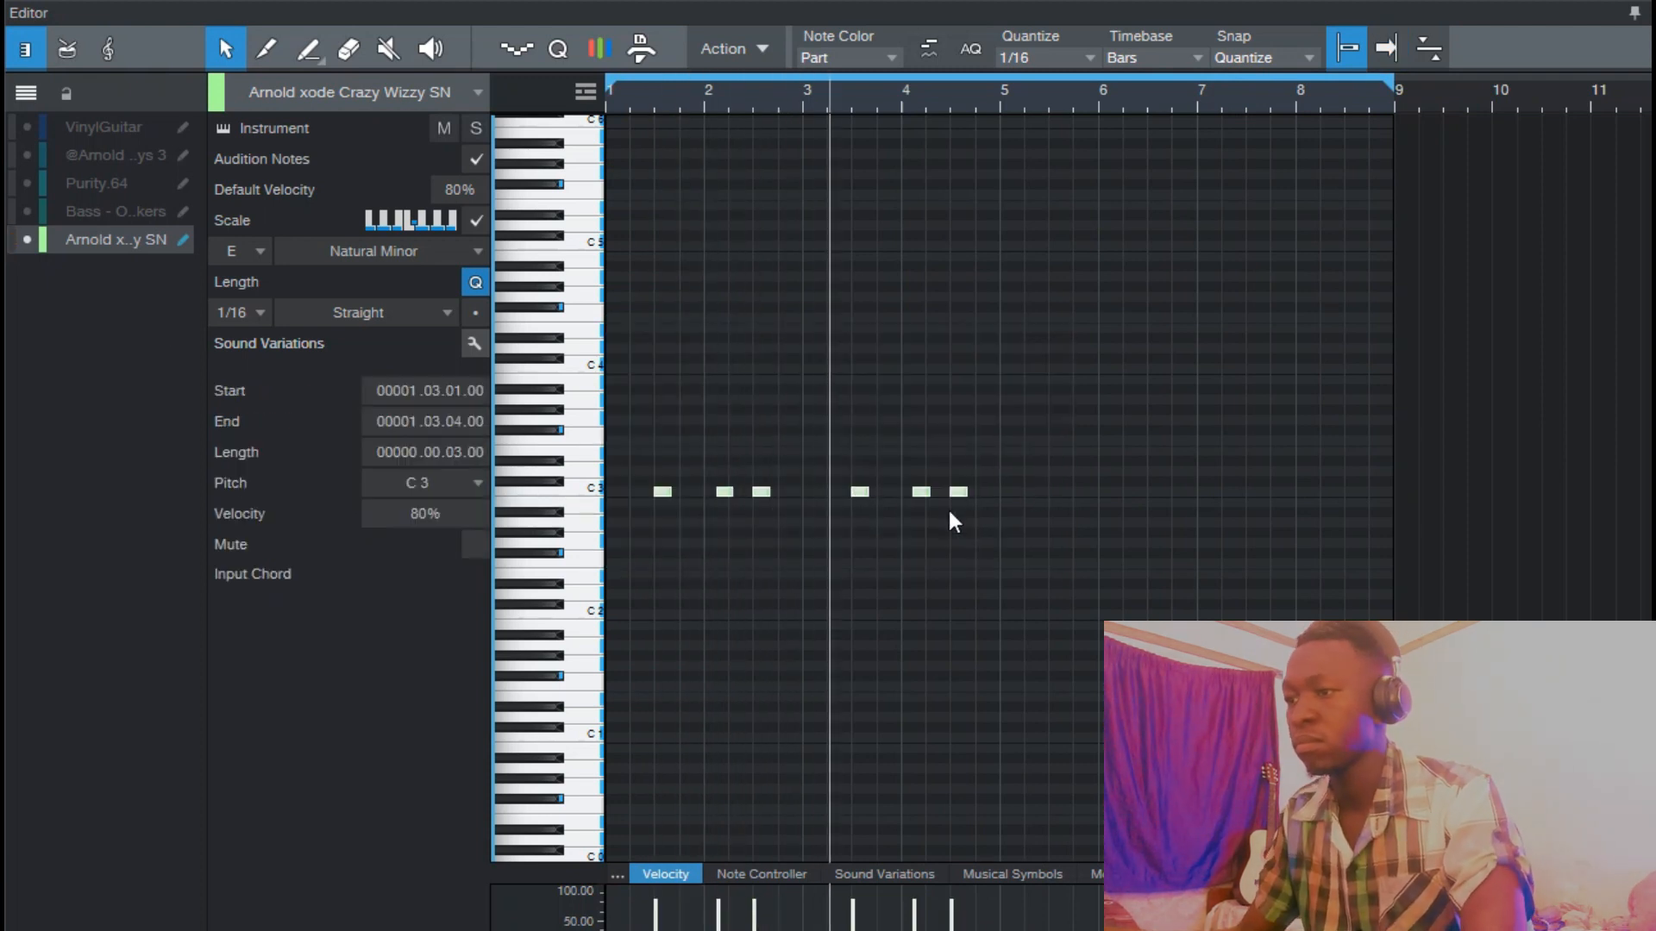
{"action": "key", "text": "ctrl+d"}
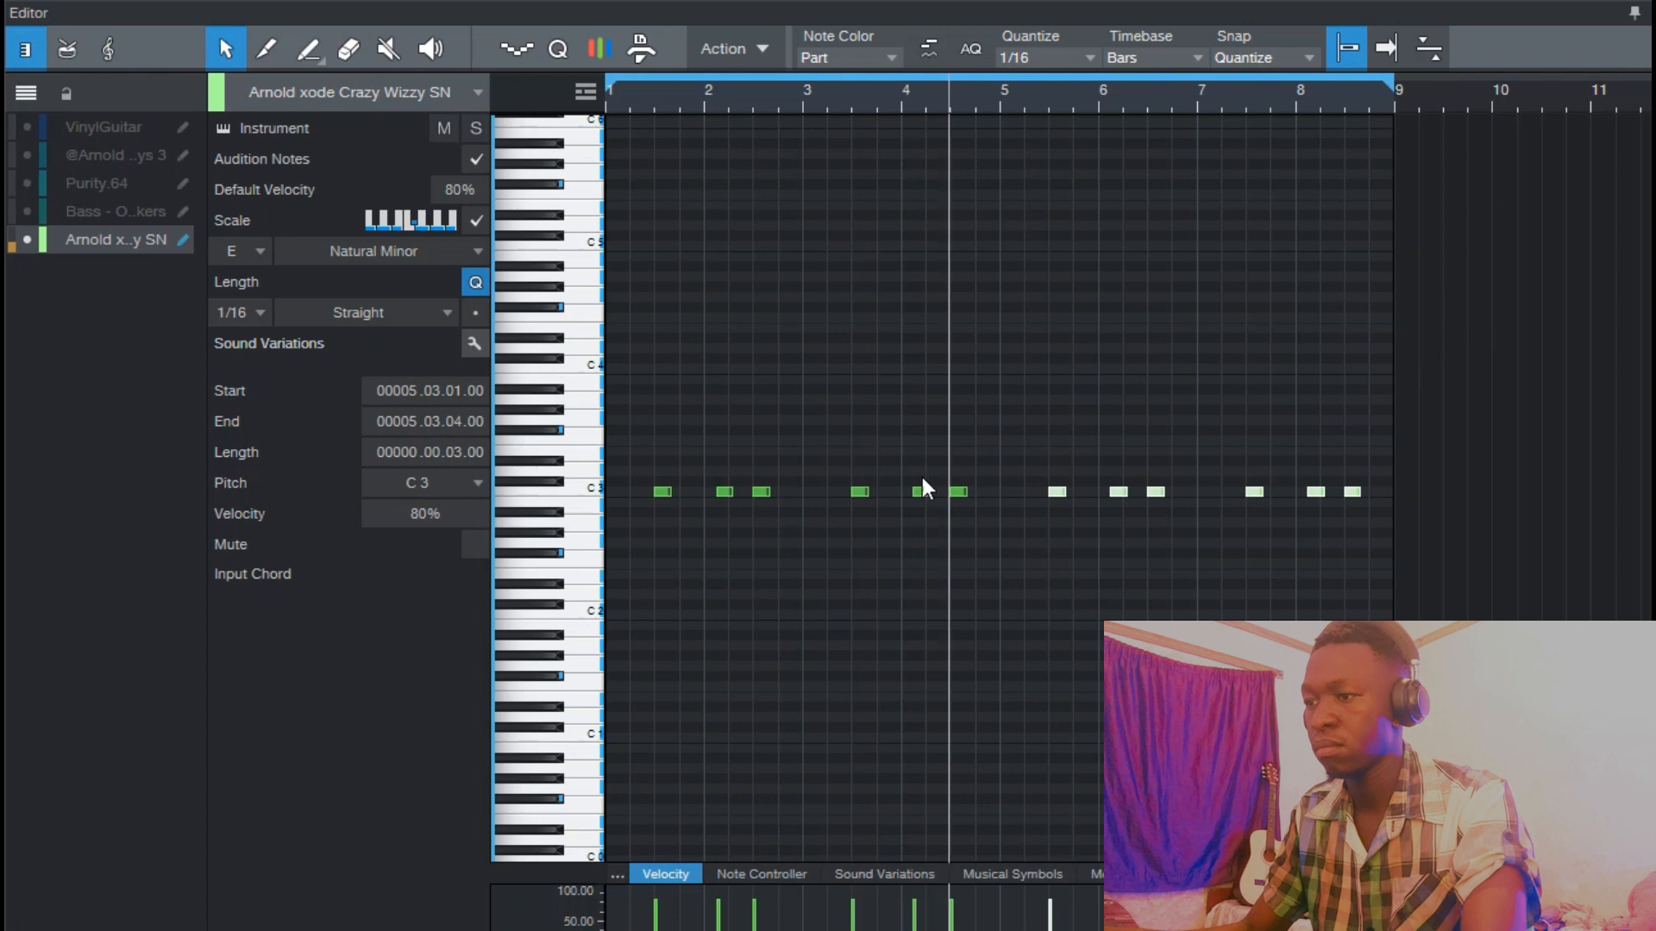
{"action": "left_click", "coordinate": [812, 102]}
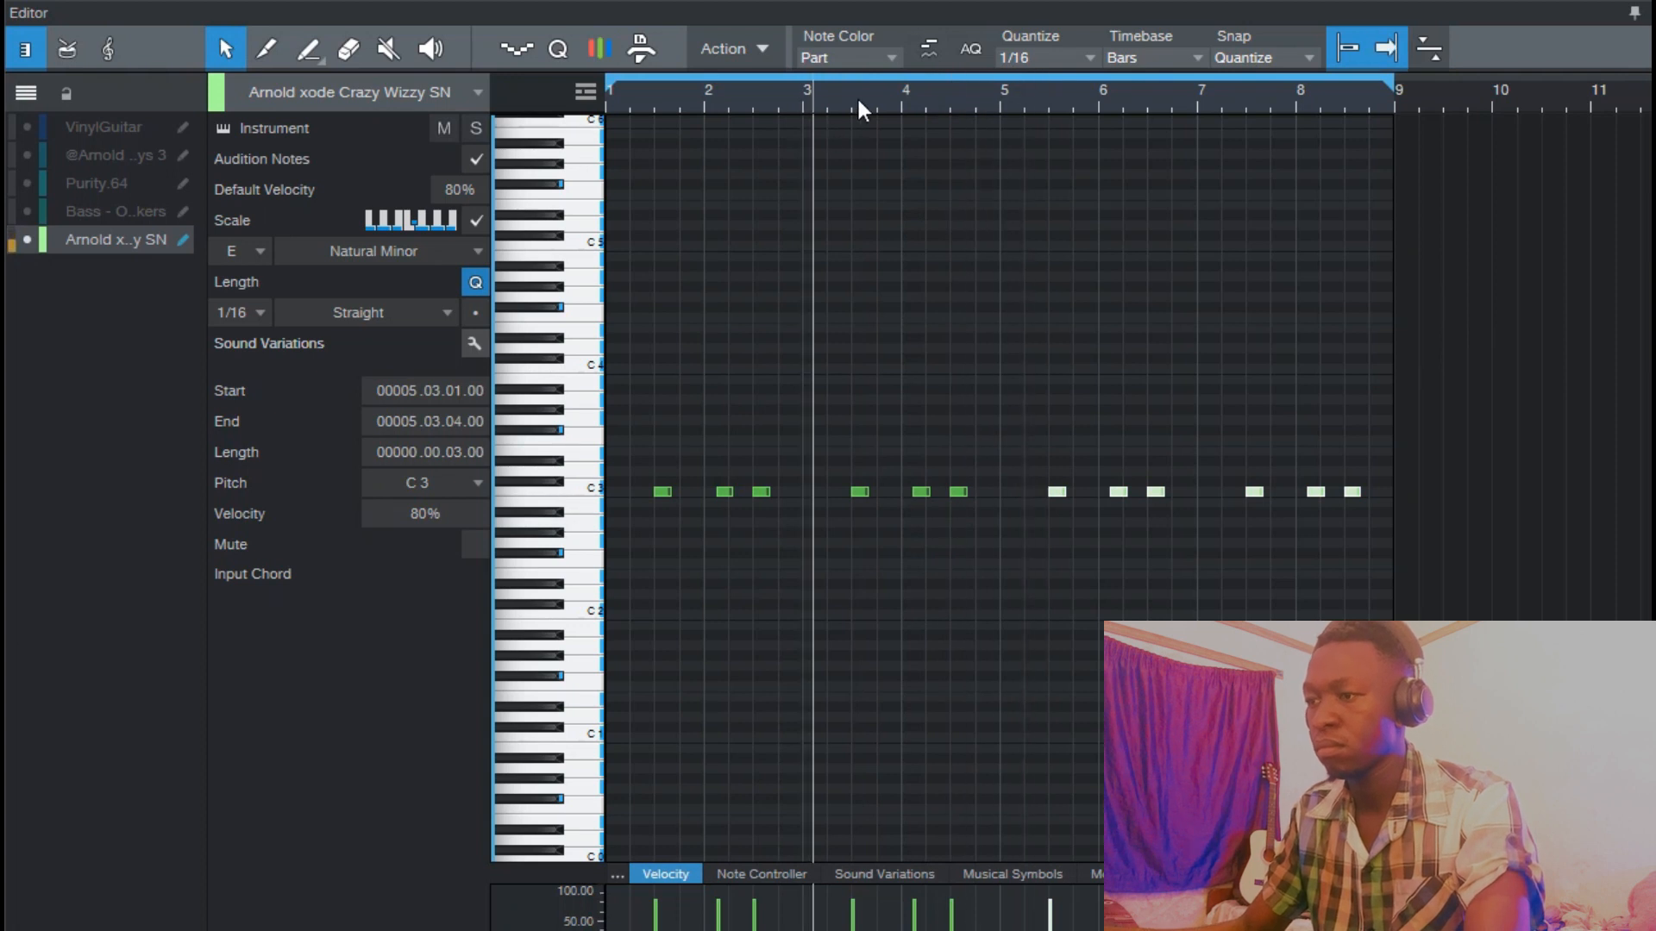
{"action": "scroll", "coordinate": [858, 110], "scroll_direction": "up", "scroll_amount": 4}
{"action": "double_click", "coordinate": [988, 492]}
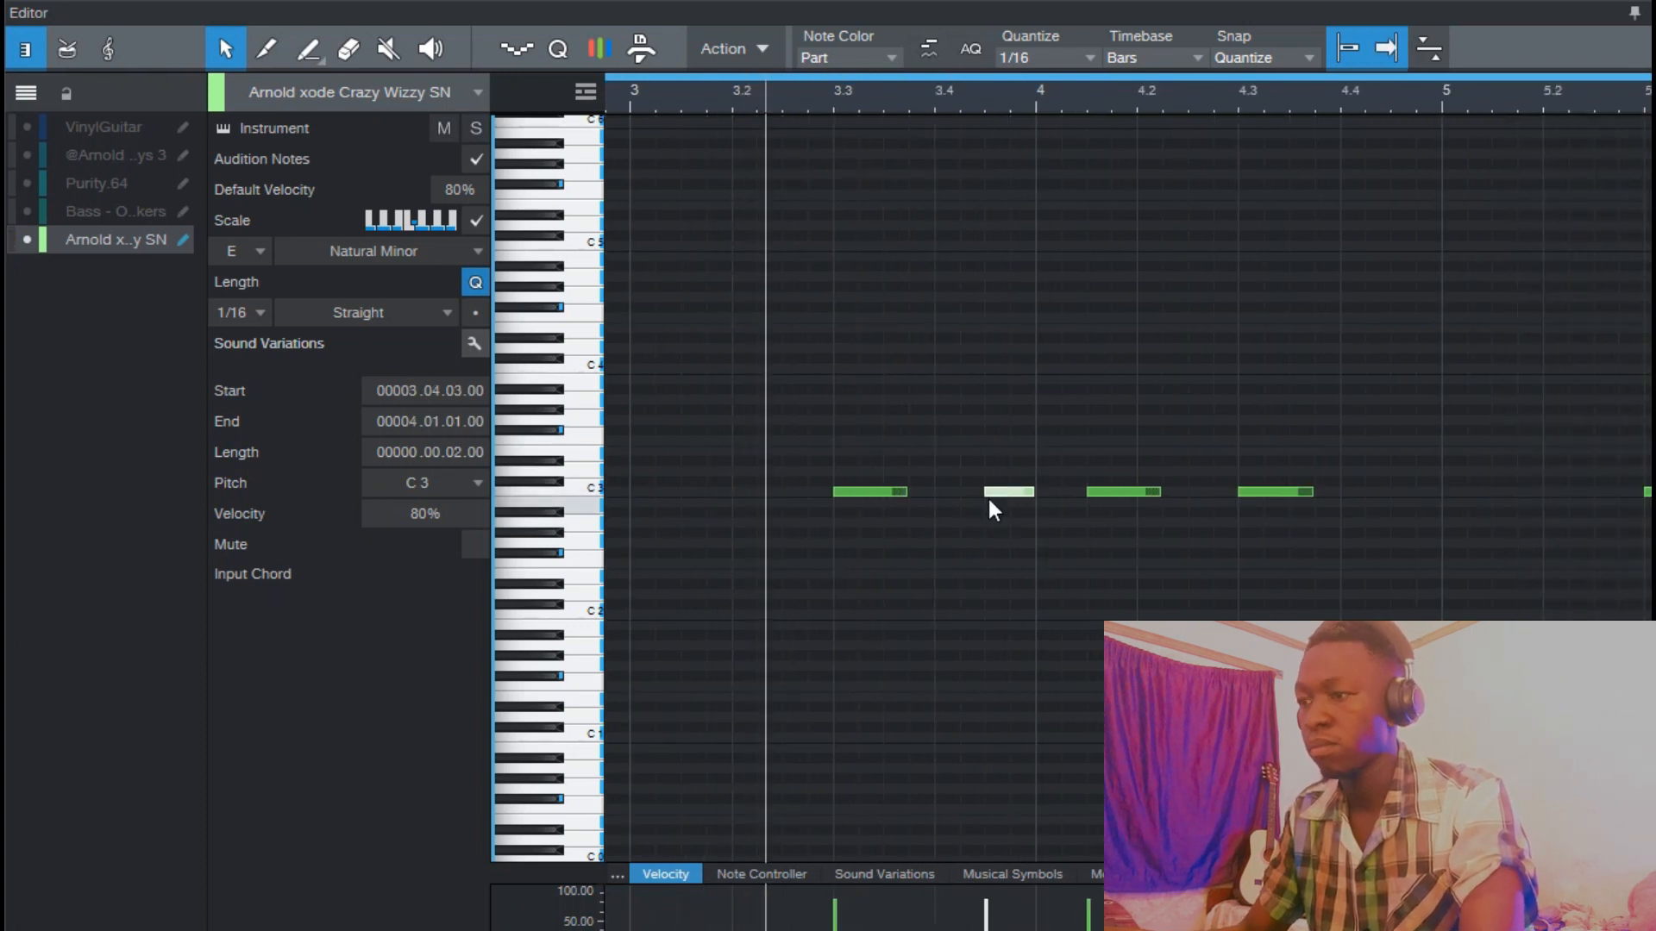
{"action": "scroll", "coordinate": [991, 509], "scroll_direction": "down", "scroll_amount": 4}
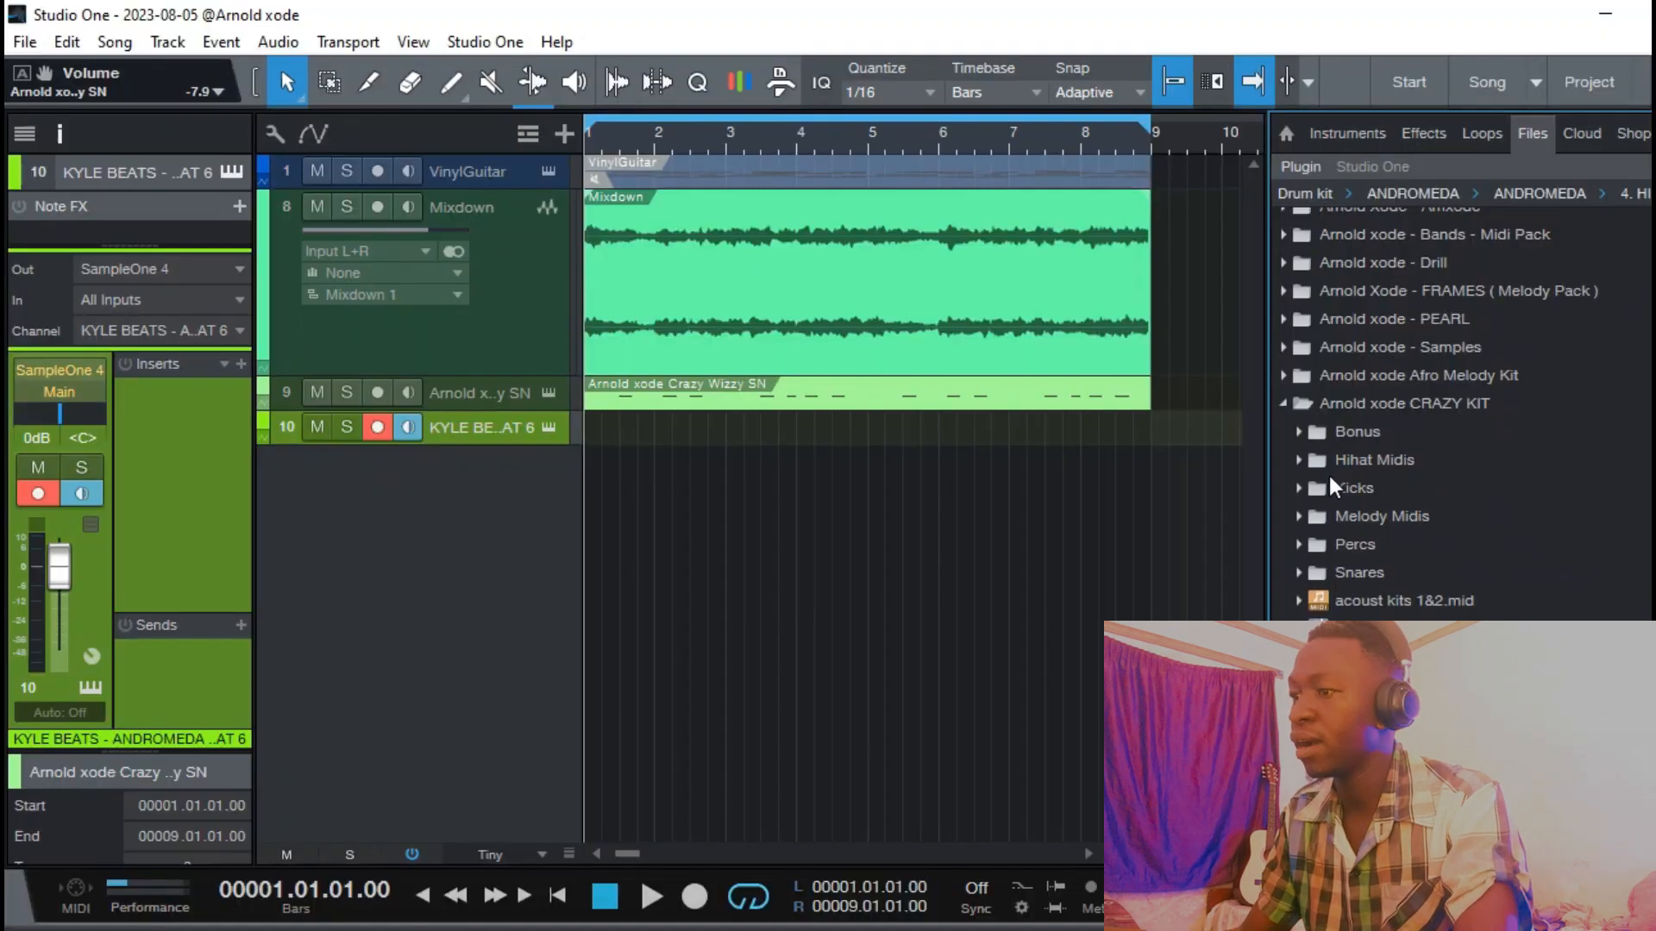
Place the xode trapy hi-hat MIDI from the Hihat Midis folder at bar 1 of track 10 and play it back.
{"action": "left_click", "coordinate": [1332, 474]}
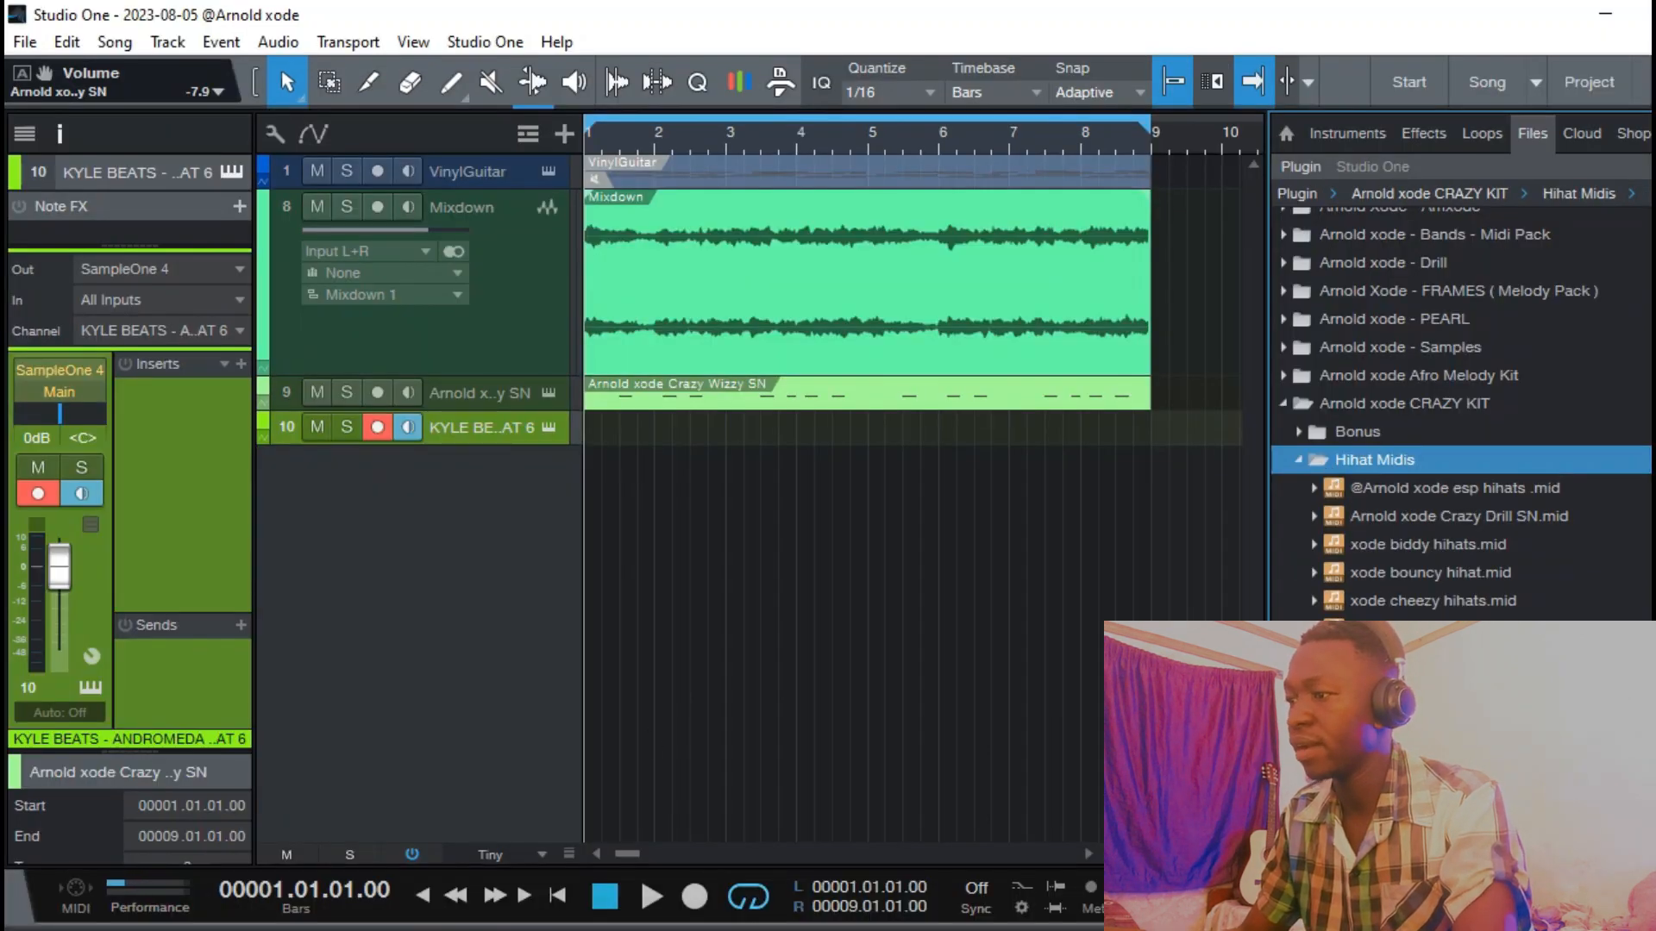
{"action": "scroll", "coordinate": [1344, 576], "scroll_direction": "down", "scroll_amount": 2}
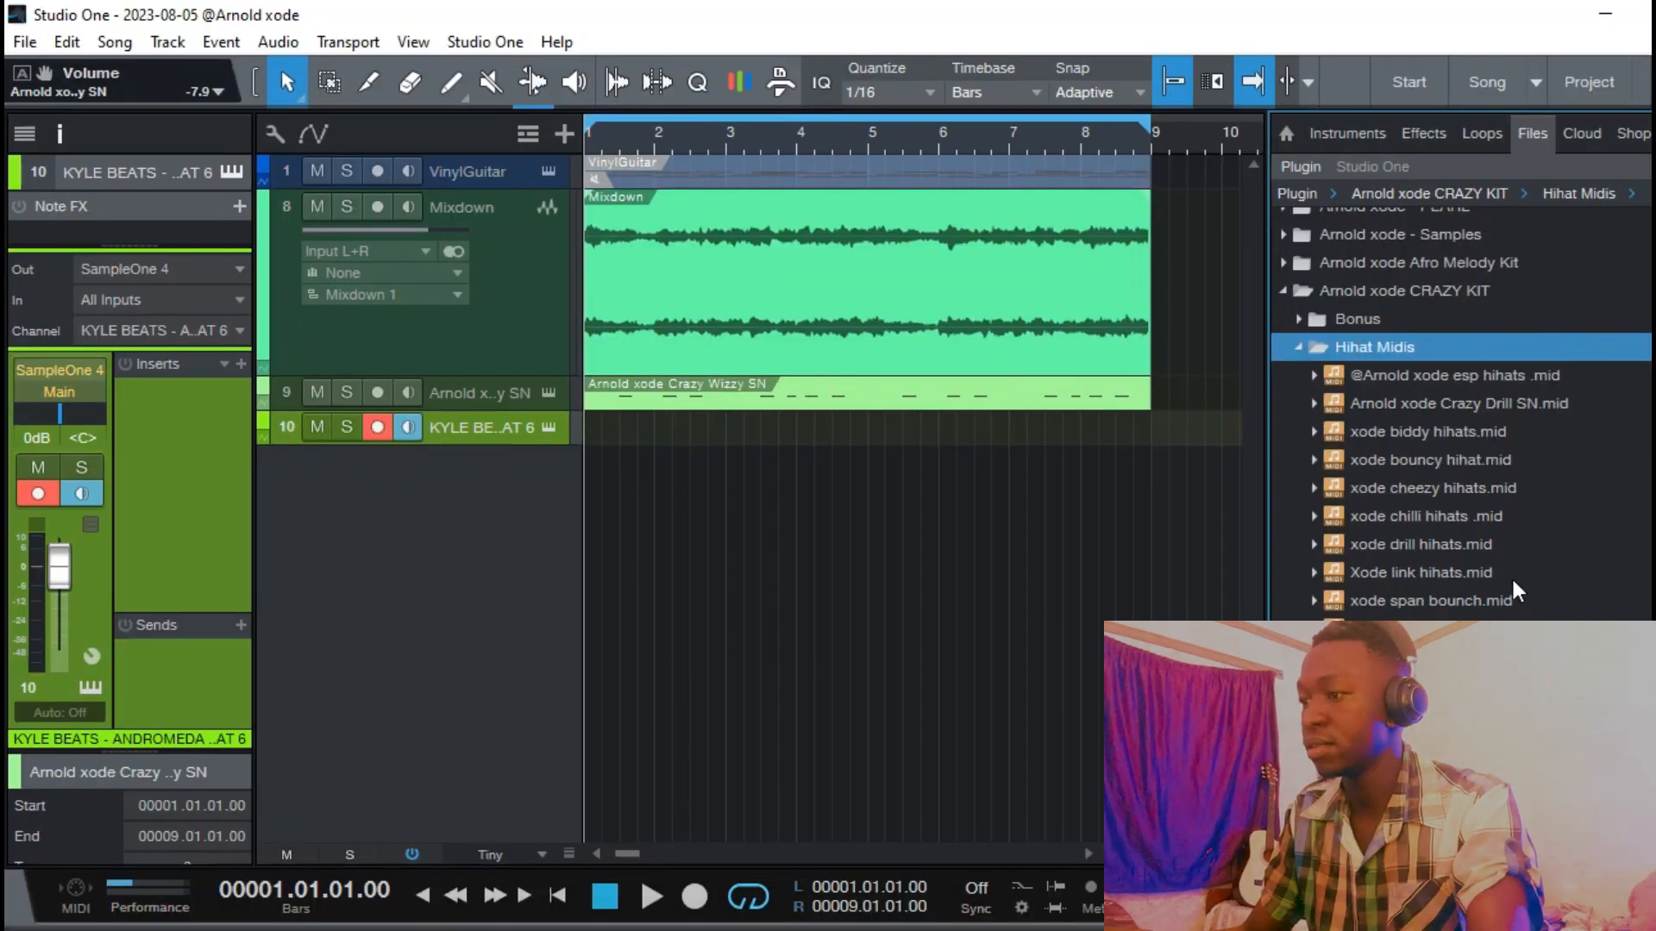
{"action": "left_click_drag", "start_coordinate": [1380, 629], "coordinate": [650, 432]}
{"action": "key", "text": "space"}
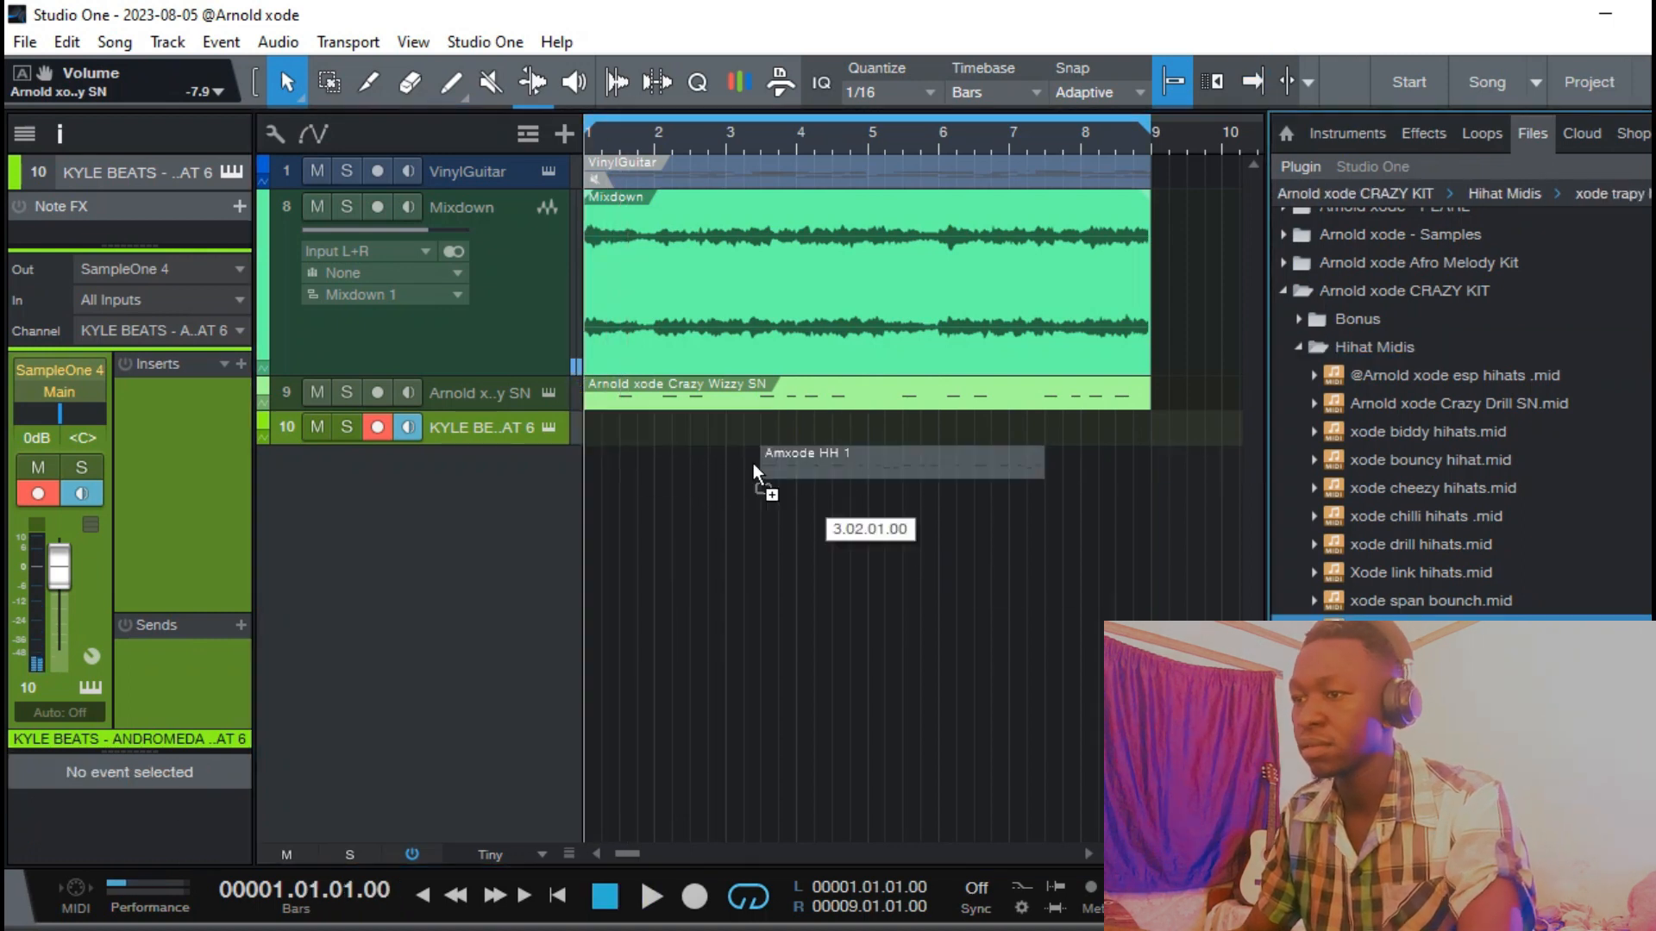
{"action": "left_click_drag", "start_coordinate": [752, 463], "coordinate": [624, 438]}
{"action": "key", "text": "space"}
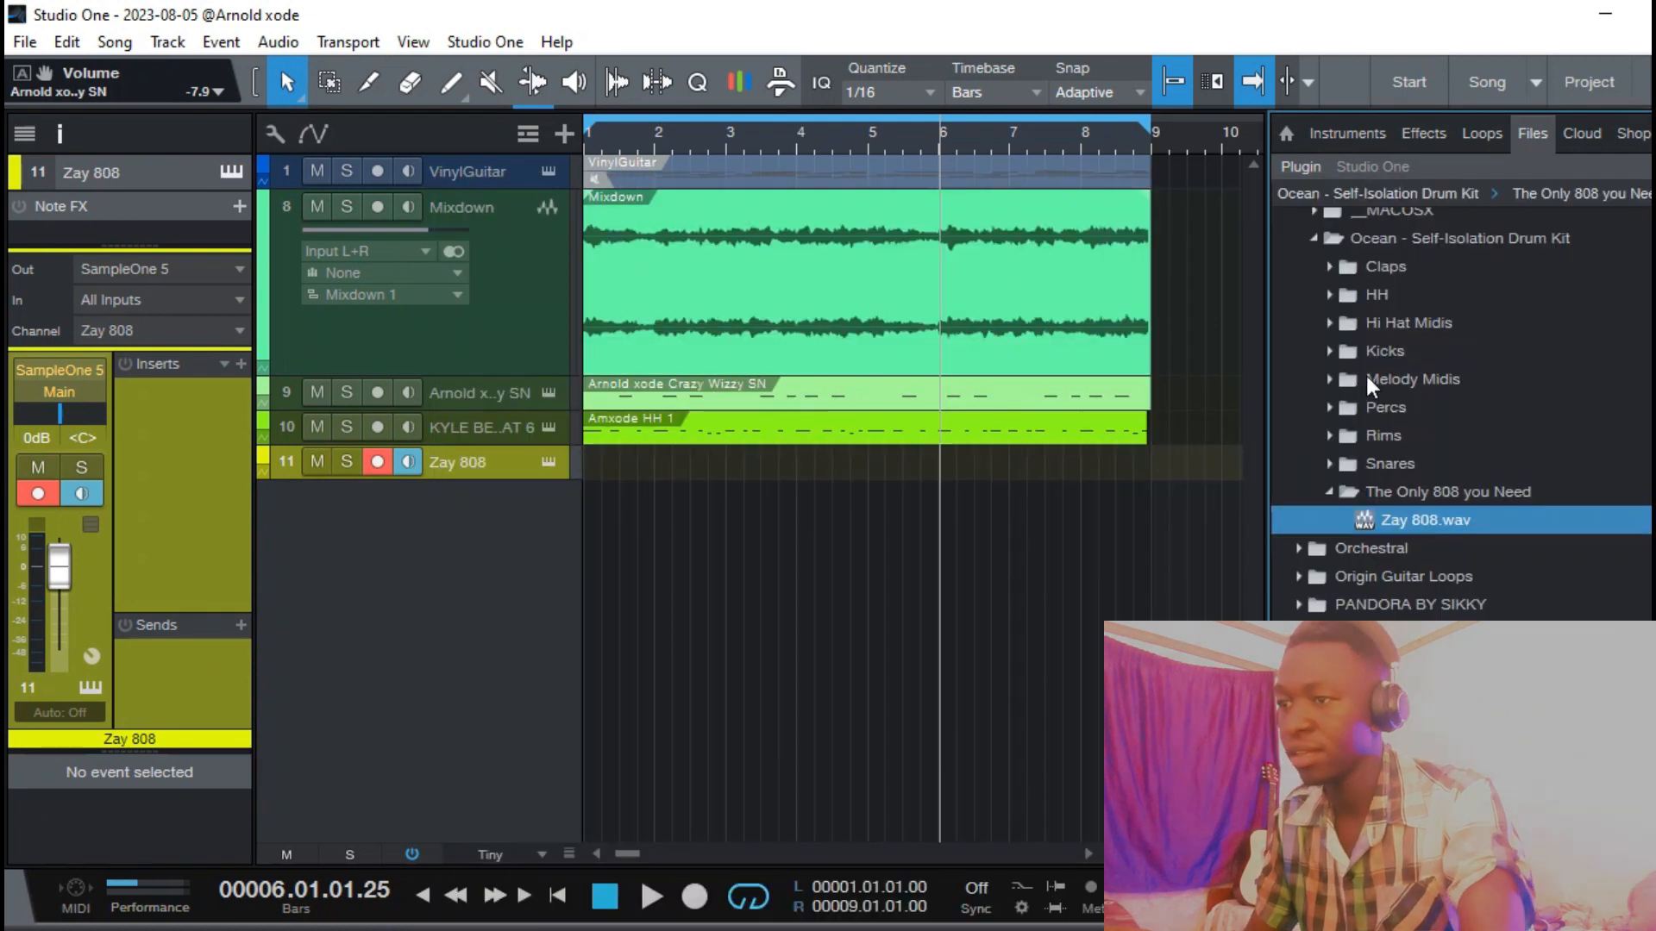
Add a C4 note of length 0.0.2.0 at 2.4.3 to the Zay 808 part and play it back.
{"action": "key", "text": "comma"}
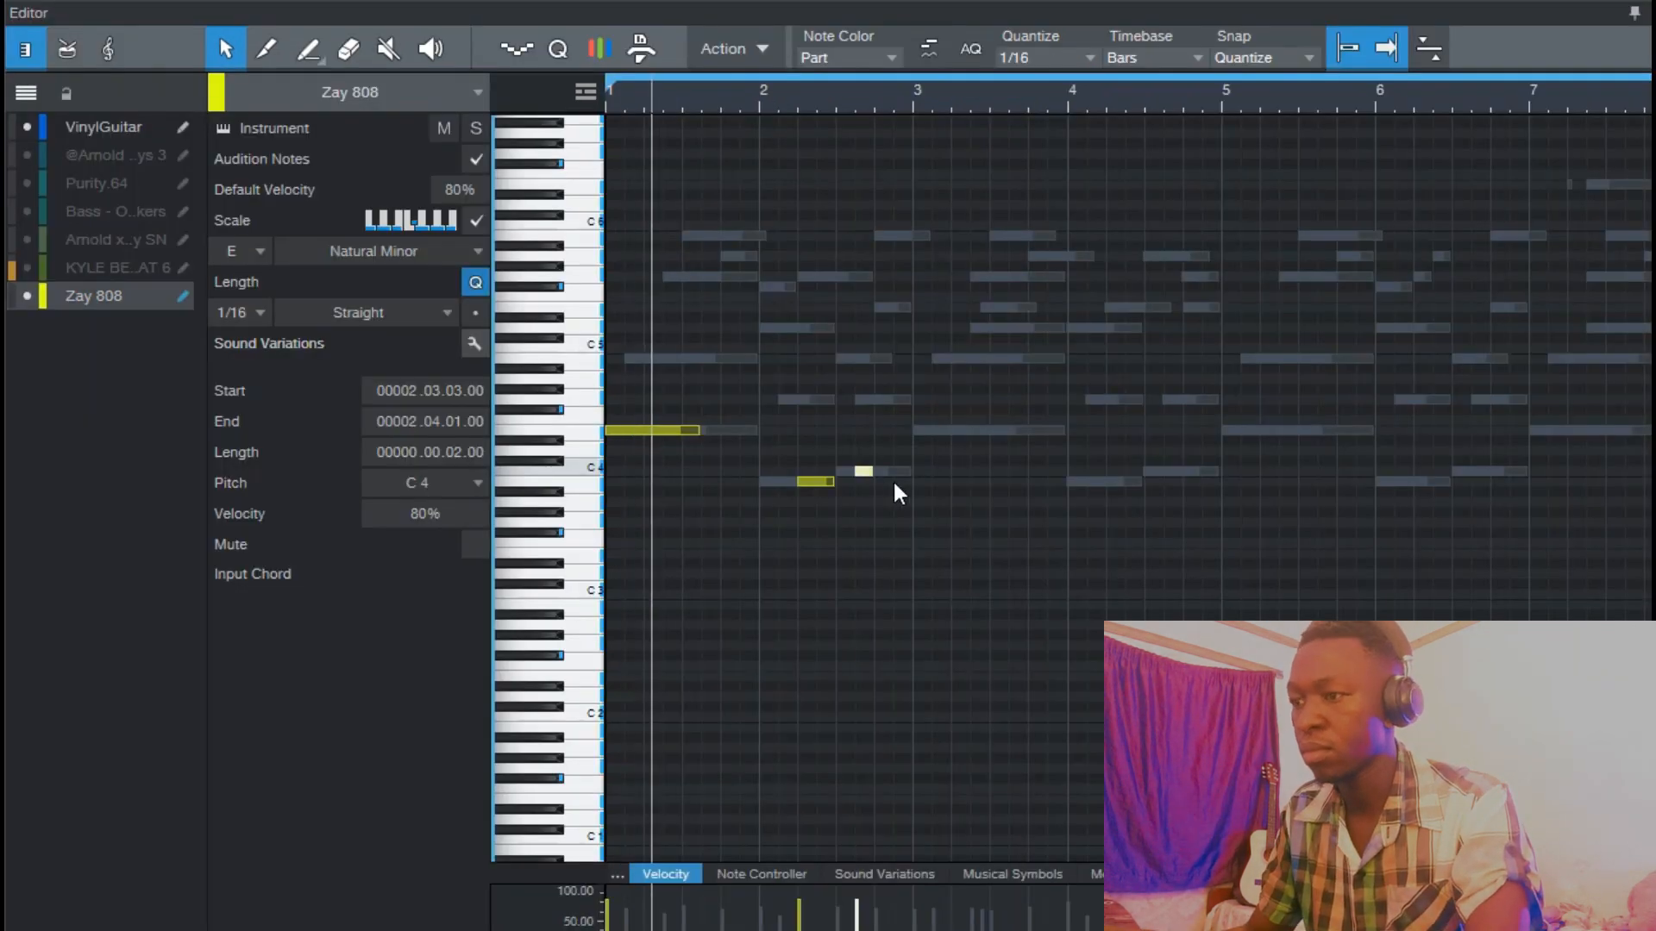
{"action": "left_click", "coordinate": [893, 475]}
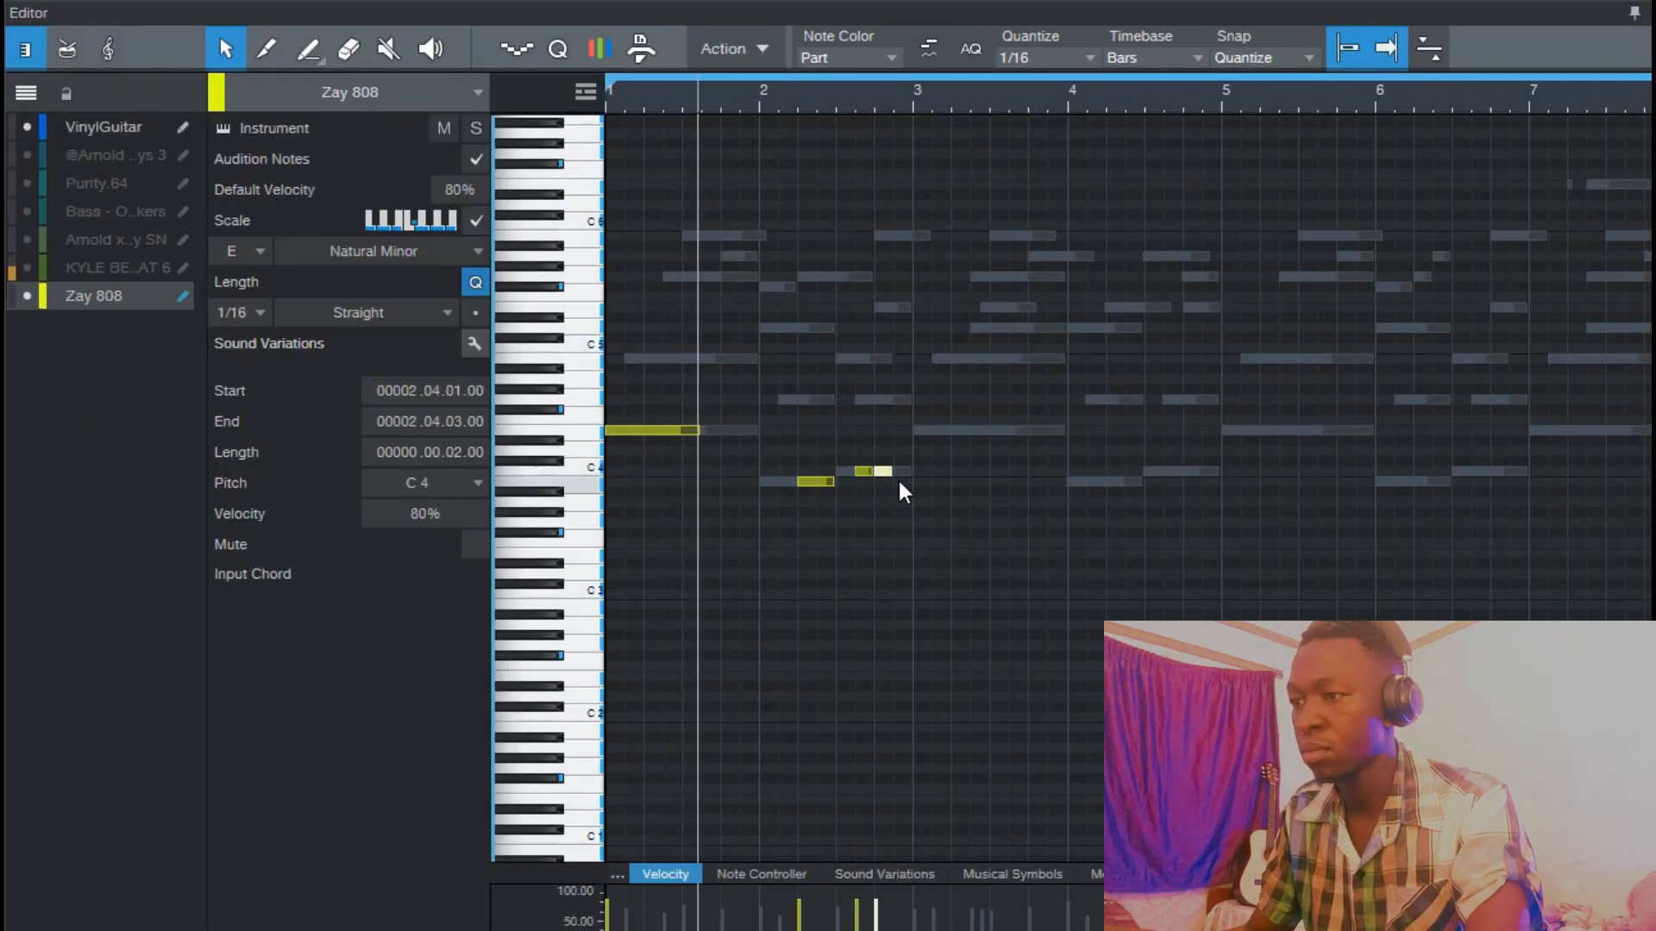
{"action": "left_click_drag", "start_coordinate": [896, 477], "coordinate": [899, 477]}
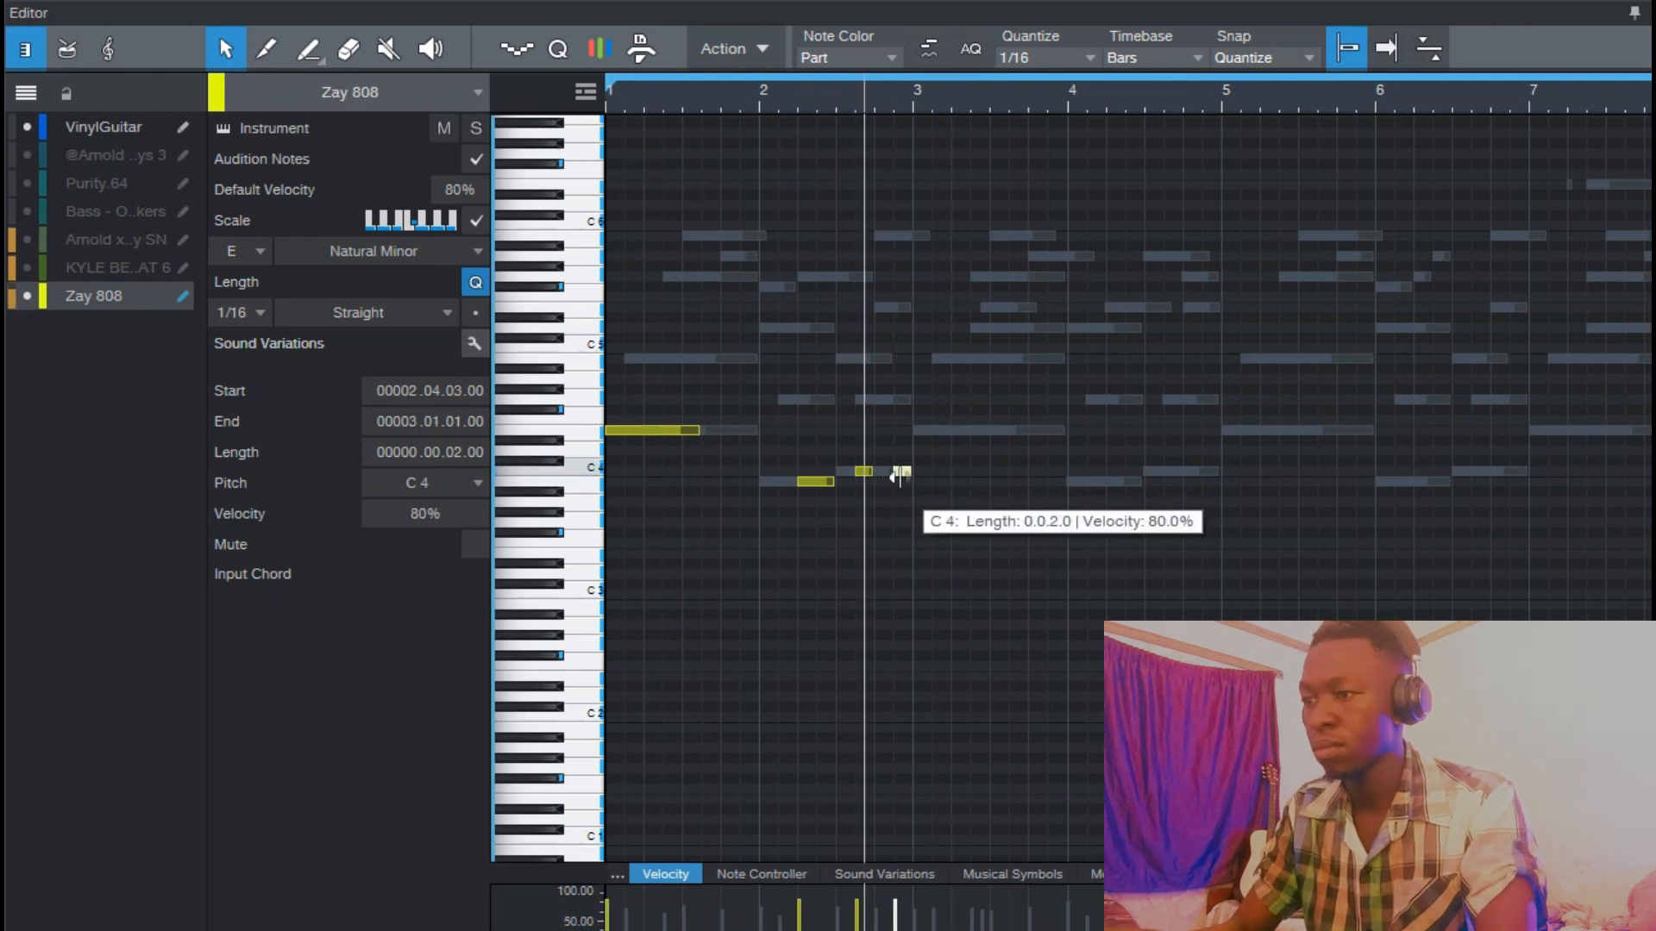
{"action": "key", "text": "space"}
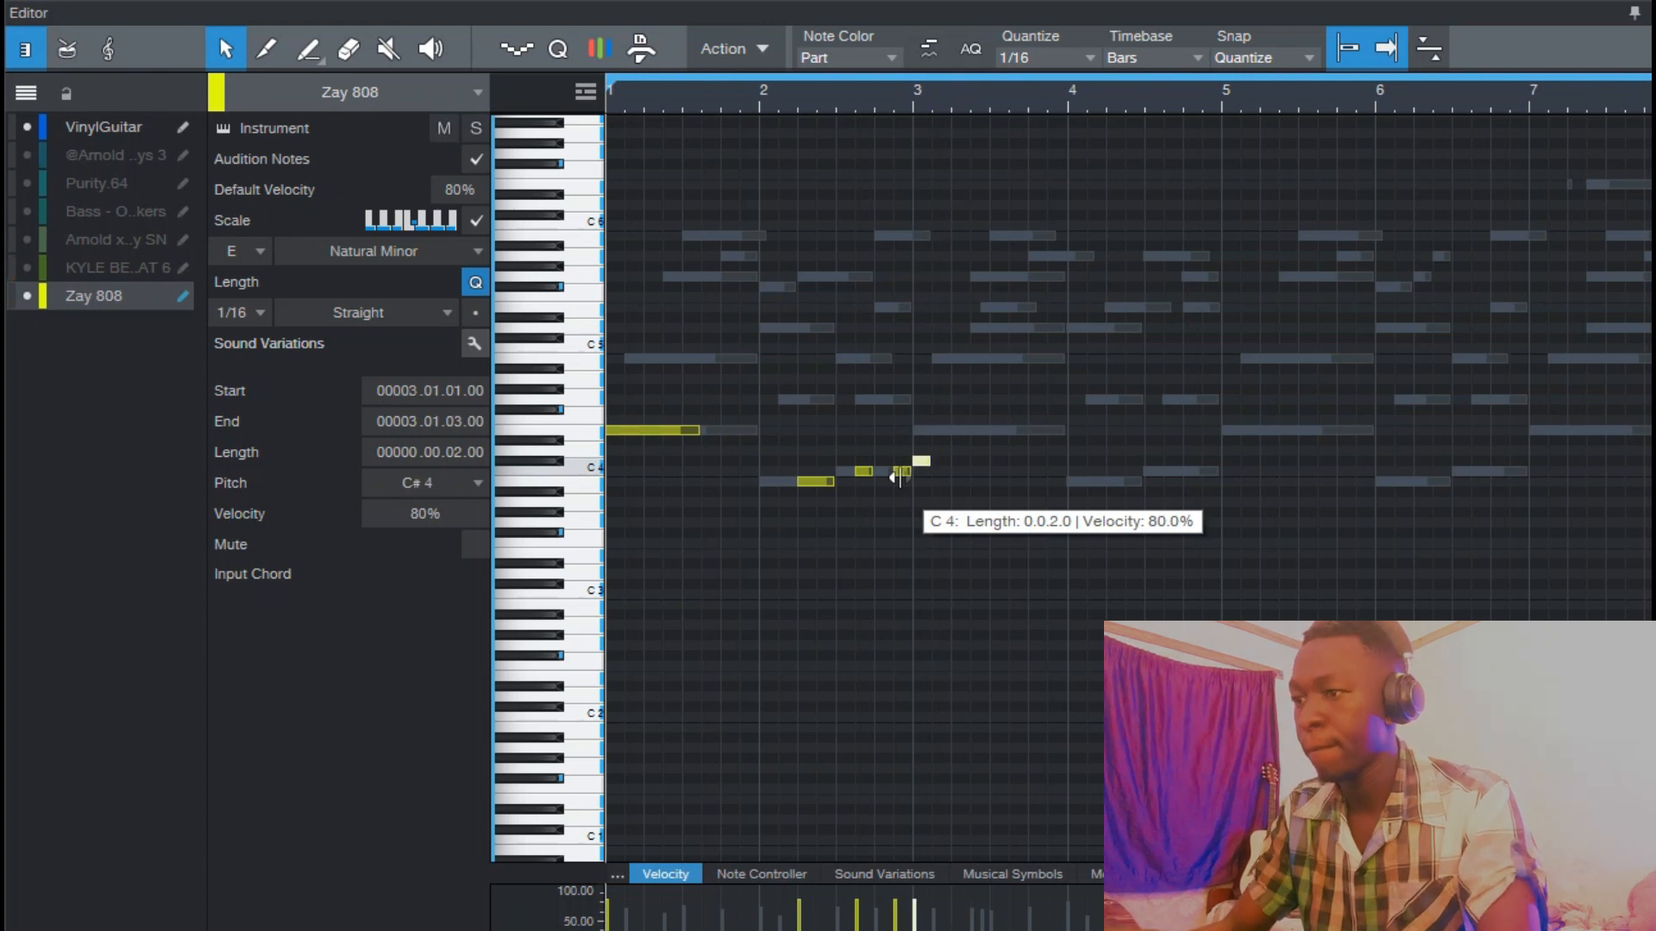
{"action": "key", "text": "space"}
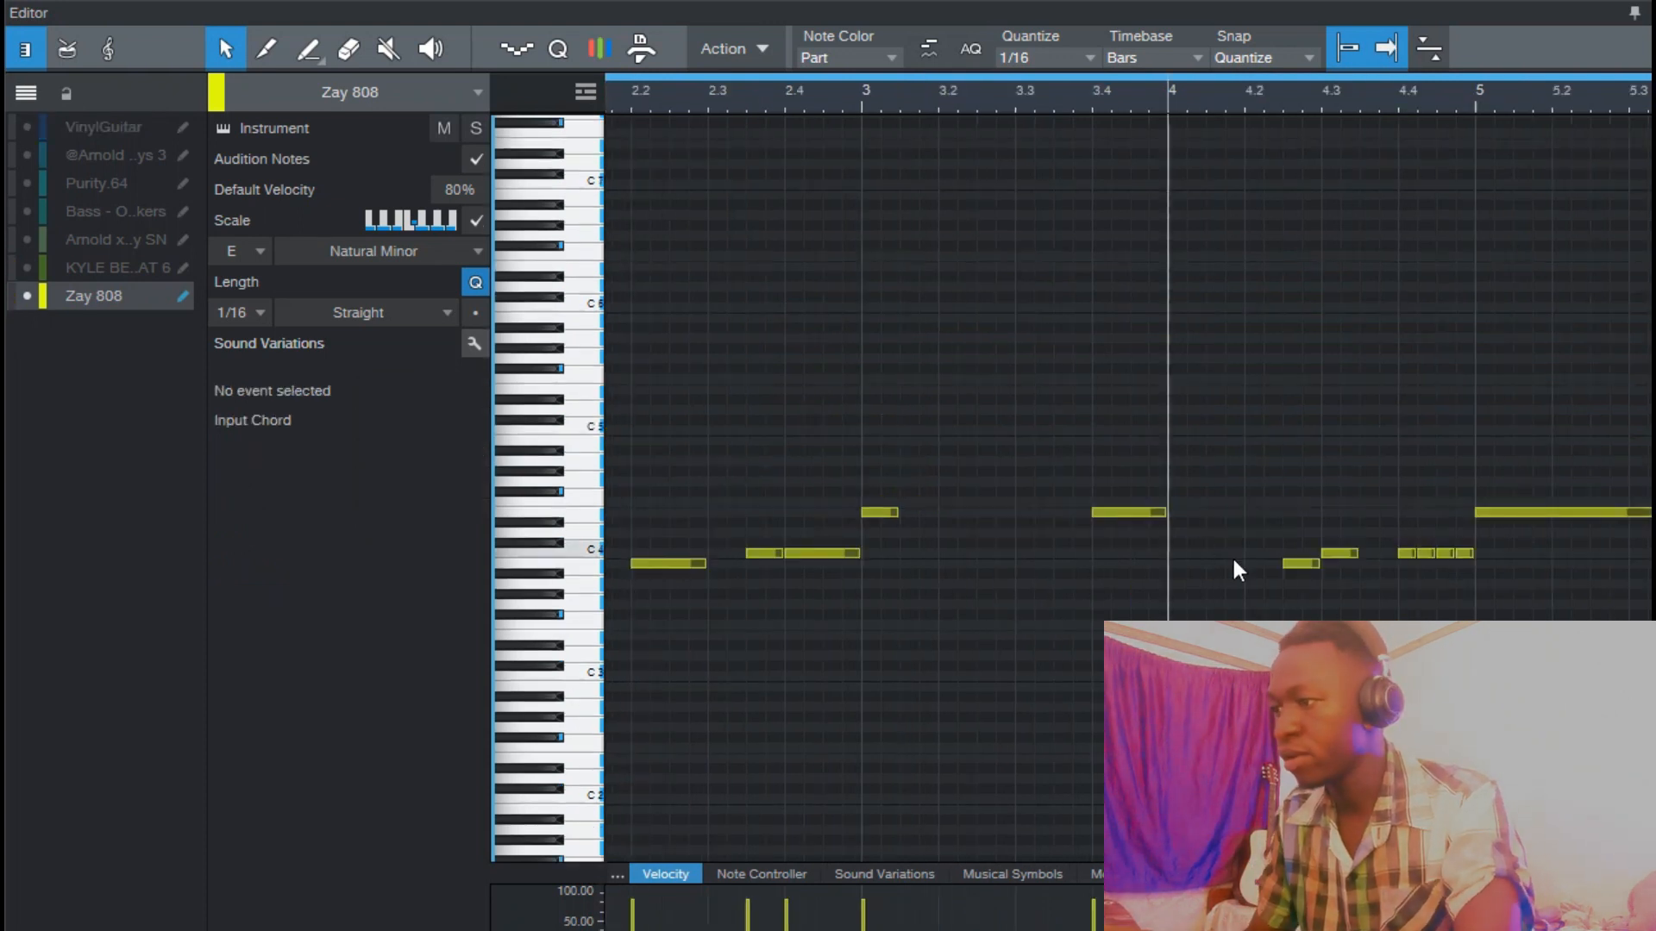
Raise the 808 note at 4.4.3 by one octave to C5.
{"action": "left_click", "coordinate": [1445, 556]}
{"action": "key", "text": "shift+Up"}
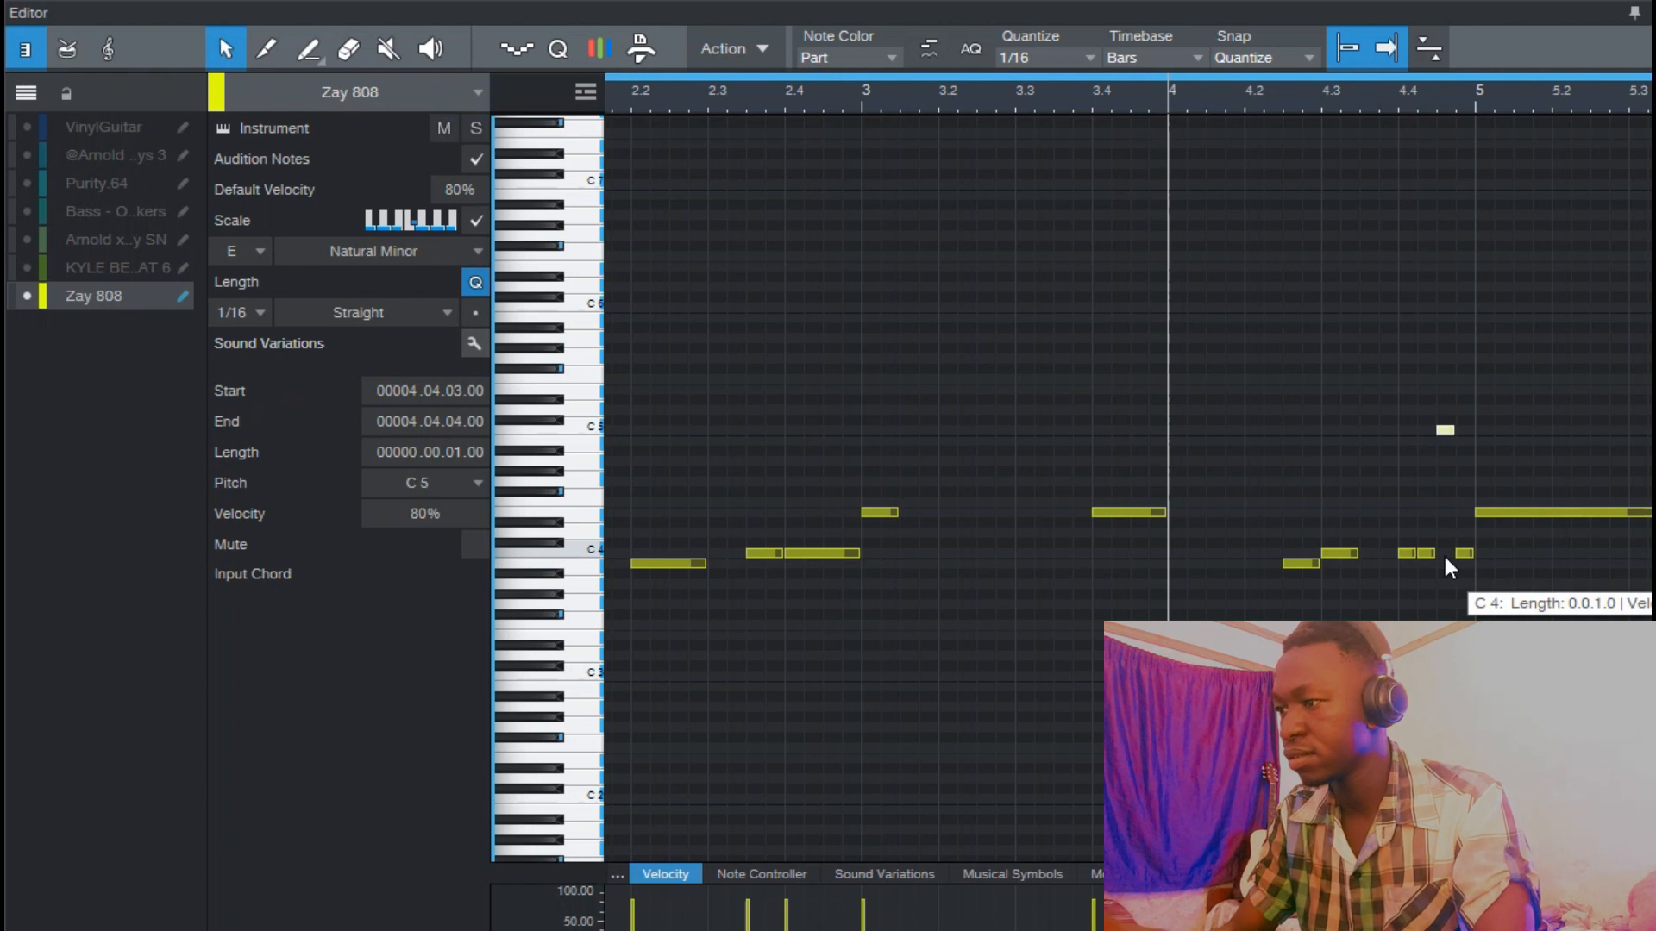
{"action": "left_click", "coordinate": [1191, 620]}
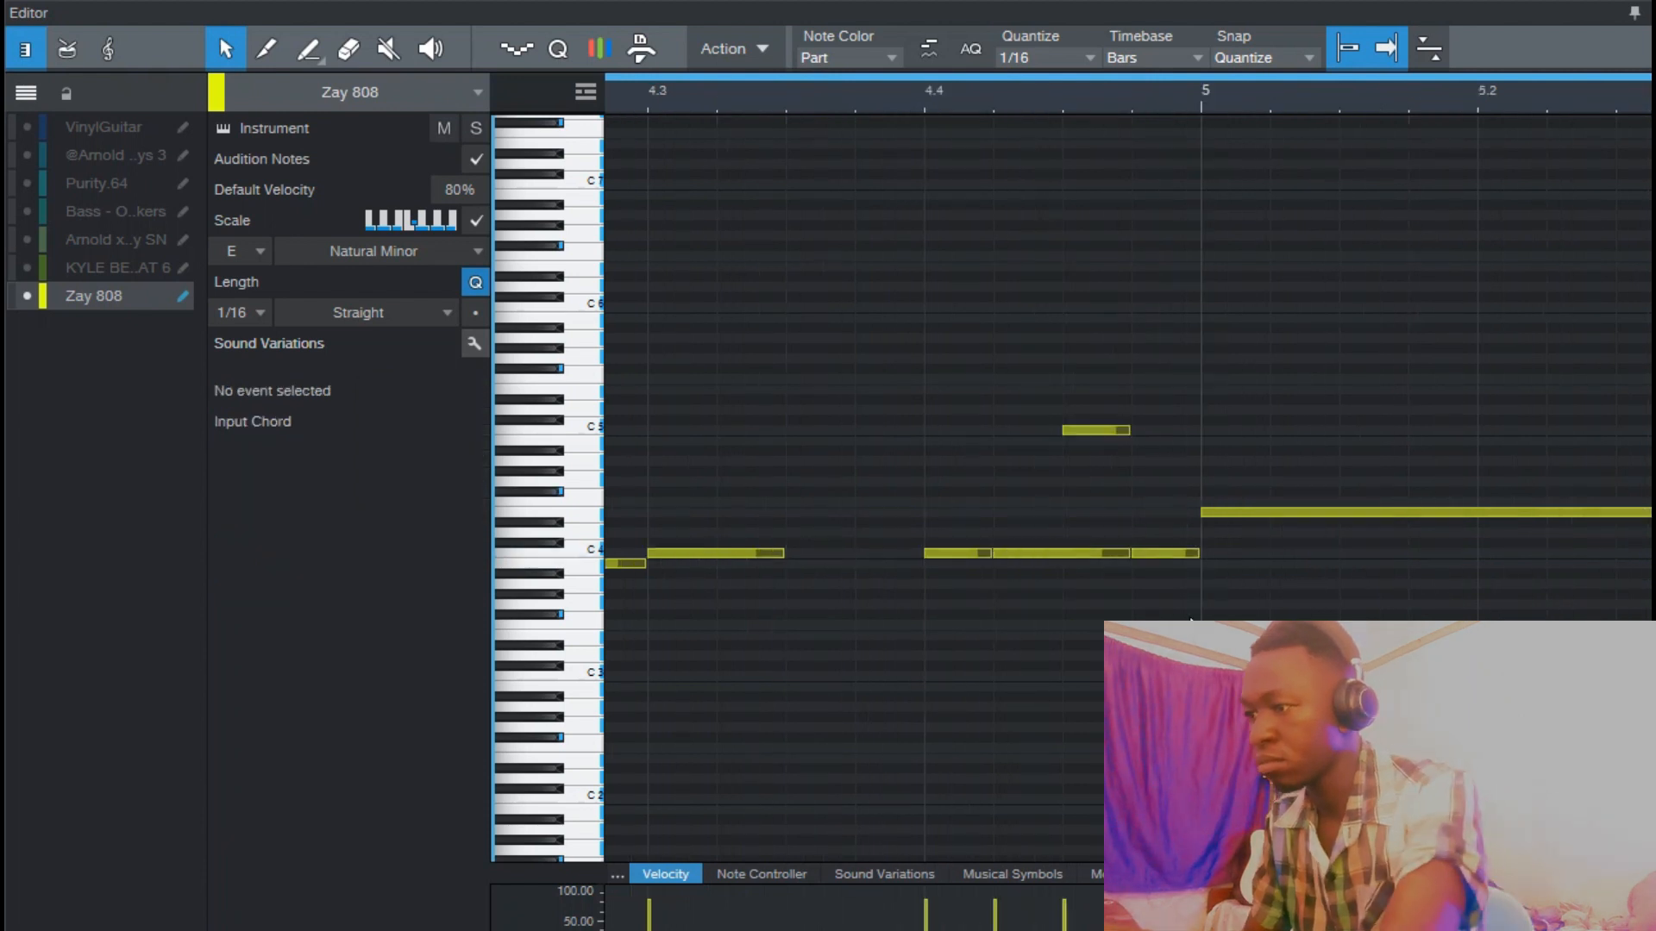
Delete the C4 note at 4.4.4 and extend the preceding C4 and C5 notes to the start of bar 5.
{"action": "left_click", "coordinate": [1173, 556]}
{"action": "key", "text": "Delete"}
{"action": "left_click_drag", "start_coordinate": [1097, 344], "coordinate": [1131, 584]}
{"action": "key", "text": "w"}
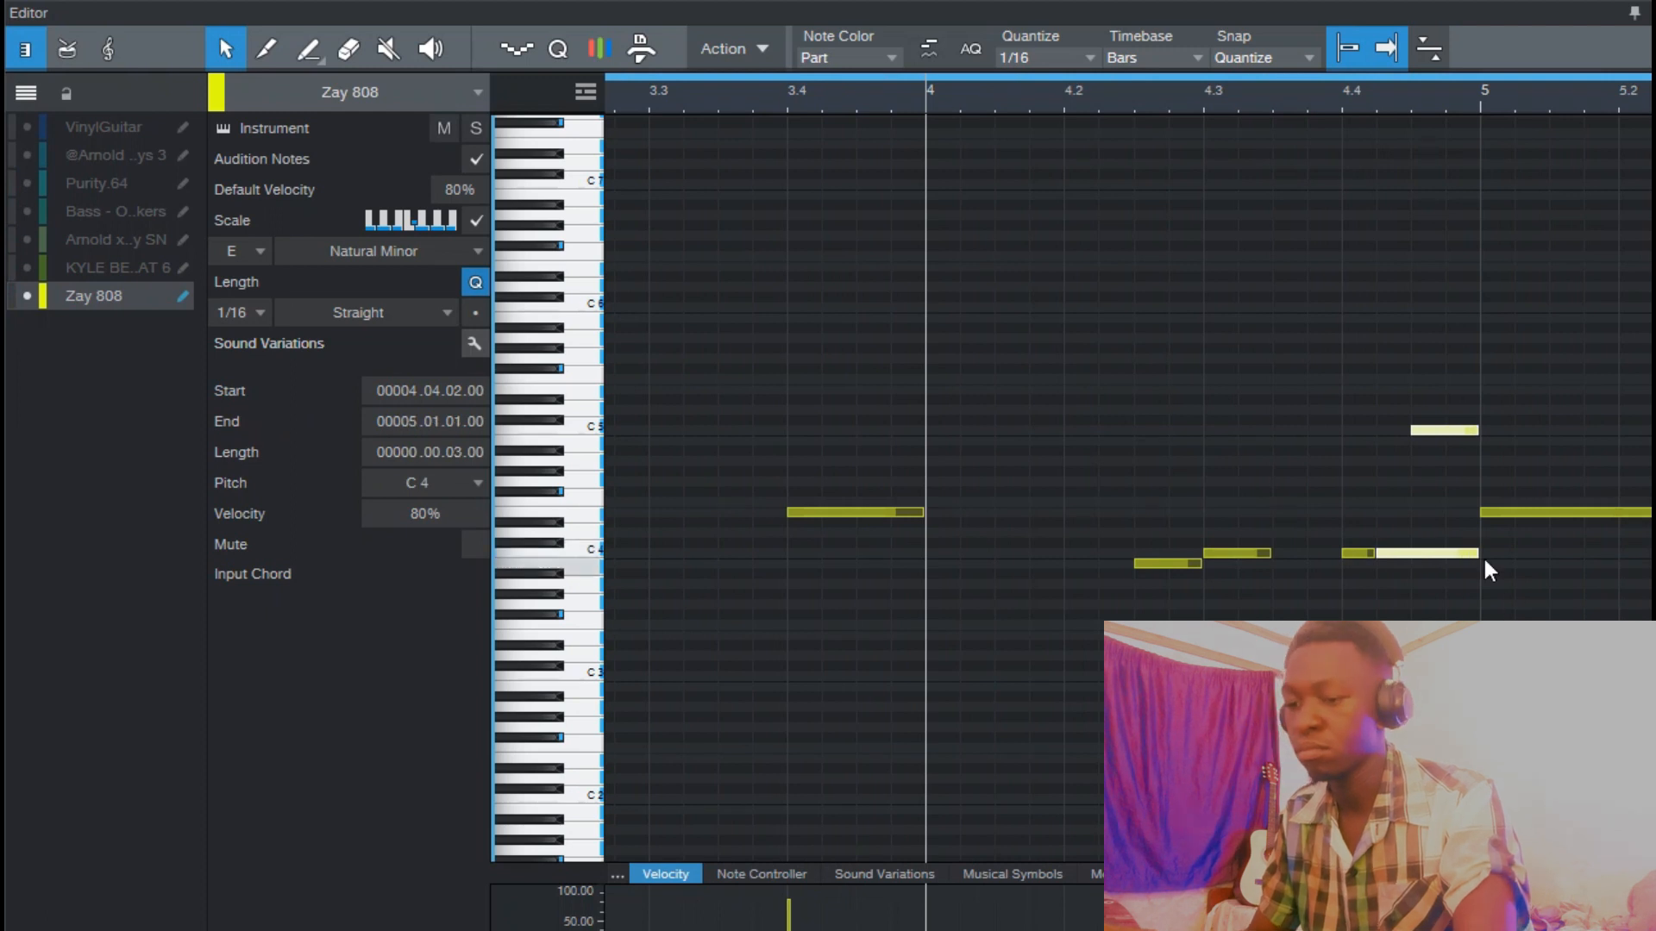
Transpose all Zay 808 notes down one octave and play the part back.
{"action": "key", "text": "w"}
{"action": "key", "text": "w"}
{"action": "key", "text": "w"}
{"action": "key", "text": "space"}
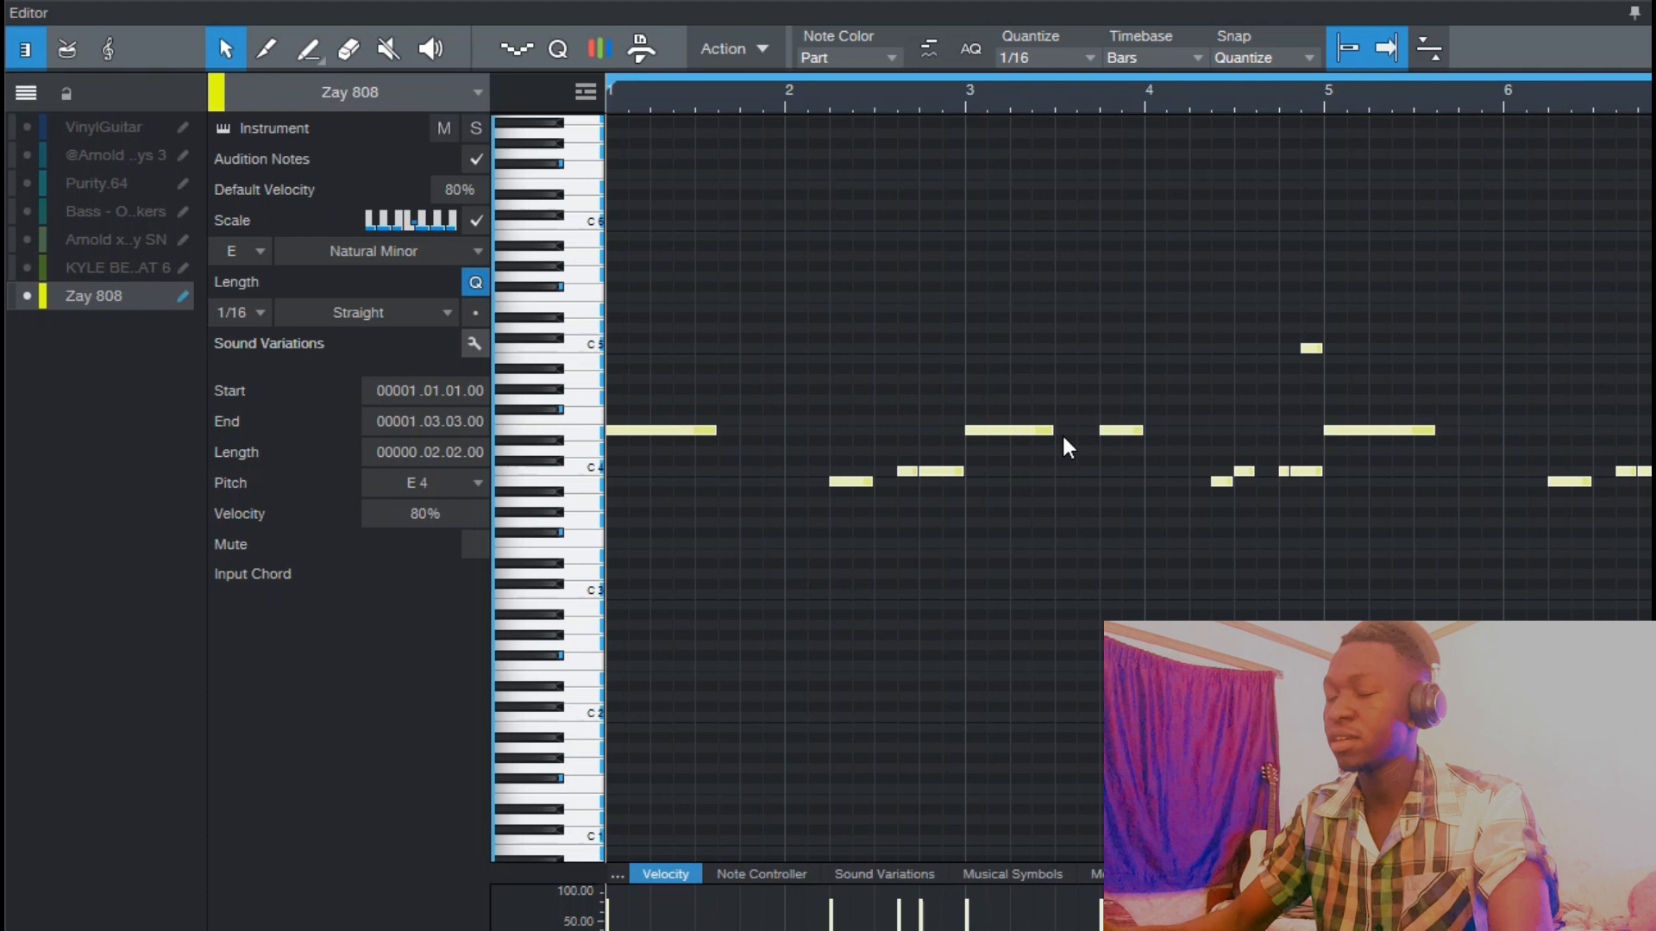
{"action": "key", "text": "shift+Down"}
{"action": "key", "text": "space"}
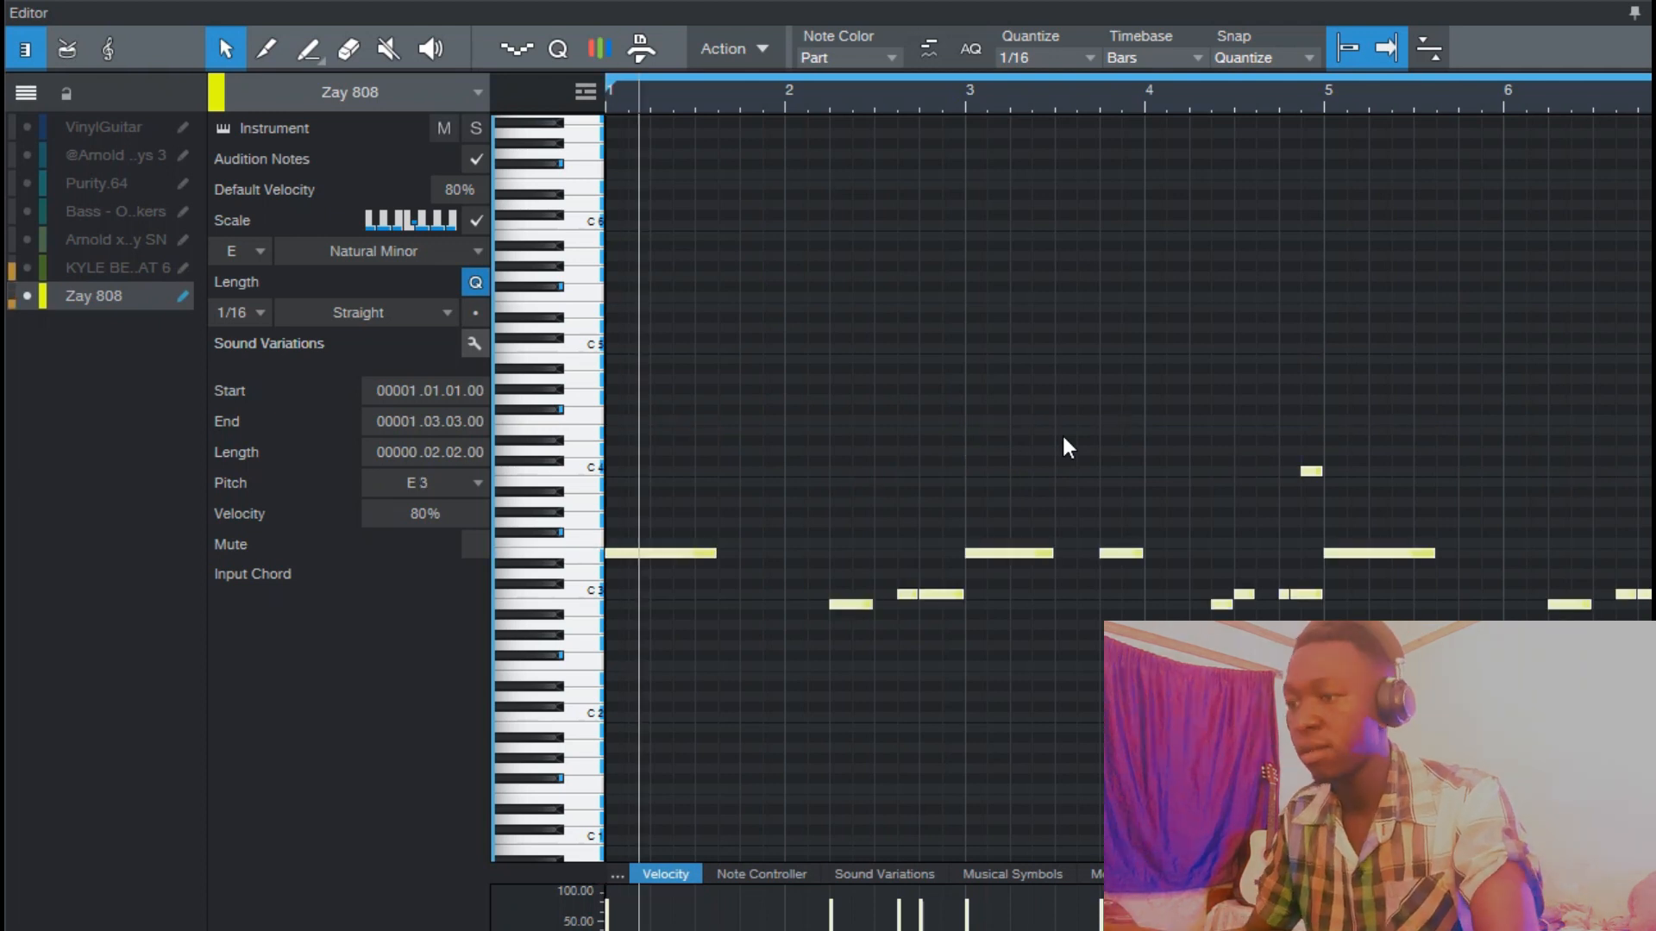
{"action": "scroll", "coordinate": [1064, 476], "scroll_direction": "down", "scroll_amount": 3}
{"action": "key", "text": "w"}
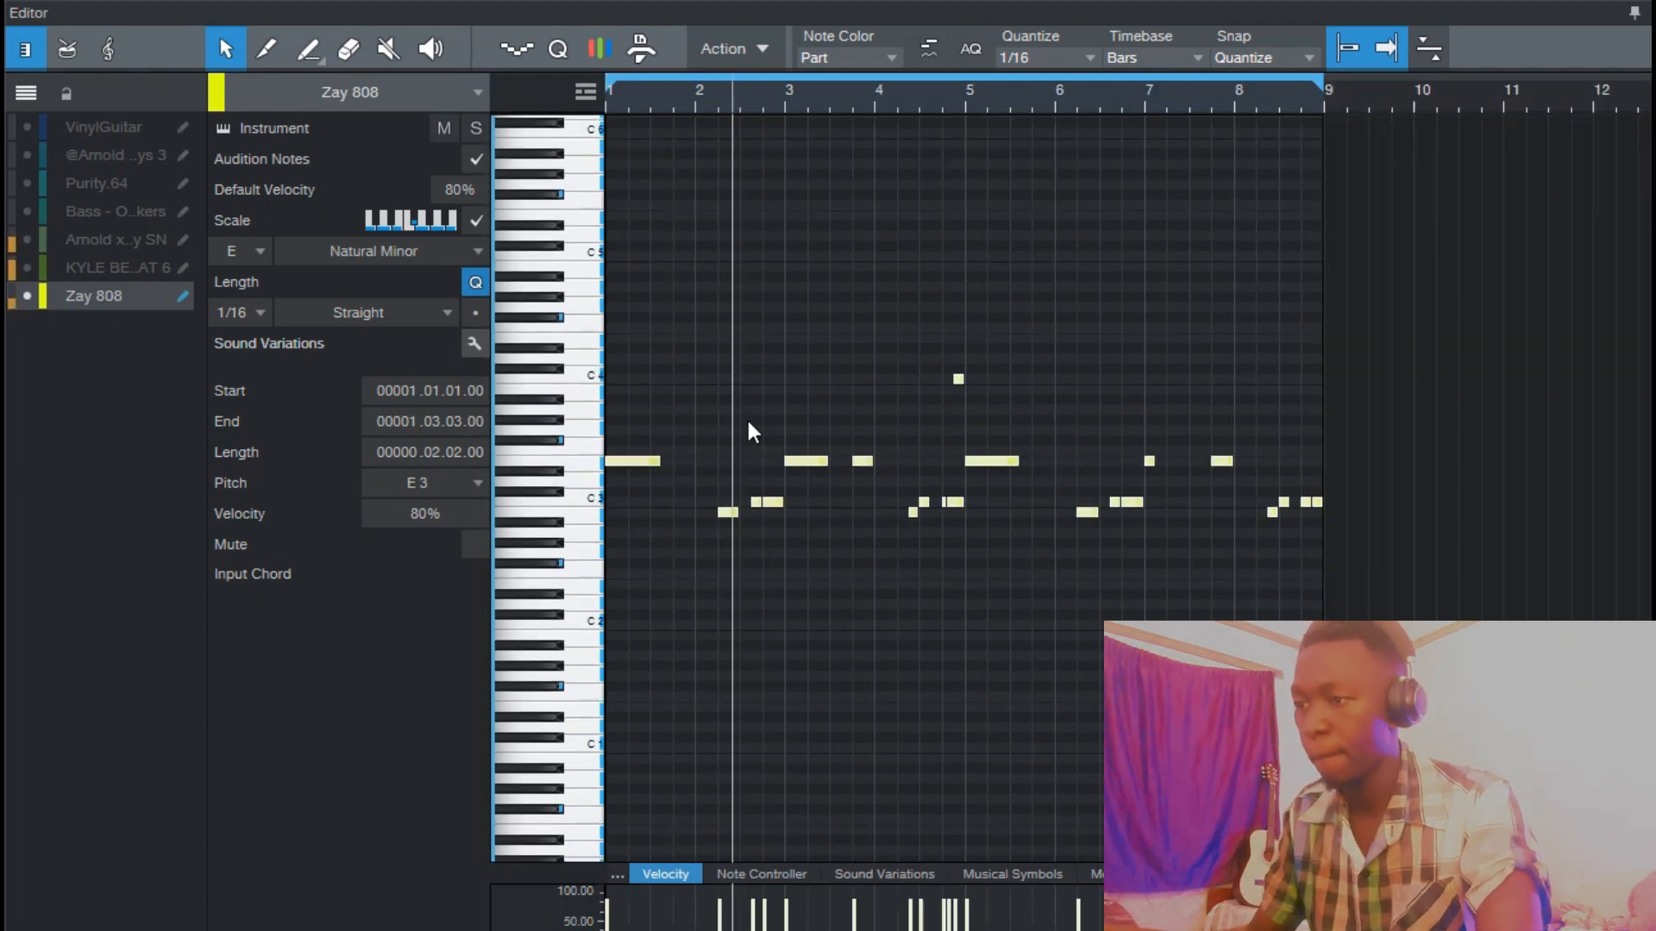
{"action": "key", "text": "e"}
{"action": "key", "text": "e"}
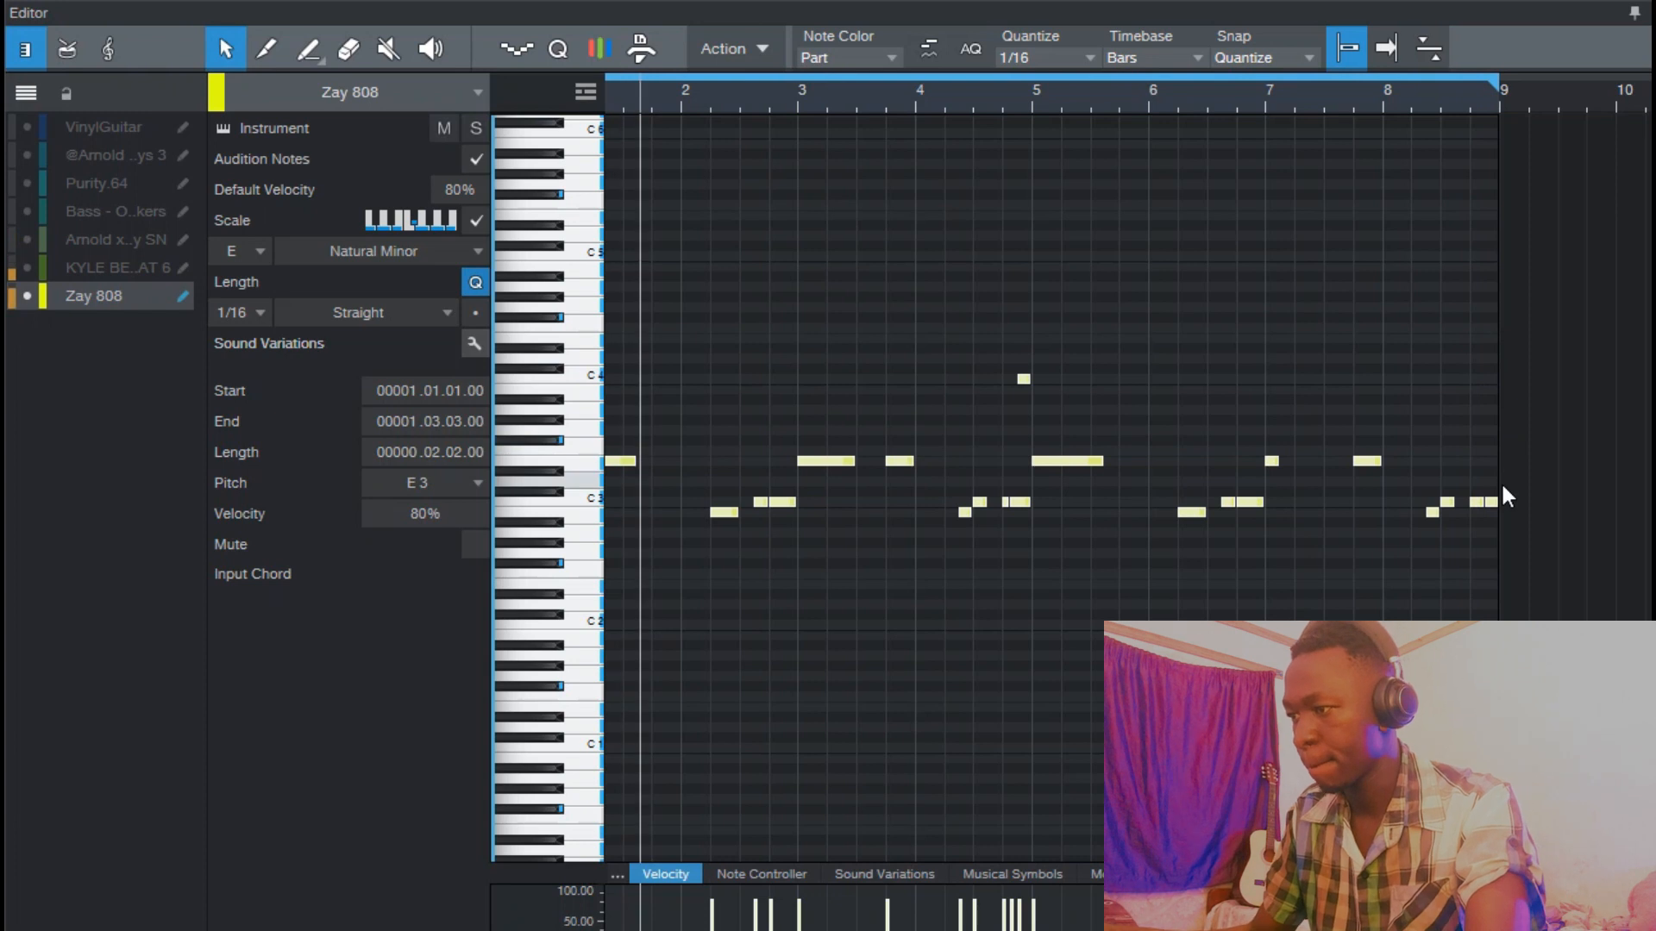
Raise the last 808 note at 8.4.3 to C4 and lengthen the short E3 note at bar 7.
{"action": "left_click_drag", "start_coordinate": [1492, 466], "coordinate": [1500, 508]}
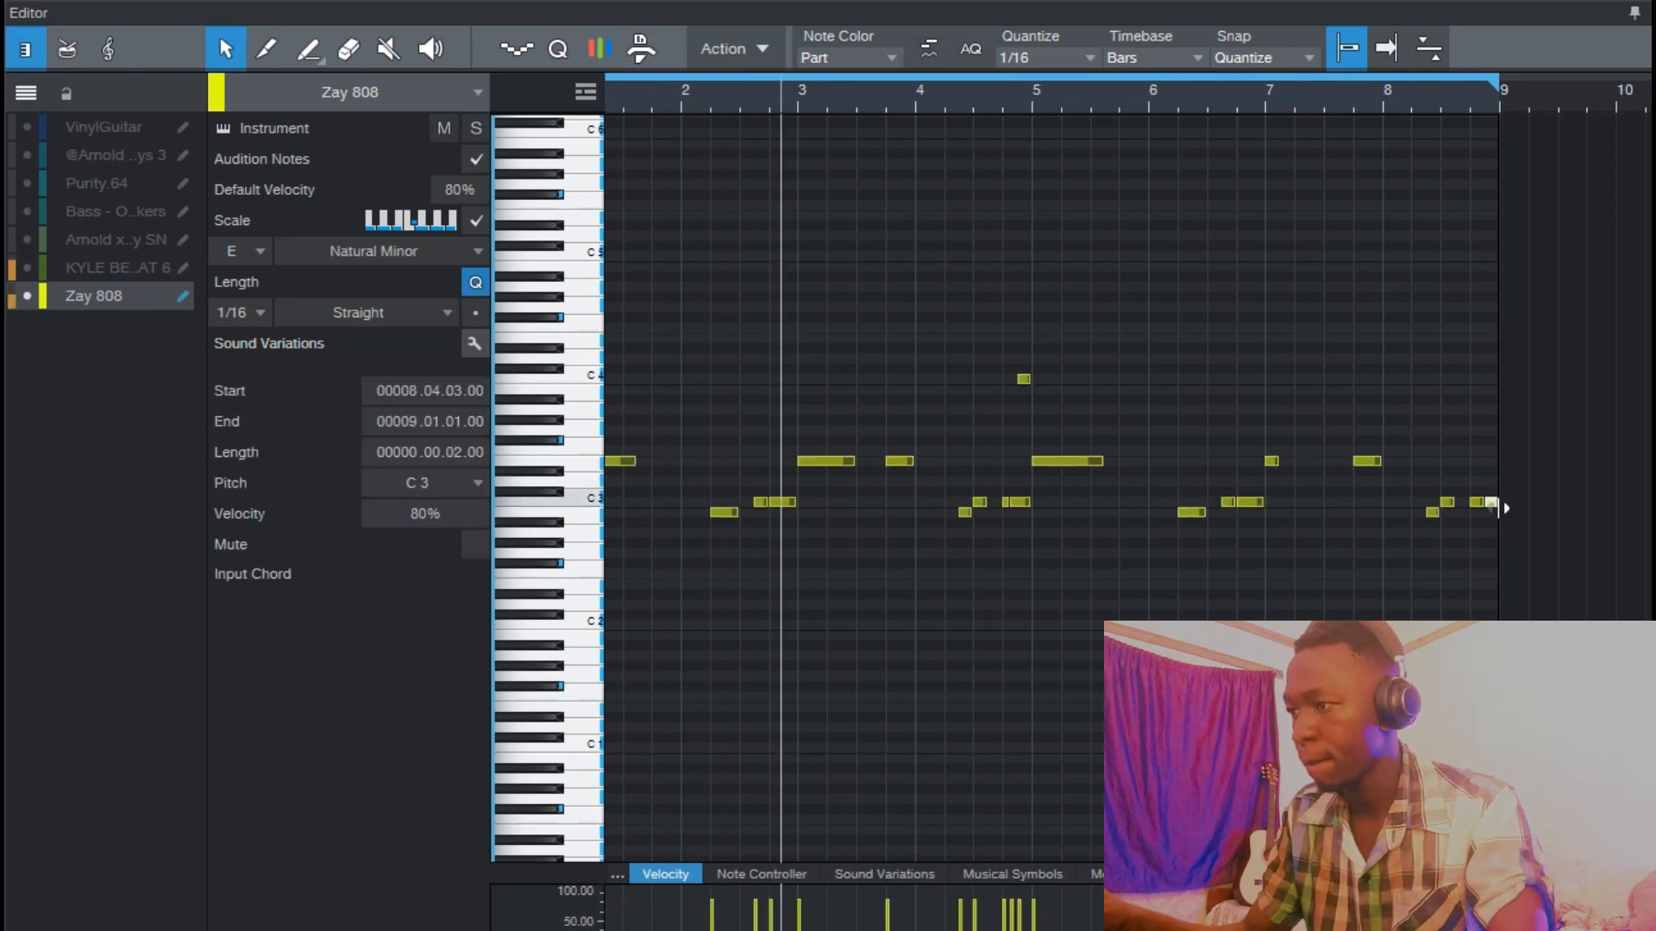
{"action": "key", "text": "shift+Up"}
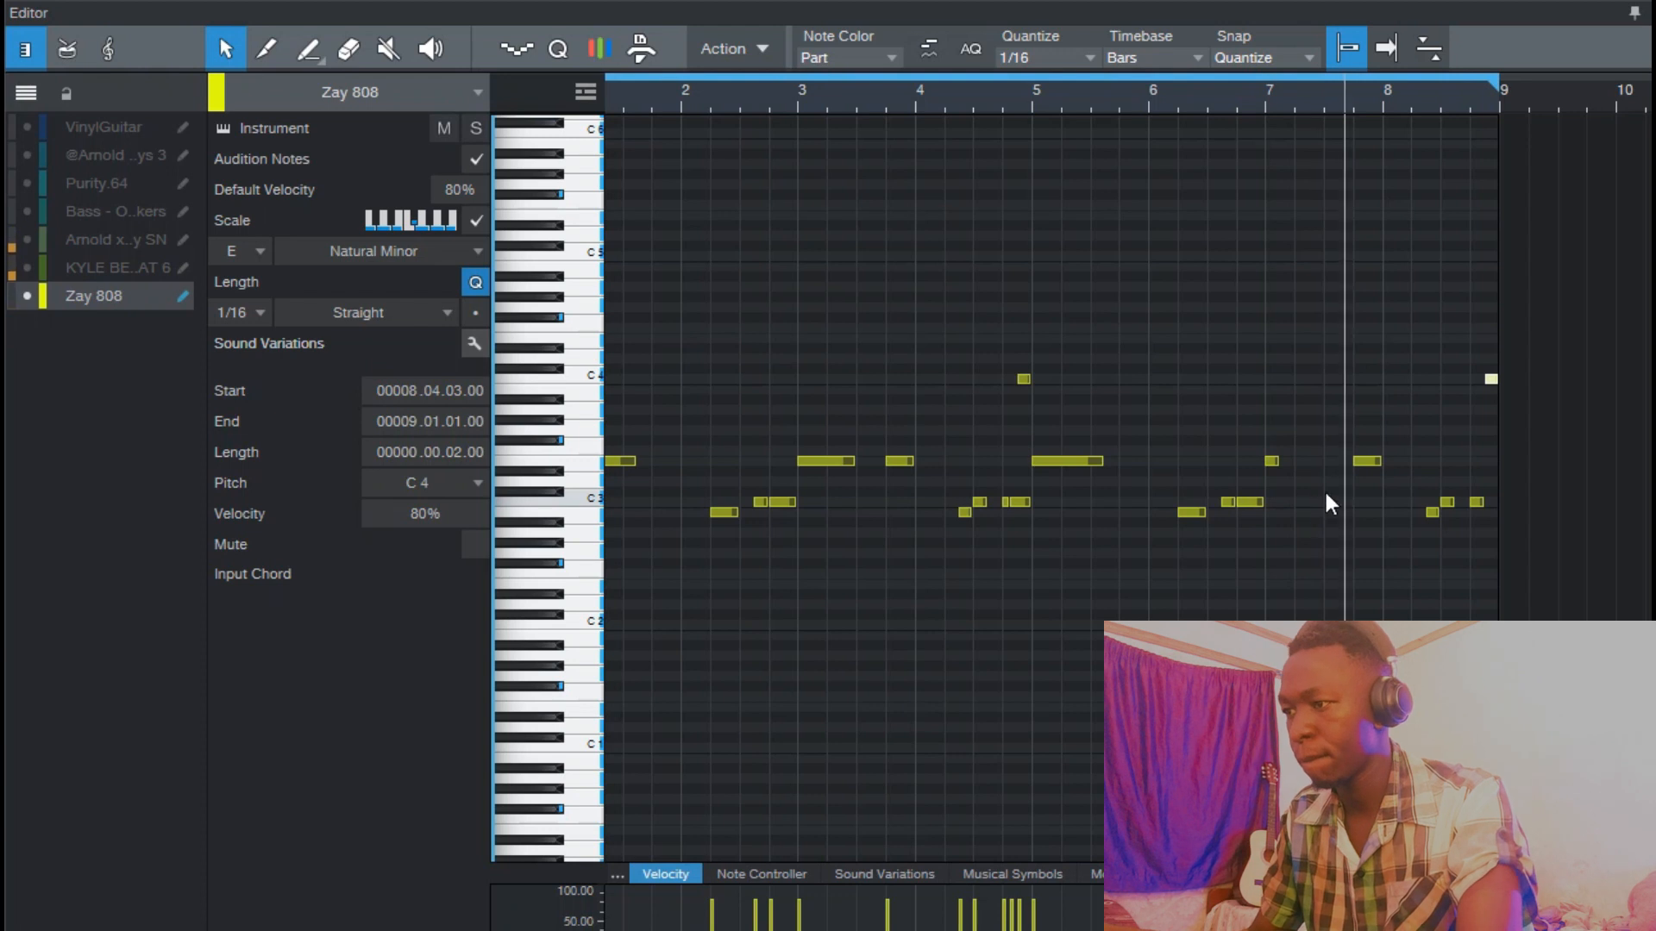
{"action": "left_click_drag", "start_coordinate": [1277, 461], "coordinate": [1292, 464]}
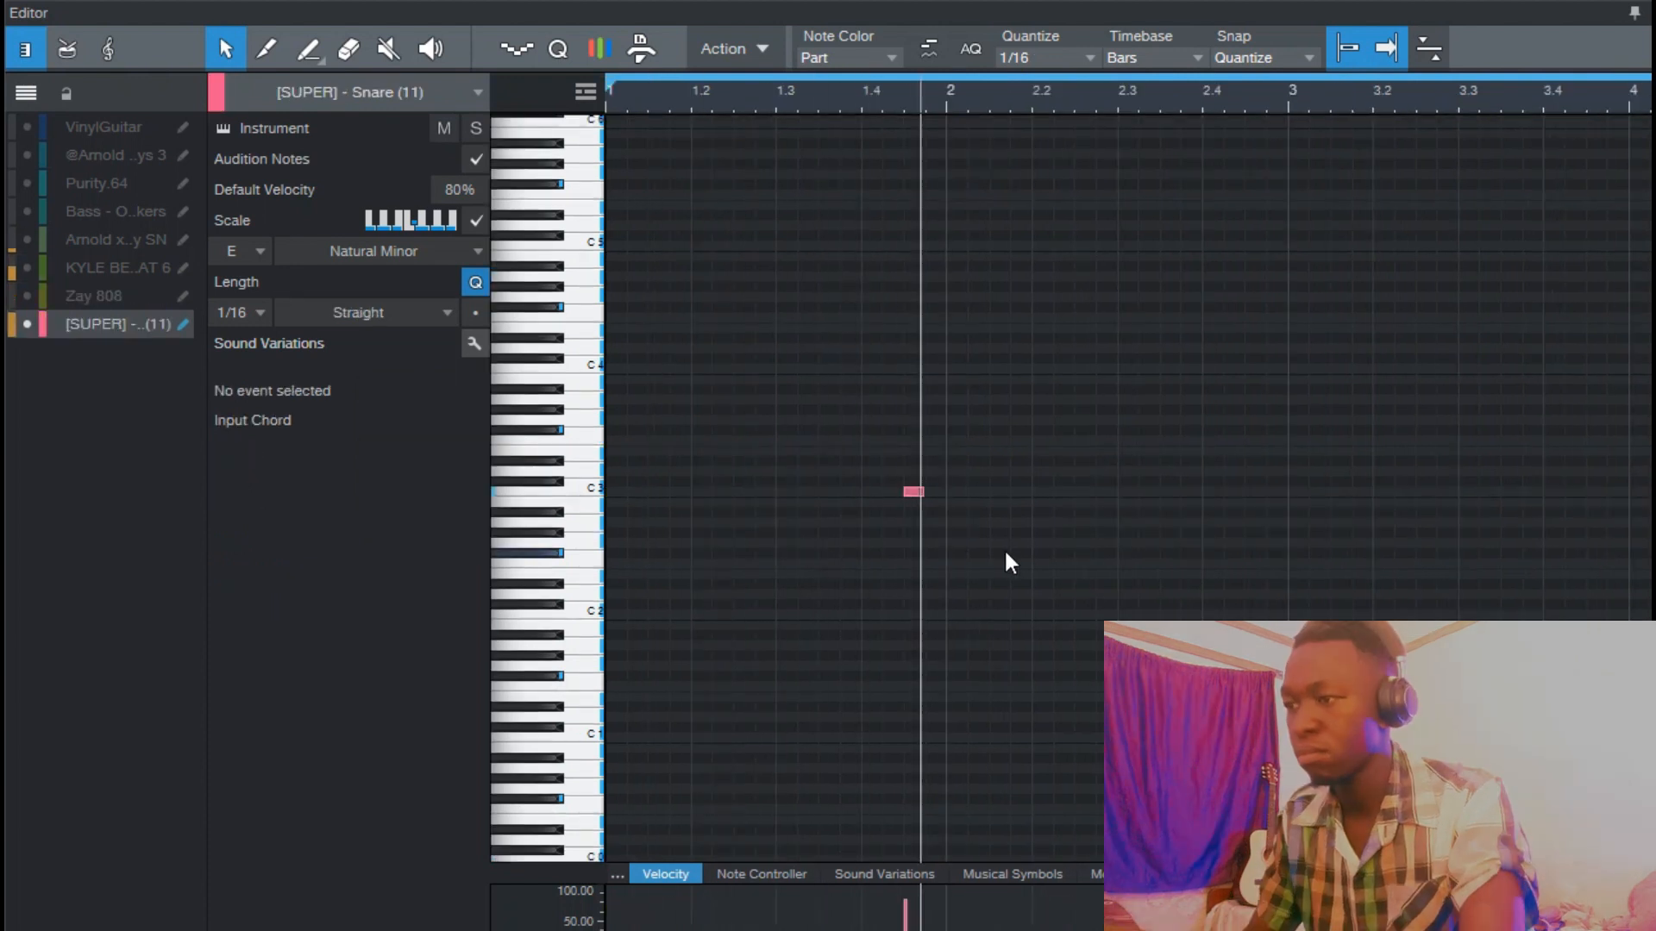
Build the [SUPER] Snare (11) pattern on C3 across bars 1 to 4, ending with three 1/8-triplet hits from 4.4.1 at 55% velocity.
{"action": "key", "text": "w"}
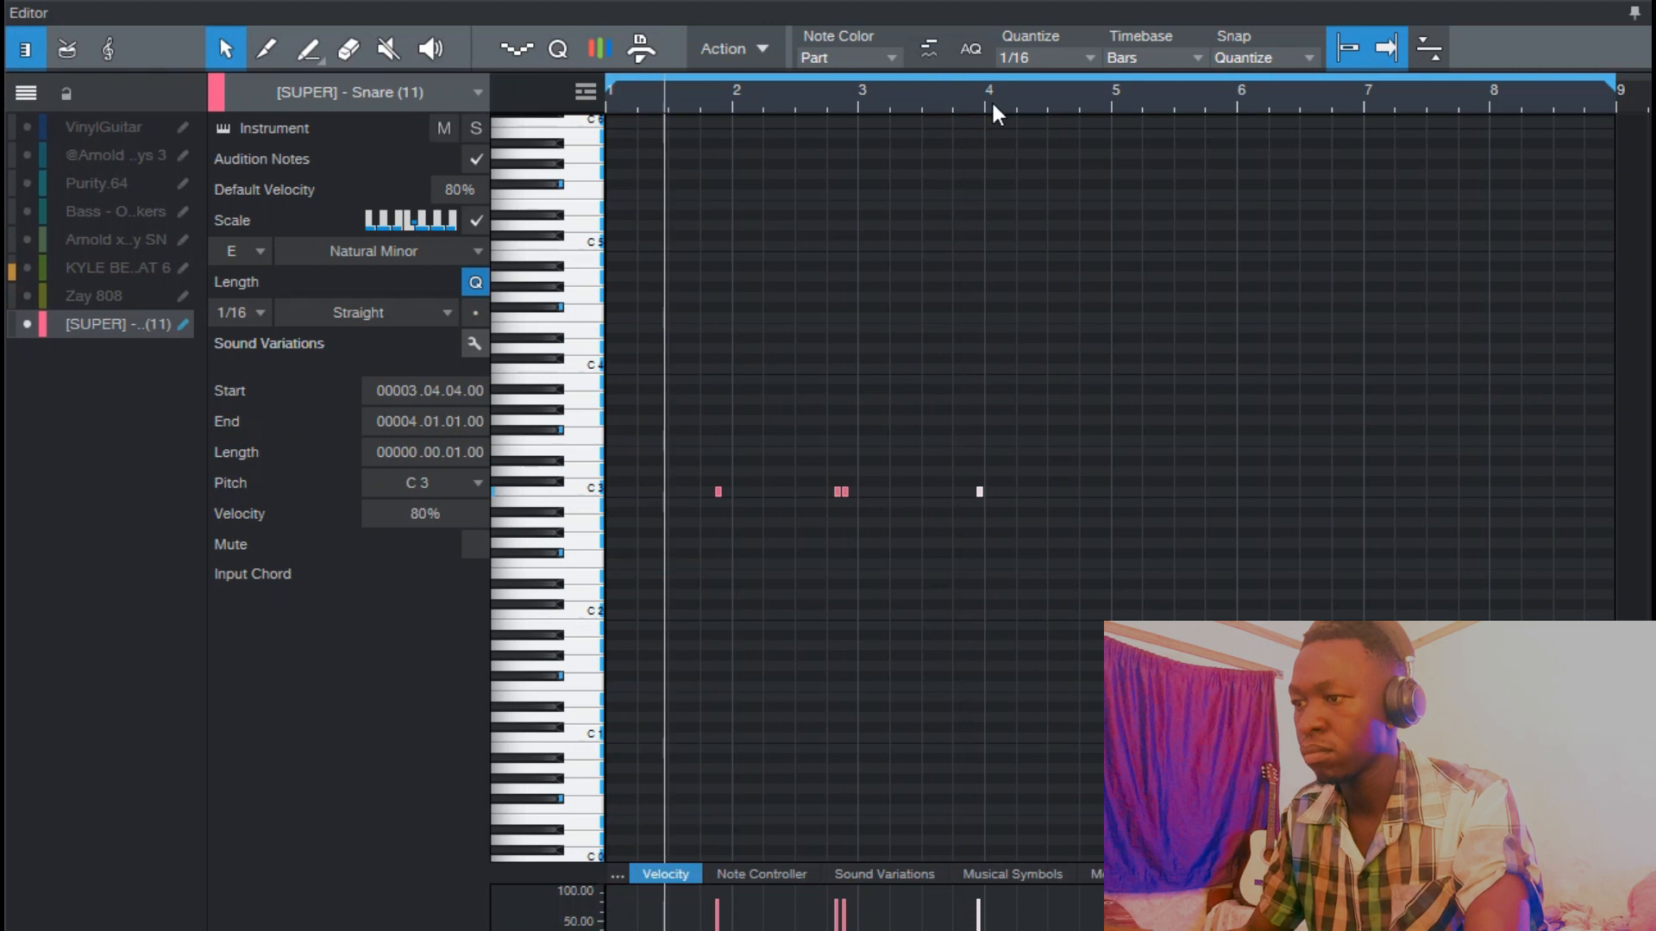
{"action": "key", "text": "e"}
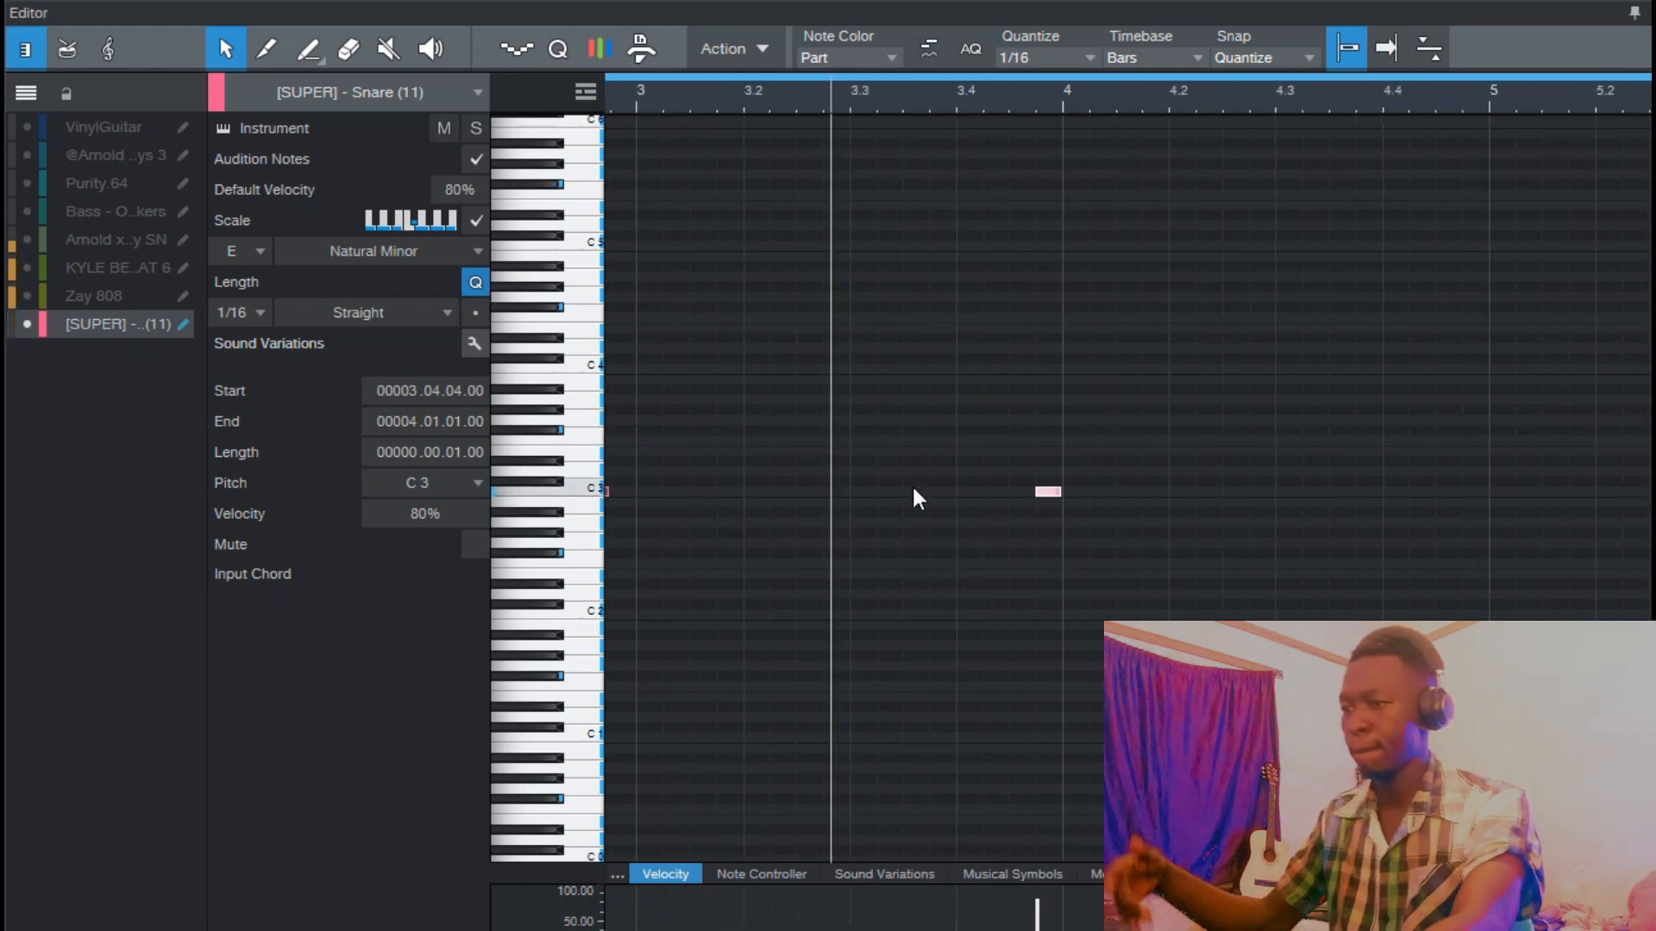
{"action": "key", "text": "w"}
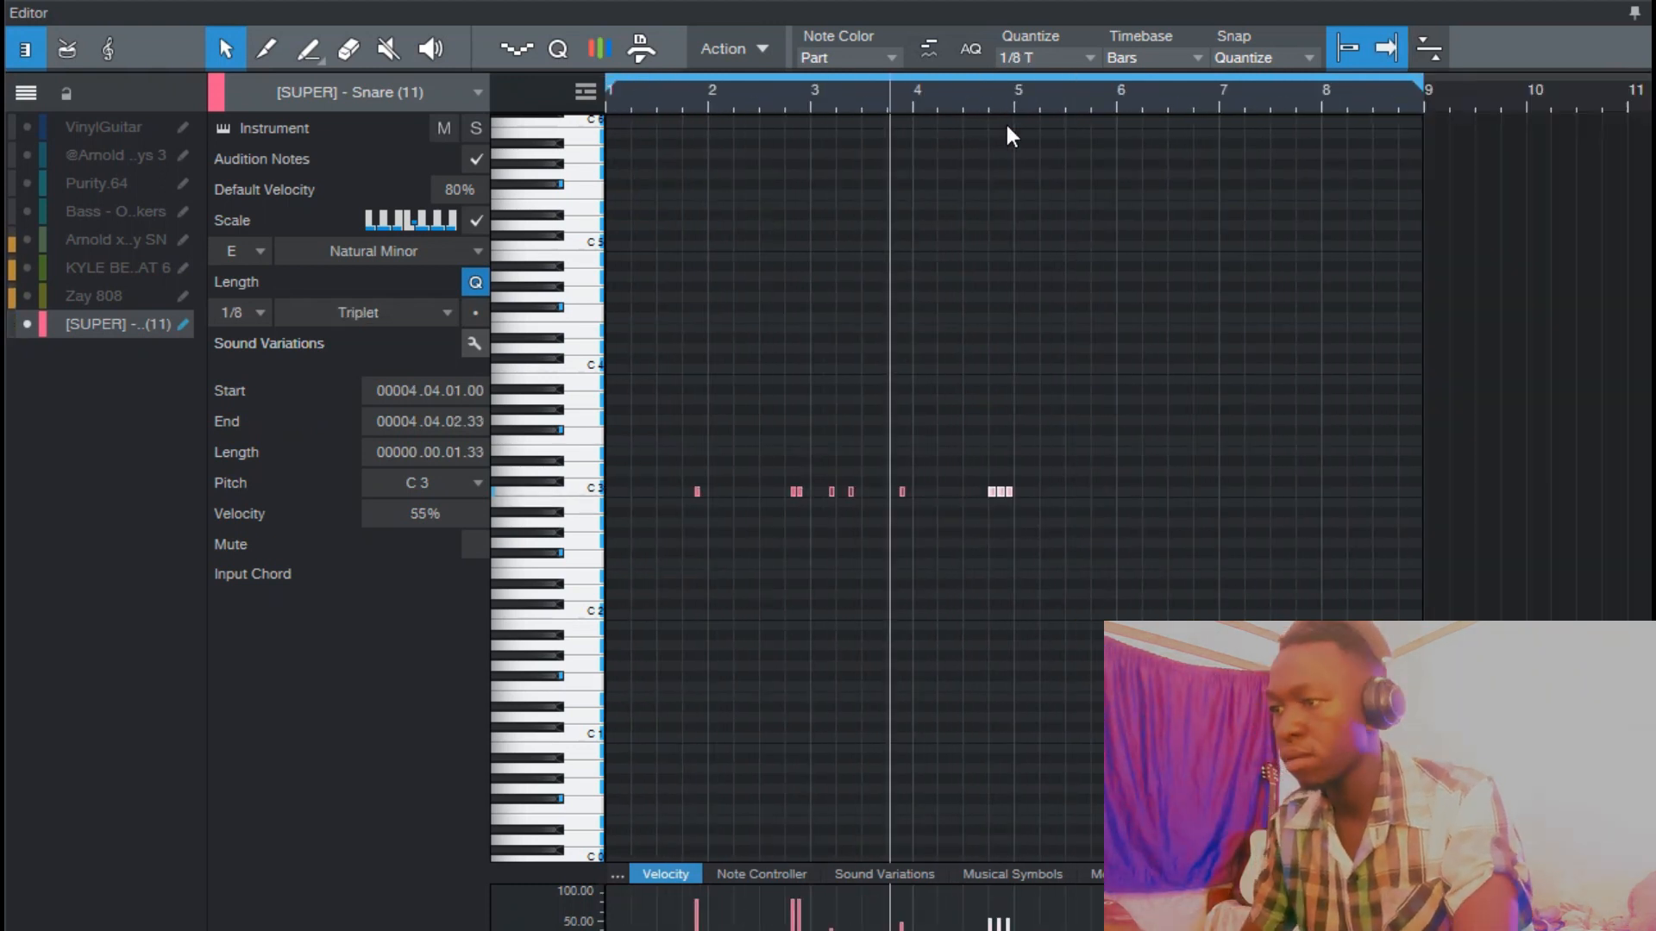
{"action": "left_click_drag", "start_coordinate": [1017, 103], "coordinate": [1049, 162]}
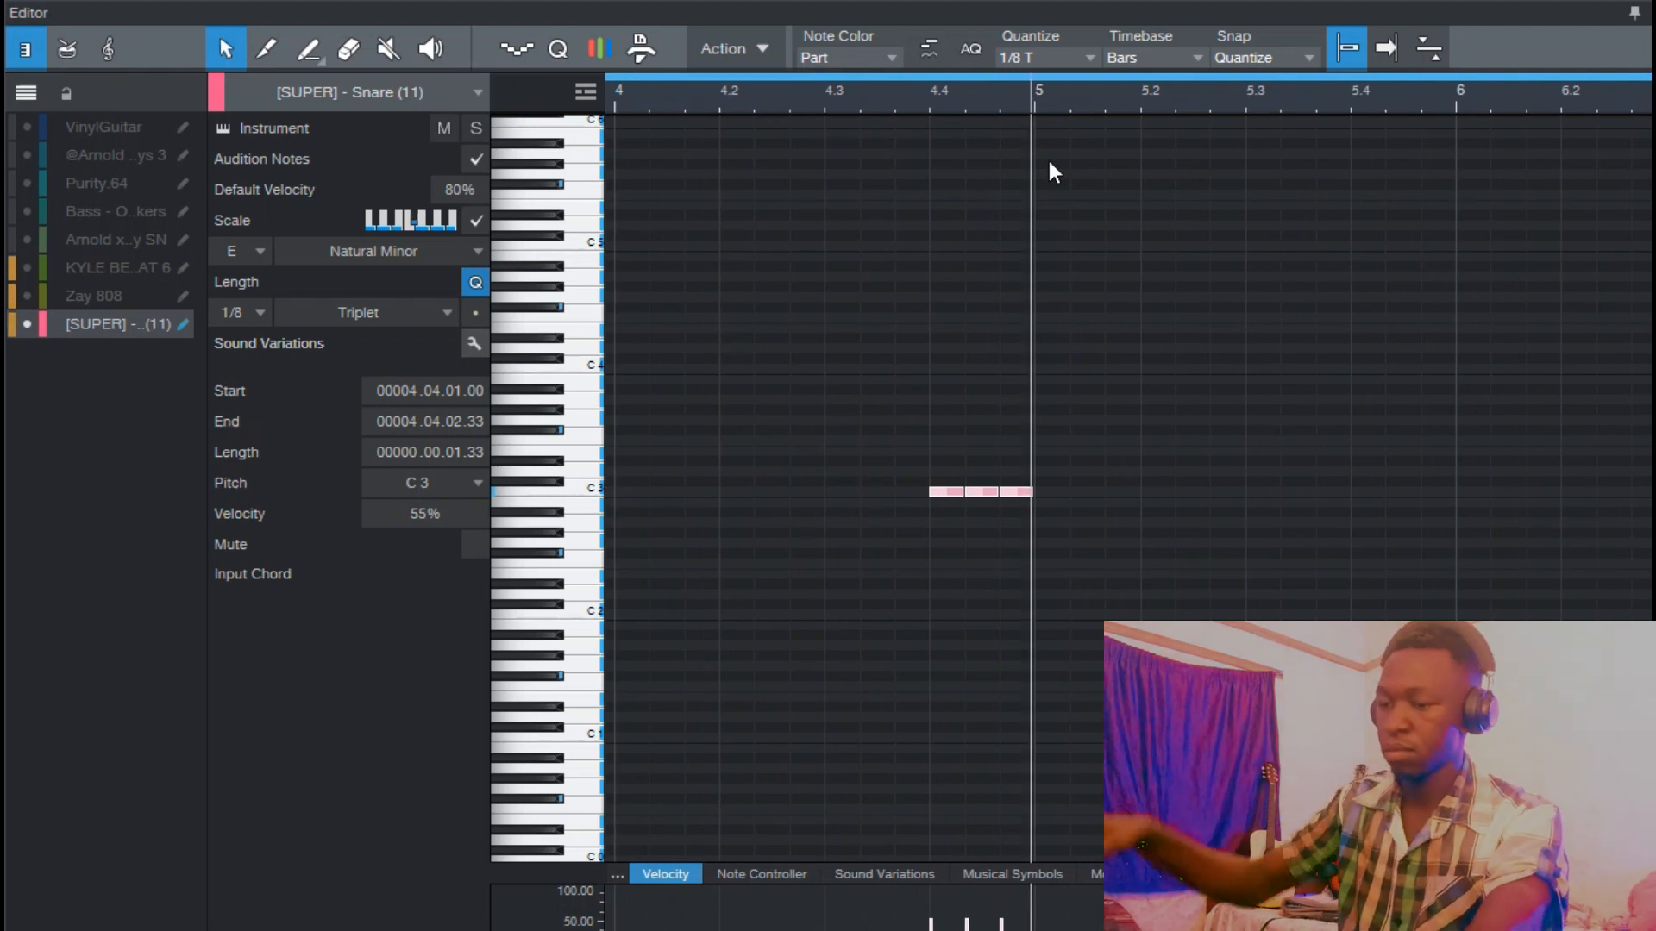
{"action": "key", "text": "w"}
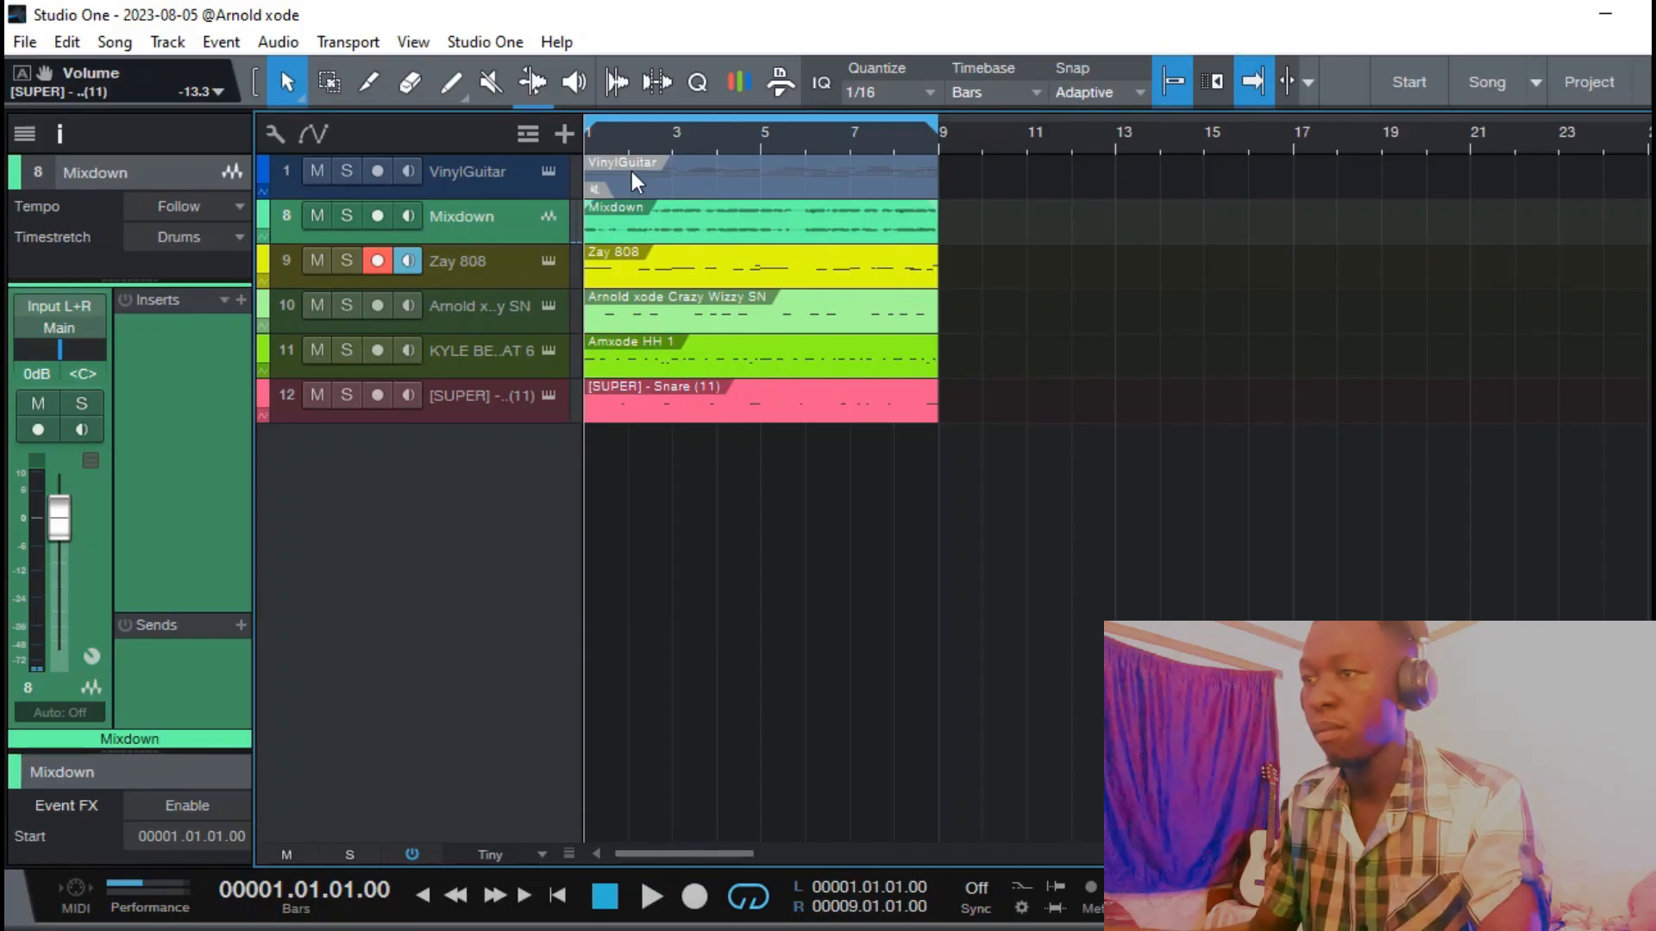
Play the arrangement from bar 1 and set the track height to Normal.
{"action": "key", "text": "space"}
{"action": "left_click_drag", "start_coordinate": [617, 137], "coordinate": [766, 158]}
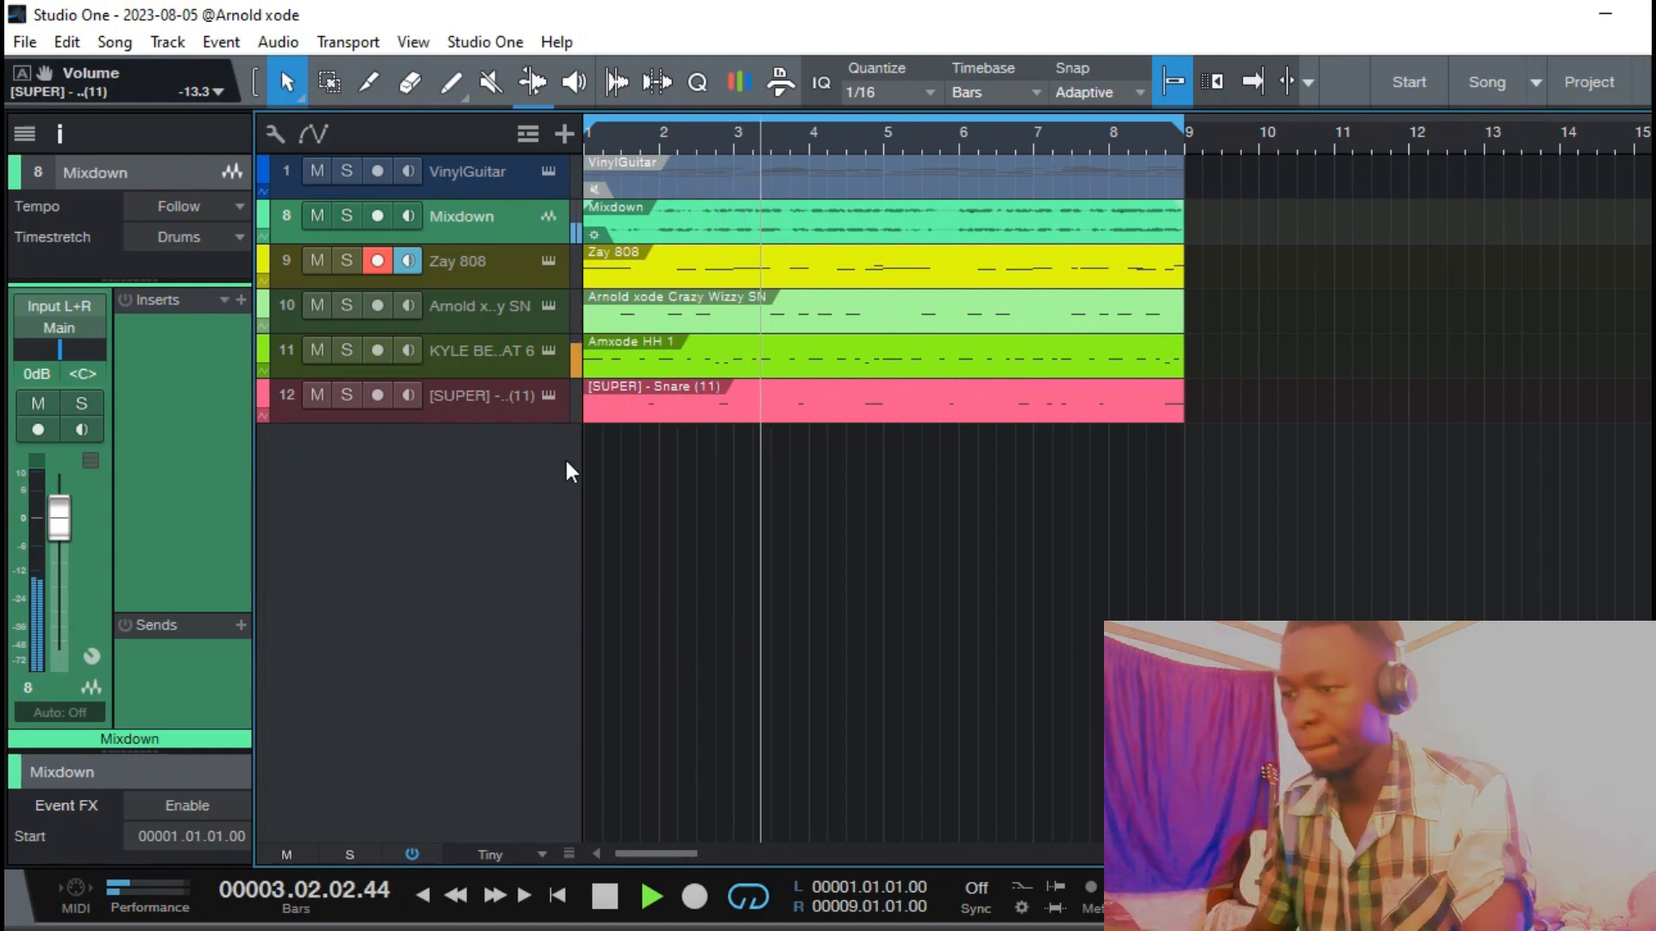
{"action": "left_click", "coordinate": [571, 851]}
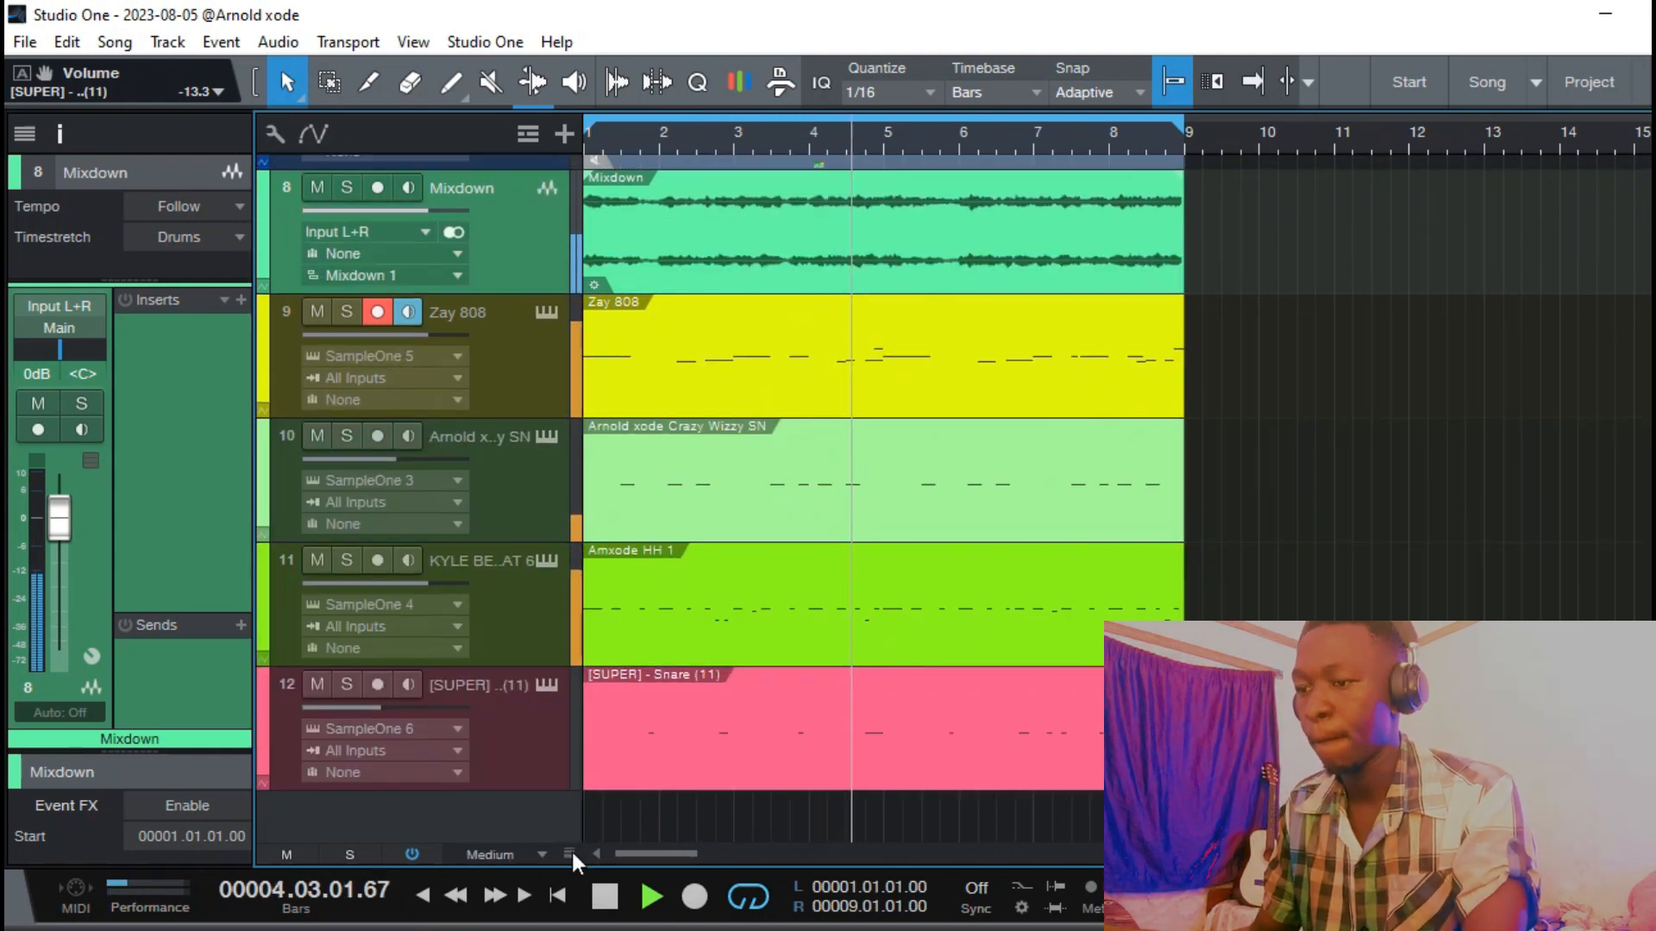
{"action": "left_click", "coordinate": [568, 854]}
Duplicate the eight-bar Mixdown, 808, snare and hi-hat events repeatedly until they reach bar 49.
{"action": "left_click_drag", "start_coordinate": [1315, 802], "coordinate": [700, 322]}
{"action": "key", "text": "d"}
{"action": "key", "text": "d"}
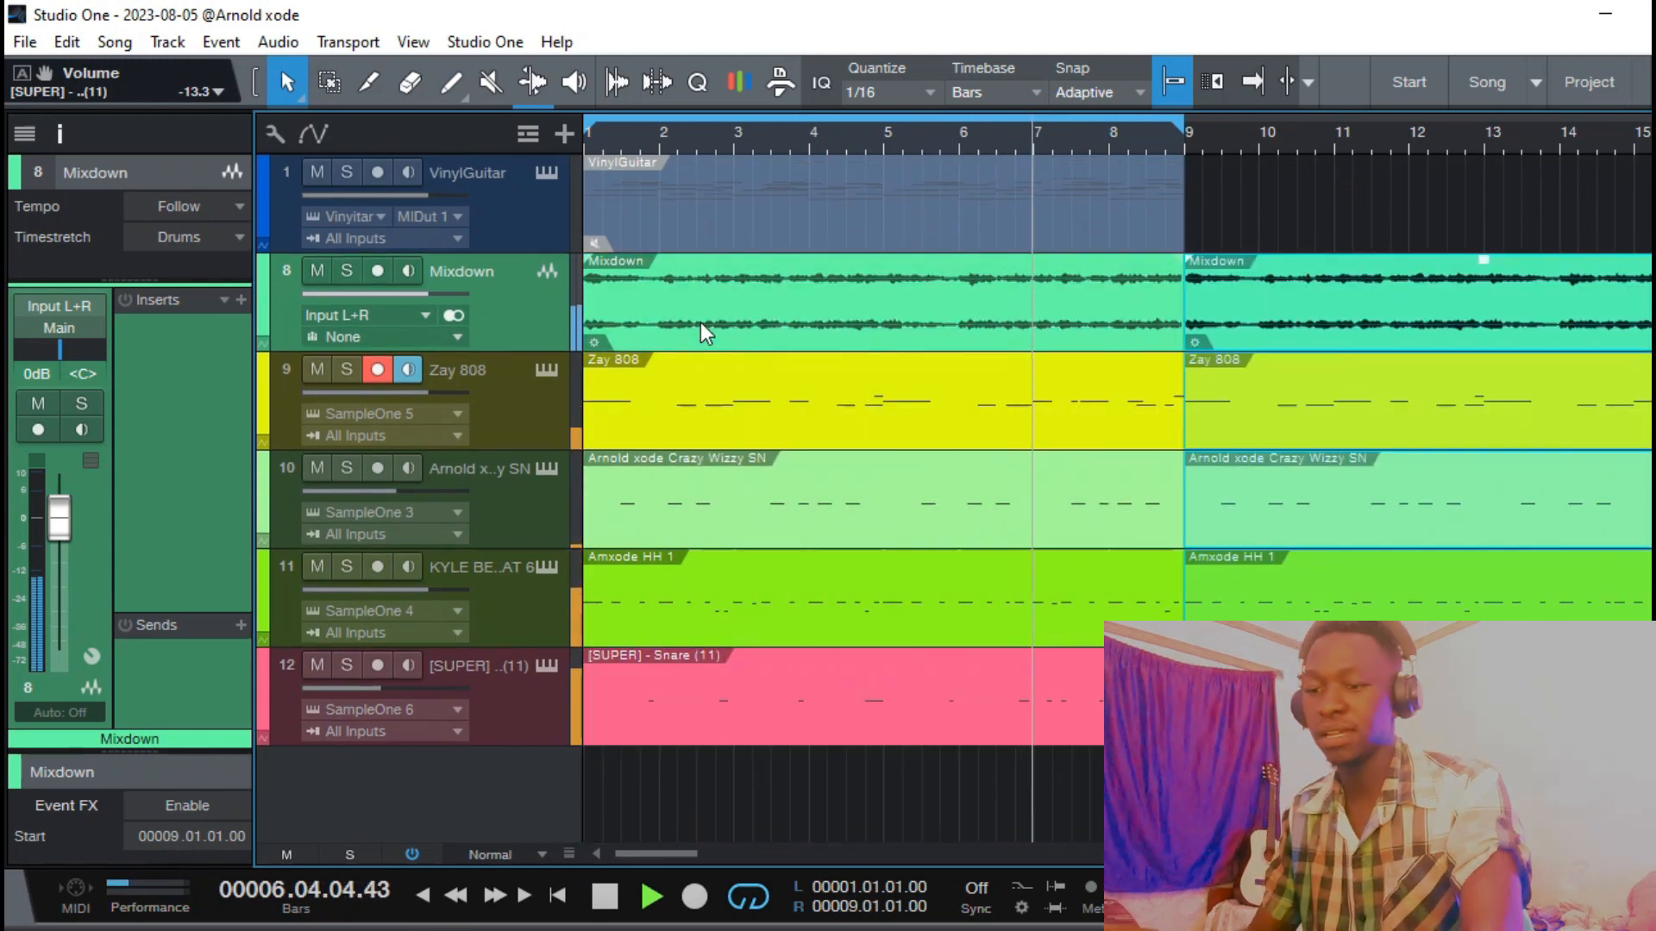
{"action": "key", "text": "w"}
{"action": "key", "text": "w"}
{"action": "key", "text": "d"}
{"action": "key", "text": "d"}
{"action": "key", "text": "d"}
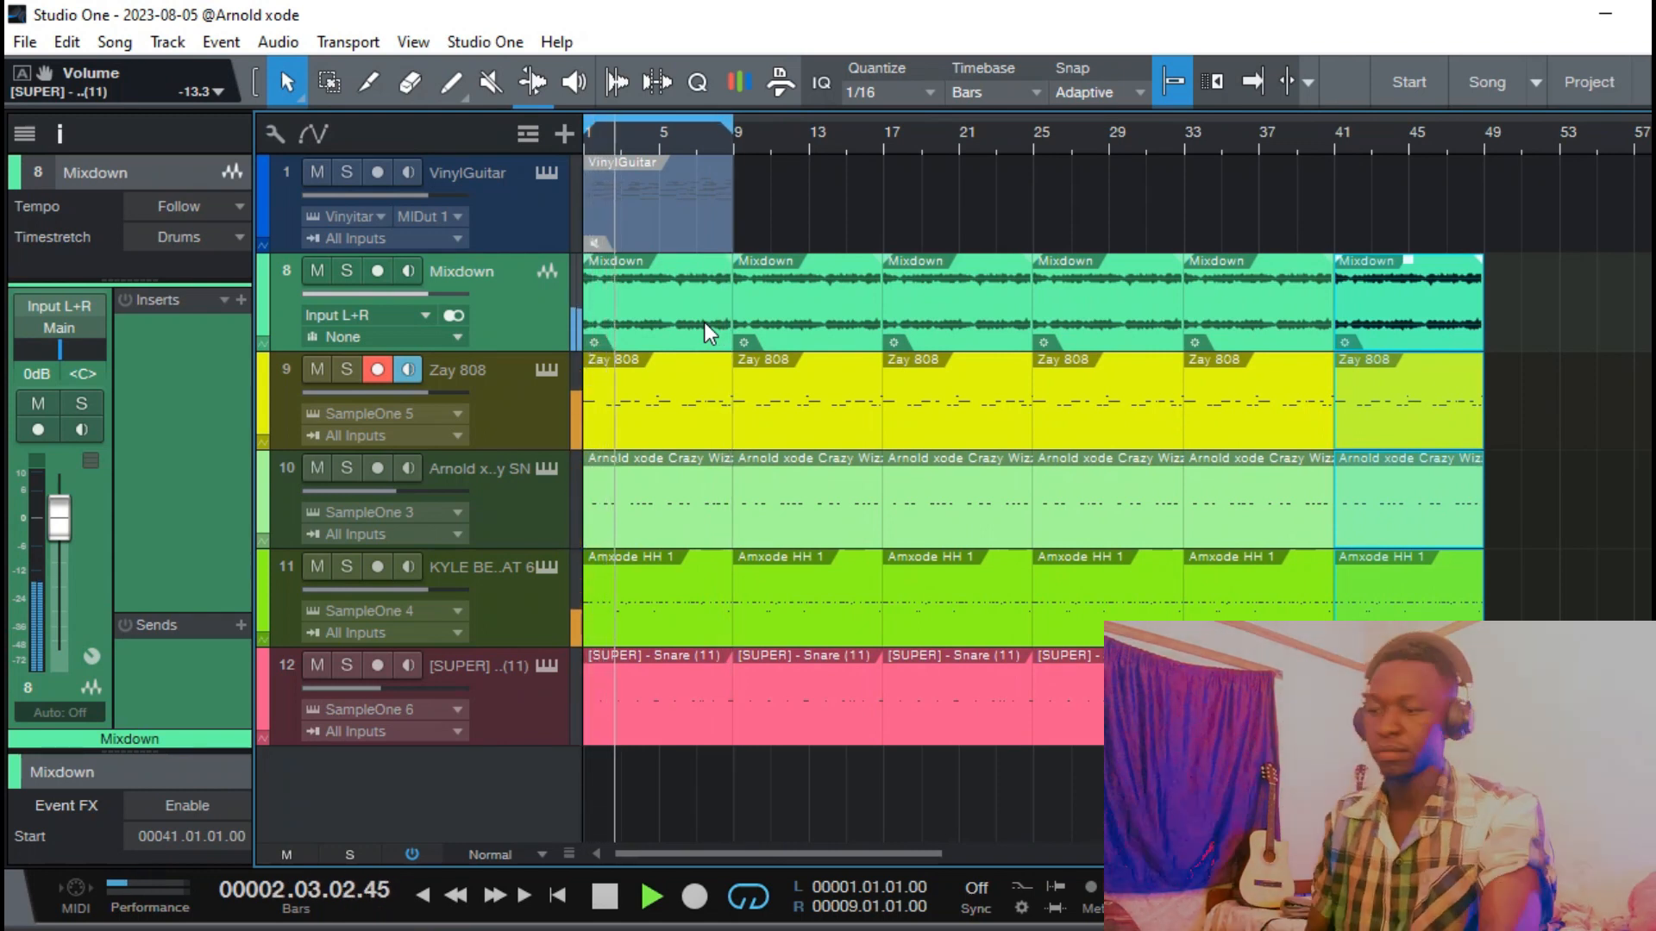
{"action": "key", "text": "f"}
{"action": "key", "text": "space"}
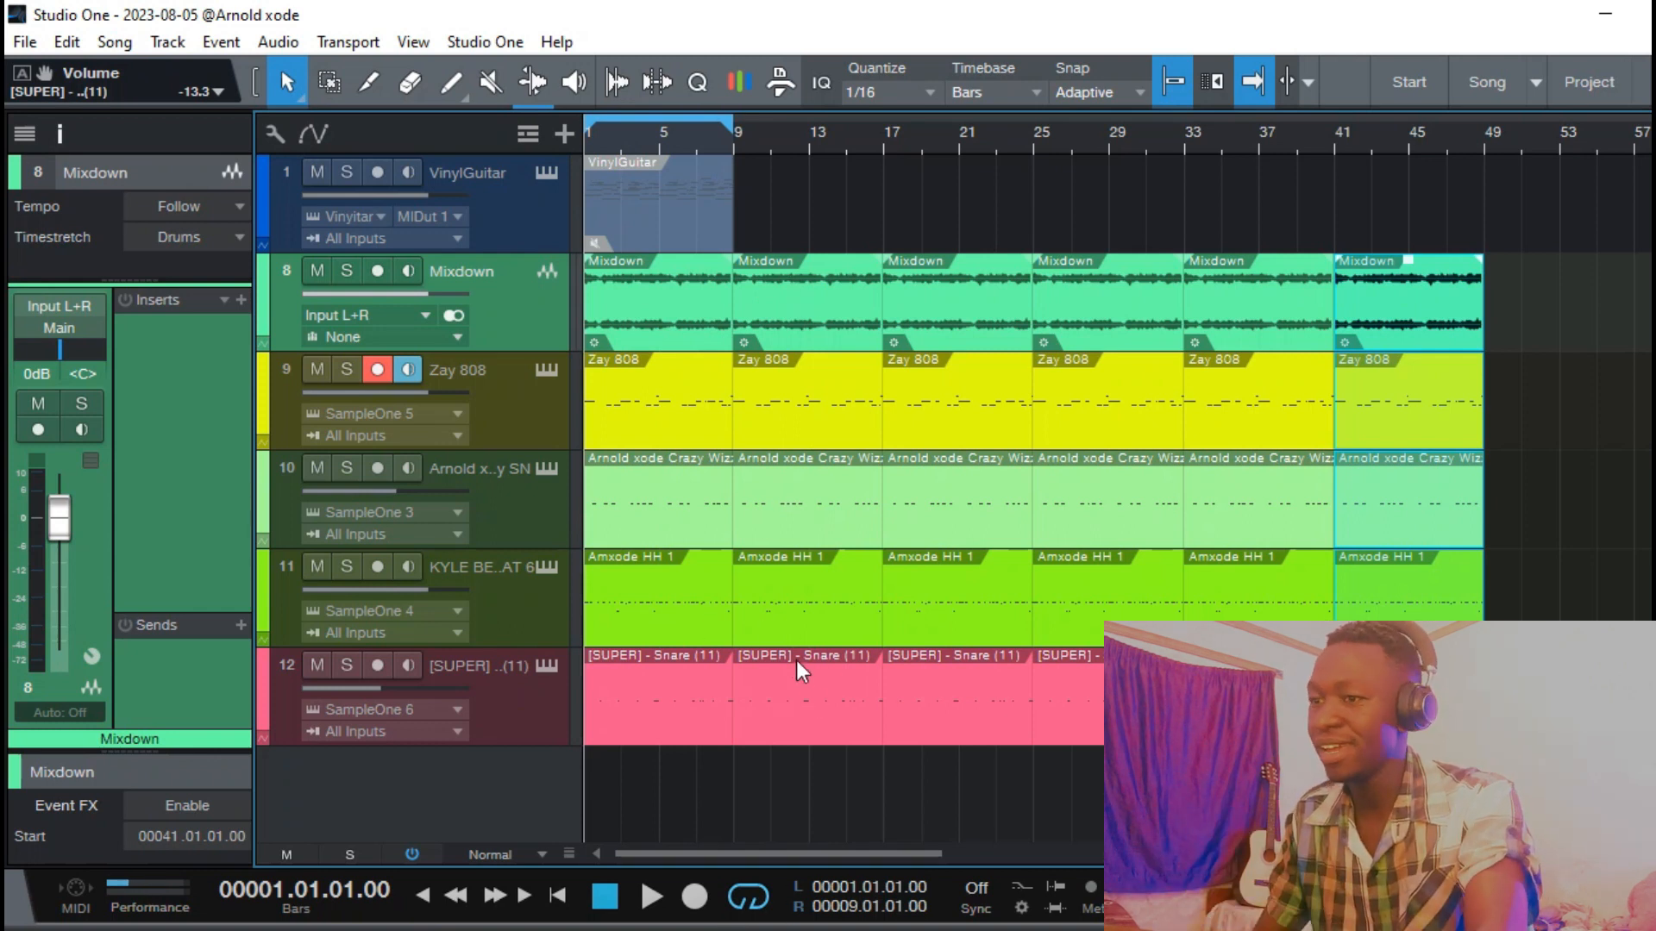
Colour the 808, snare, hi-hat and Snare (11) tracks yellow and clear their events from the opening bars.
{"action": "left_click", "coordinate": [507, 723]}
{"action": "left_click", "coordinate": [476, 412]}
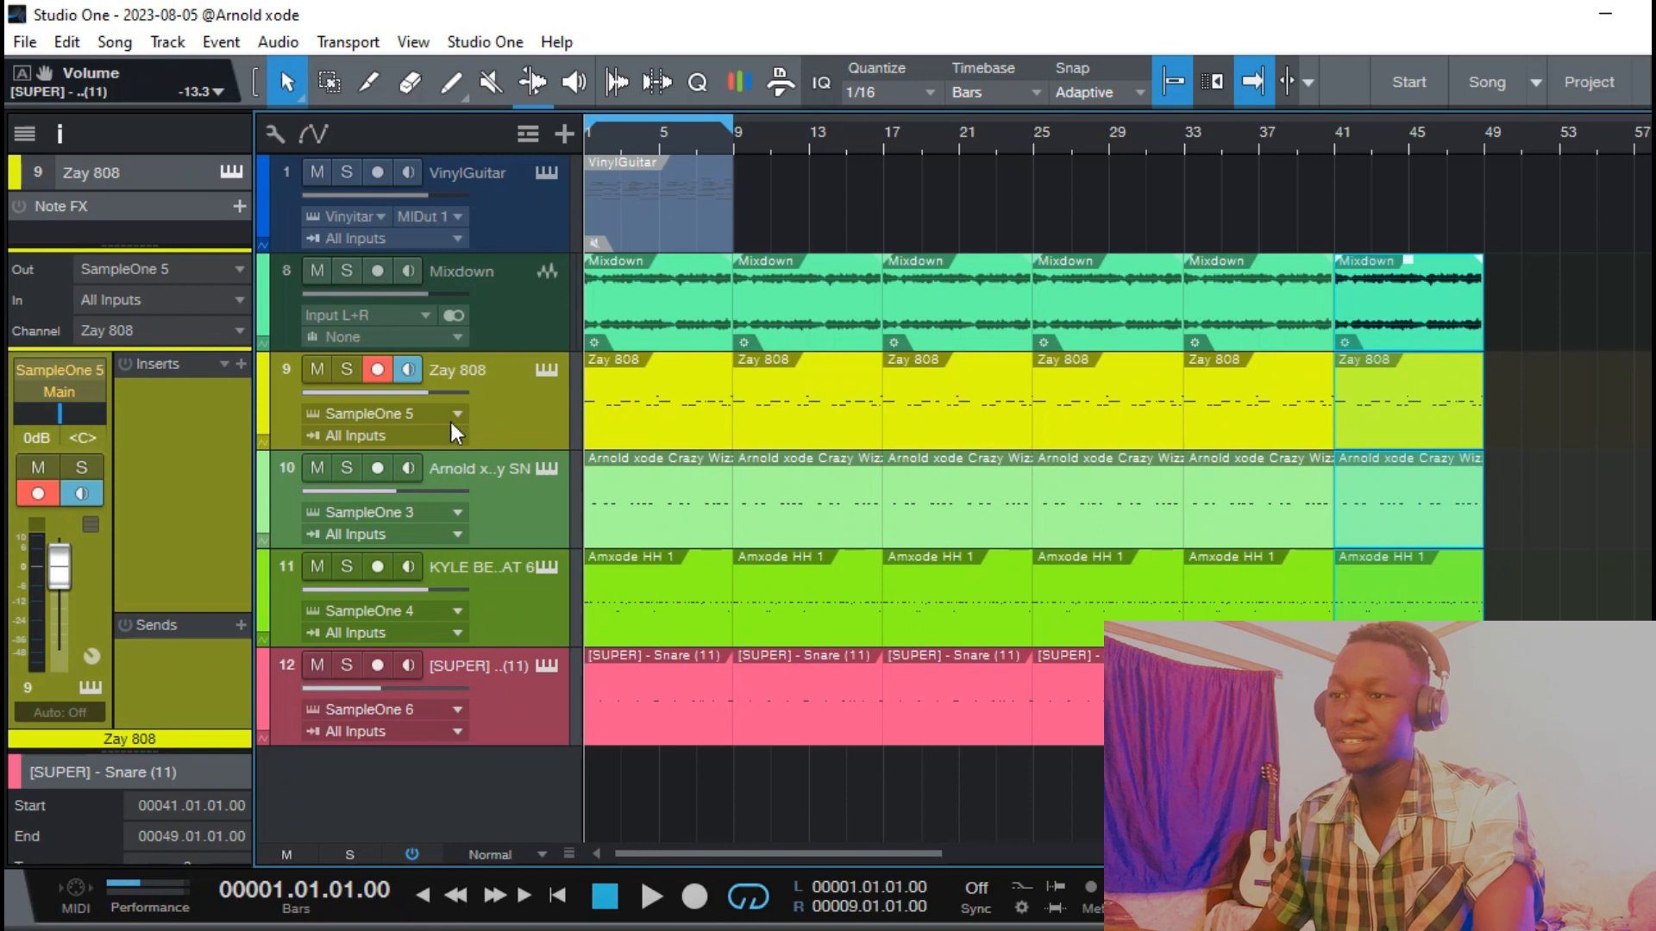
{"action": "left_click", "coordinate": [257, 379]}
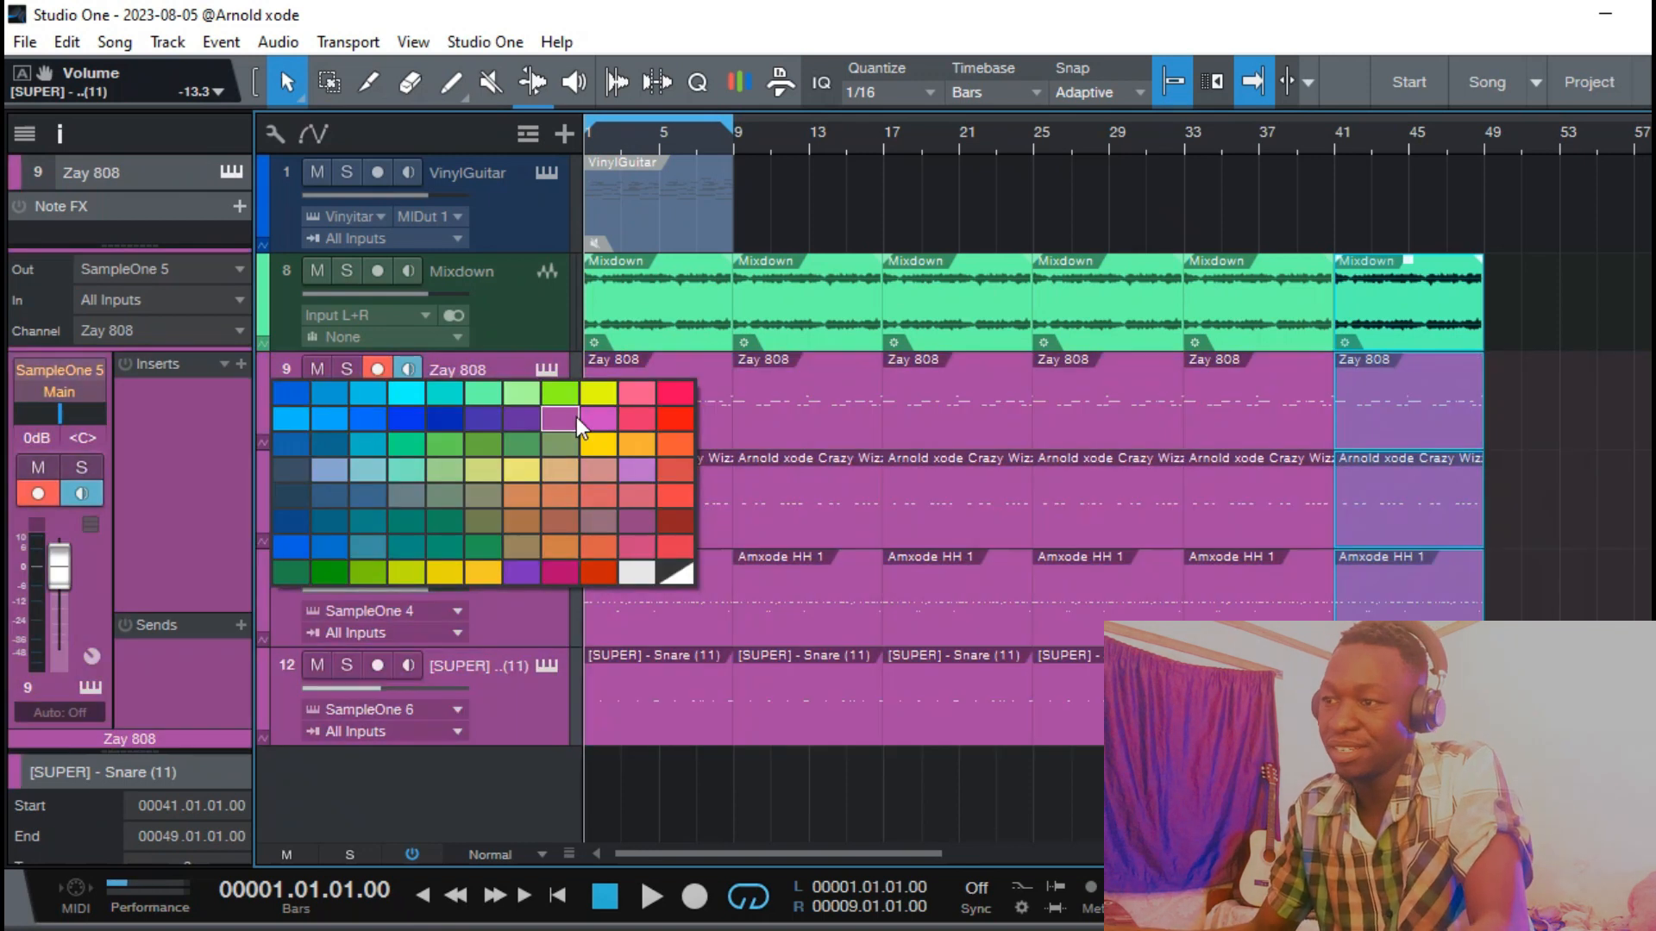
{"action": "left_click", "coordinate": [587, 391]}
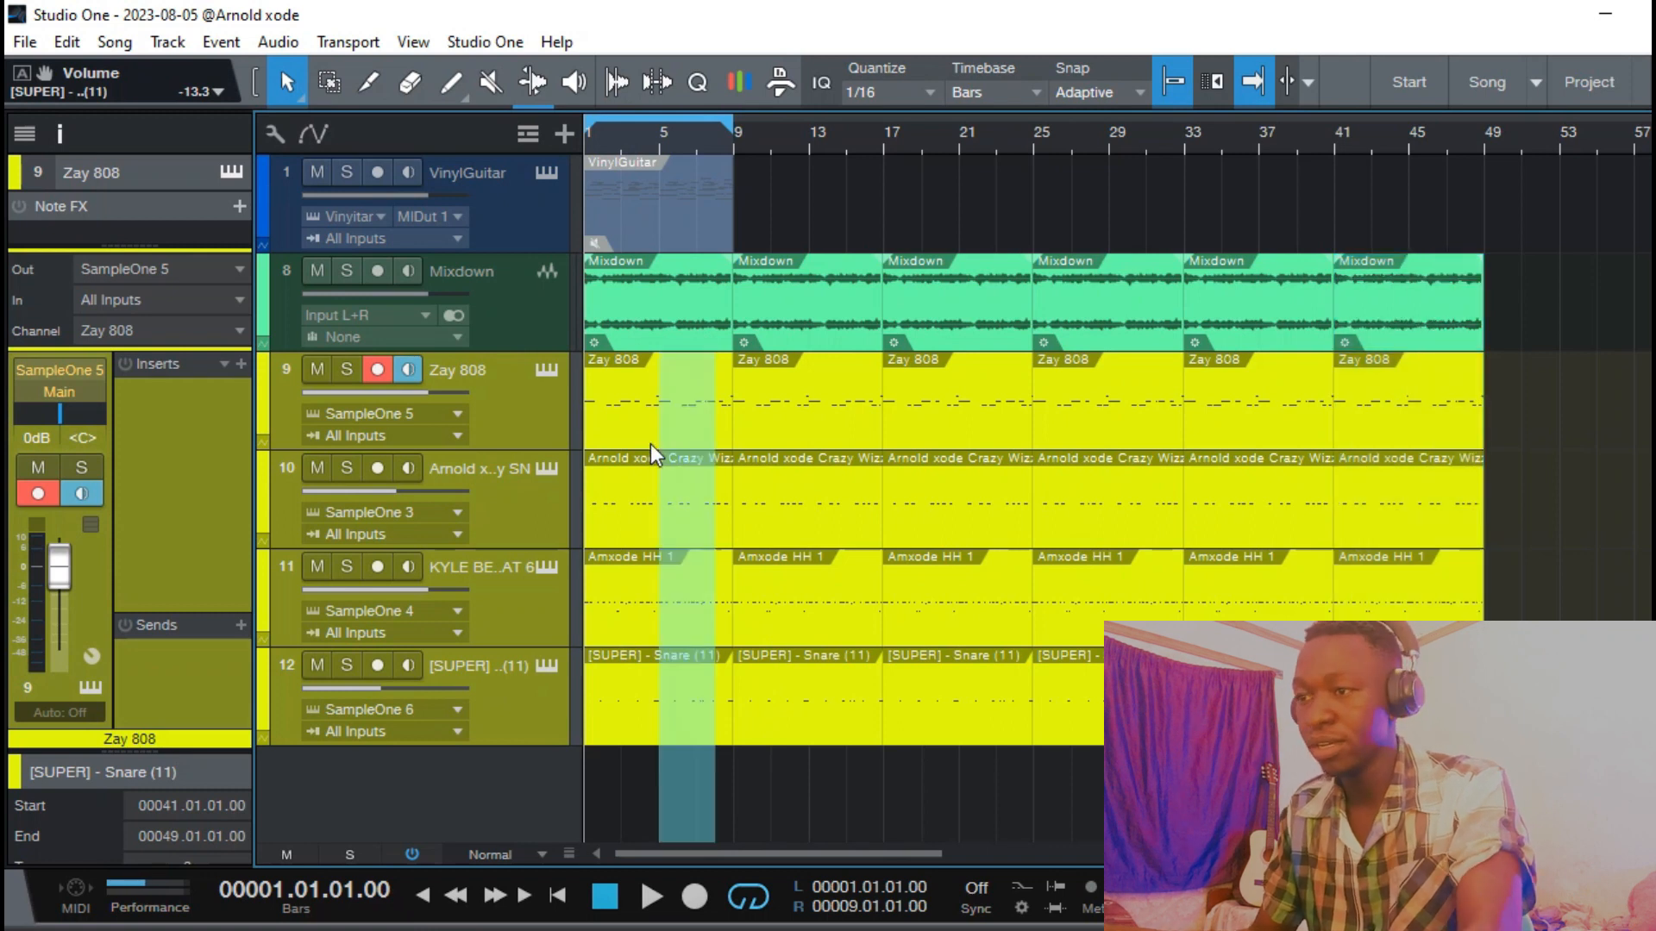
{"action": "key", "text": "Delete"}
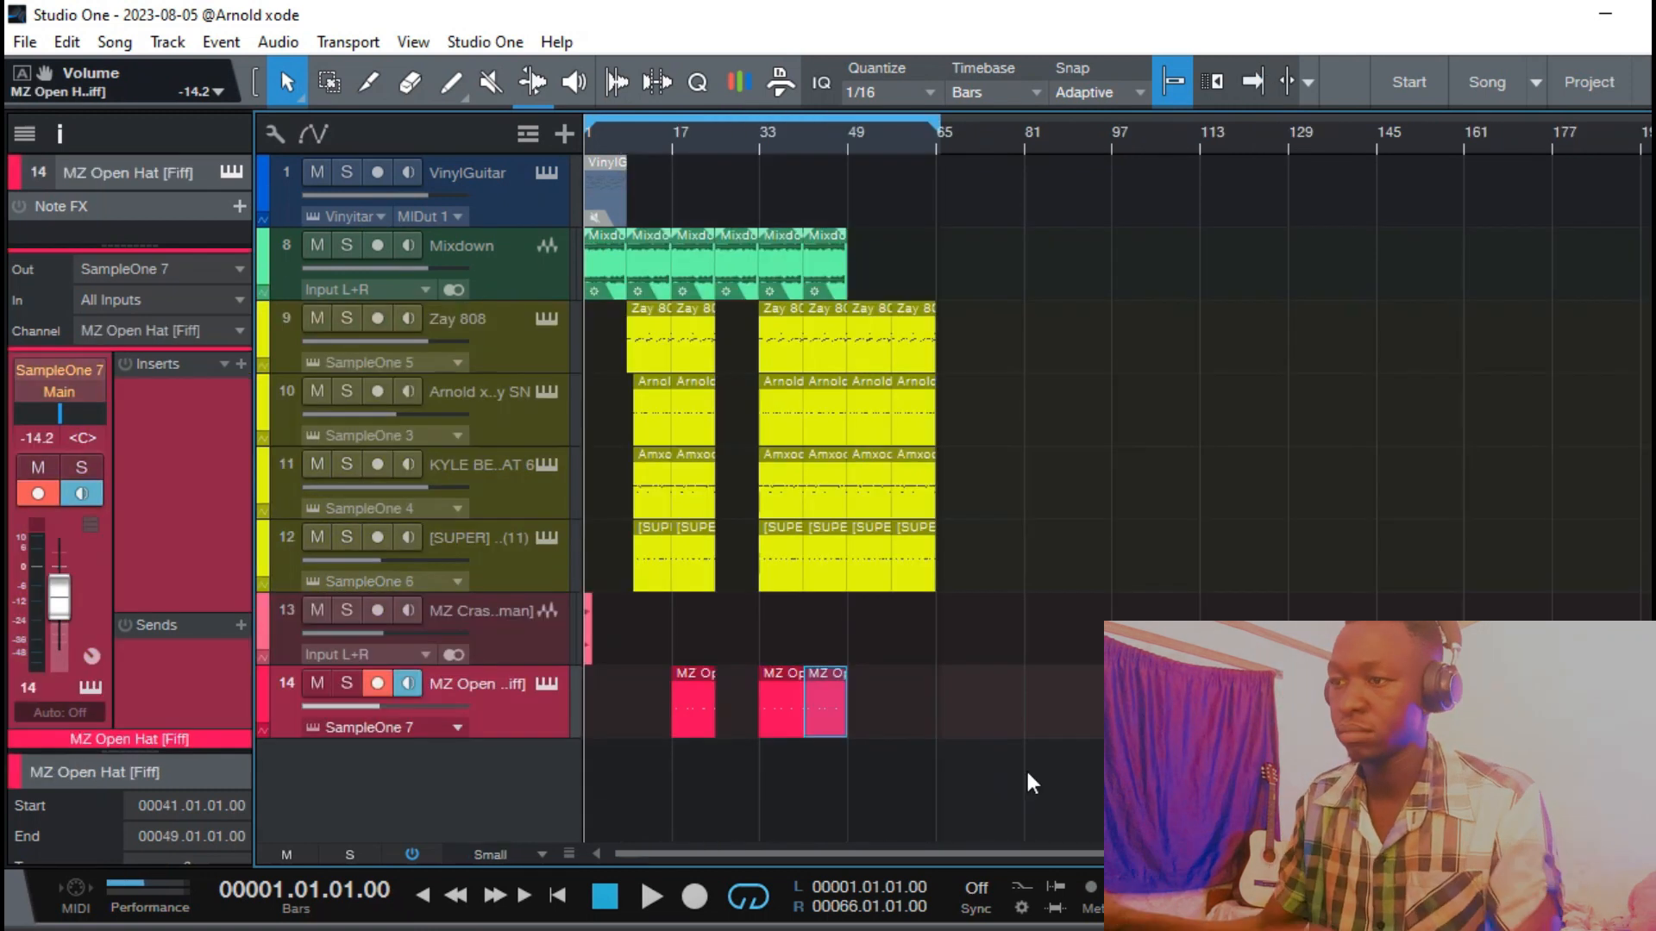
Play the full arrangement from bar 1 to review how the Mixdown, 808, drums, crash and open hat work together.
{"action": "key", "text": "f"}
{"action": "key", "text": "space"}
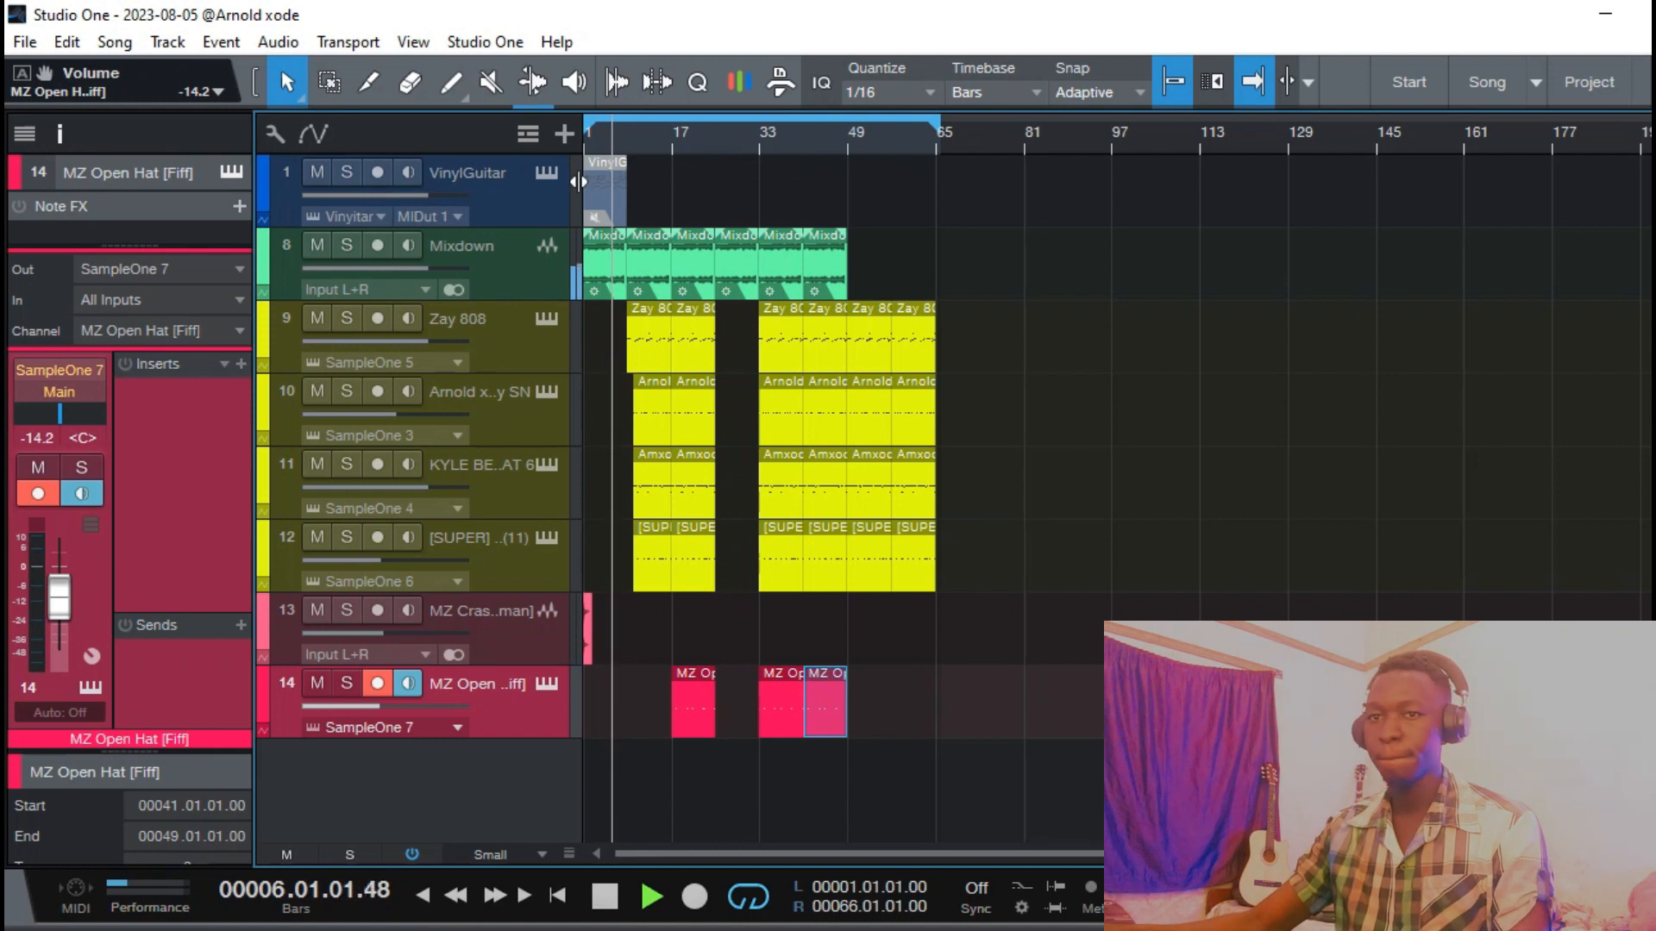
{"action": "mouse_move", "coordinate": [568, 853]}
{"action": "left_mouse_down"}
{"action": "mouse_move", "coordinate": [569, 798]}
{"action": "mouse_move", "coordinate": [569, 839]}
{"action": "left_mouse_up"}
{"action": "left_click_drag", "start_coordinate": [648, 150], "coordinate": [867, 223]}
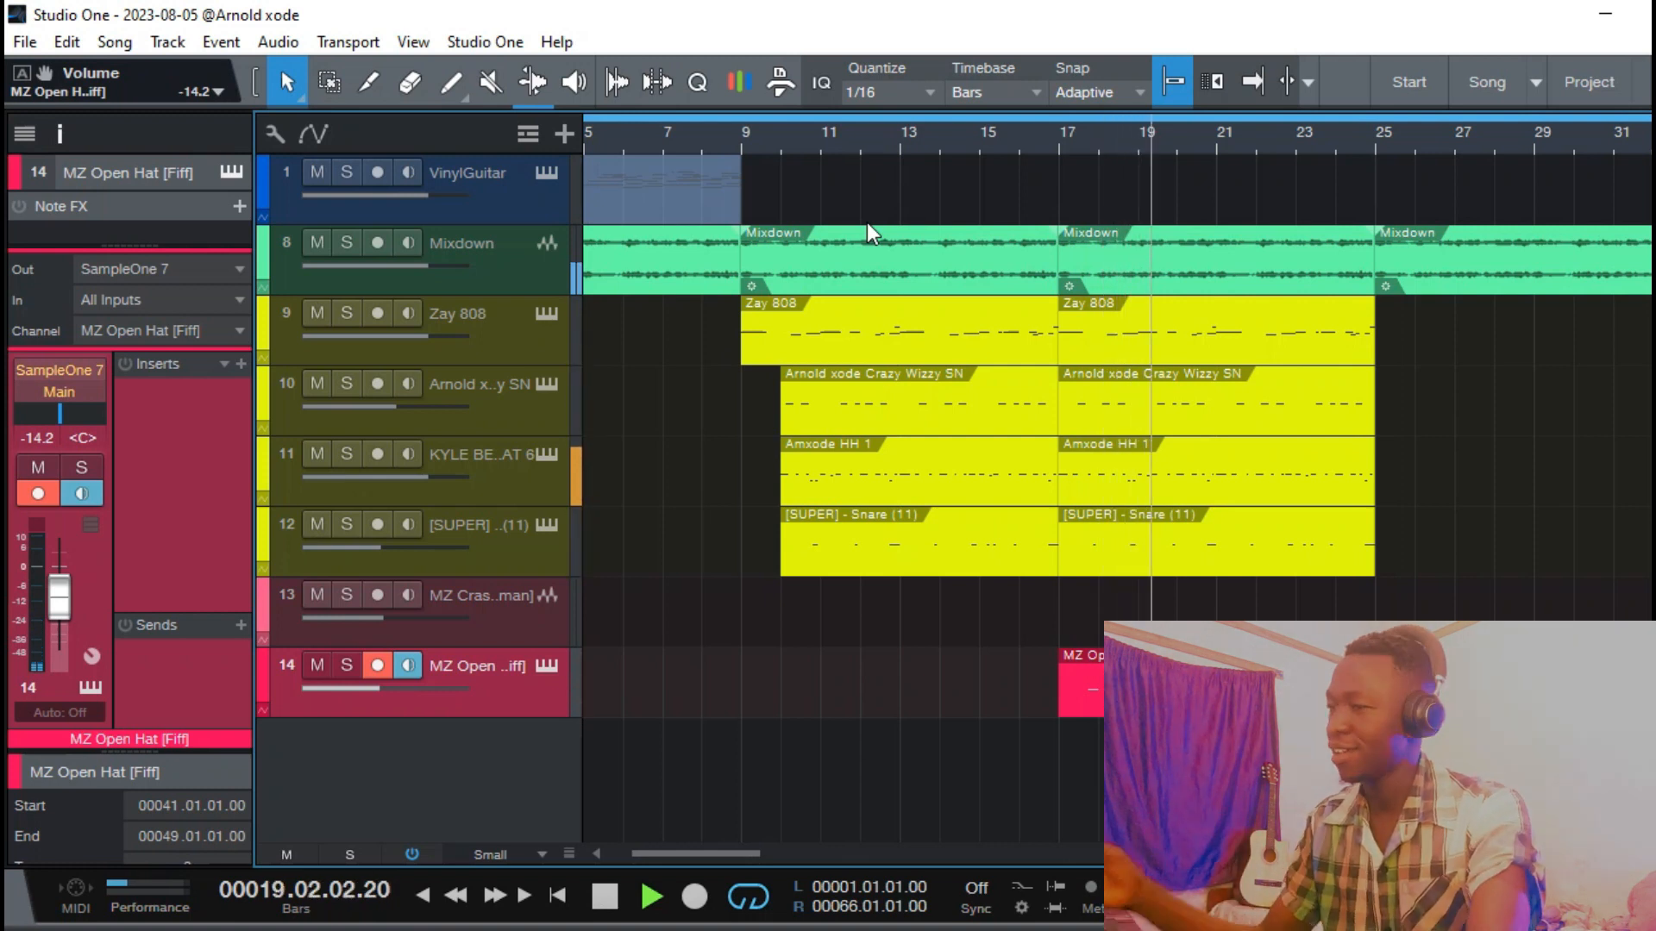
{"action": "key", "text": "w"}
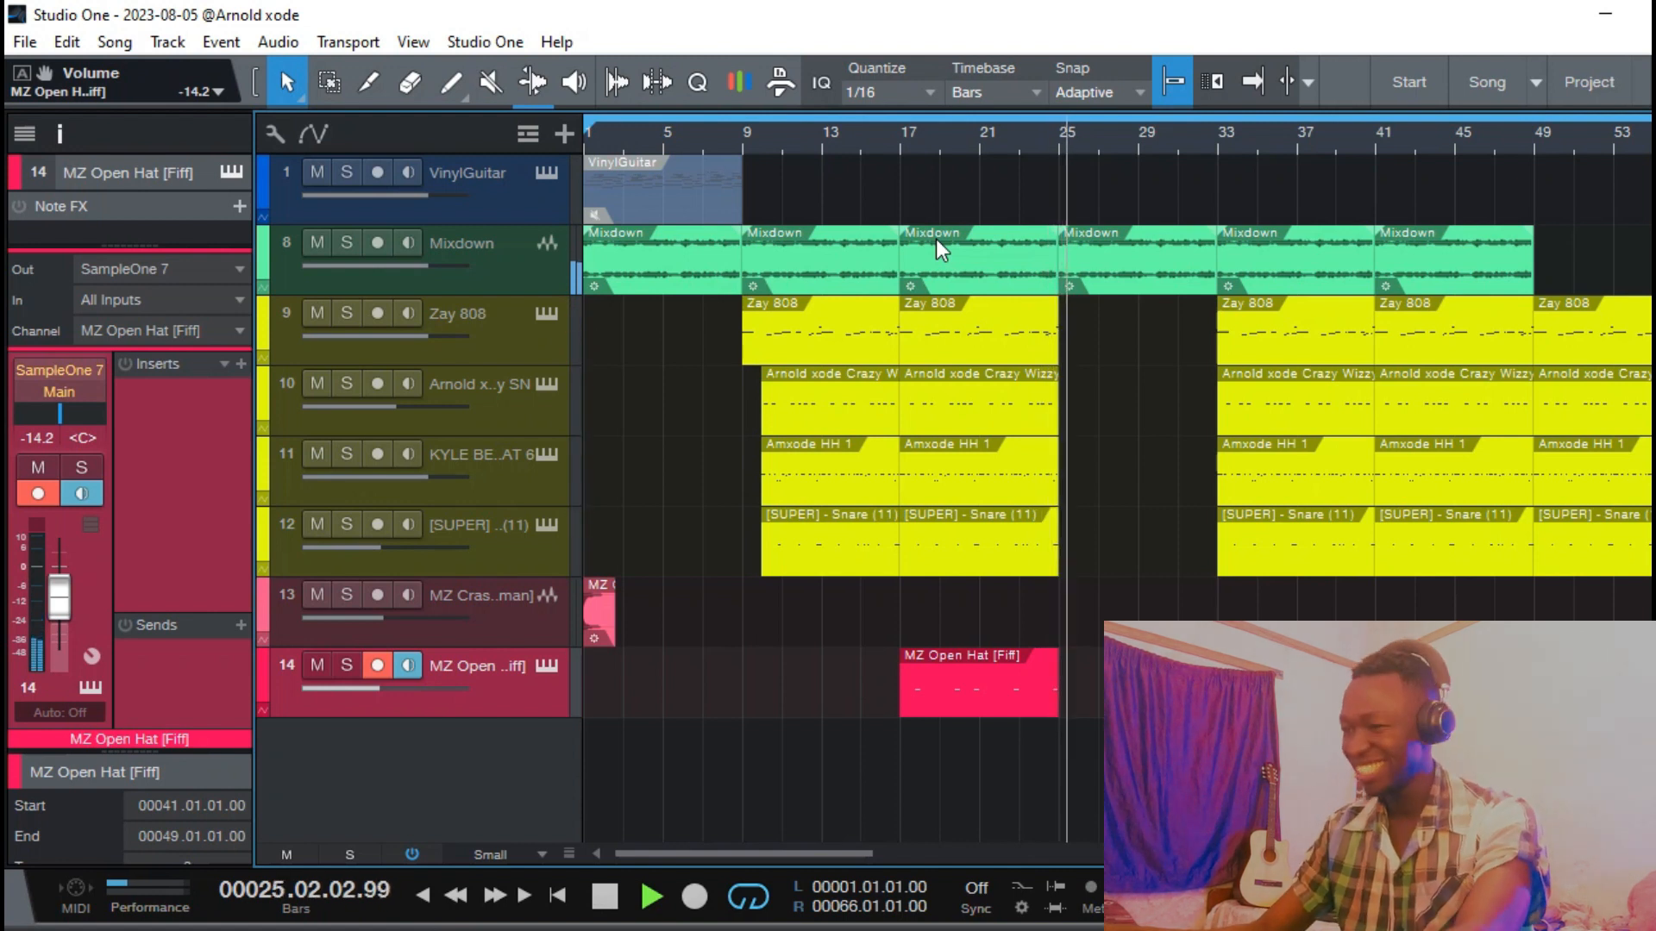
{"action": "left_click", "coordinate": [1169, 270]}
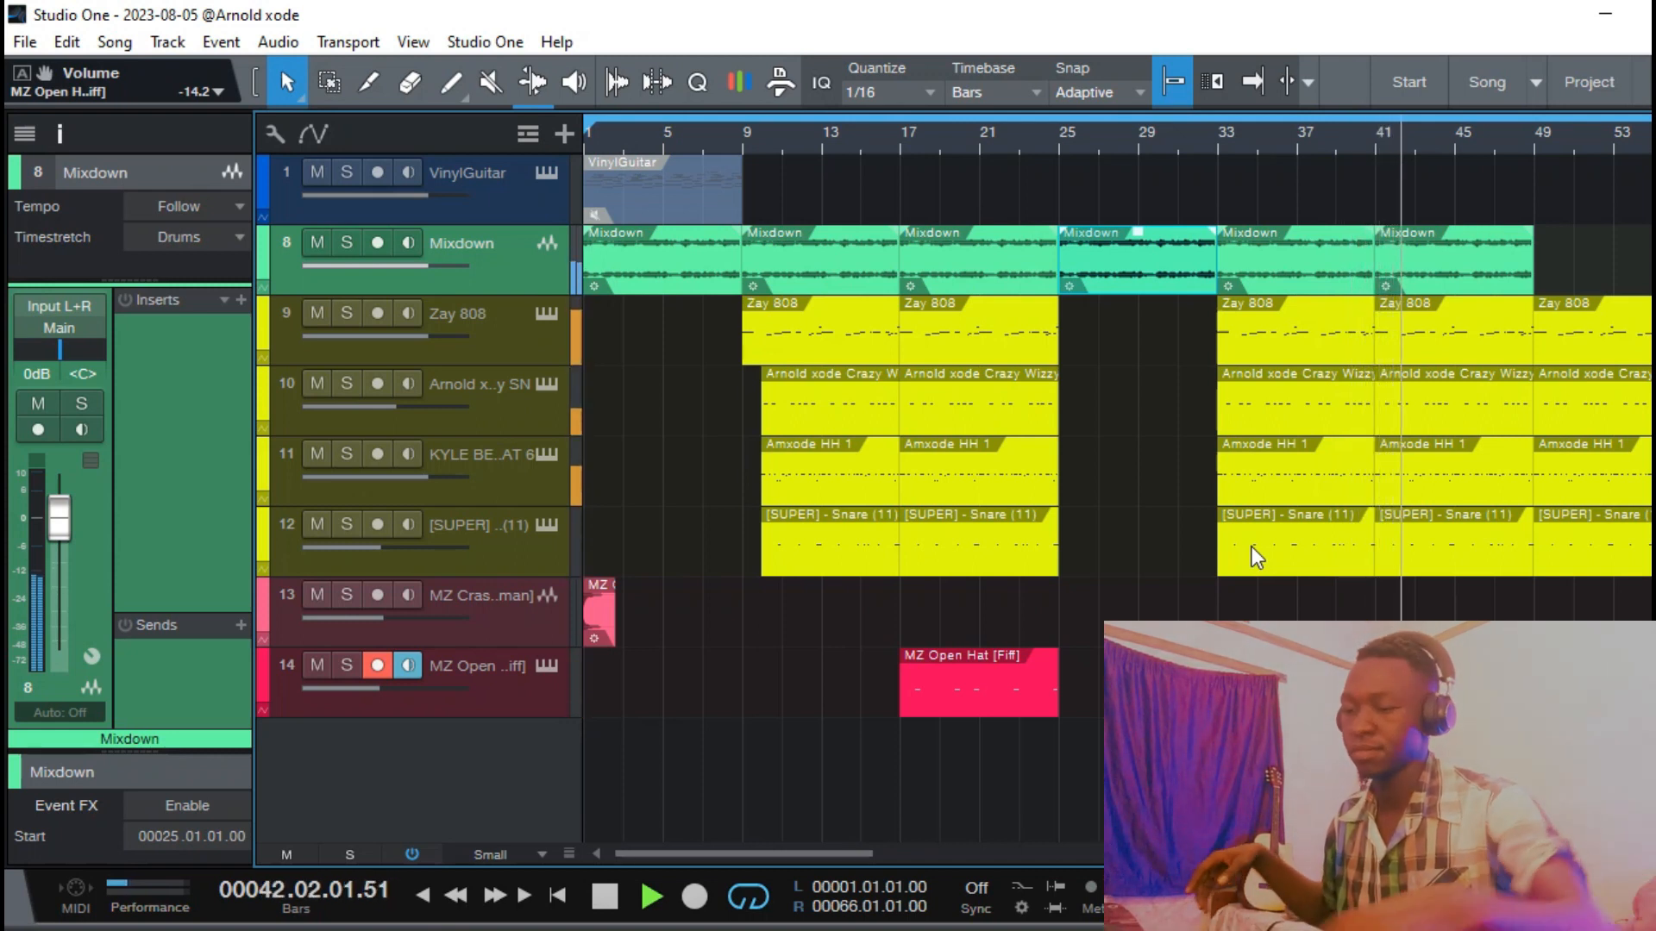
{"action": "key", "text": "space"}
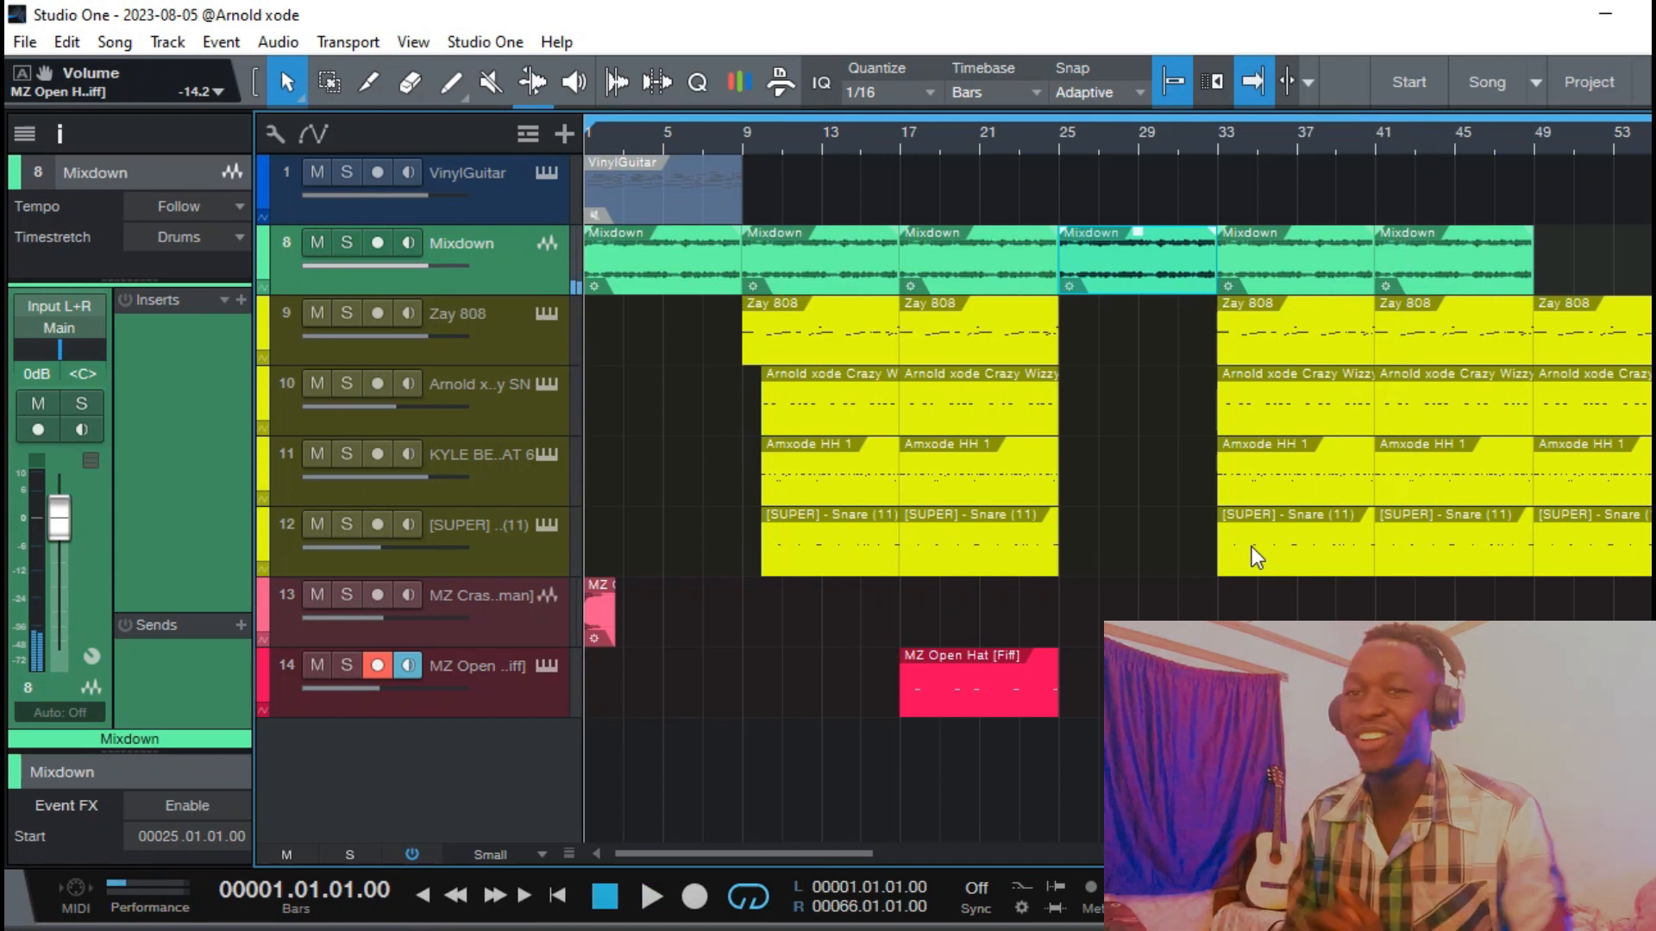